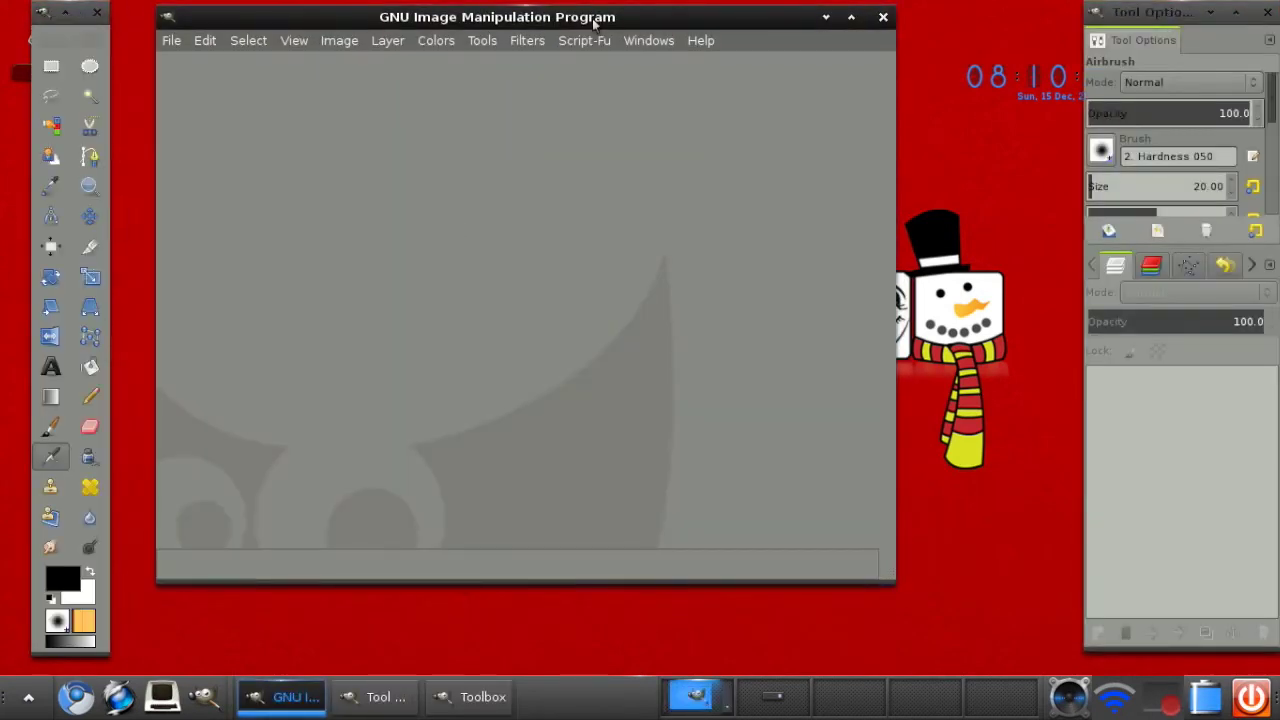
Step: Drag the empty GIMP main window a little further right on the desktop
left_click_drag(594, 22, 656, 20)
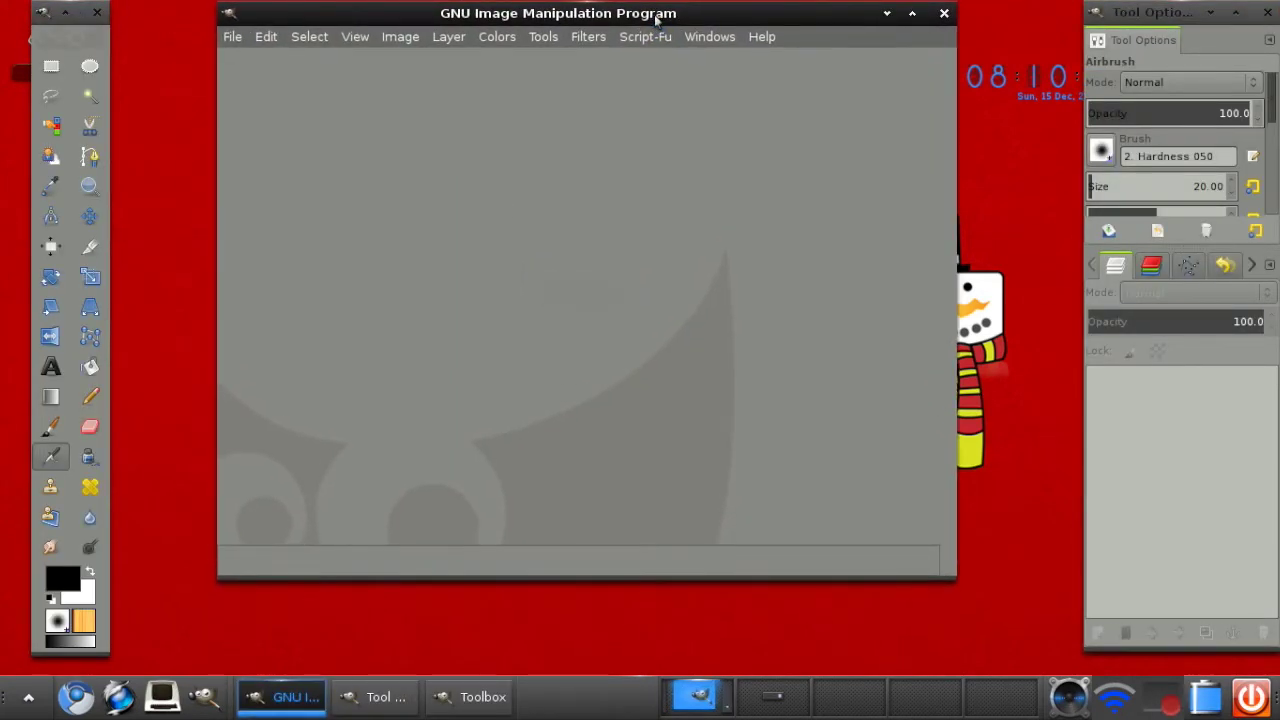
Step: Create a new 800×800 pixel image
left_click(232, 37)
left_click(240, 57)
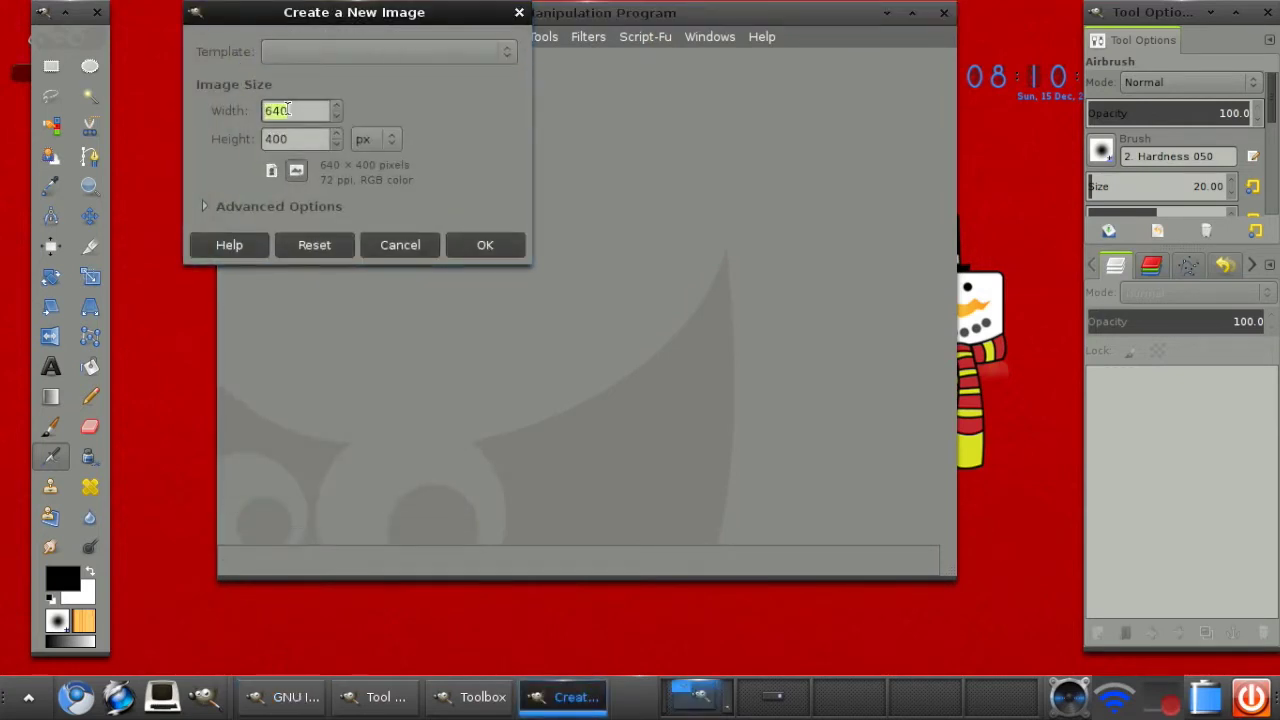
type("800")
key("Tab")
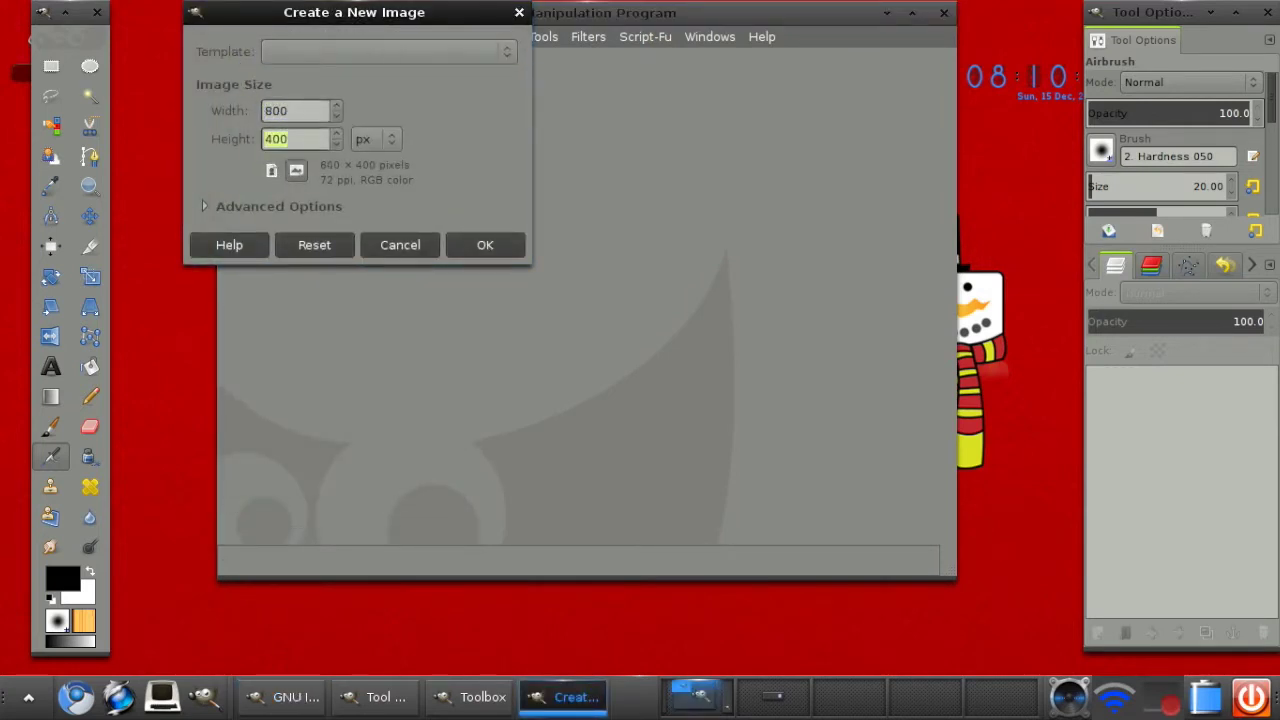
type("800")
key("Return")
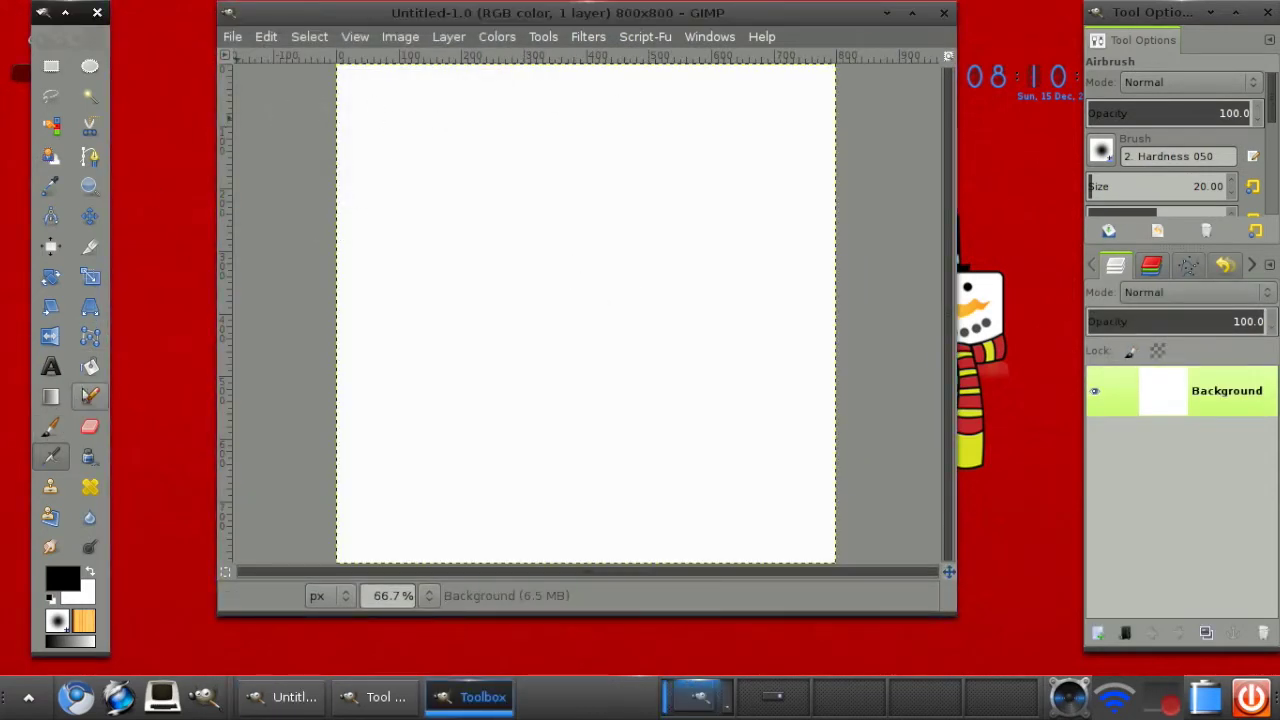
Step: Pick a dark navy foreground colour and bucket-fill the whole canvas with it
left_click(89, 366)
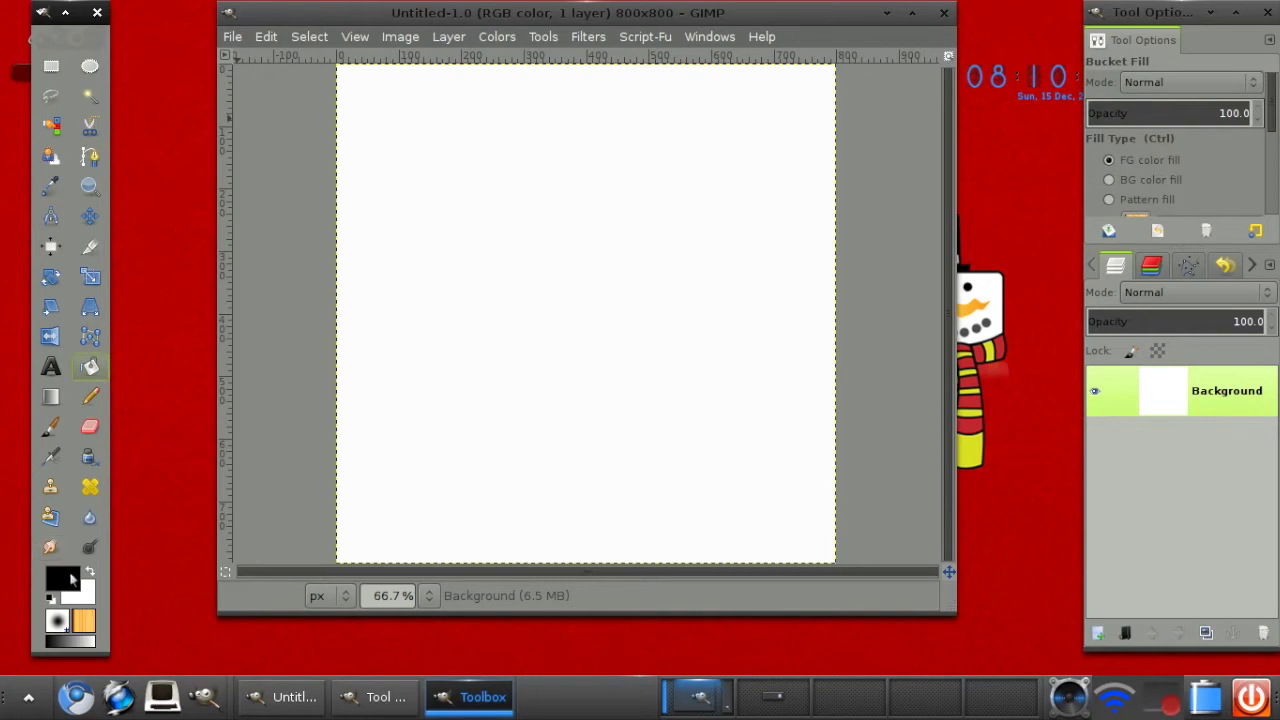
left_click(72, 580)
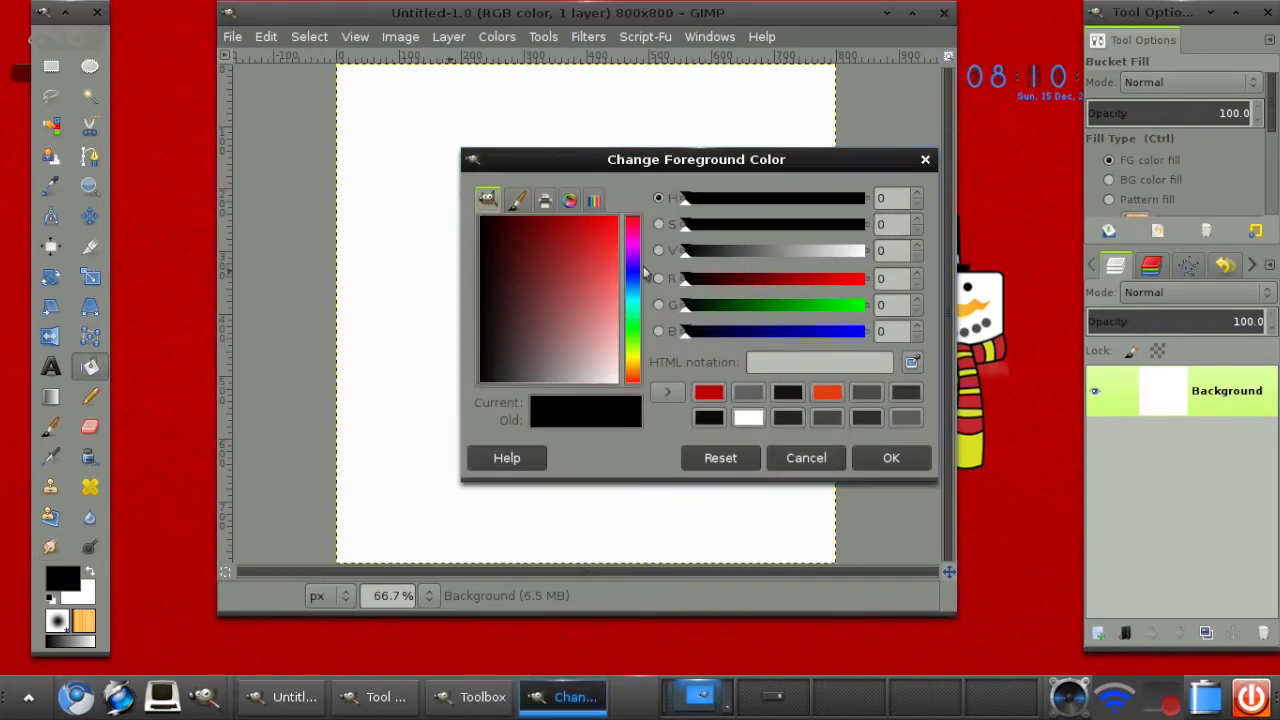
left_click_drag(634, 274, 631, 276)
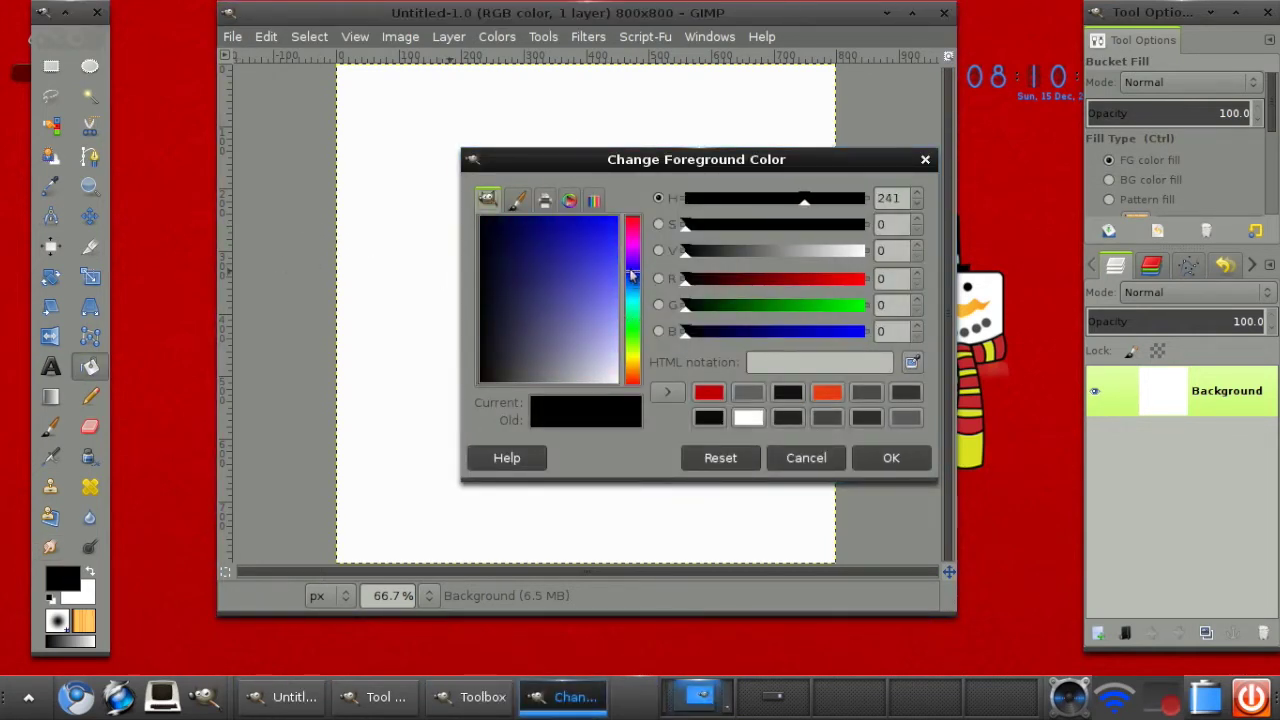
left_click_drag(501, 277, 500, 315)
mouse_move(634, 270)
left_mouse_down()
mouse_move(634, 285)
mouse_move(636, 274)
left_mouse_up()
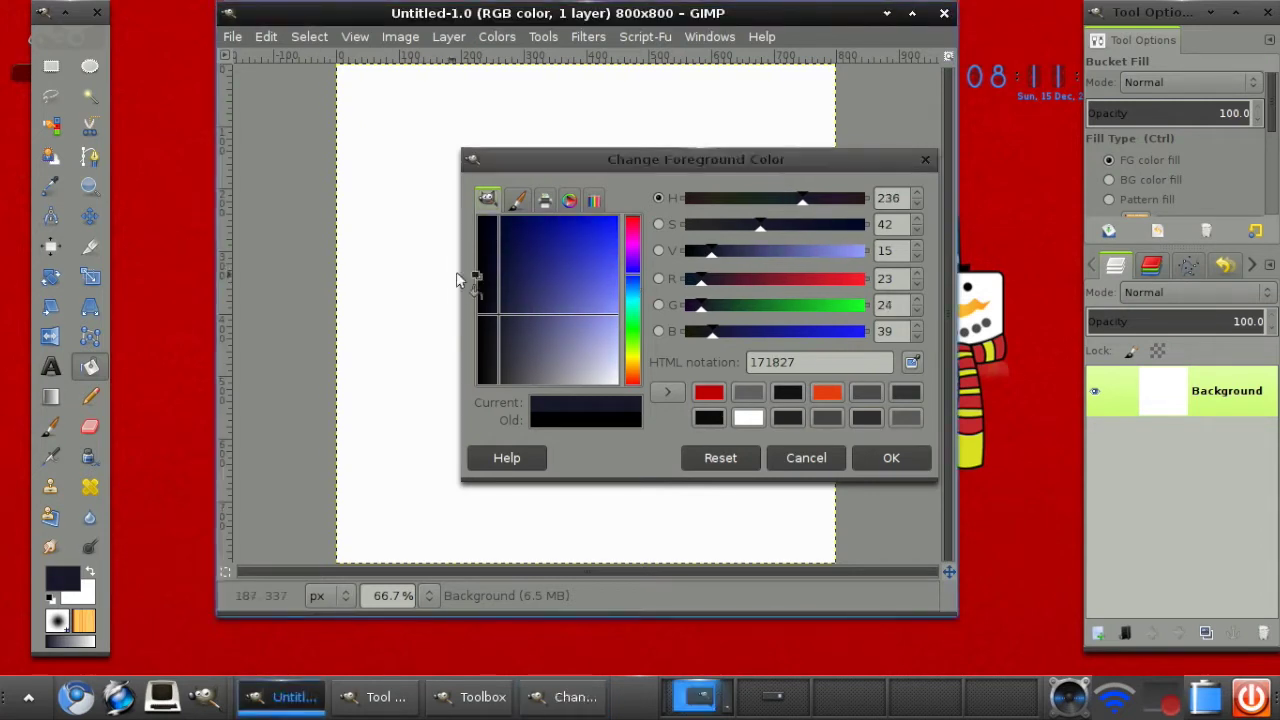
left_click_drag(480, 276, 508, 248)
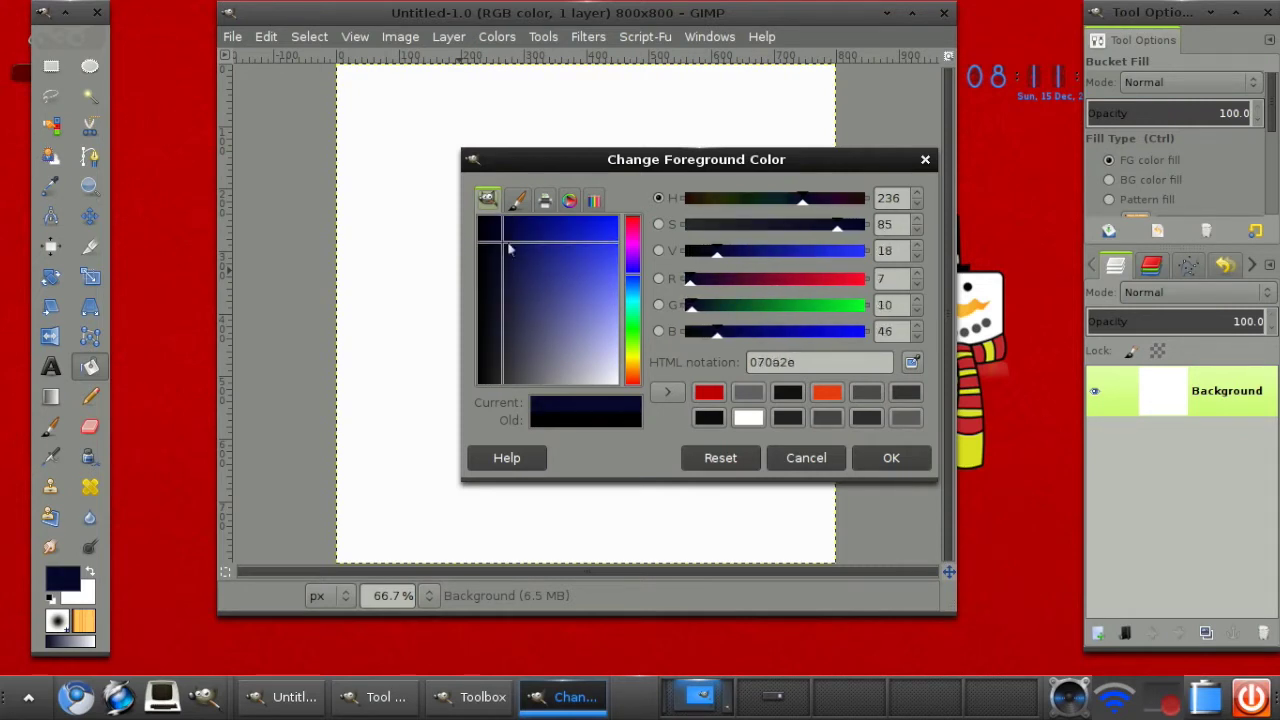
left_click_drag(636, 272, 633, 284)
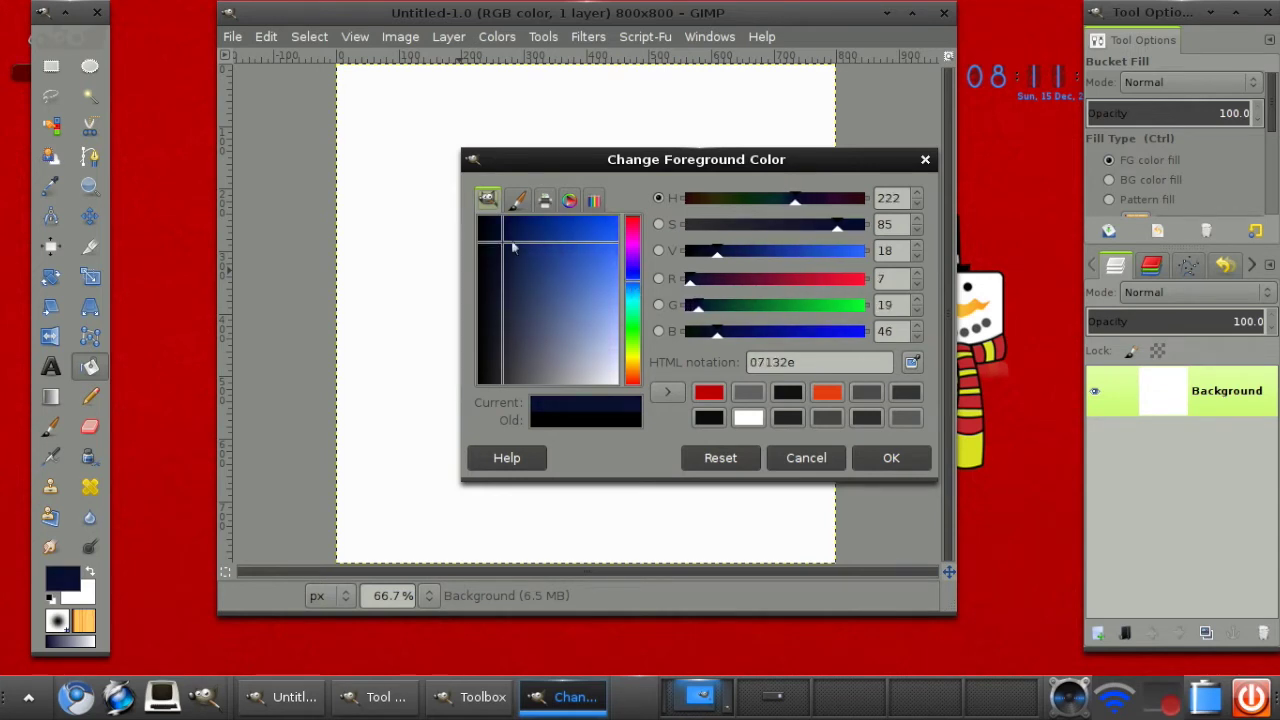
mouse_move(512, 247)
left_mouse_down()
mouse_move(490, 222)
mouse_move(516, 237)
left_mouse_up()
left_click(632, 276)
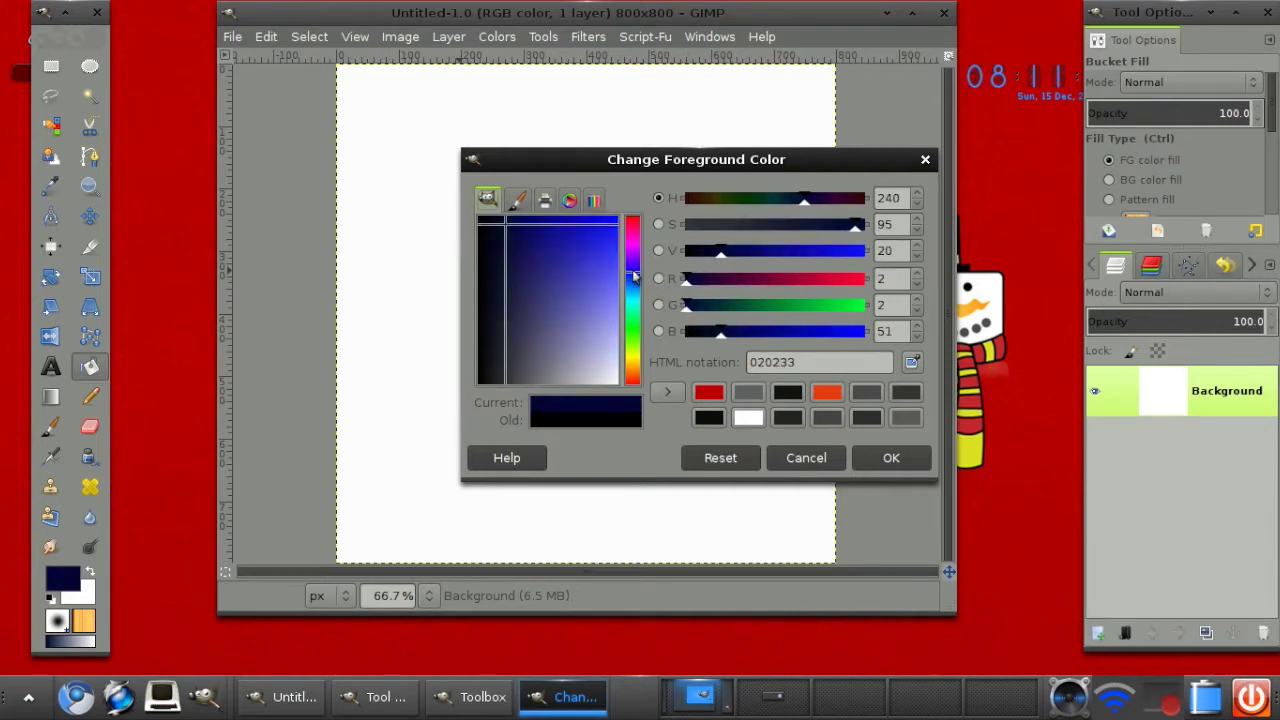
left_click_drag(633, 278, 631, 272)
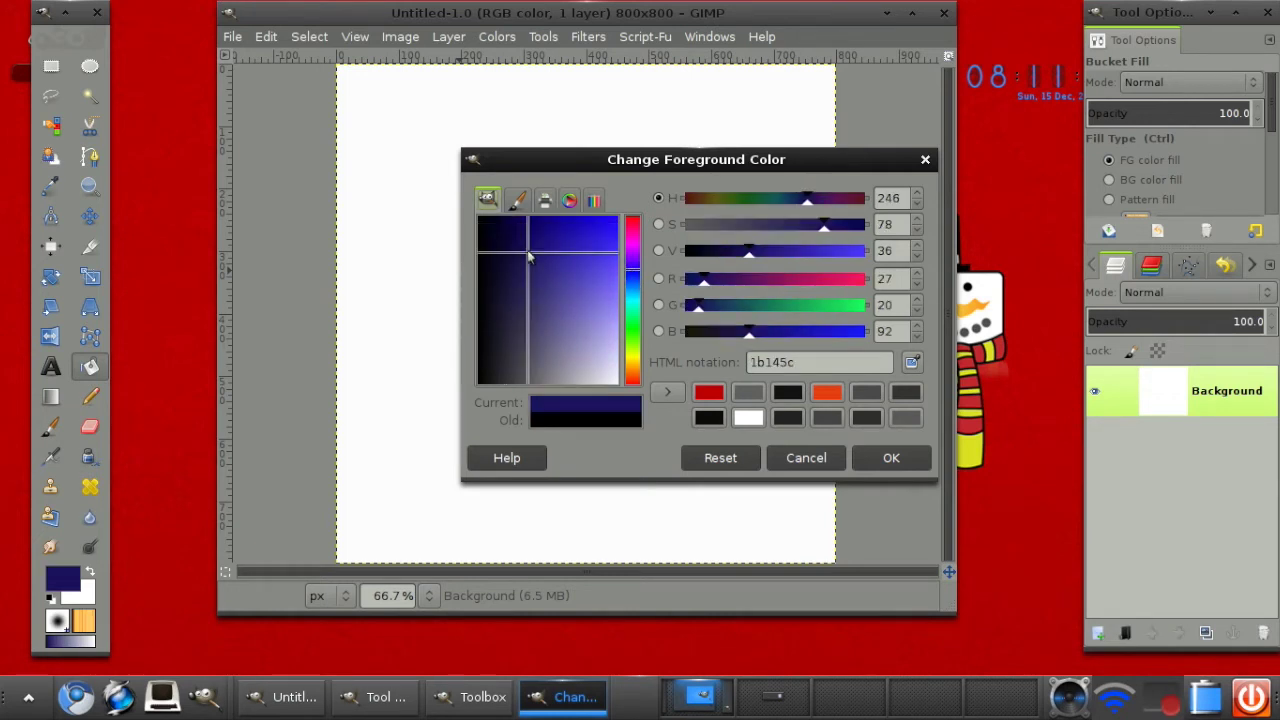
mouse_move(495, 250)
left_mouse_down()
mouse_move(510, 245)
mouse_move(504, 233)
left_mouse_up()
left_click(891, 457)
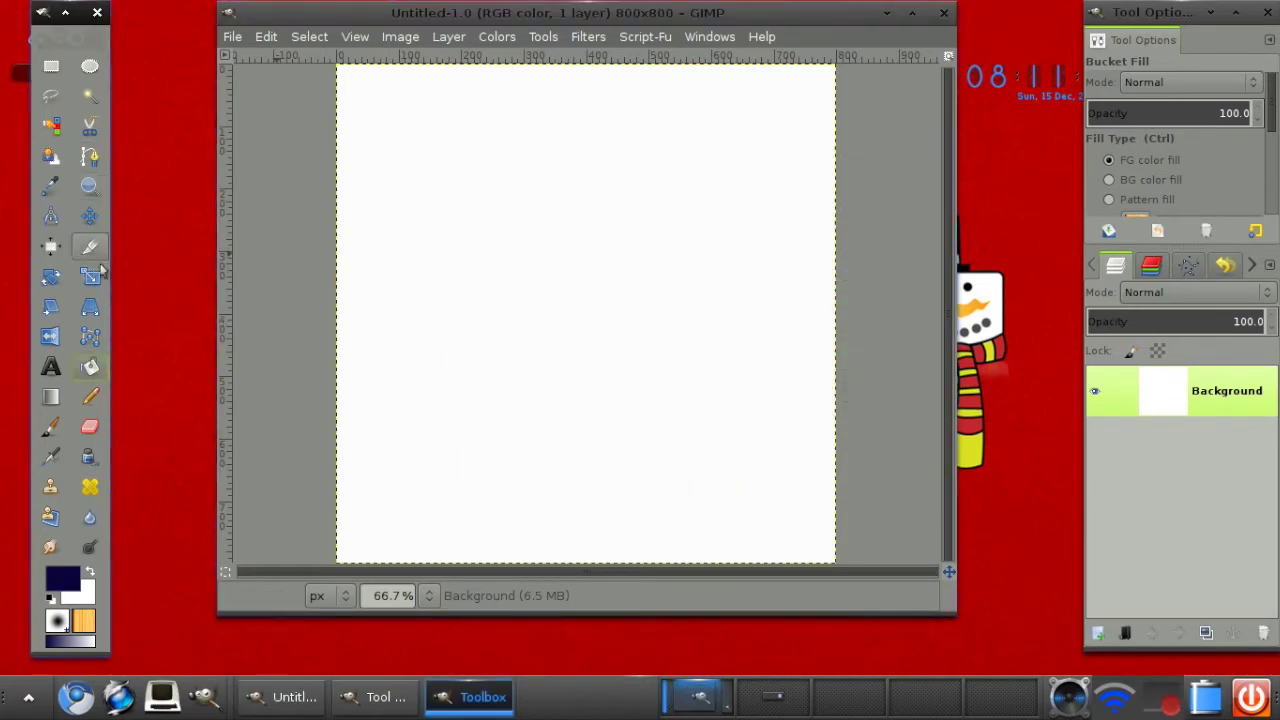
left_click(483, 249)
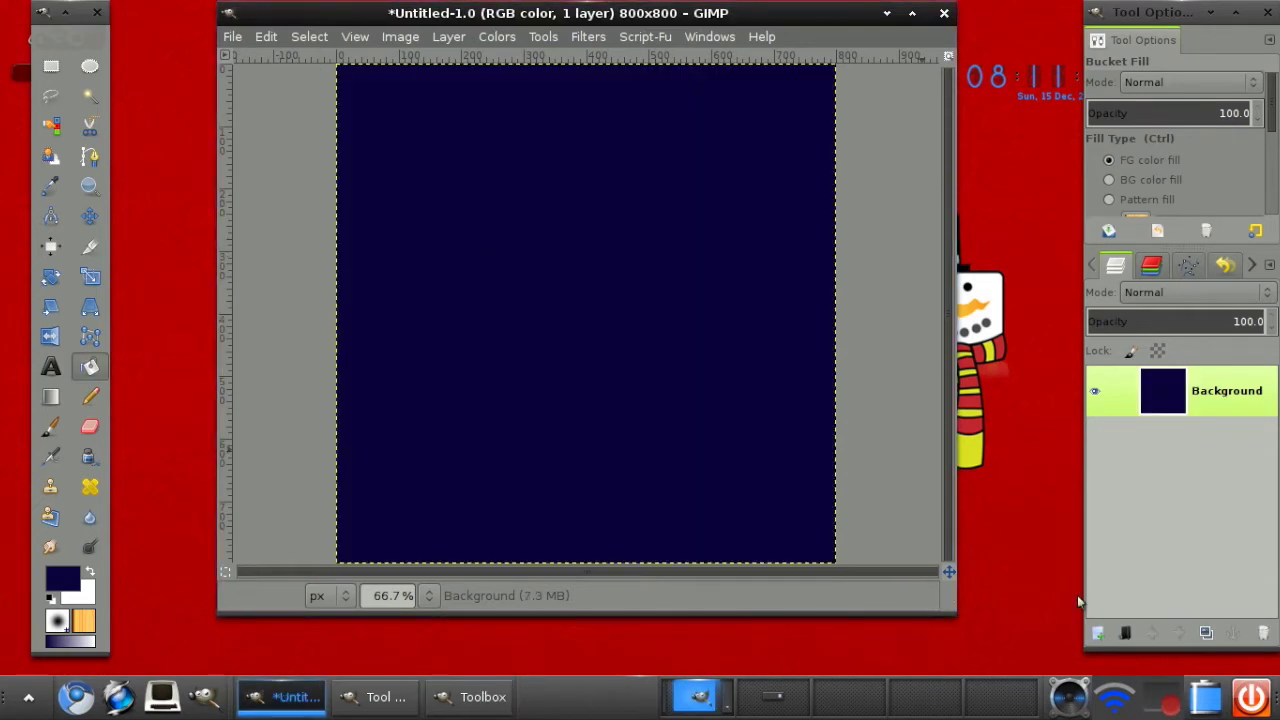
Step: Add a transparent layer and select a 747×747 square using a fixed 1:1 aspect ratio
left_click(1098, 633)
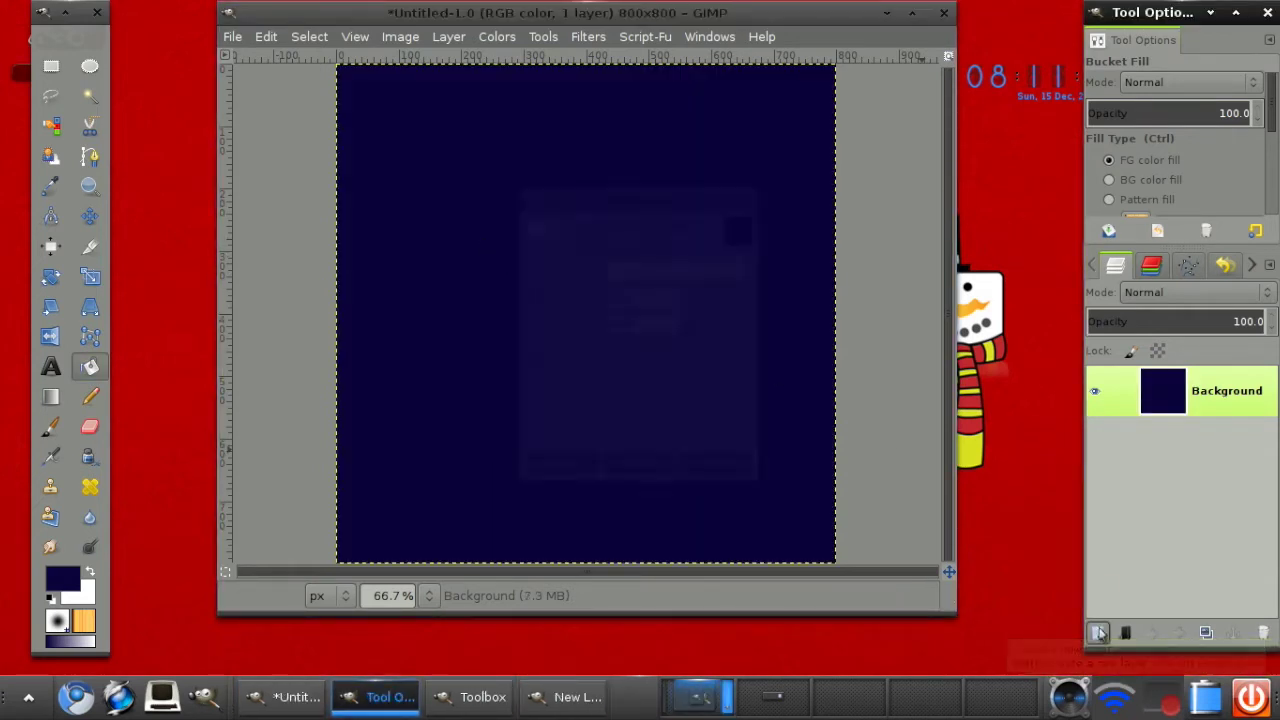
left_click(735, 478)
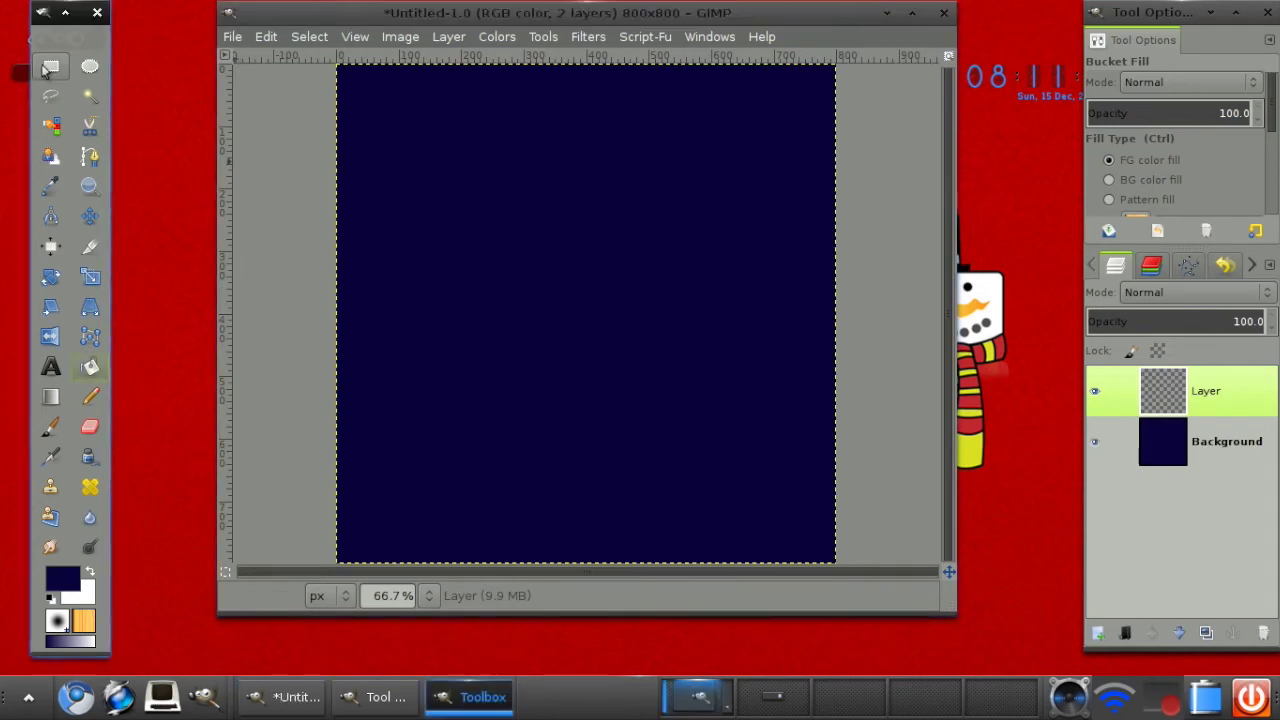
left_click(50, 67)
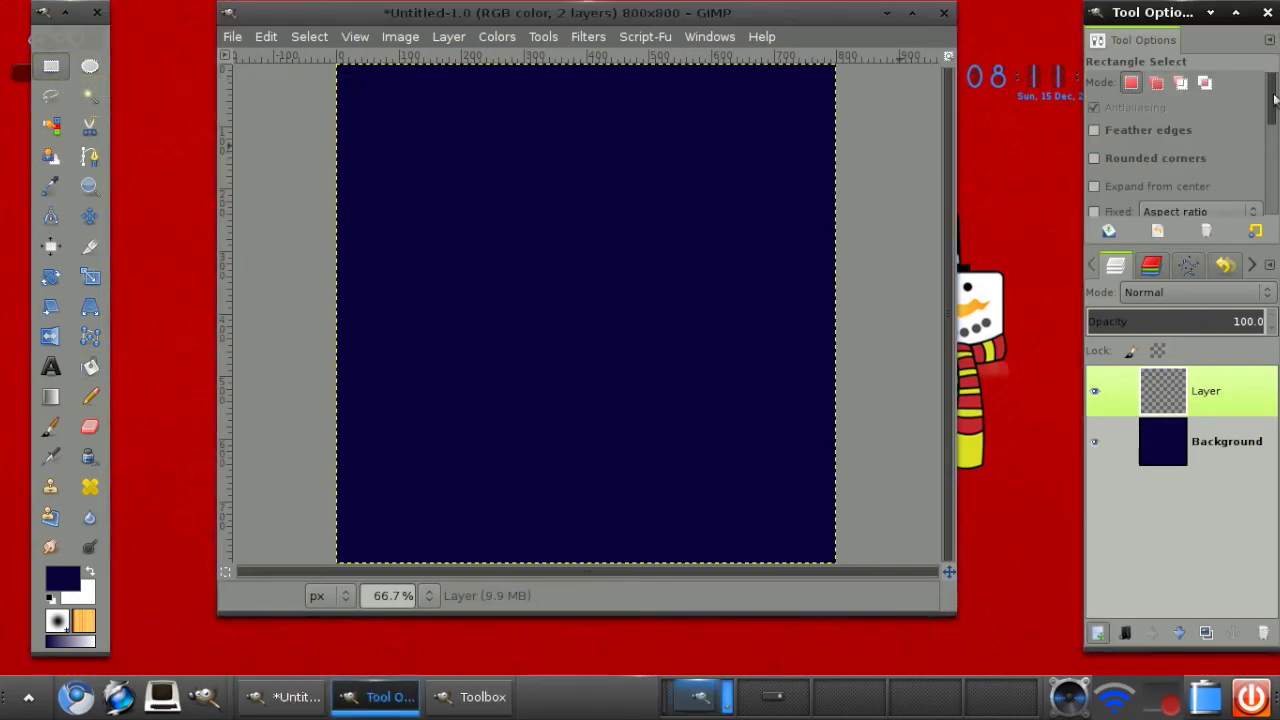
scroll(1191, 142, "down", 2)
left_click(1117, 172)
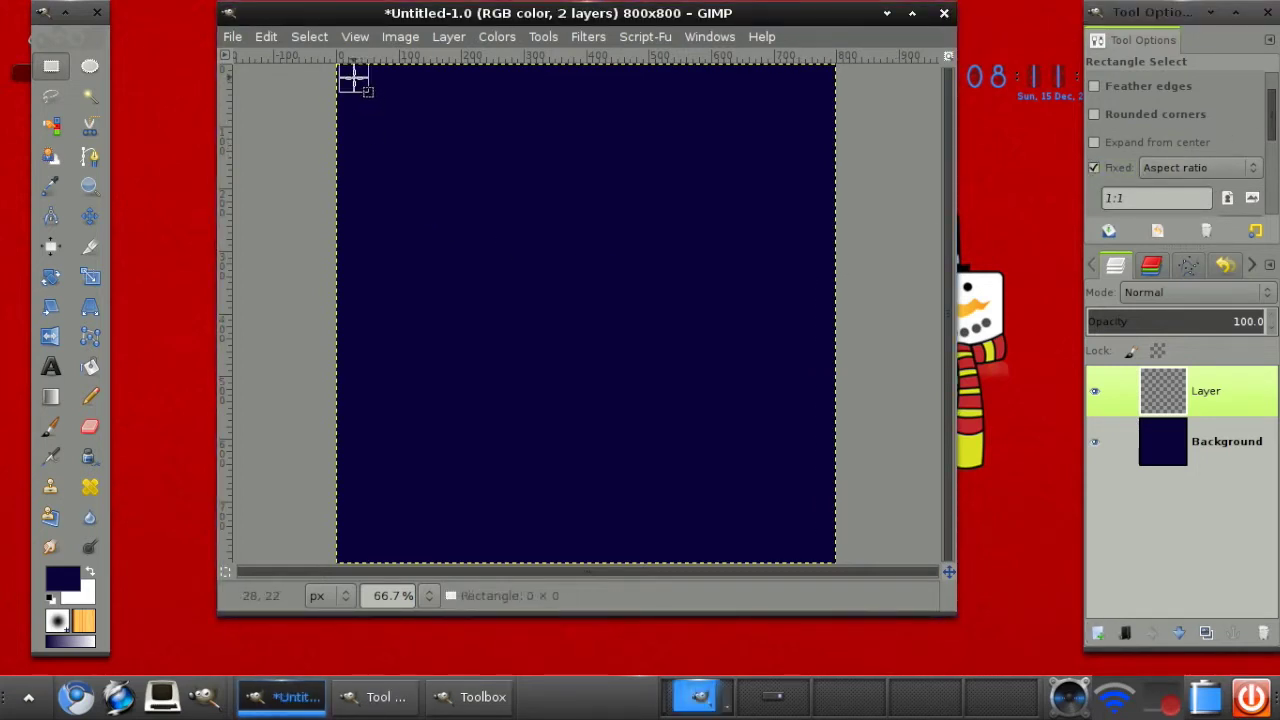
left_click_drag(354, 77, 597, 543)
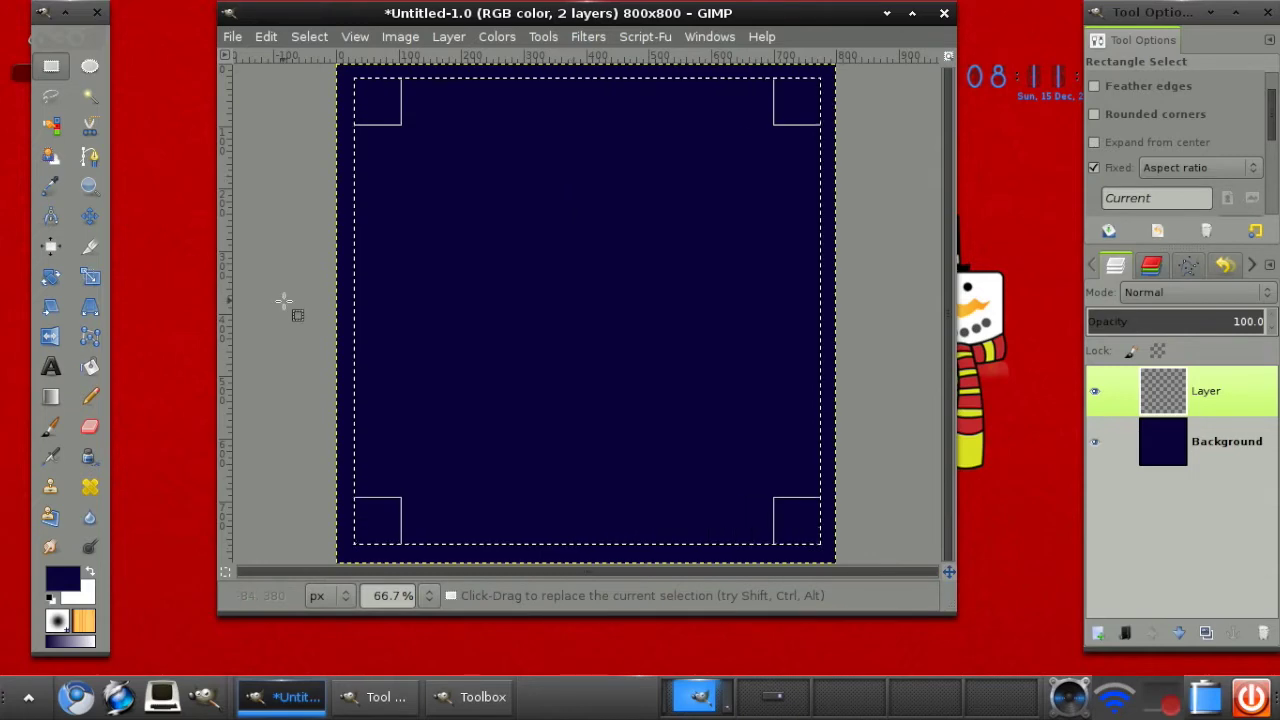
Step: Bucket-fill the square selection with a dark green
left_click(90, 367)
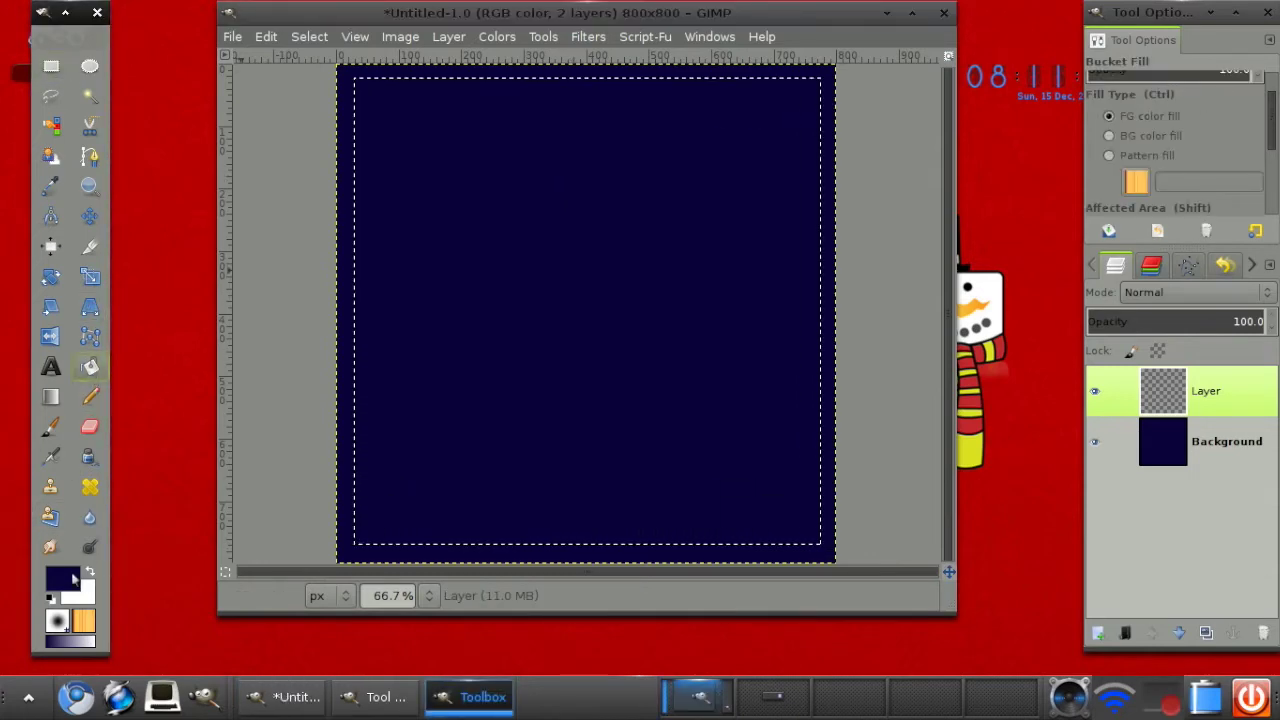
left_click(86, 576)
left_click(62, 578)
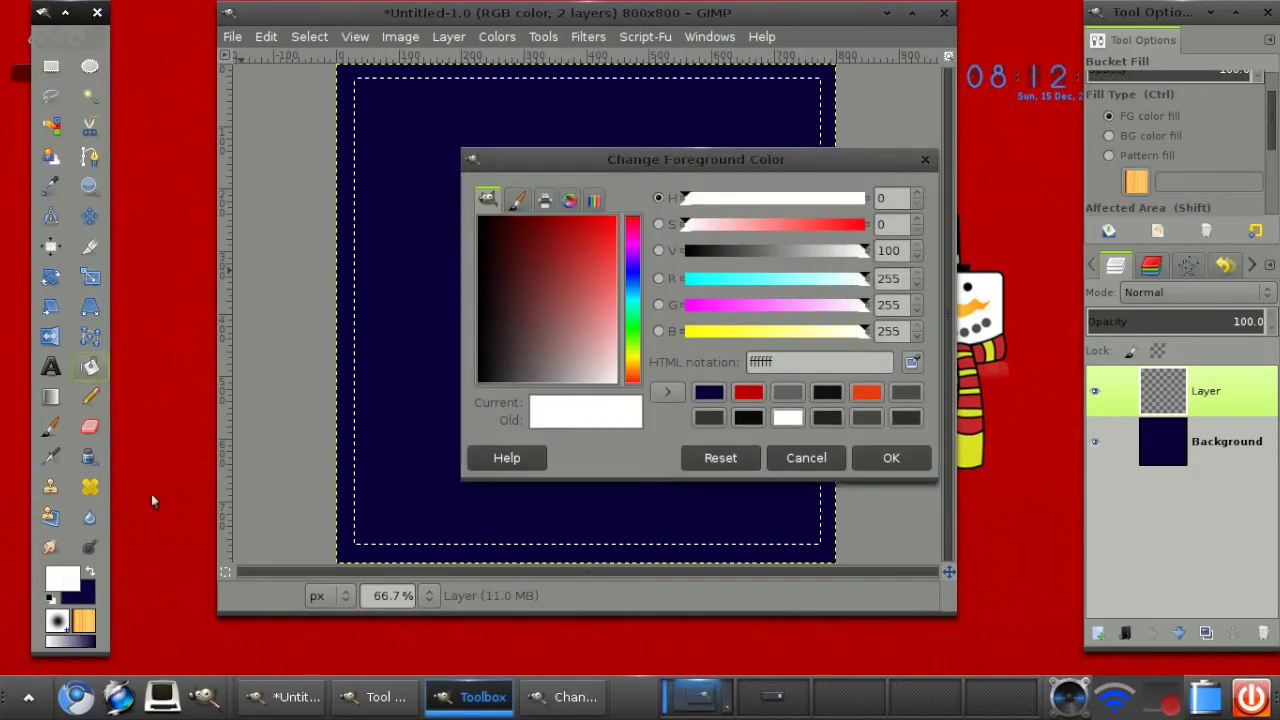
left_click(632, 331)
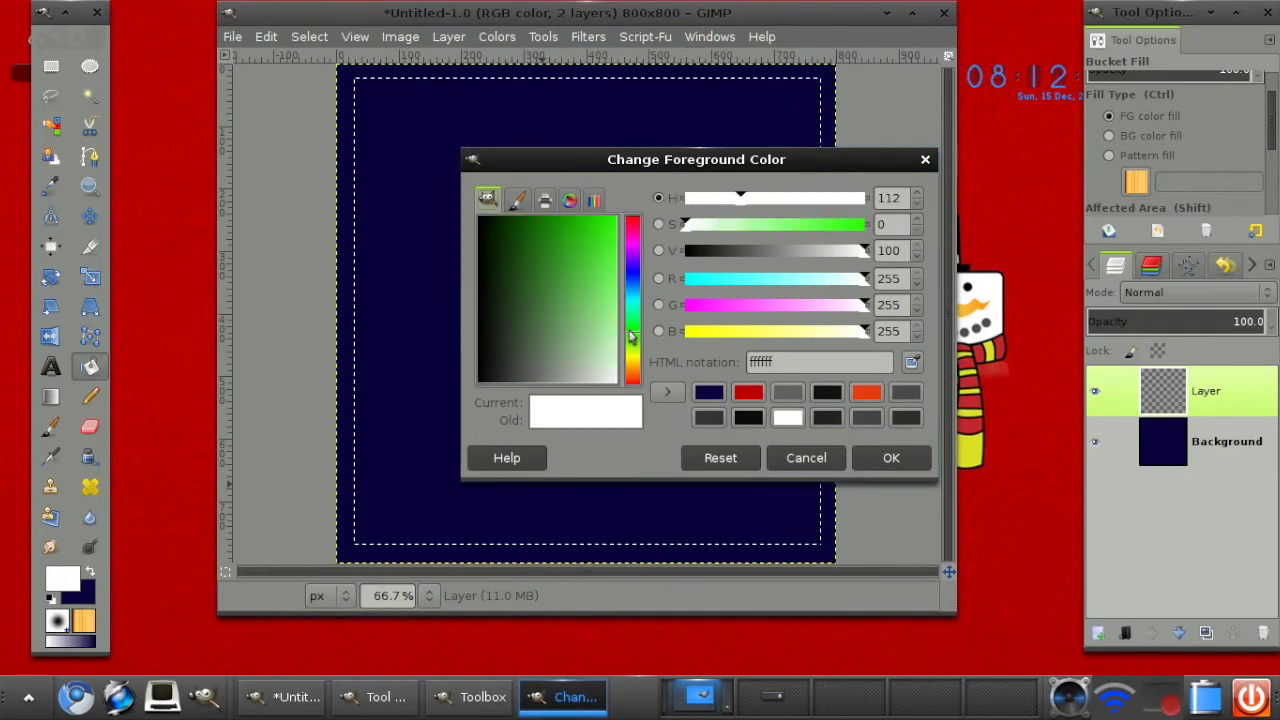
left_click_drag(571, 279, 512, 252)
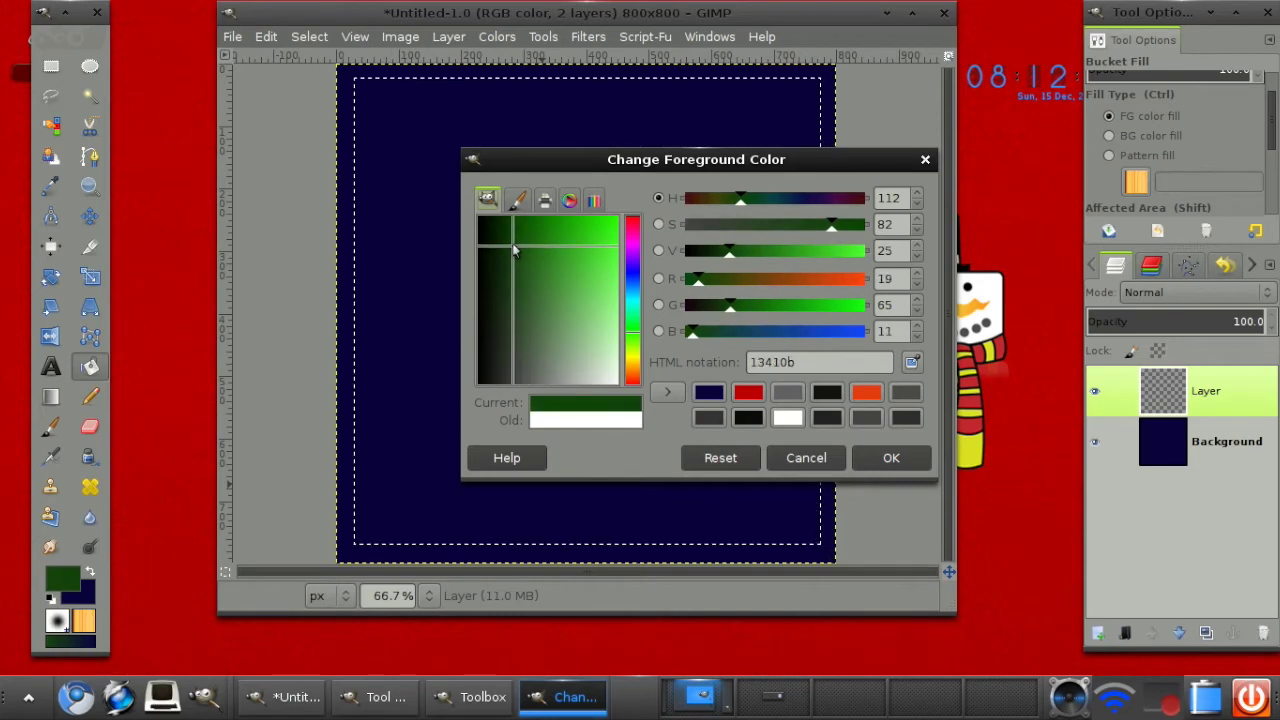
left_click(888, 455)
left_click(433, 265)
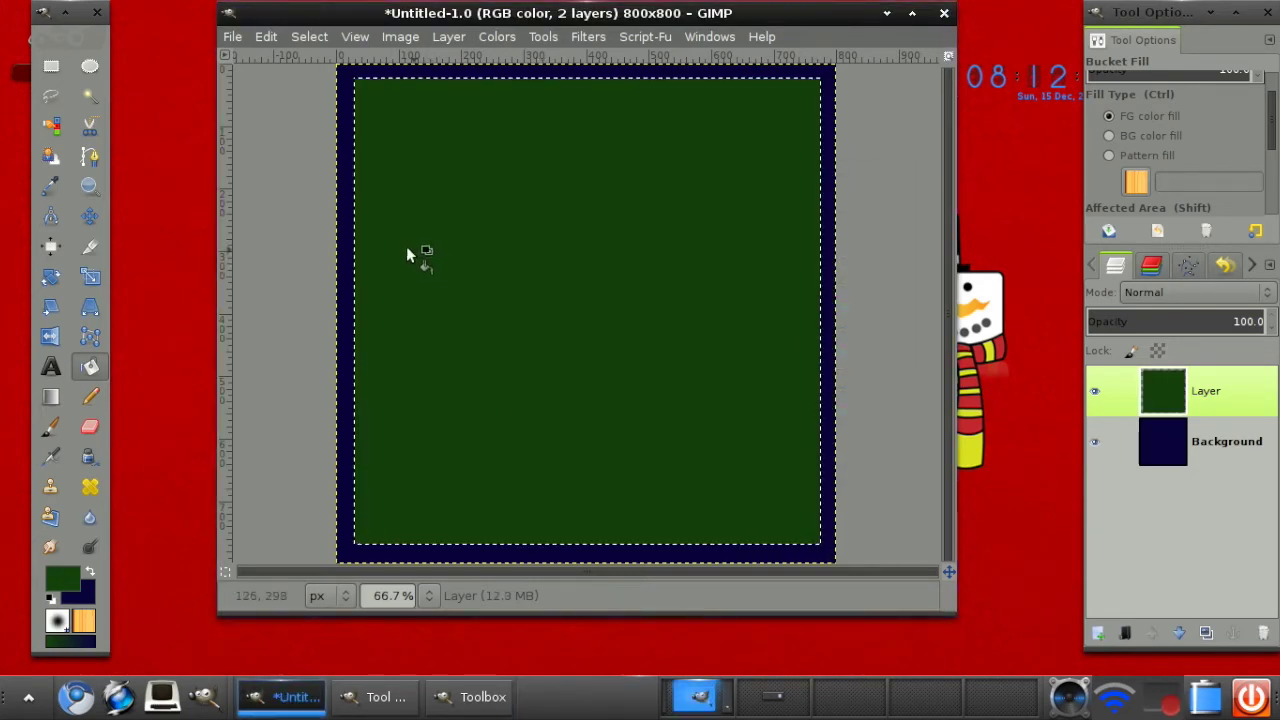
Step: Refill the square with a slightly brighter green
left_click(70, 574)
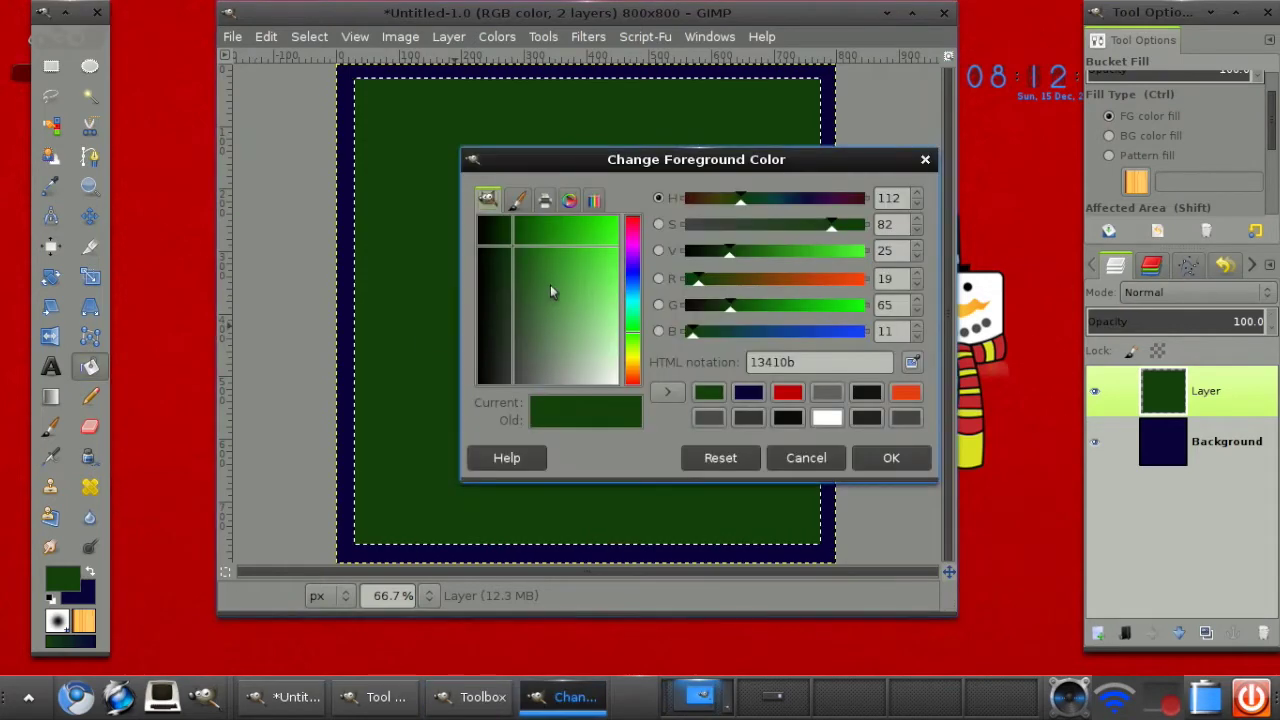
left_click(521, 230)
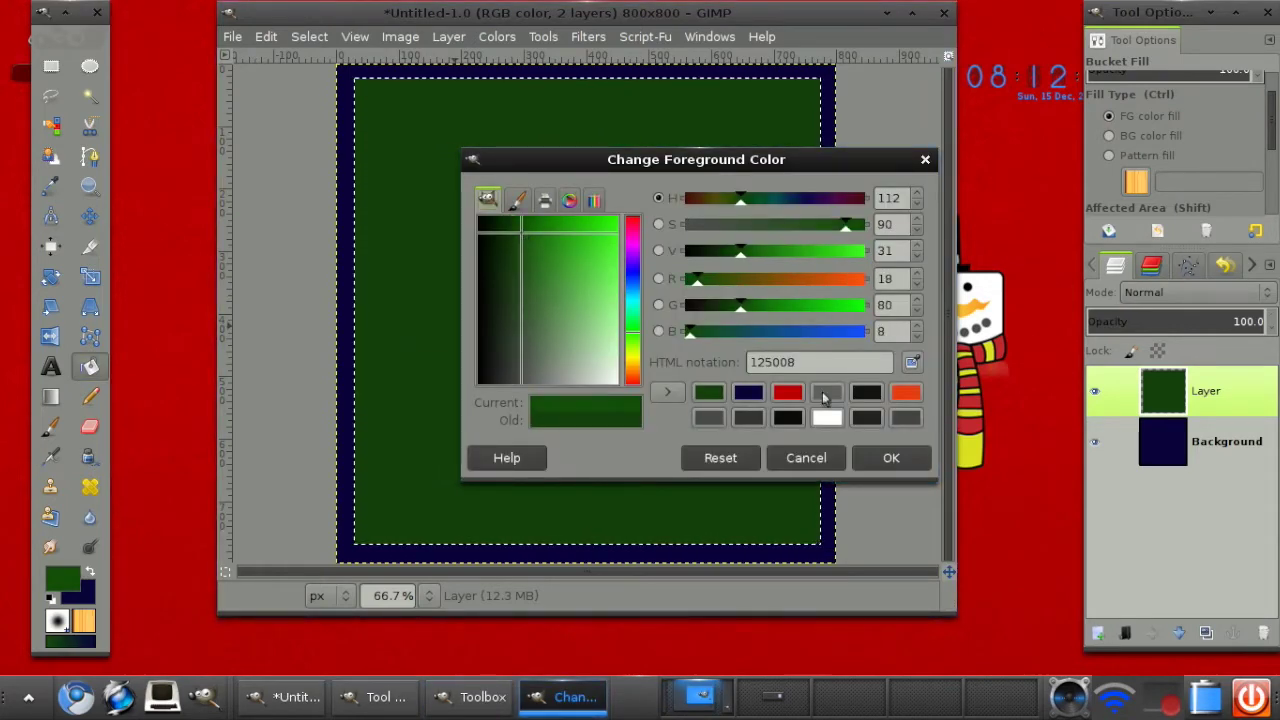
left_click(866, 453)
left_click(518, 298)
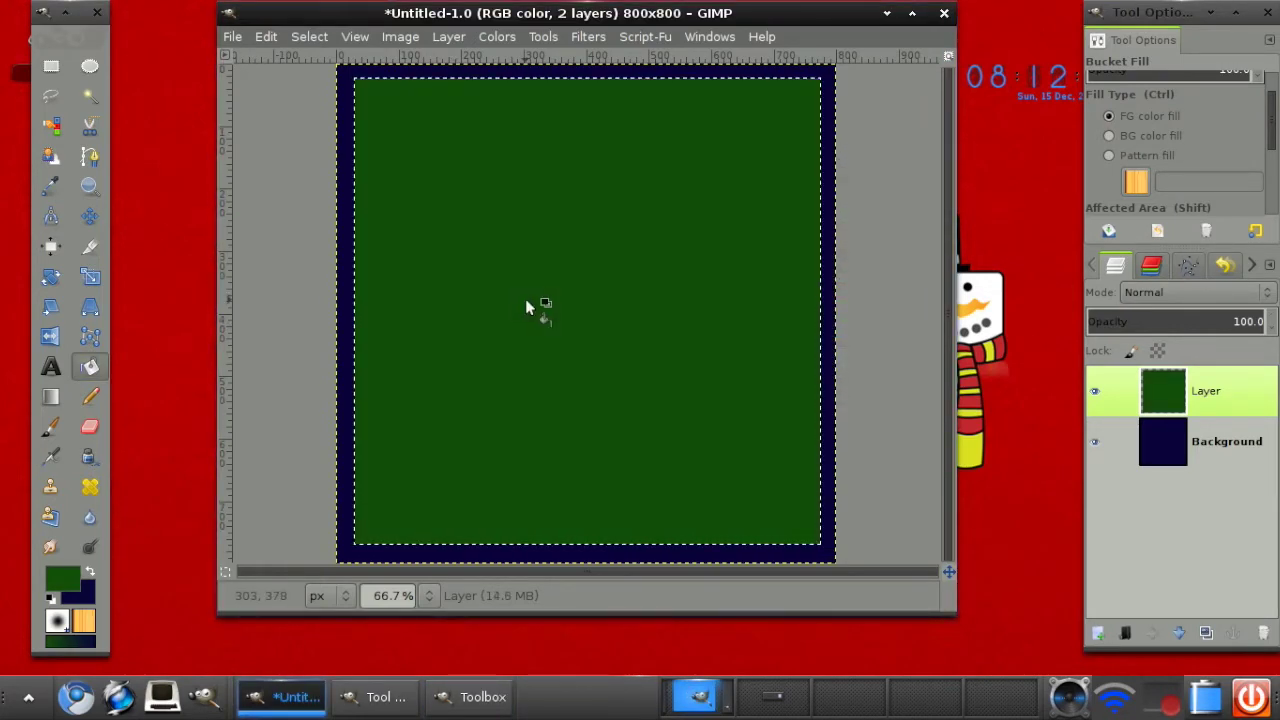
Step: Refill the layer with green 1a7b0a
left_click(61, 577)
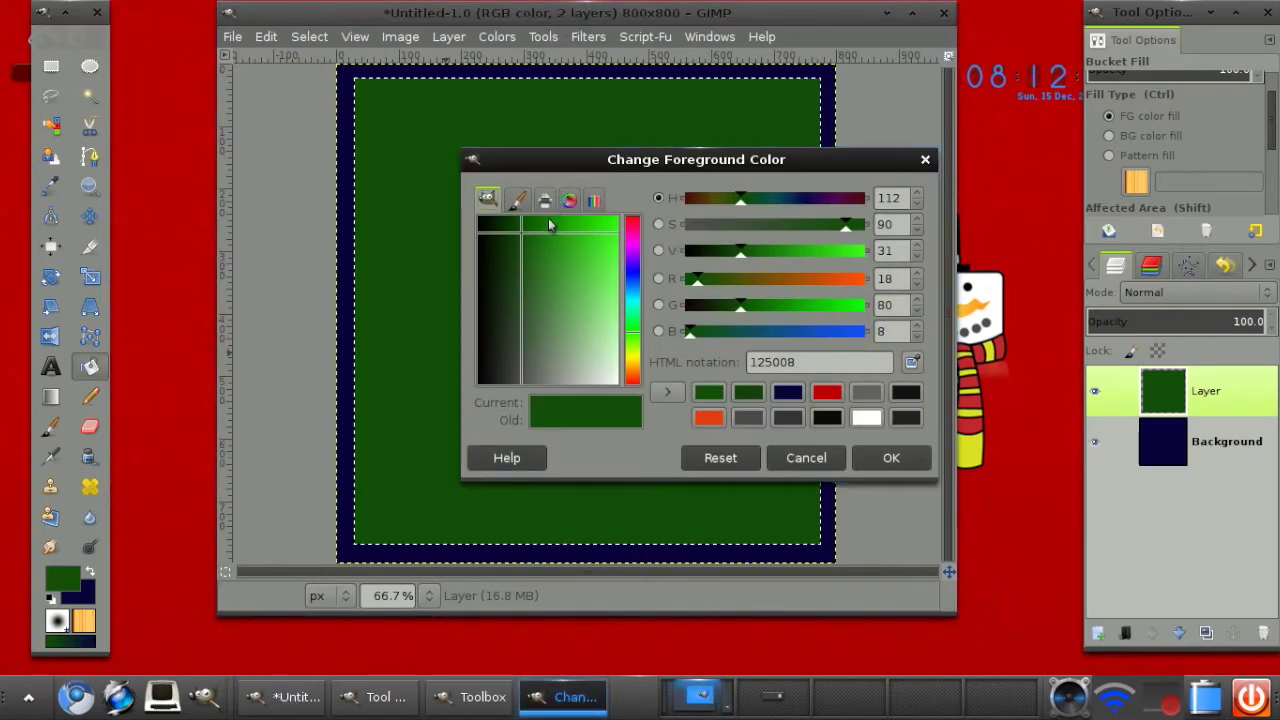
left_click(548, 225)
left_click_drag(548, 225, 544, 227)
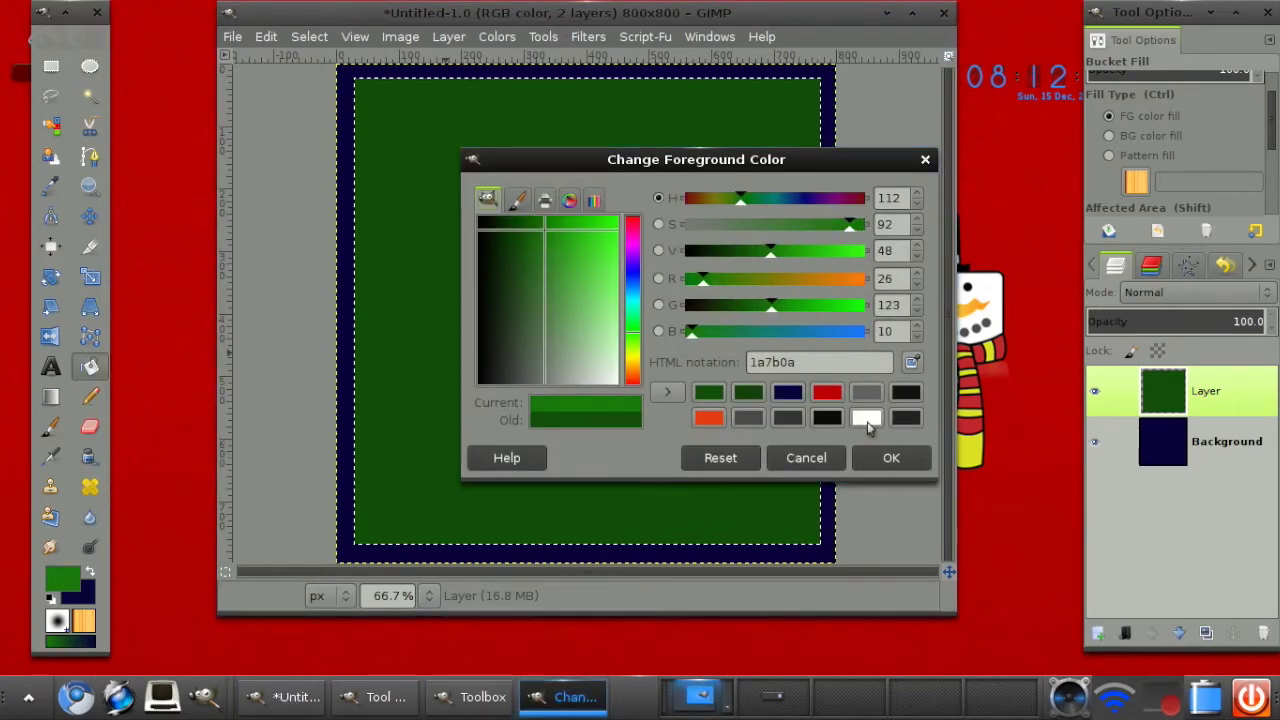
left_click(886, 457)
left_click(510, 278)
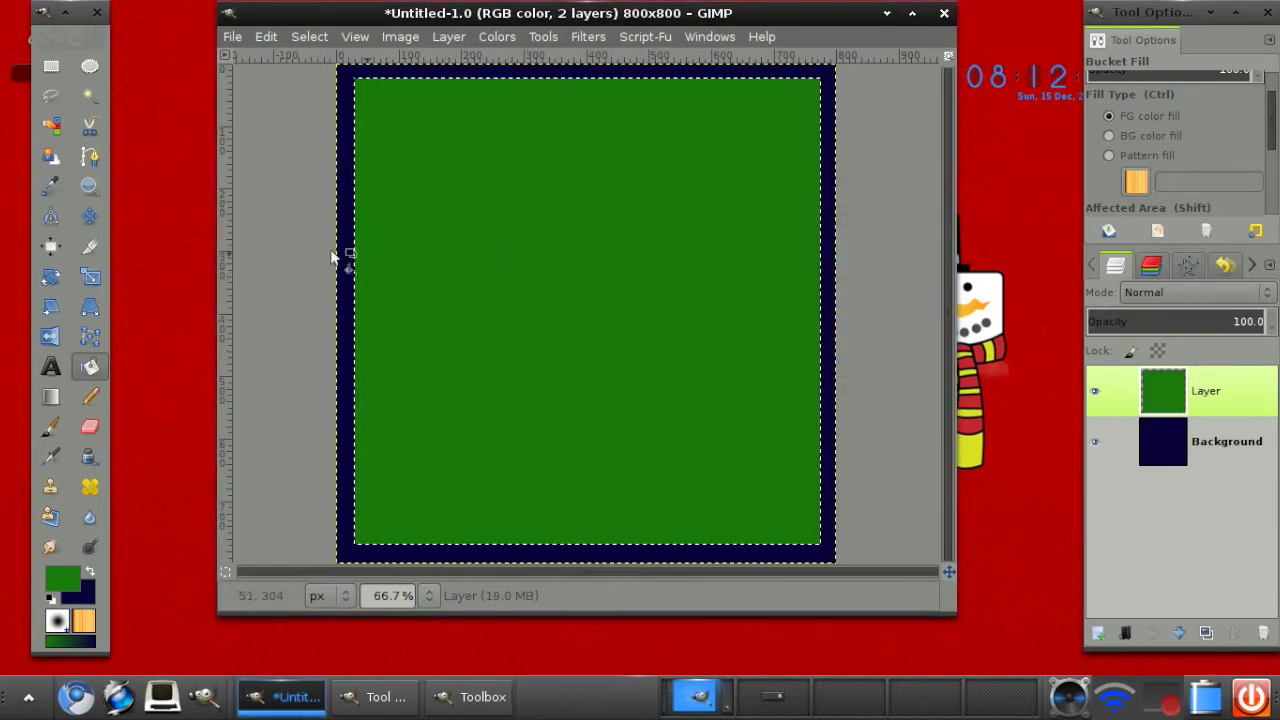
Step: Clear the selection and outline the lower-left triangle with Free Select
left_click(309, 36)
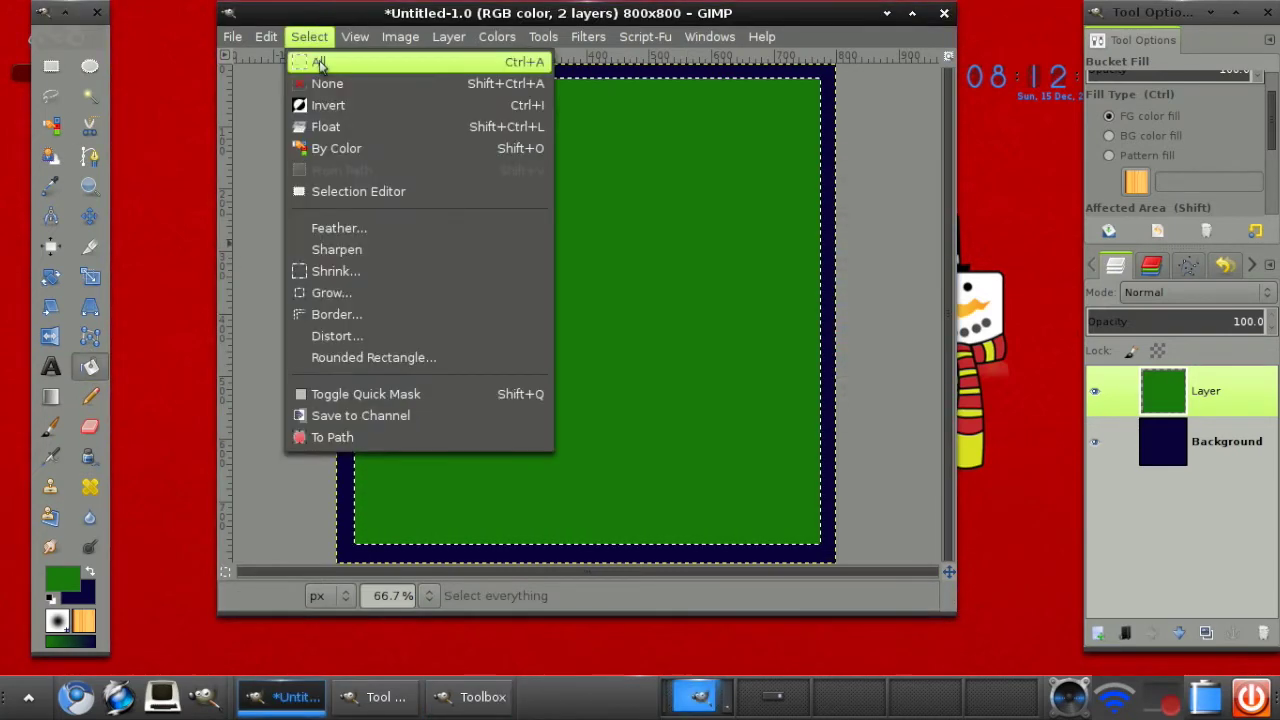
left_click(327, 86)
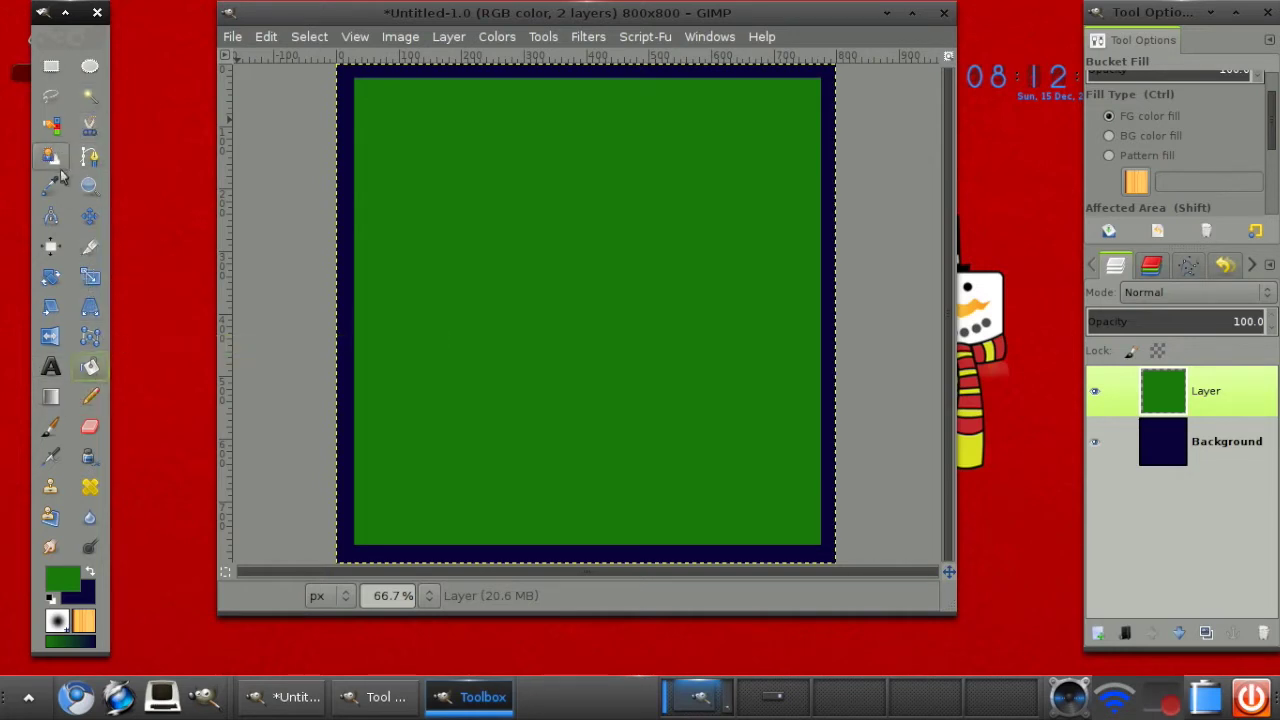
left_click(51, 100)
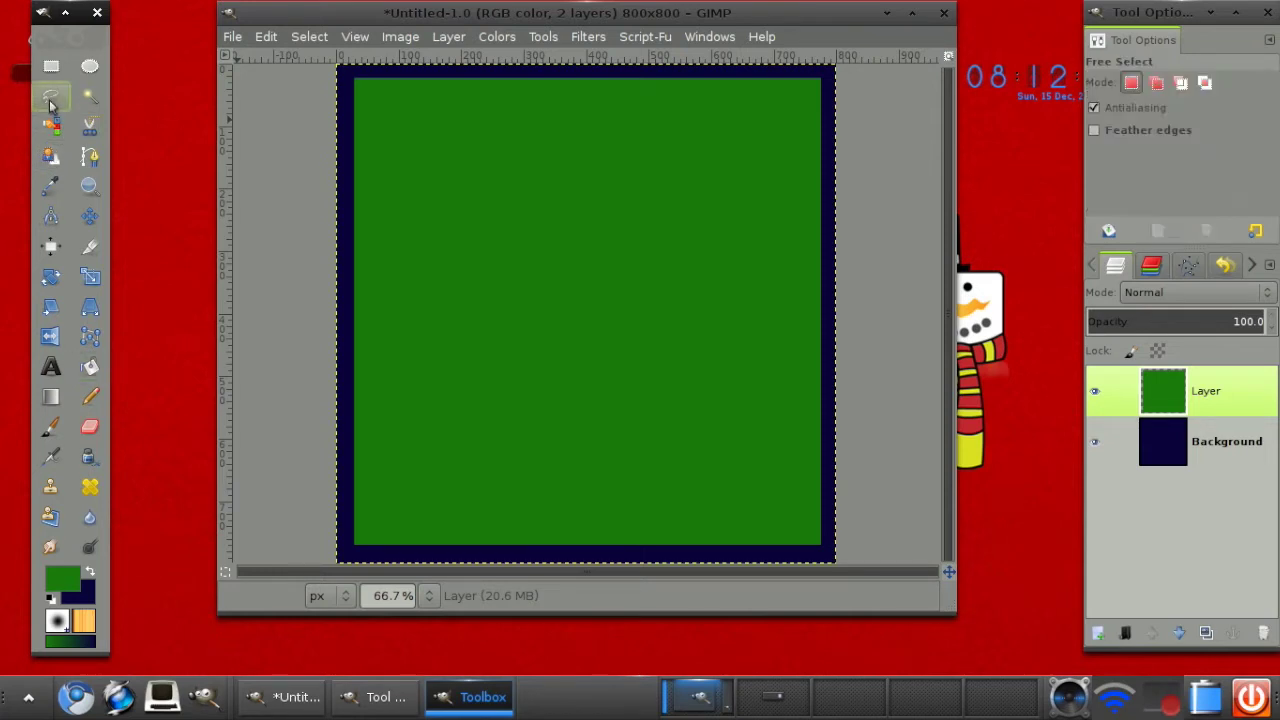
left_click(354, 77)
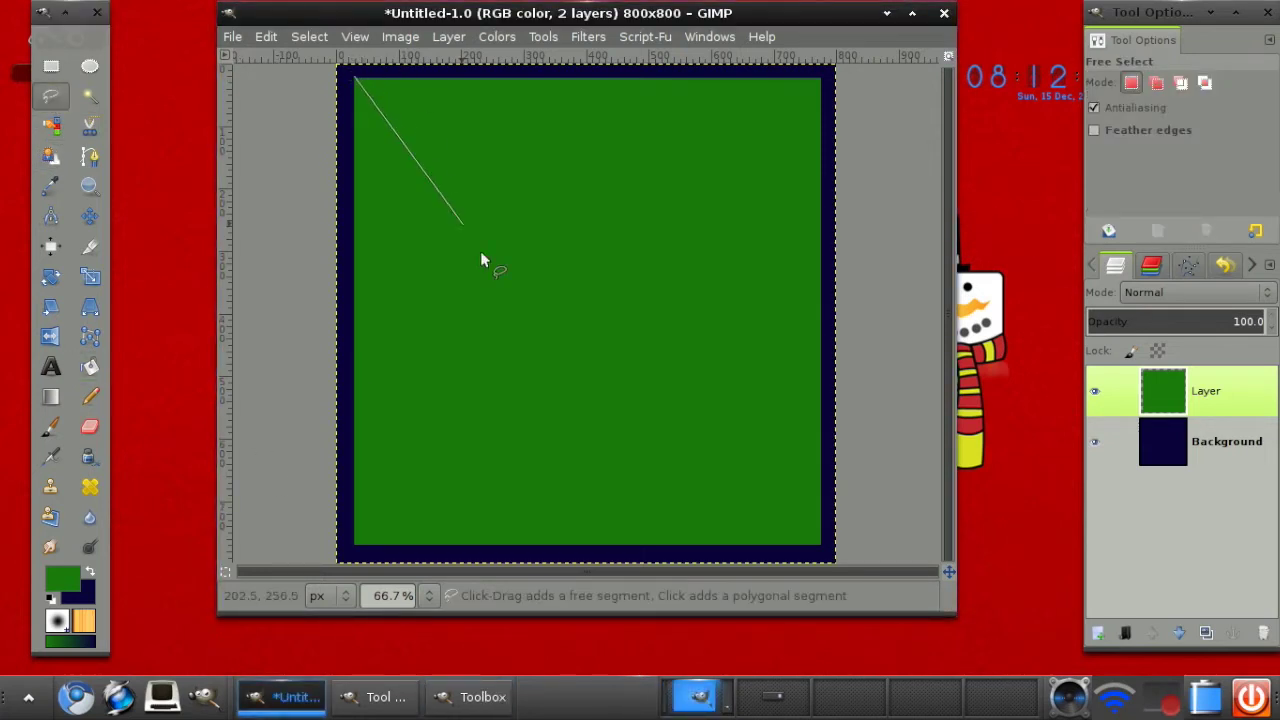
left_click(821, 543)
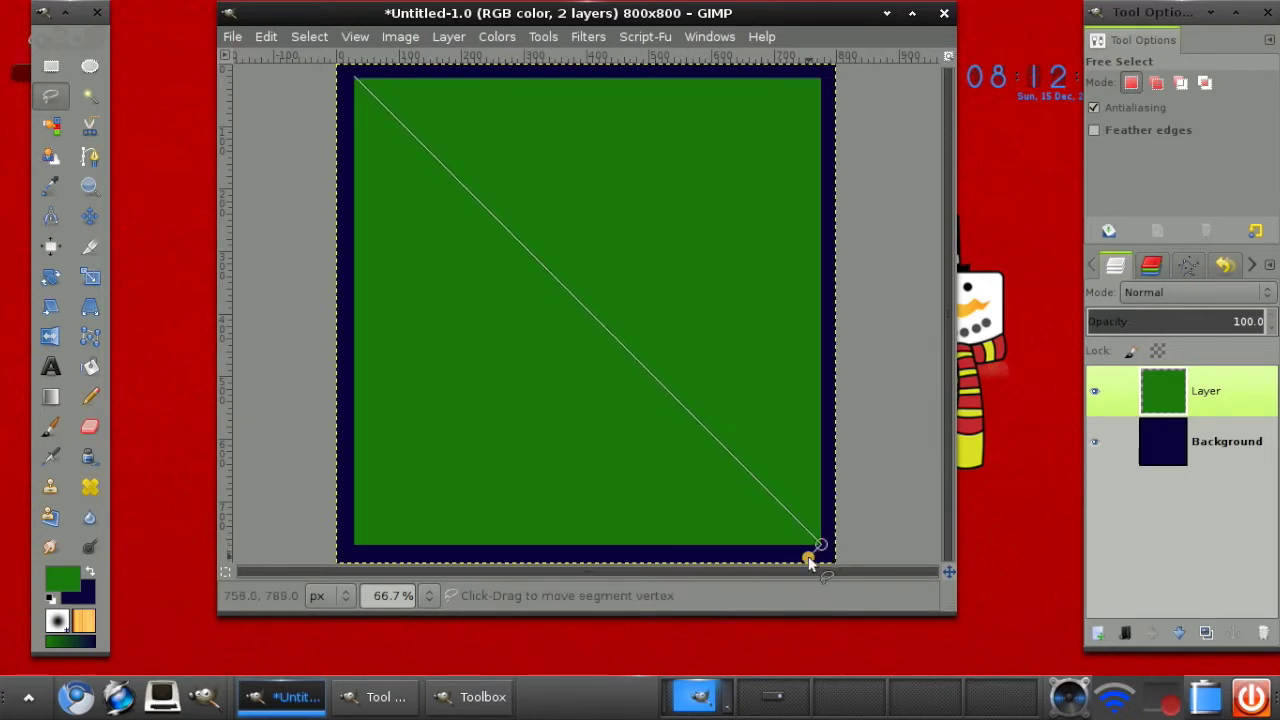
left_click(343, 551)
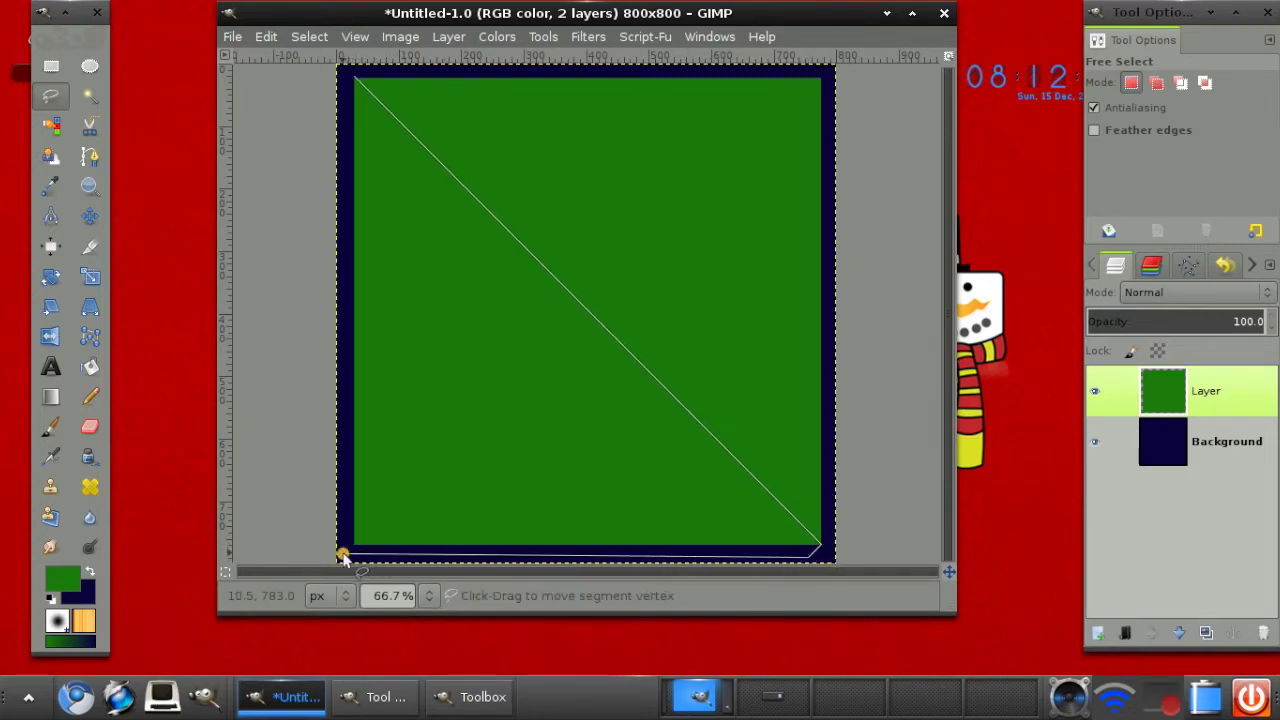
left_click(344, 99)
left_click(353, 76)
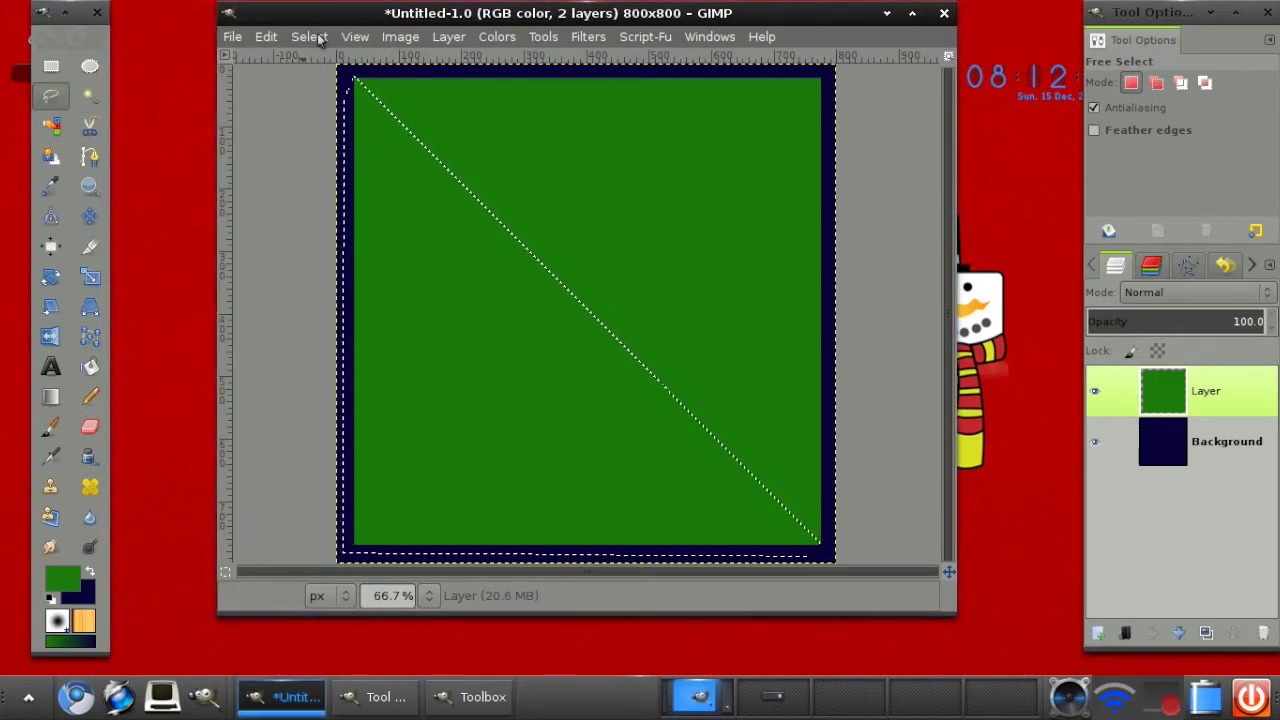
Step: Cut the triangle out of the green layer and deselect everything
left_click(266, 36)
left_click(287, 162)
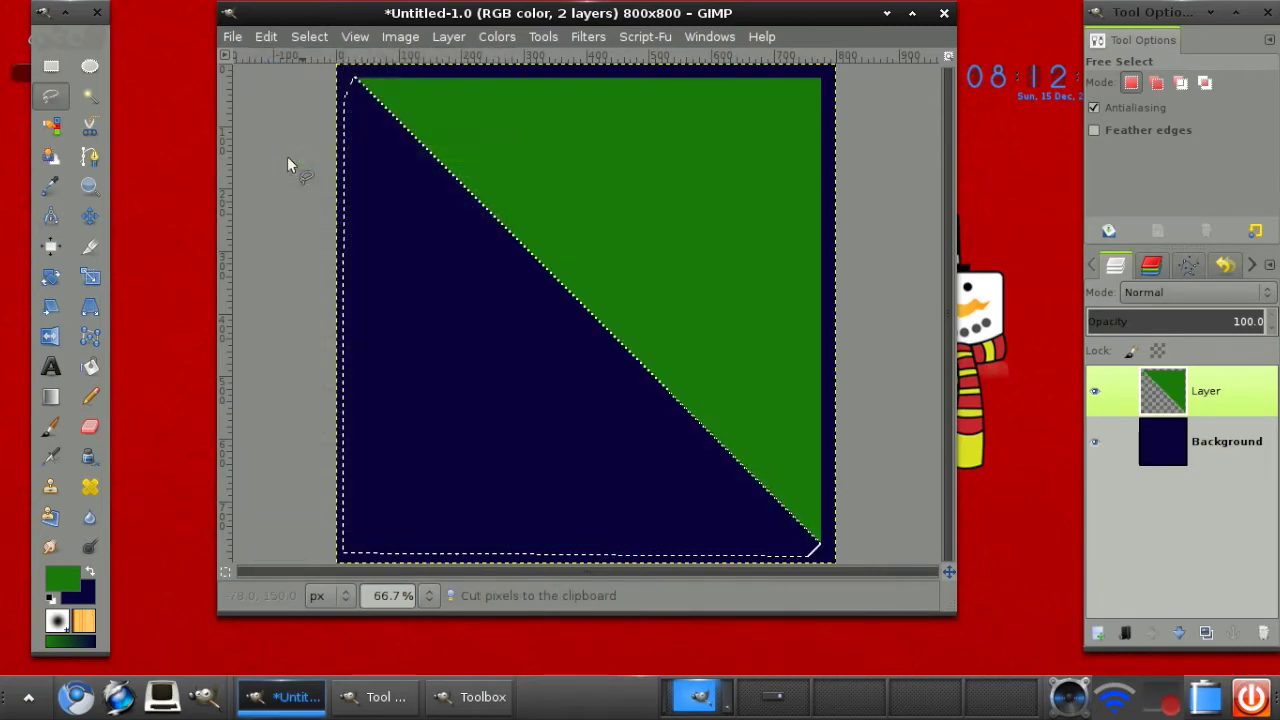
key("m")
left_click(310, 37)
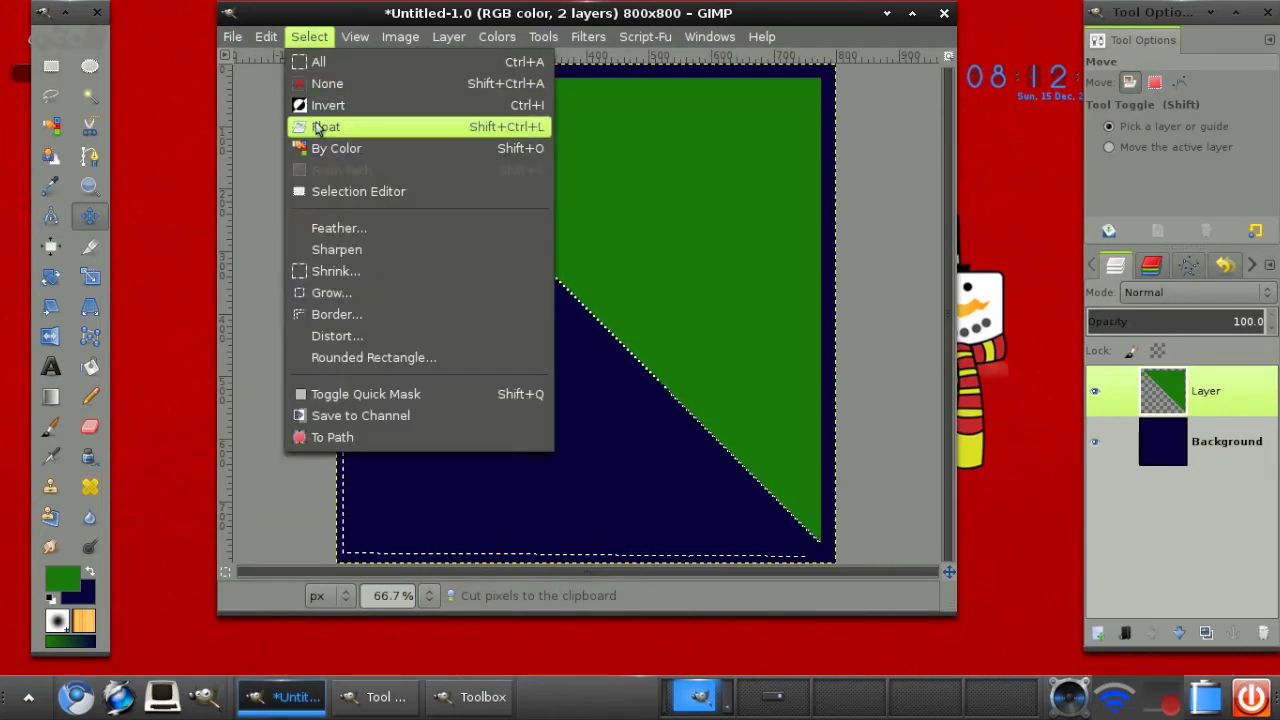
left_click(312, 84)
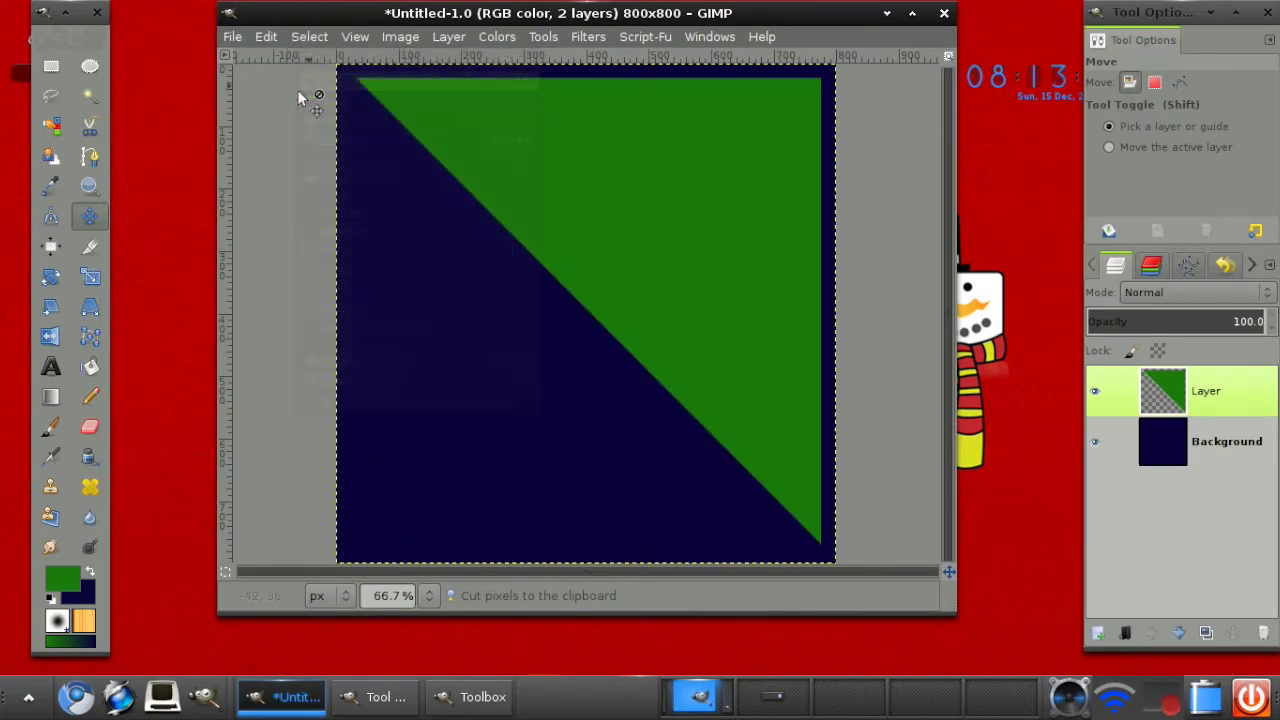
Step: Rotate the green layer by -45°
left_click(53, 279)
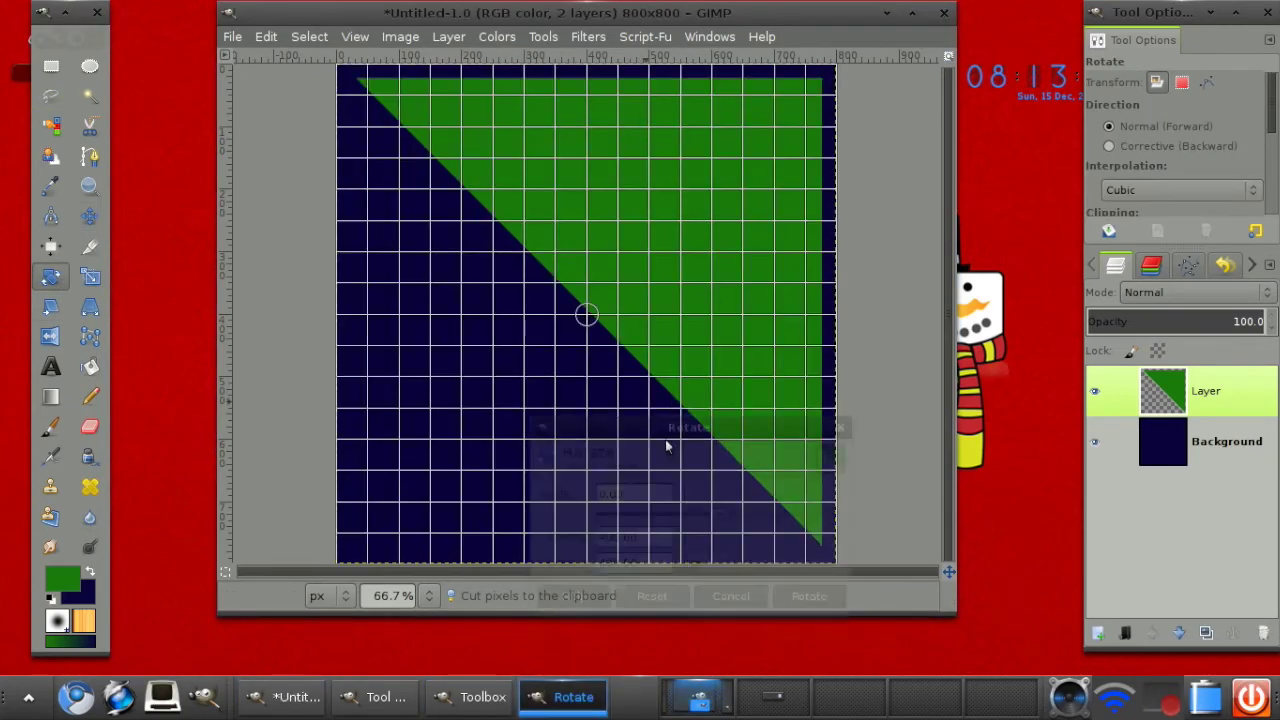
left_click_drag(465, 382, 550, 418)
left_click(604, 484)
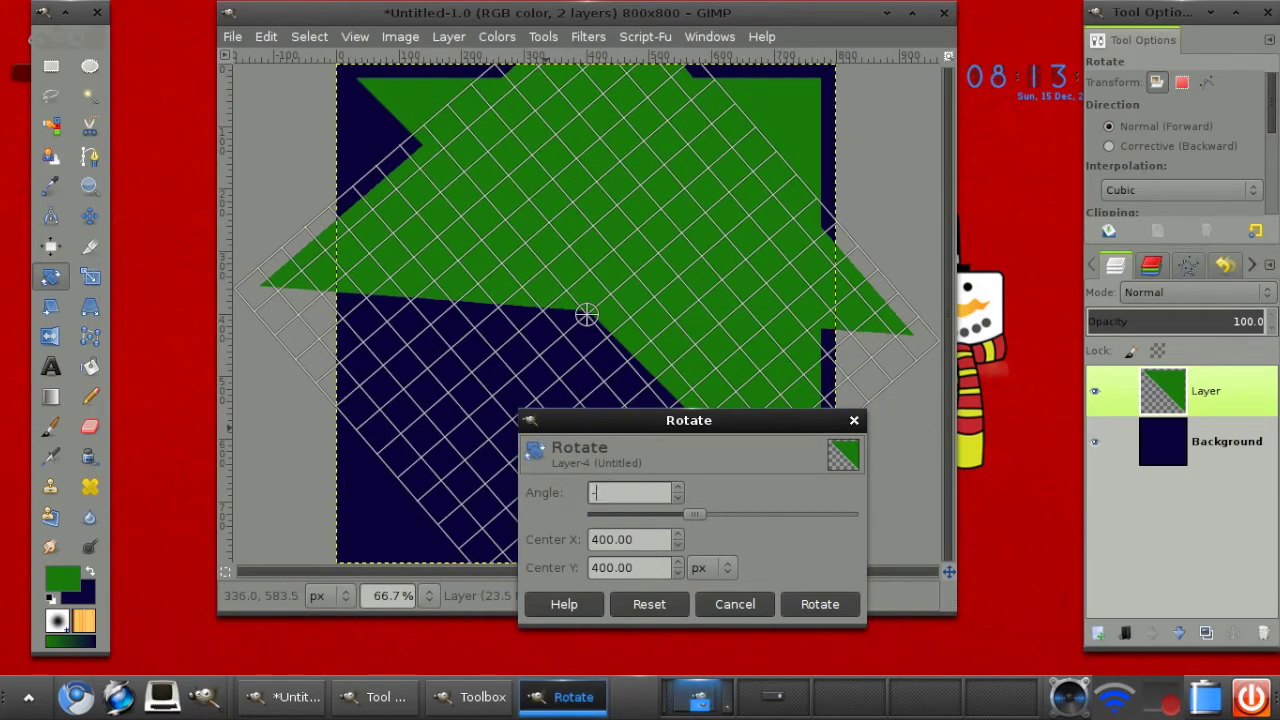
left_click(812, 605)
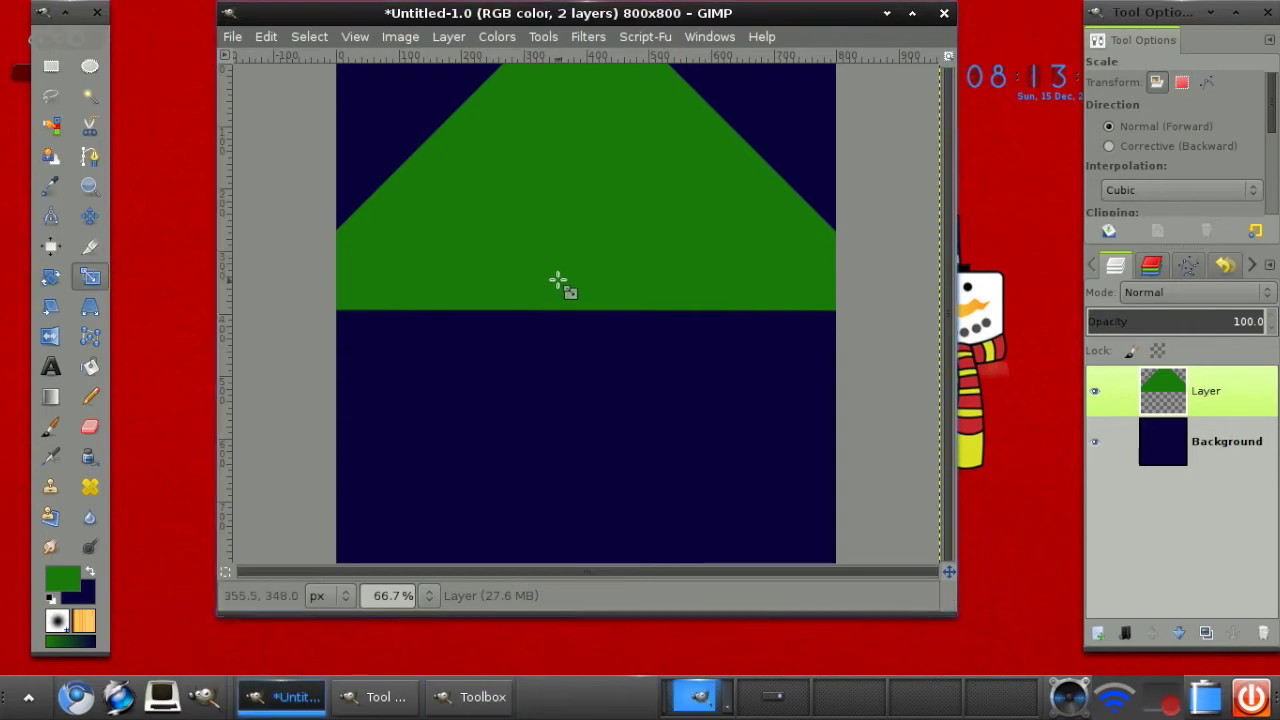
Step: Hide the rotated green layer, cancelling an accidental new layer
left_click(1094, 391)
left_click(1099, 634)
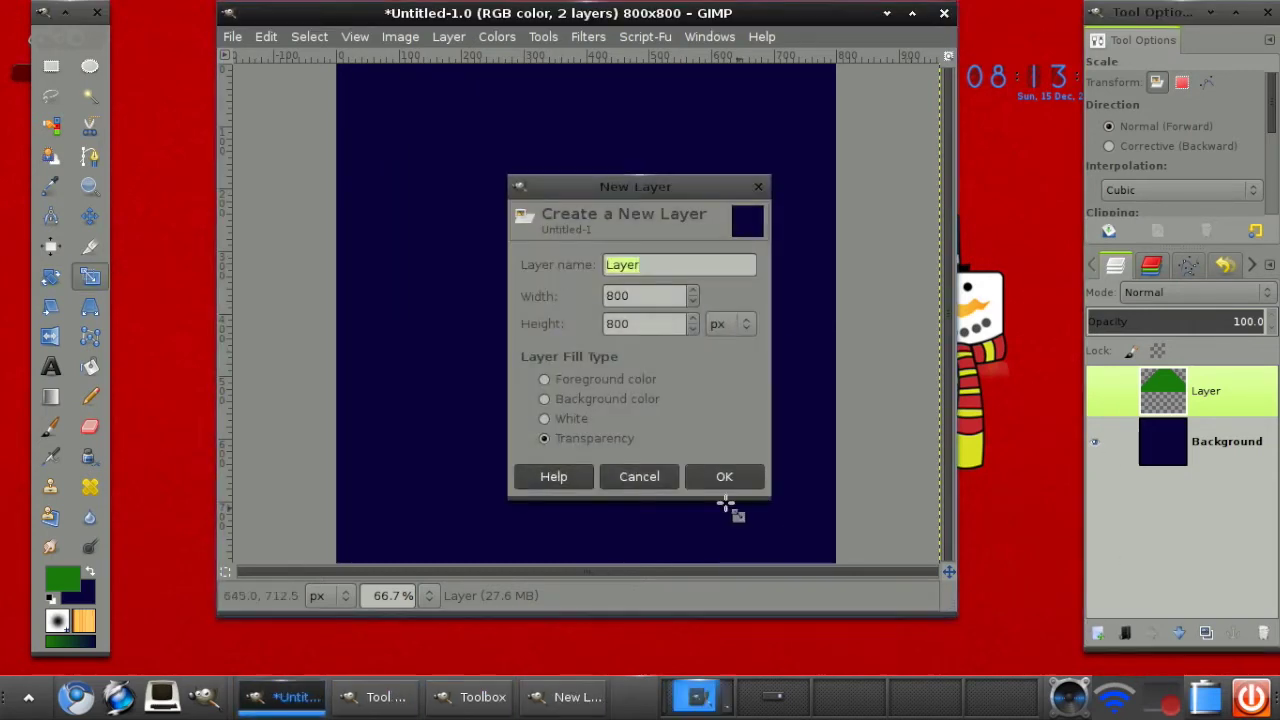
left_click(659, 477)
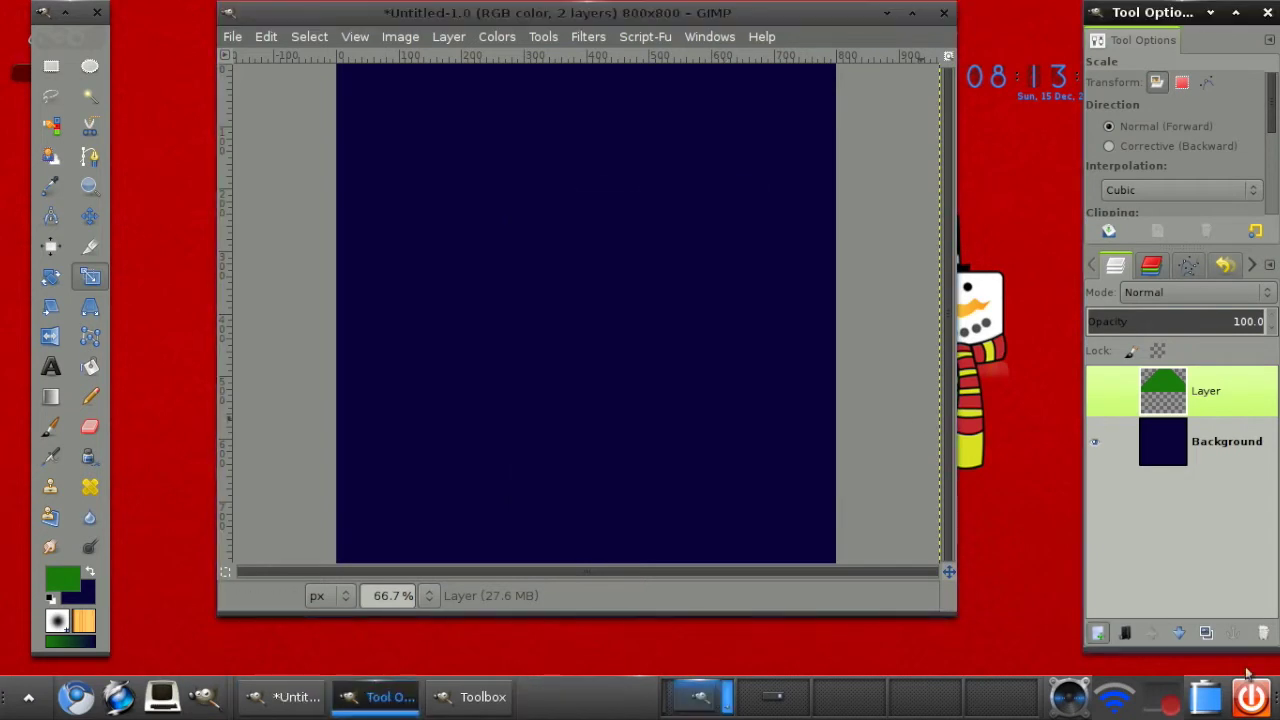
Step: Duplicate the green layer, make the copy visible, and scale it down to 379 px
left_click(1206, 634)
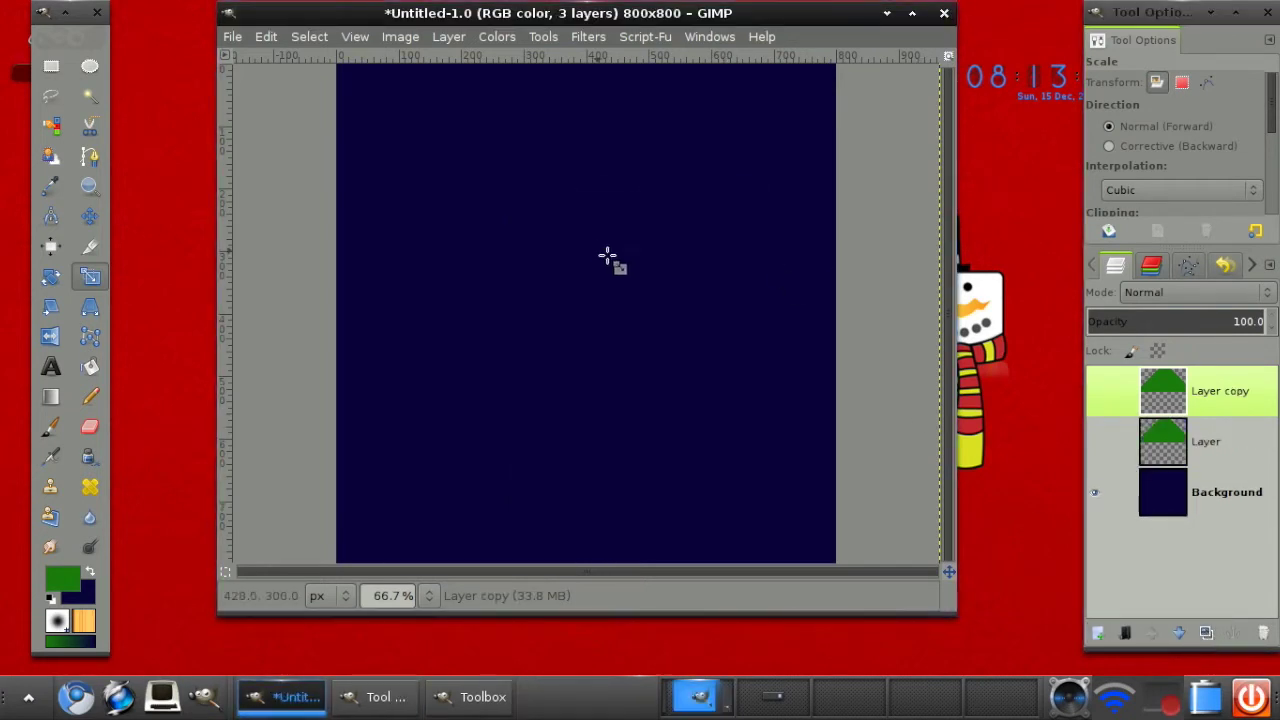
left_click(1094, 392)
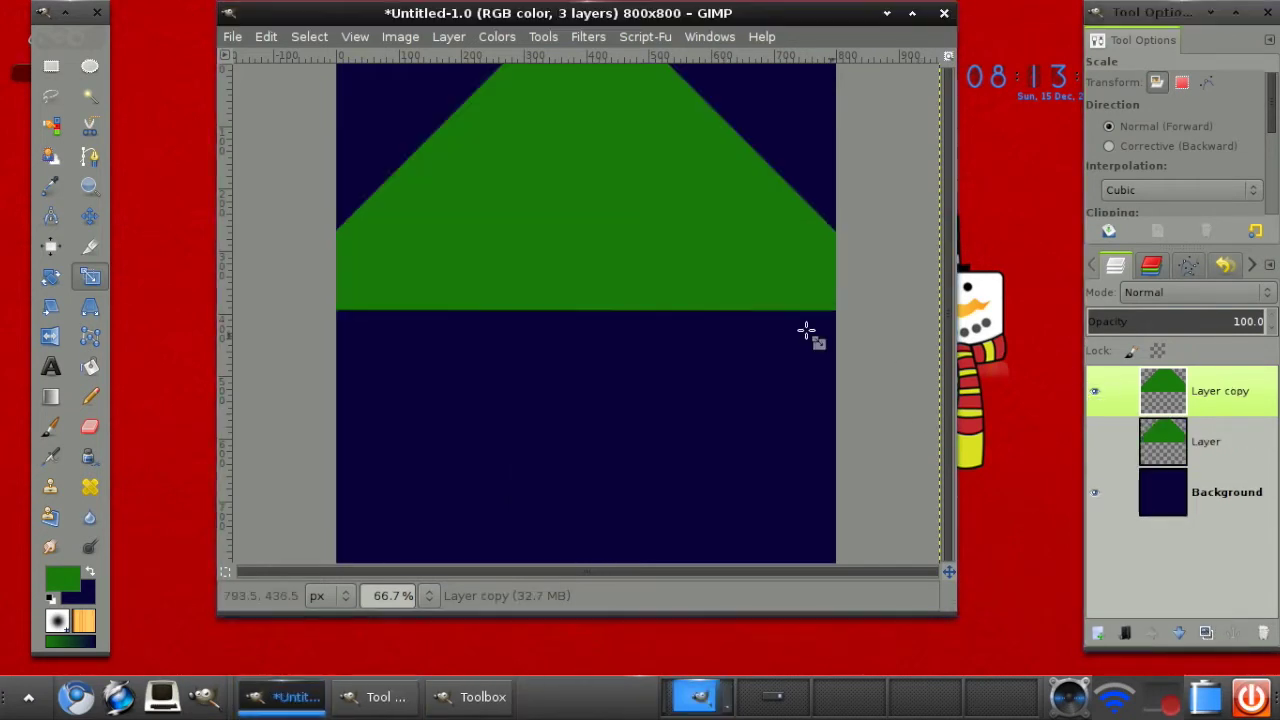
left_click(775, 322)
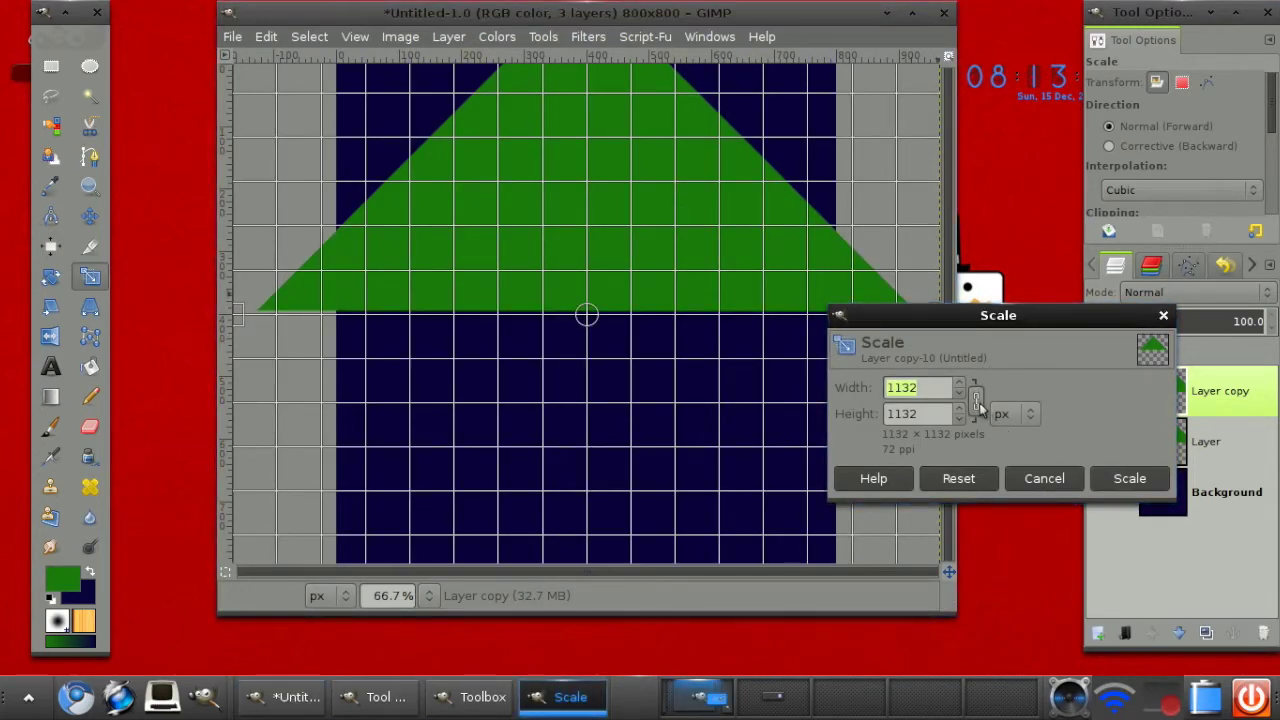
left_click_drag(895, 116, 382, 580)
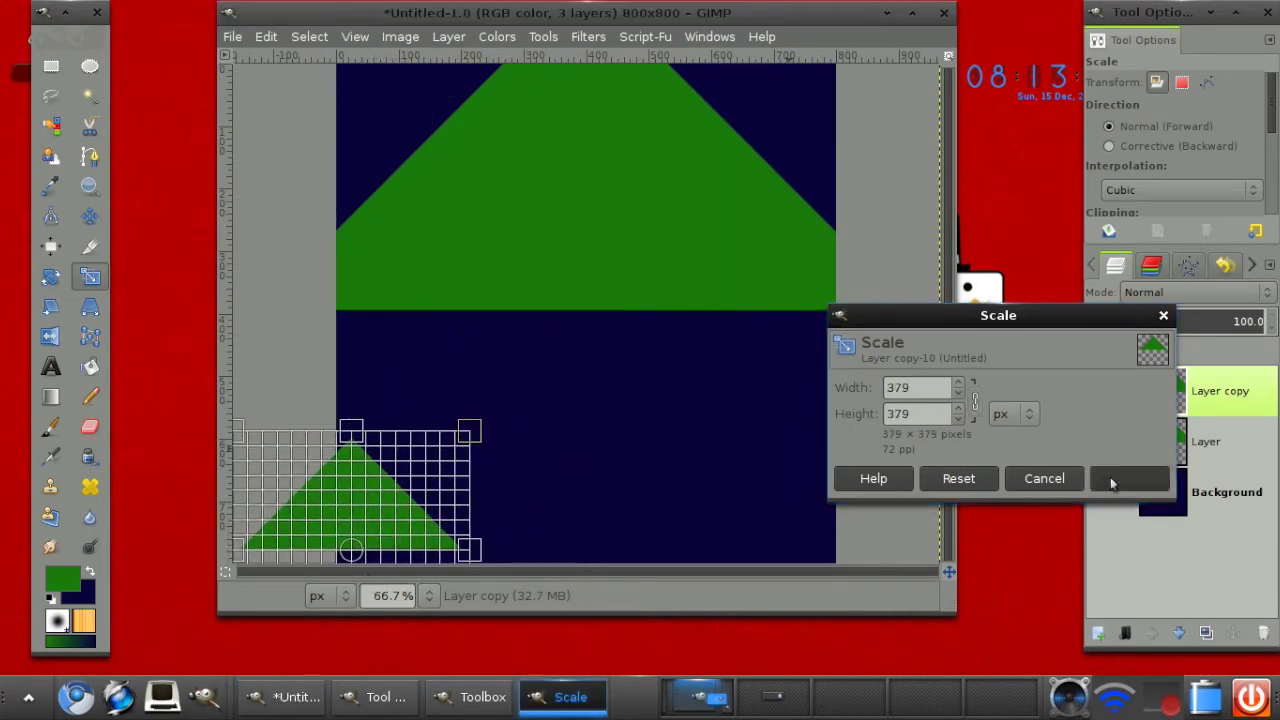
left_click(1128, 478)
Step: Move the small triangle to the top centre and reselect the original layer
left_click(89, 215)
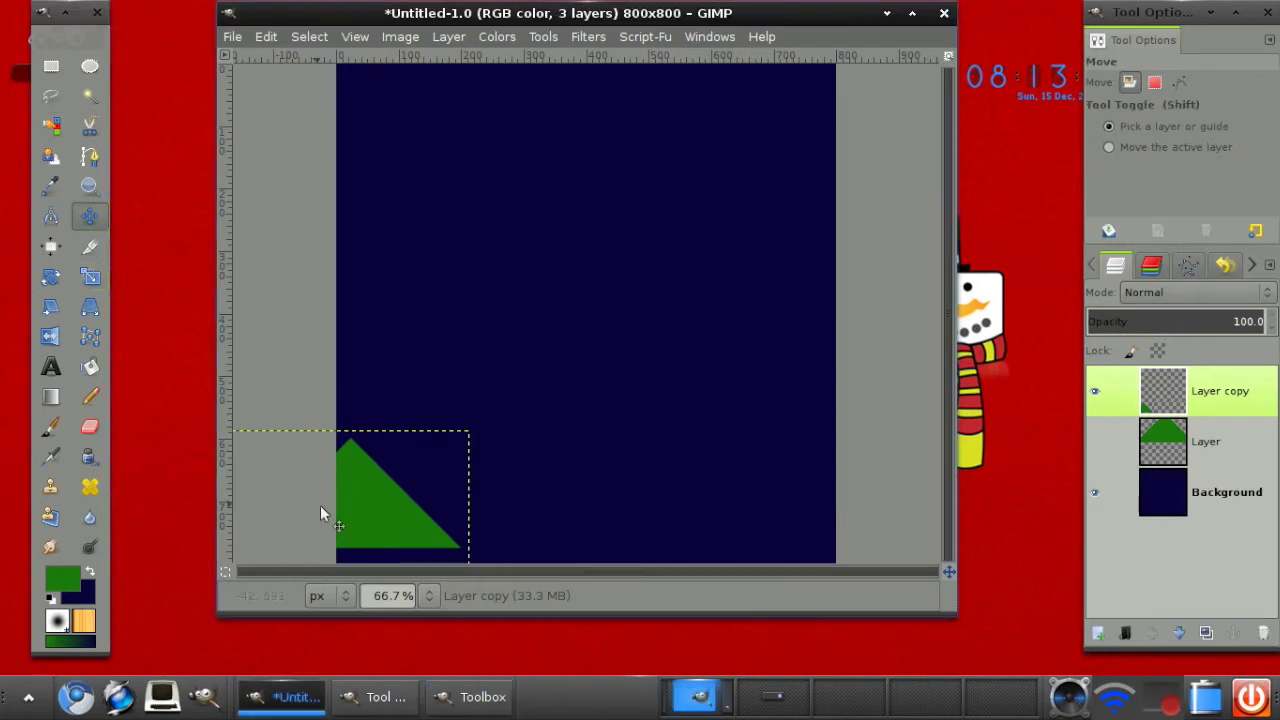
left_click_drag(354, 508, 589, 138)
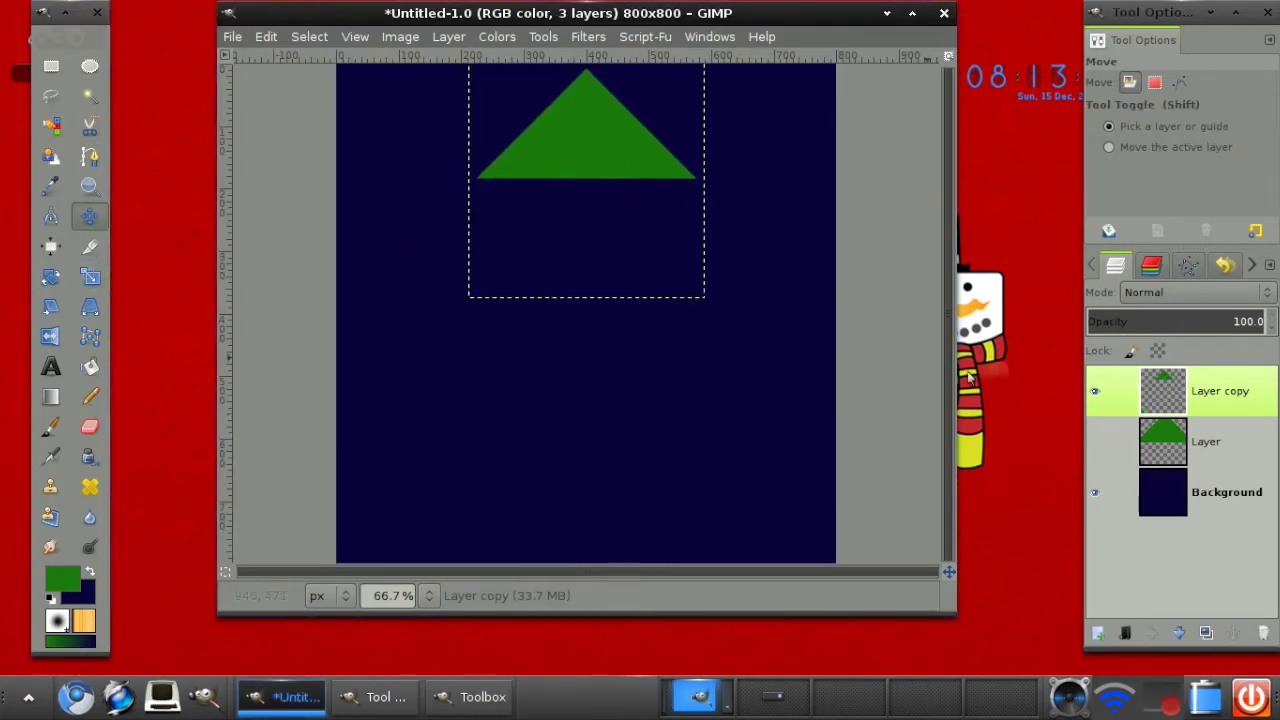
left_click(1152, 433)
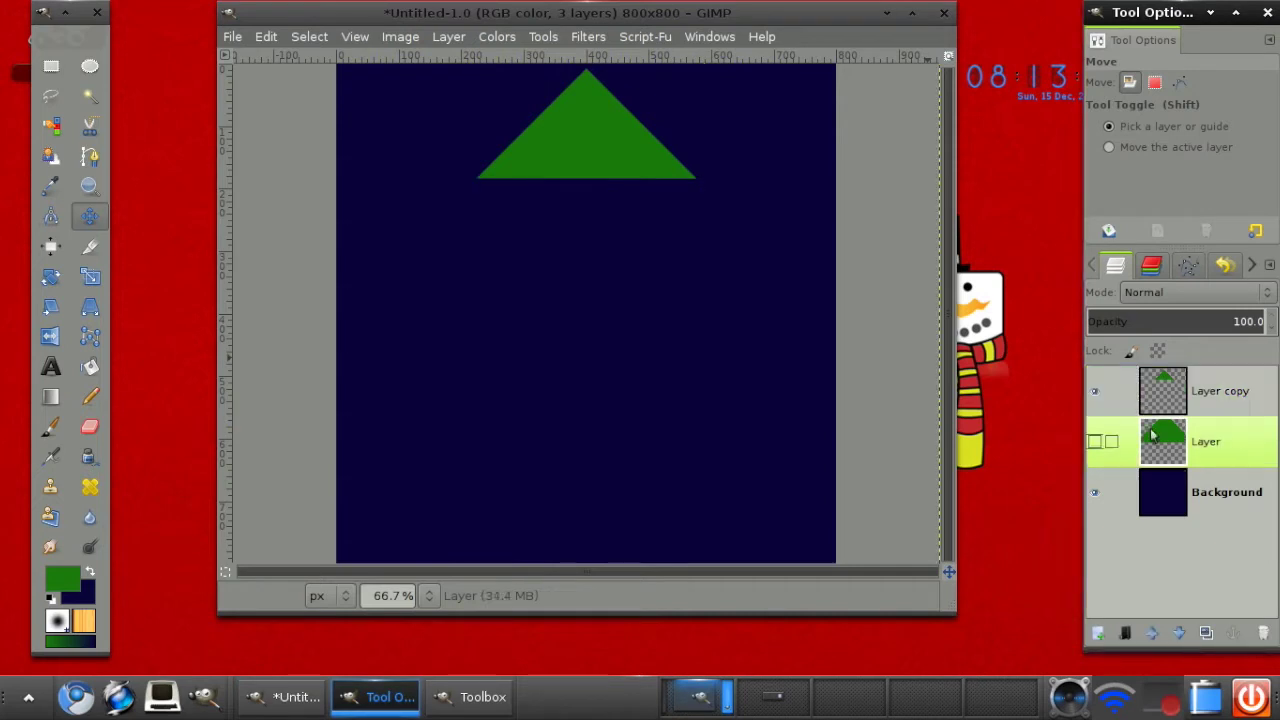
Step: Duplicate the original green layer, show Layer copy #1, and resize it
left_click(1206, 633)
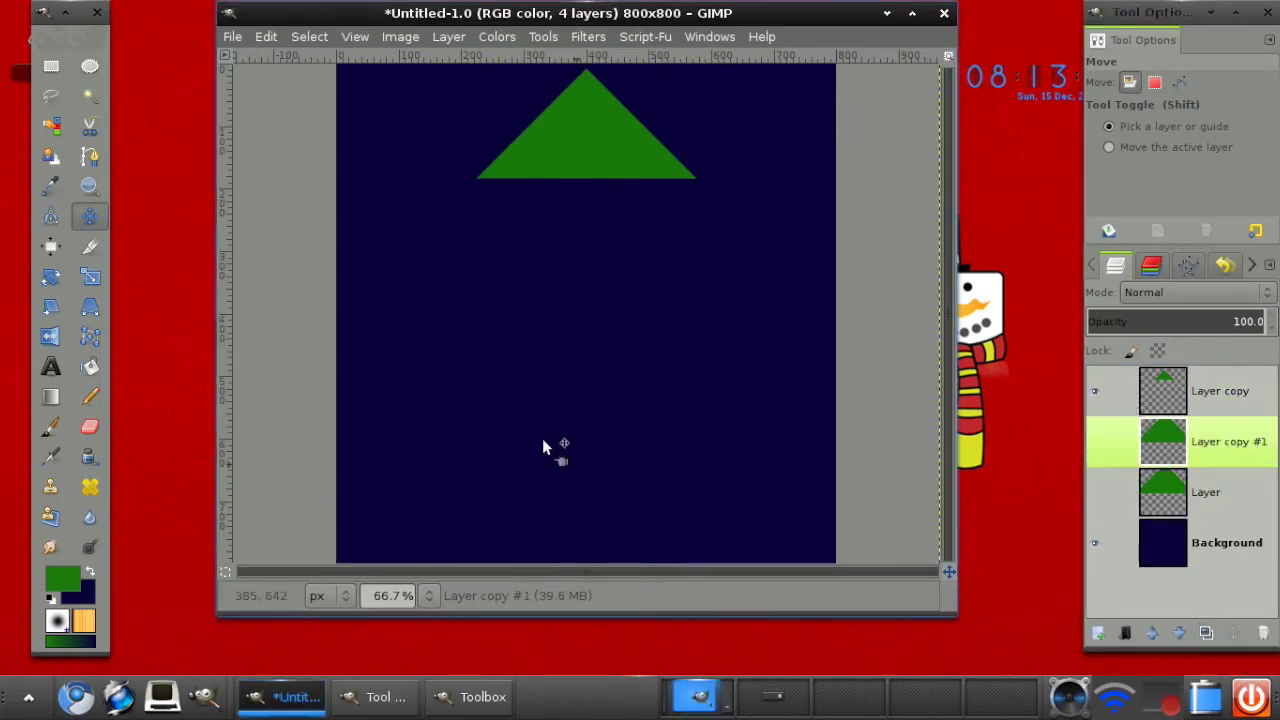
left_click(1094, 441)
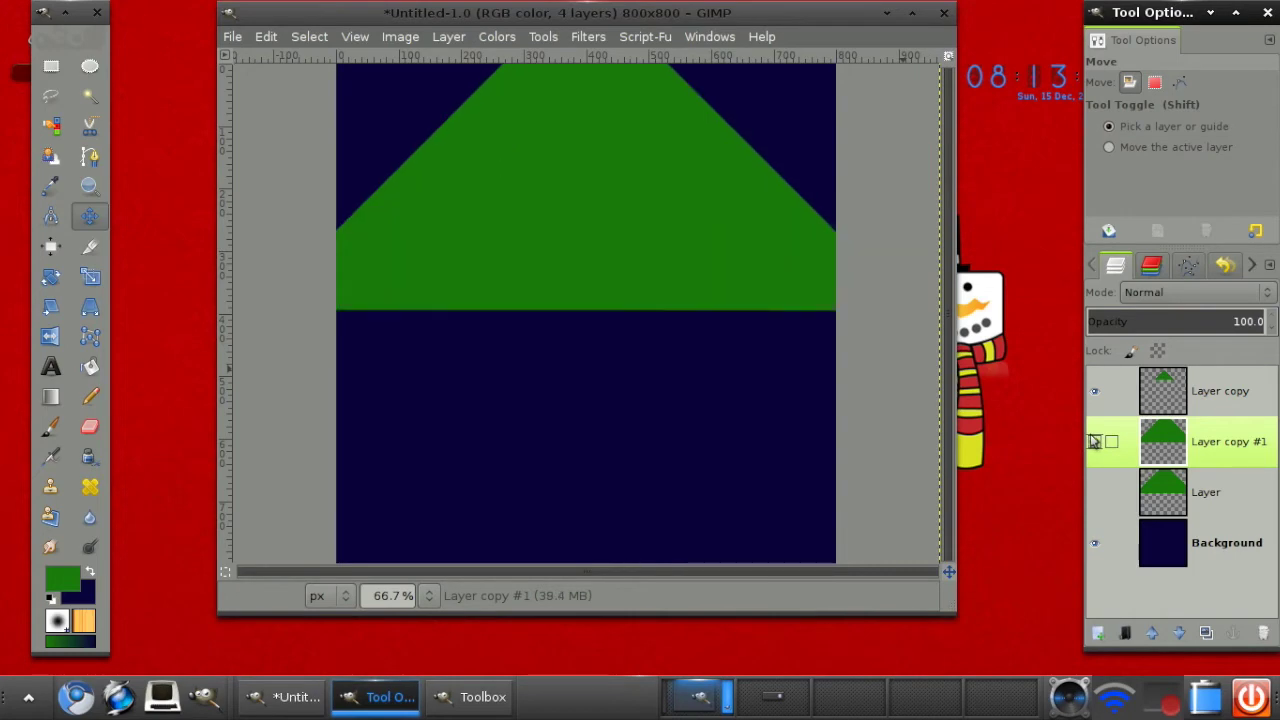
left_click(90, 277)
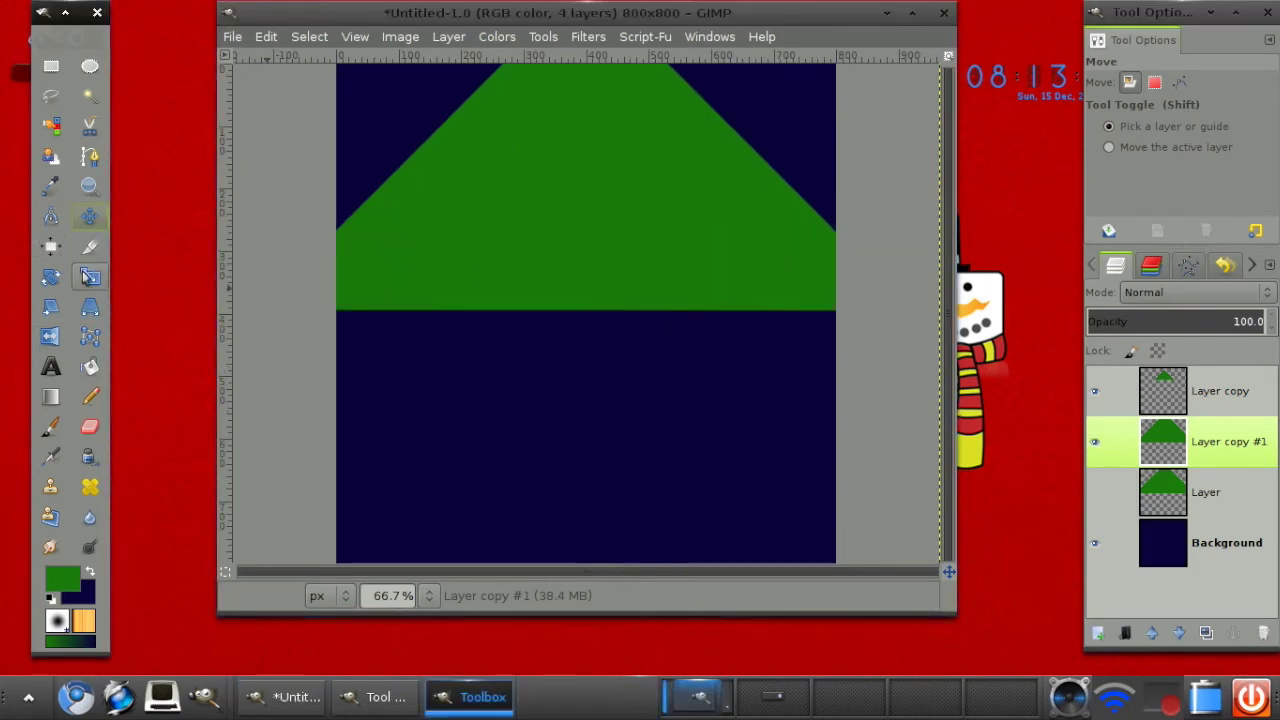
left_click(566, 292)
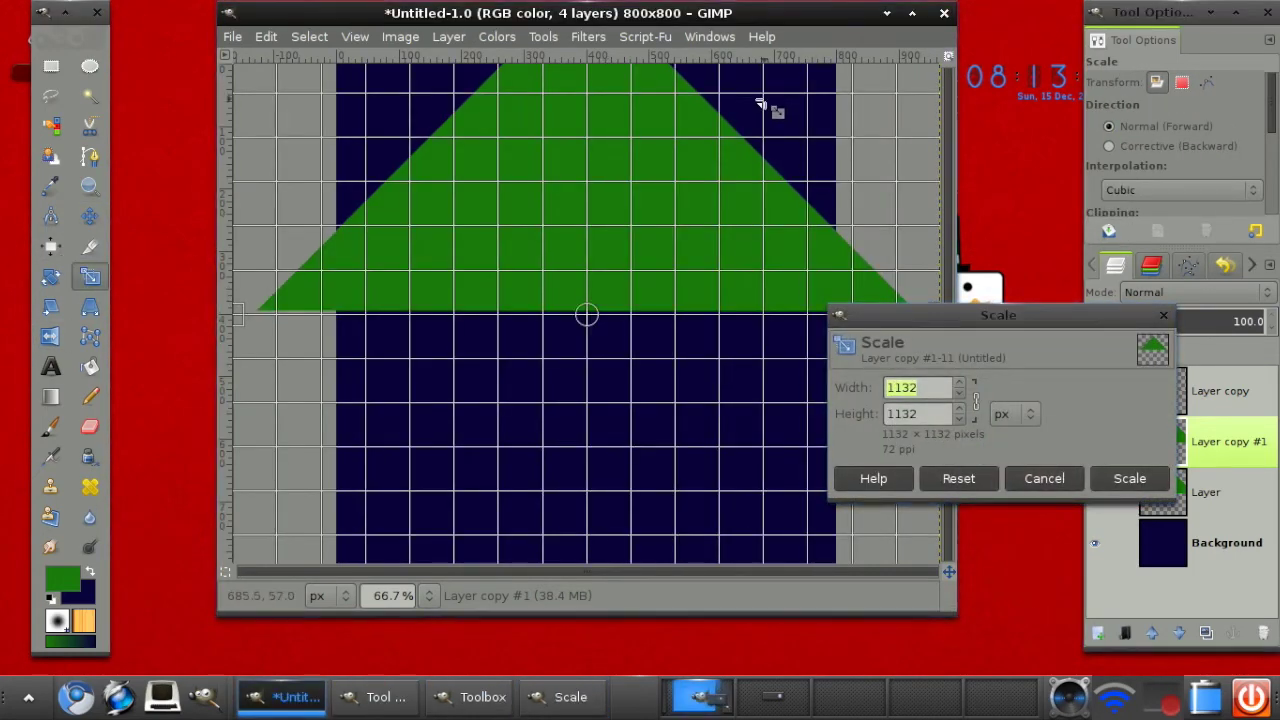
left_click_drag(771, 126, 614, 494)
left_click(1118, 480)
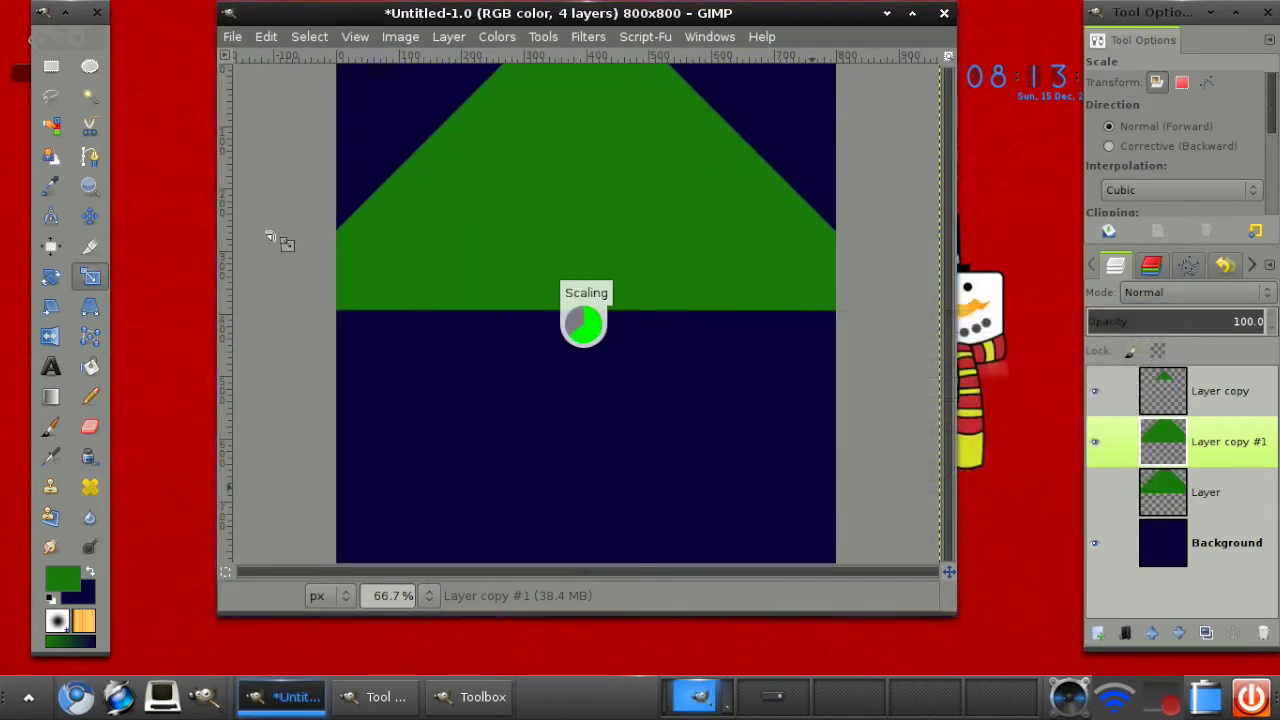
Step: Move the second triangle just below the top one and reselect the original layer
key("m")
left_click_drag(455, 425, 642, 188)
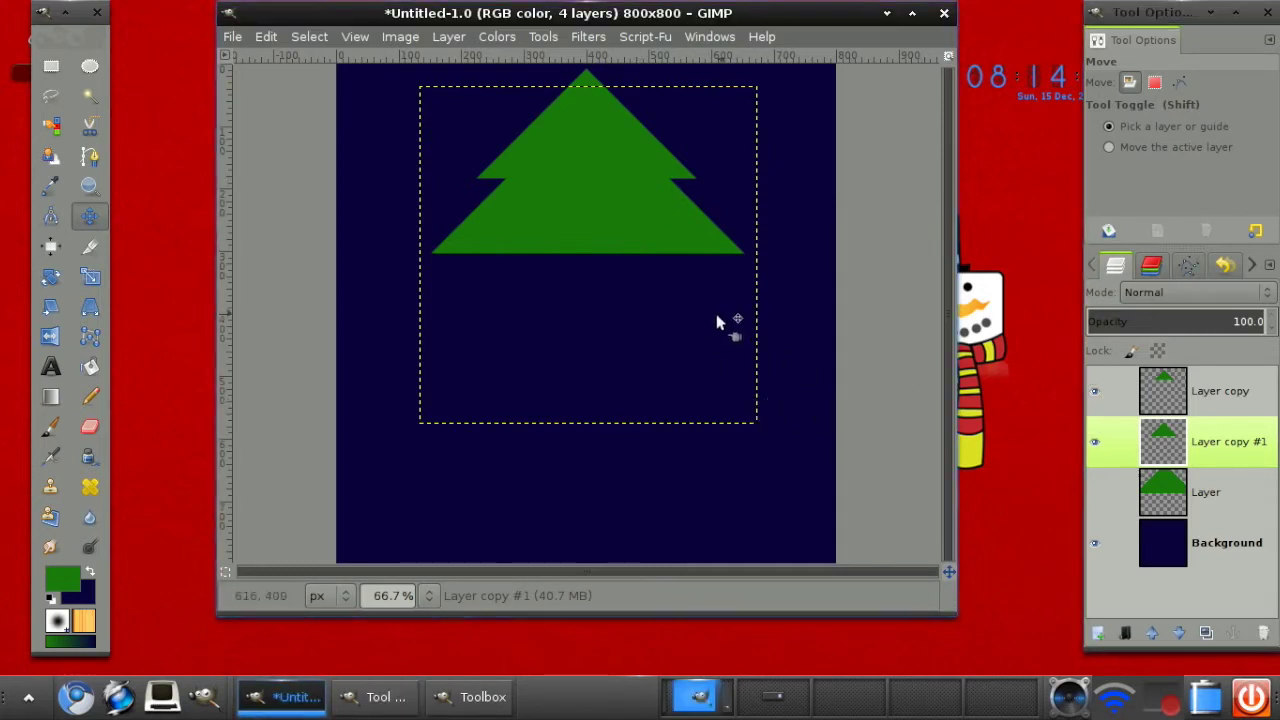
left_click(1182, 481)
Step: Add a third tier: a 594 px copy of the triangle, positioned beneath the others
left_click(1204, 630)
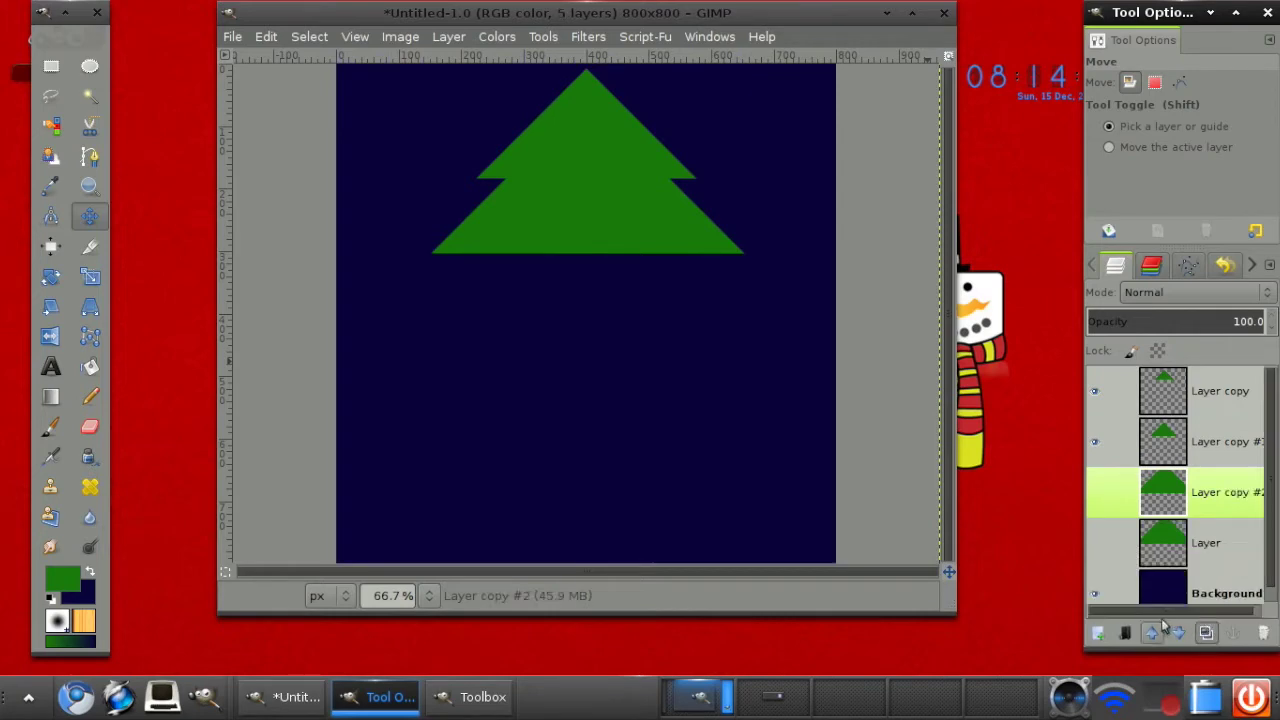
left_click(1094, 492)
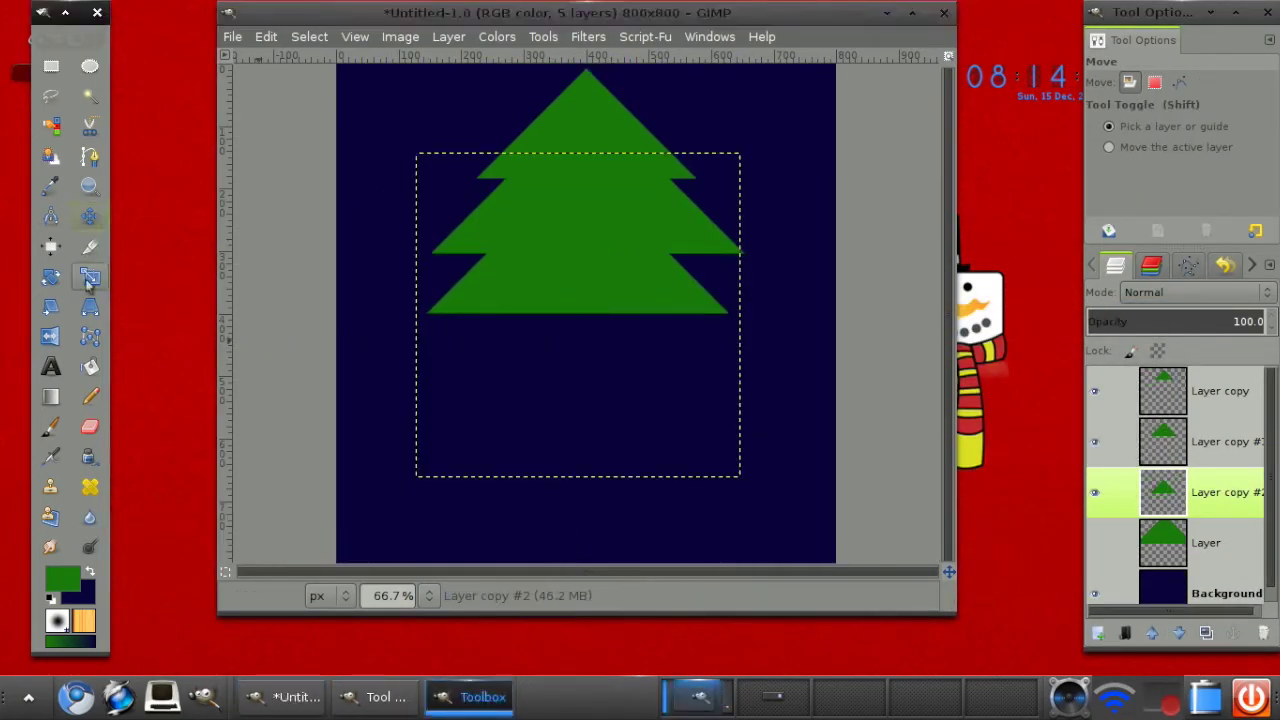
left_click(90, 278)
left_click(578, 315)
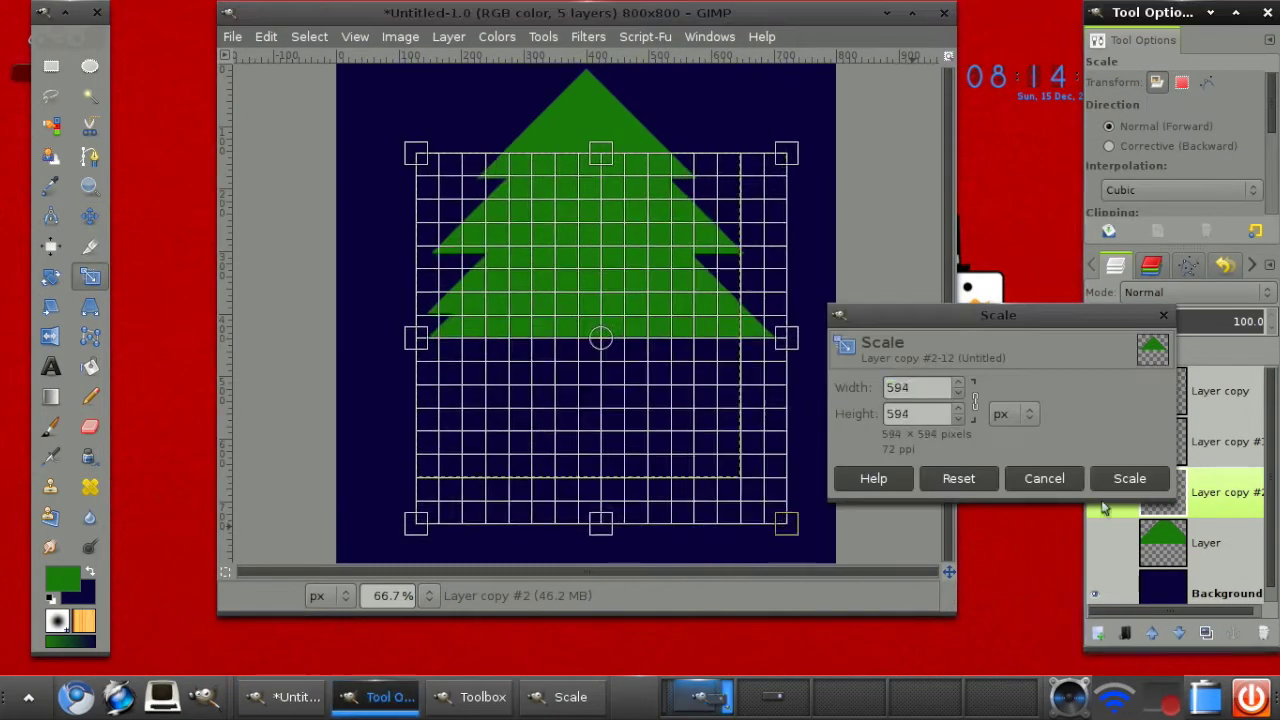
key("Return")
key("m")
left_click_drag(578, 308, 538, 280)
Step: Add a fourth, larger tier centred beneath the rest of the tree
left_click(1205, 543)
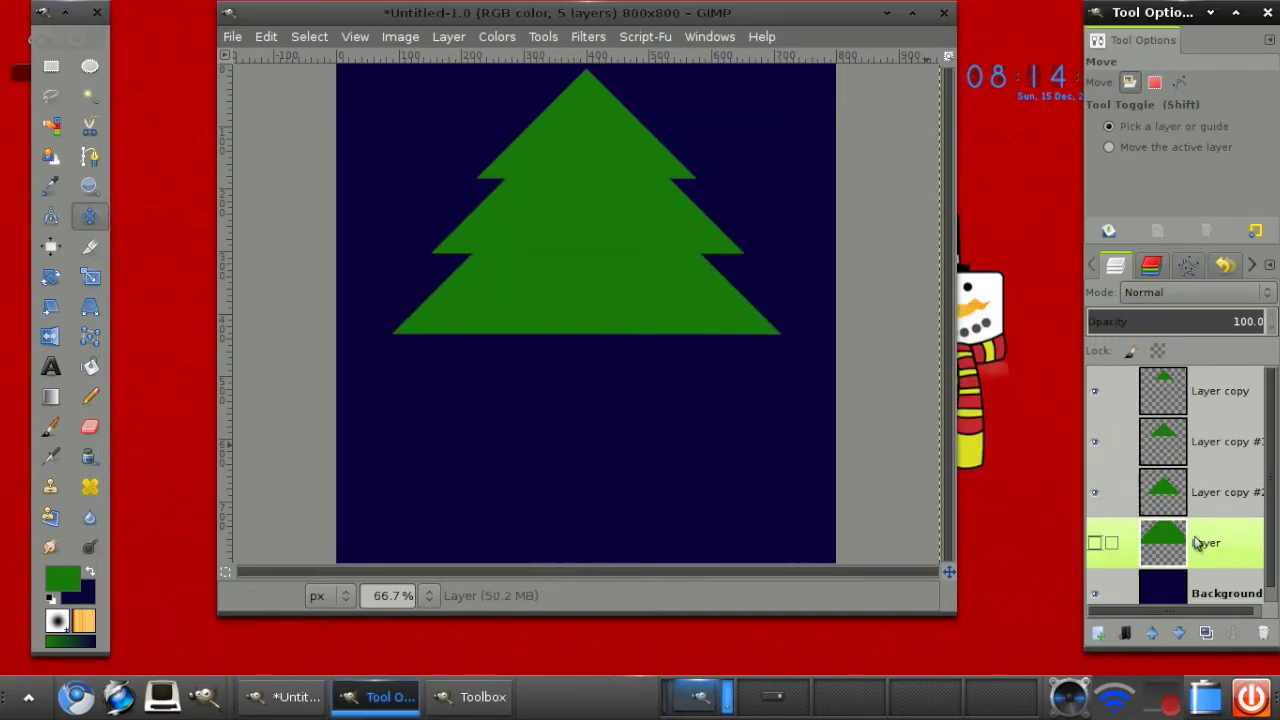
left_click(1204, 630)
left_click(90, 278)
left_click(580, 330)
key("Return")
left_click(90, 218)
left_click_drag(547, 371, 649, 382)
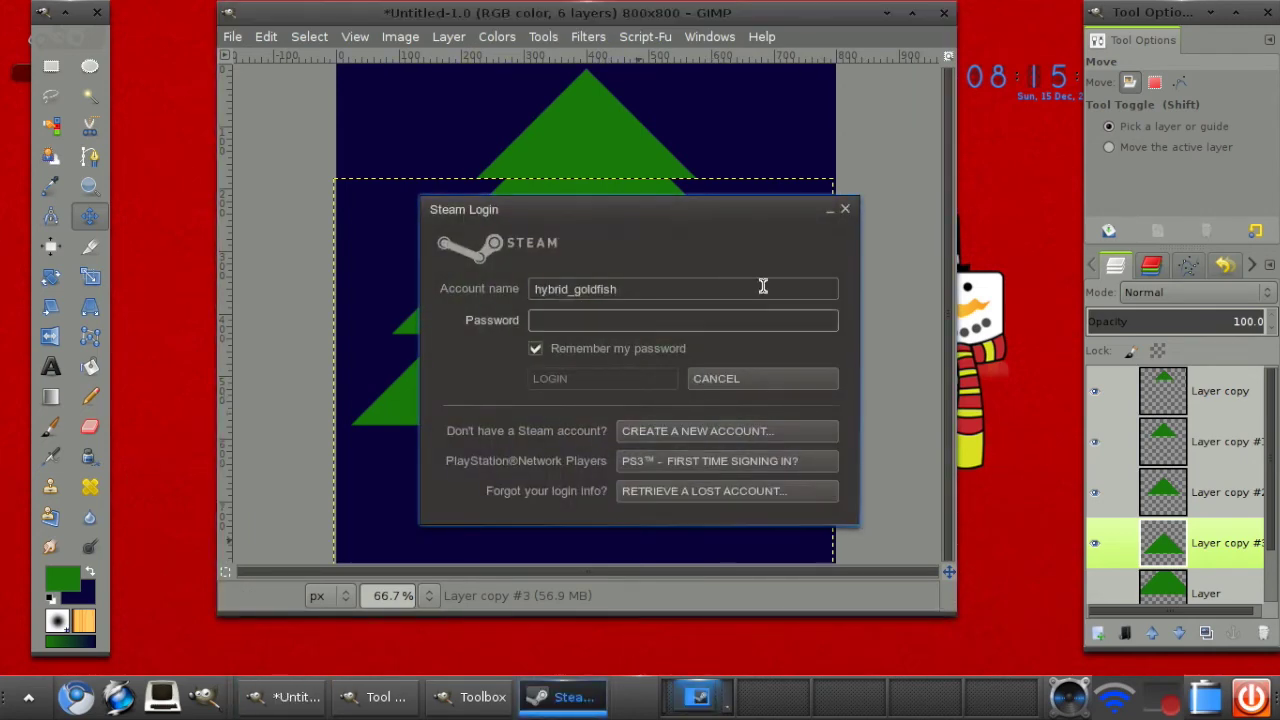
Step: Cancel the Steam login prompt without signing in
left_click(844, 210)
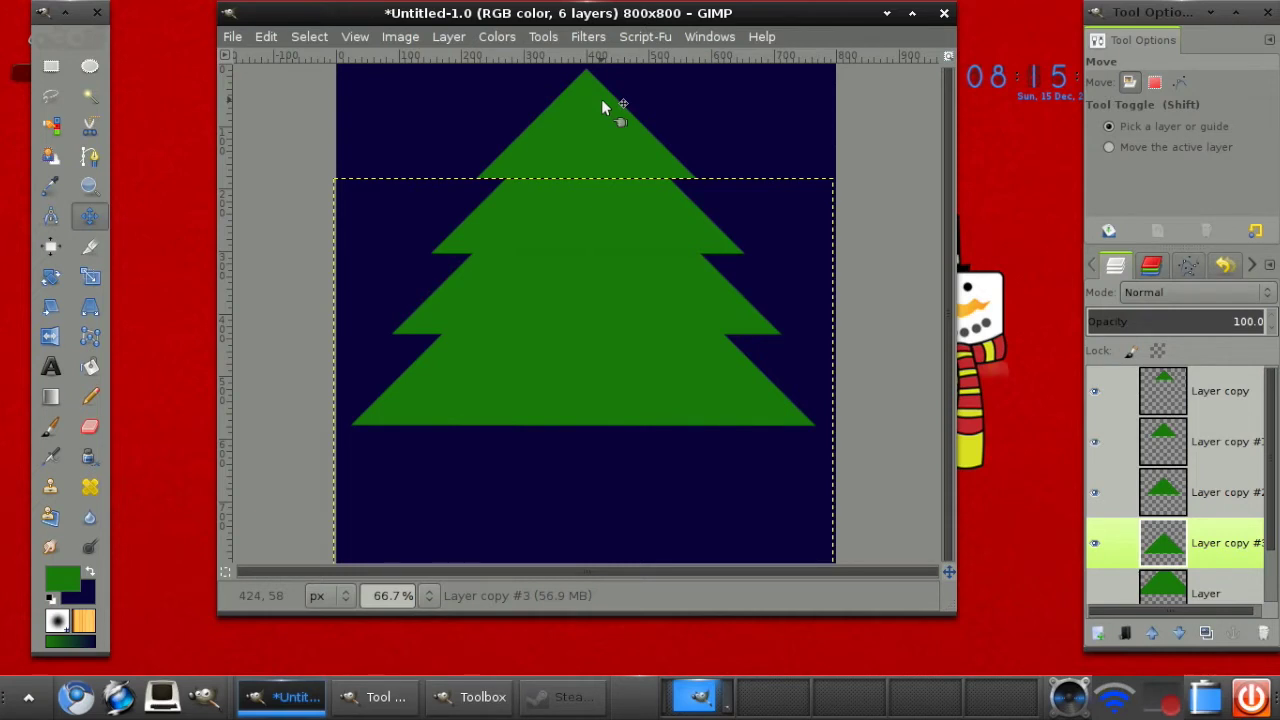
Step: Delete the unused bottom triangle layer, 'Layer'
left_click(1163, 585)
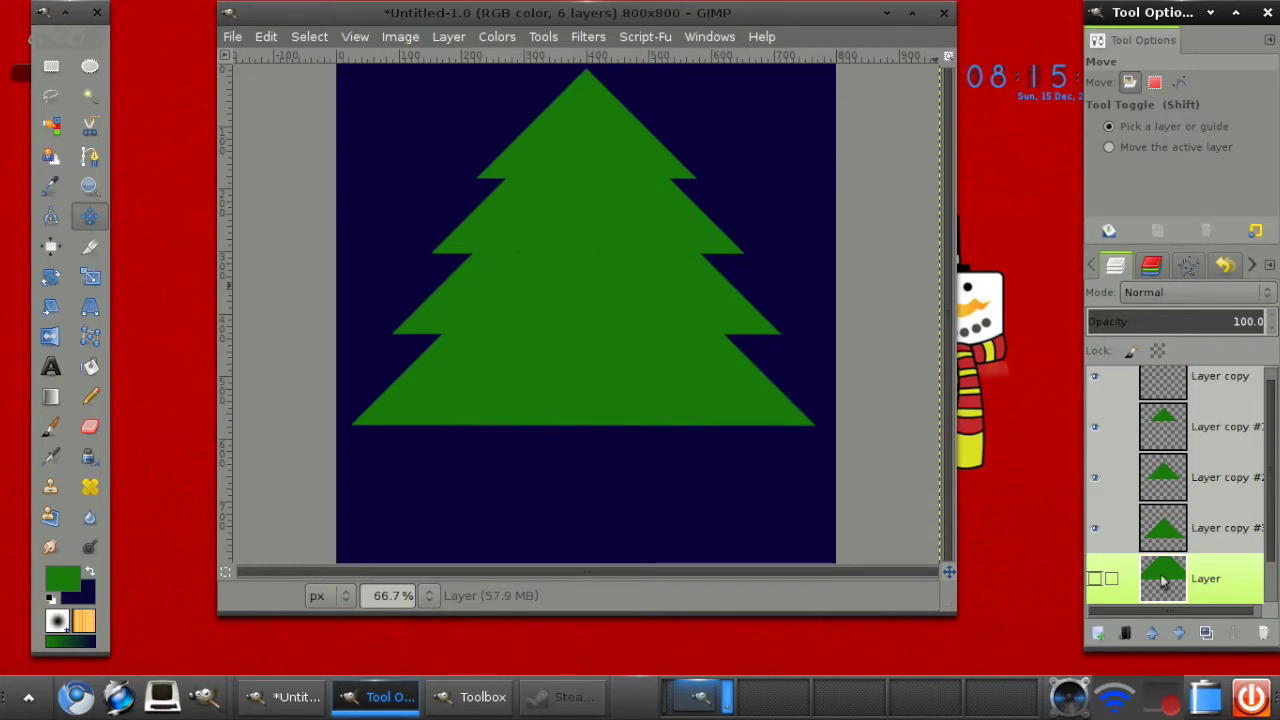
left_click(1264, 633)
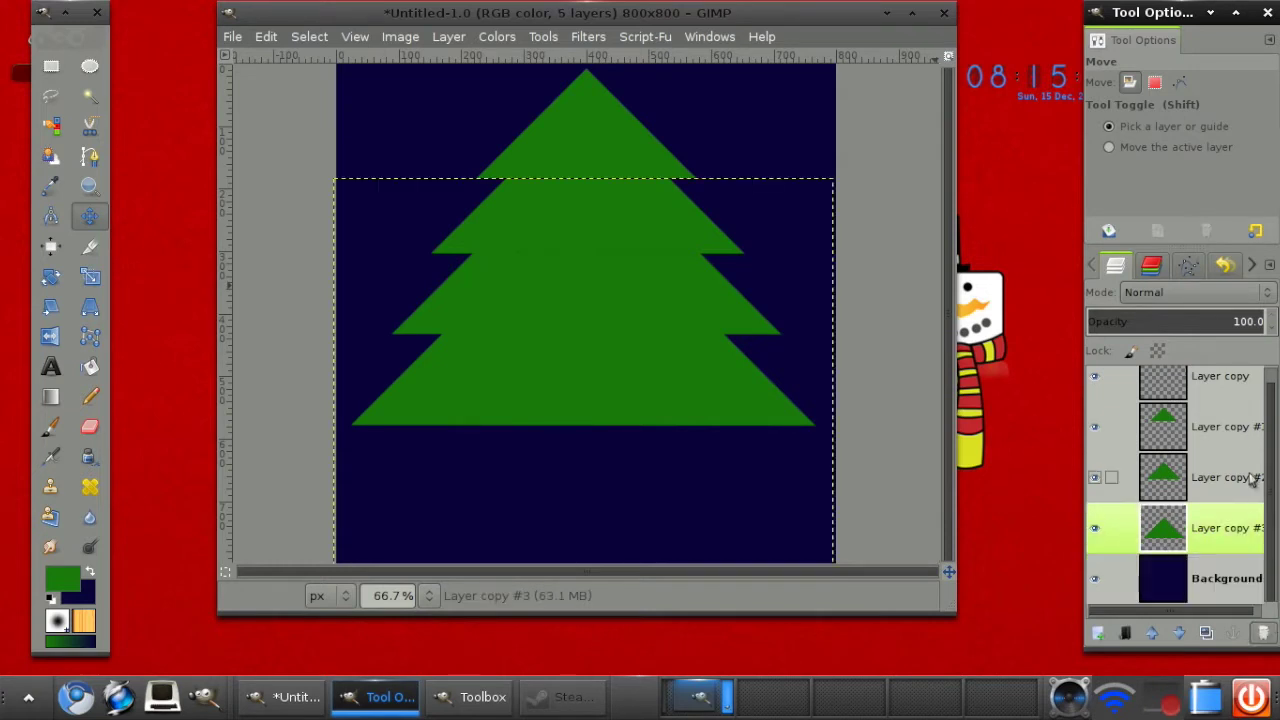
left_click_drag(1270, 468, 1268, 420)
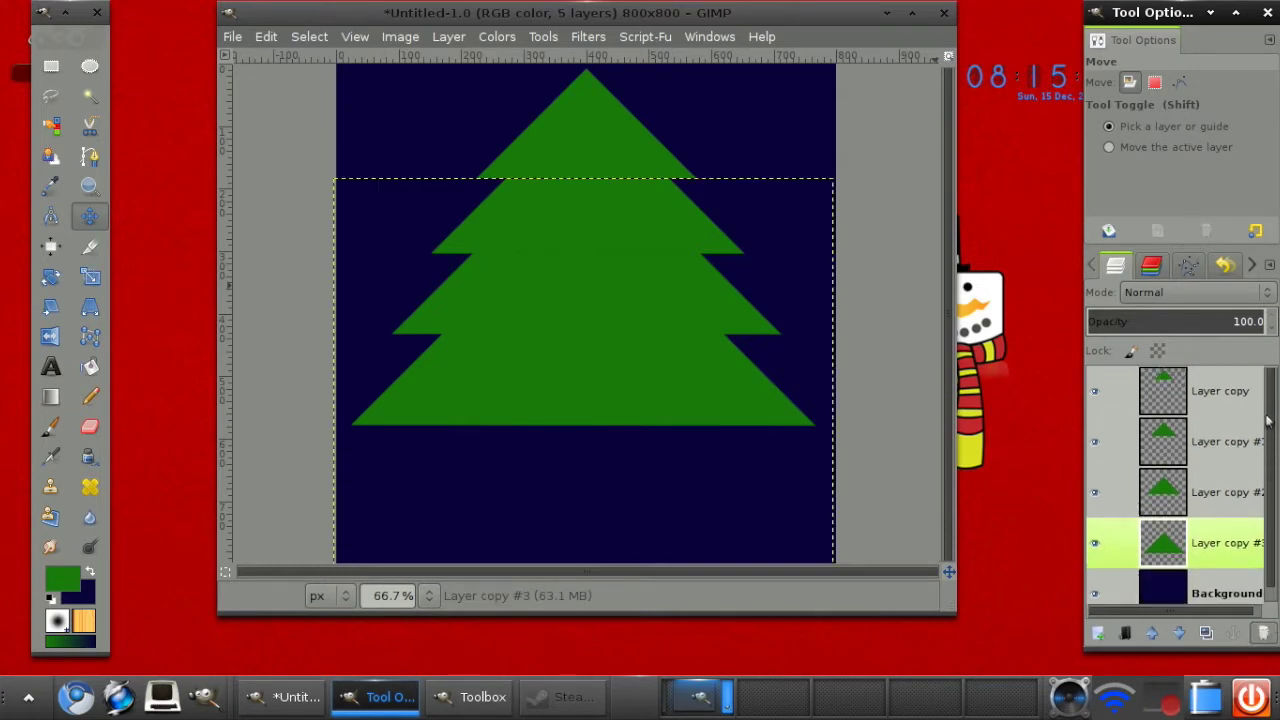
Step: Merge the four tree tier layers down into one layer, Layer copy #3
left_click(1186, 389)
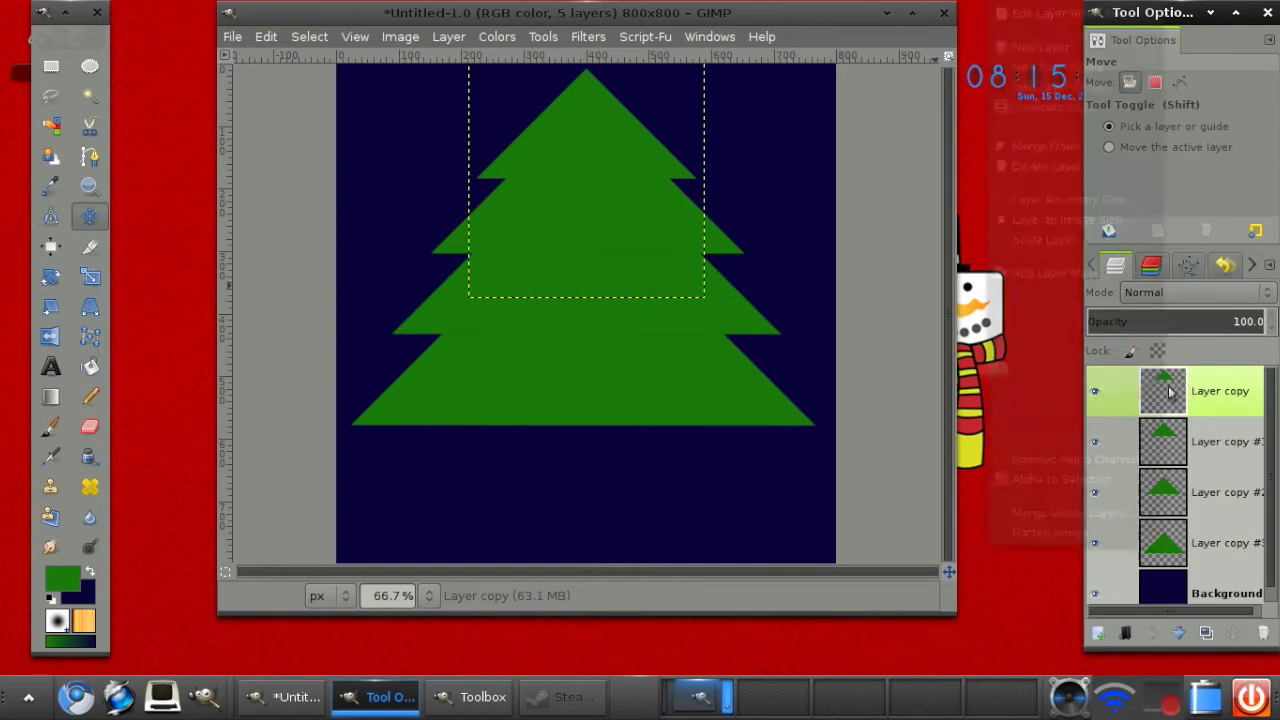
right_click(1176, 390)
left_click(1107, 155)
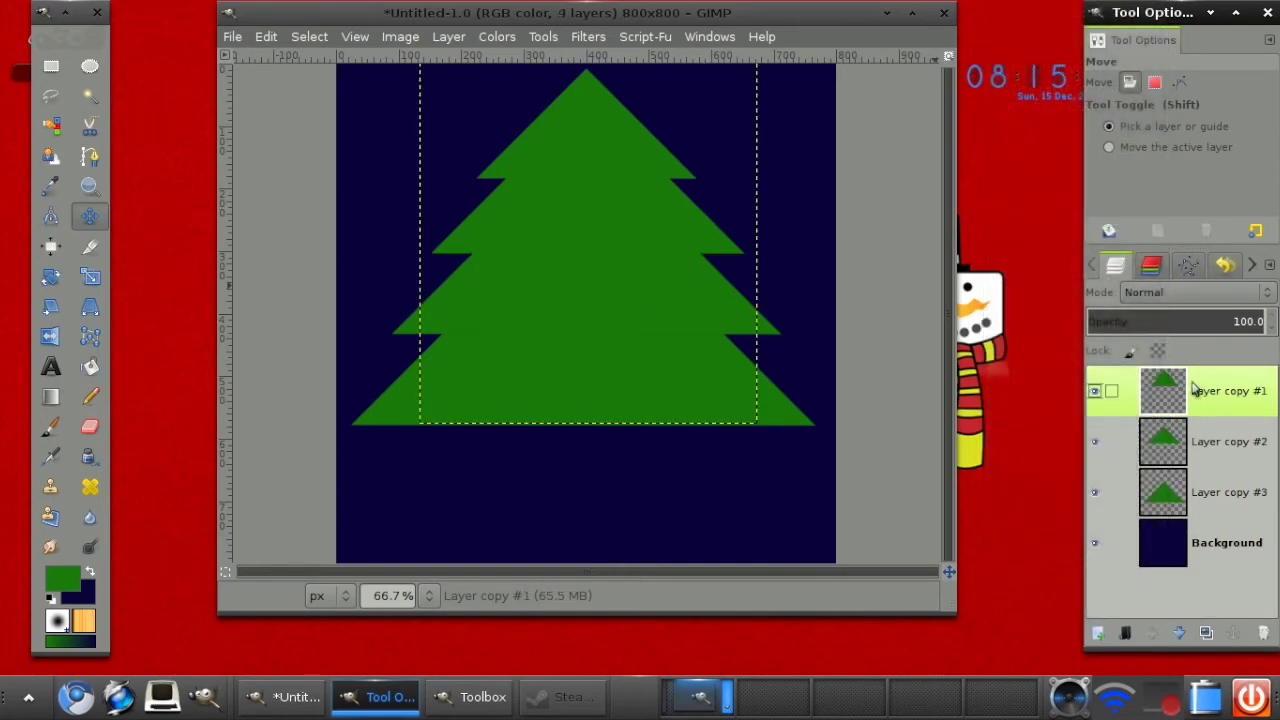
right_click(1196, 395)
left_click(1093, 163)
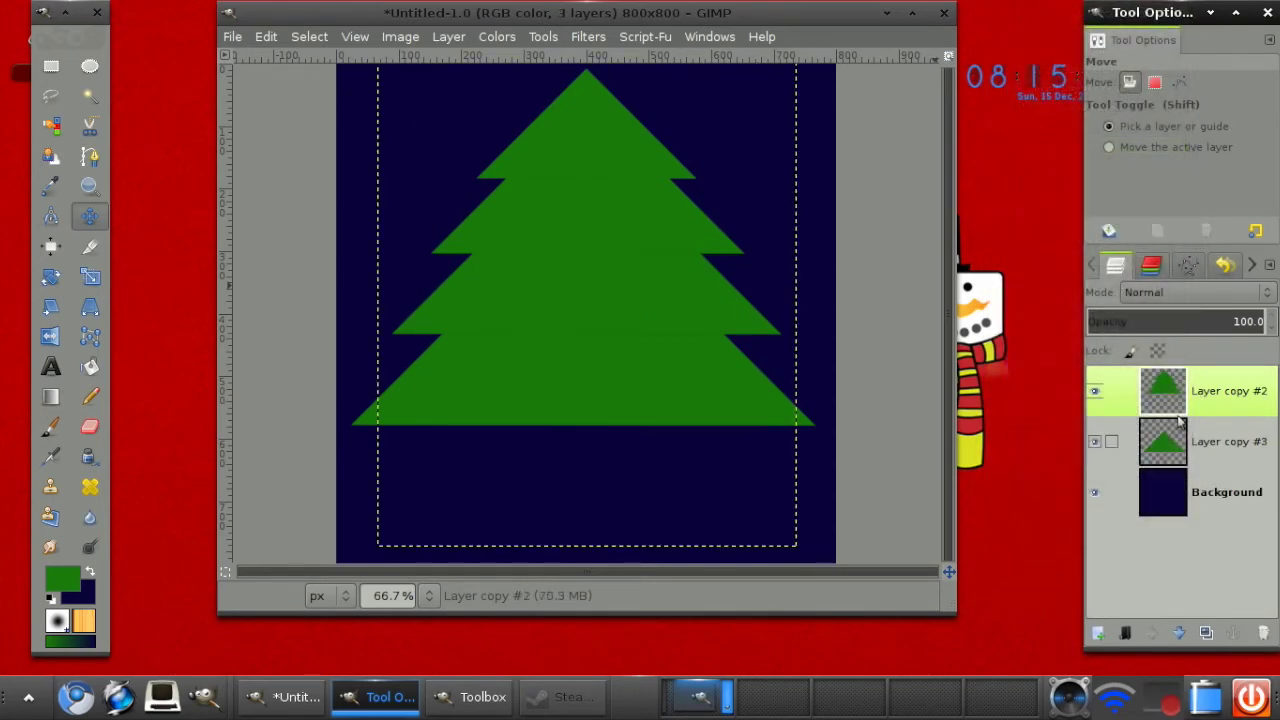
right_click(1170, 393)
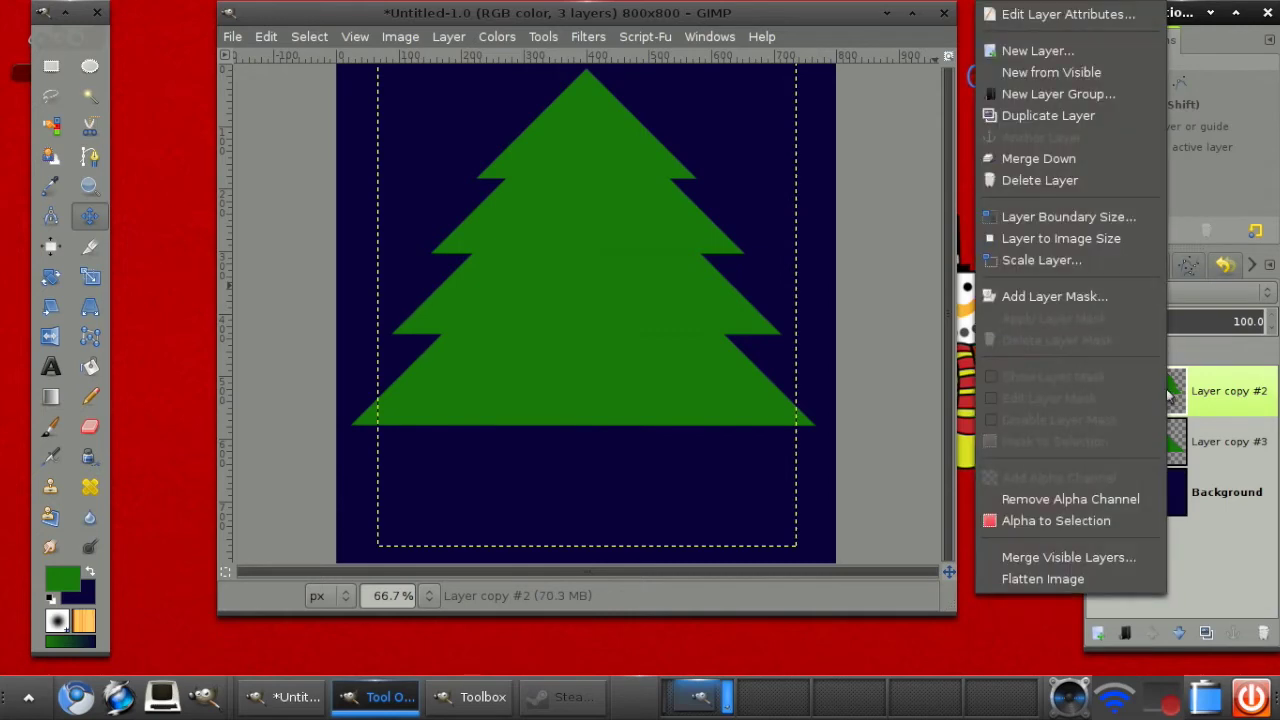
left_click(1082, 160)
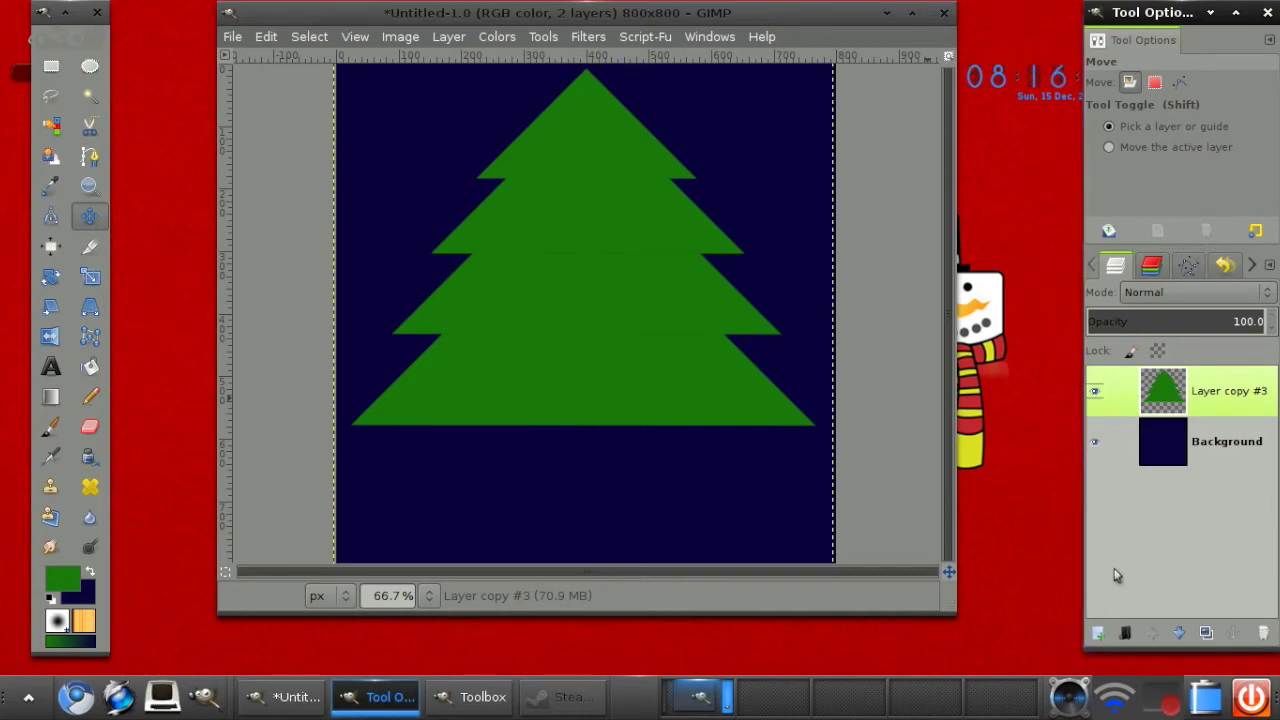
Step: Add a new transparent layer and lower it beneath the tree layer
left_click(1098, 634)
left_click(730, 479)
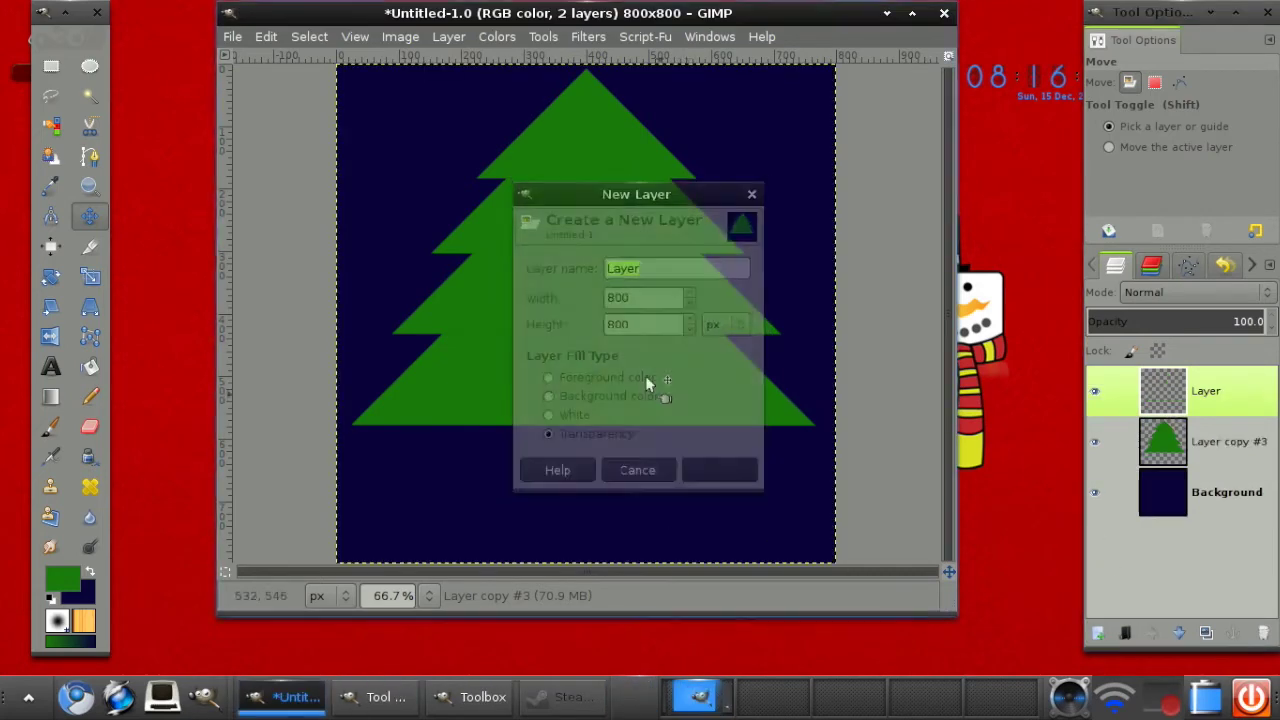
left_click(1179, 633)
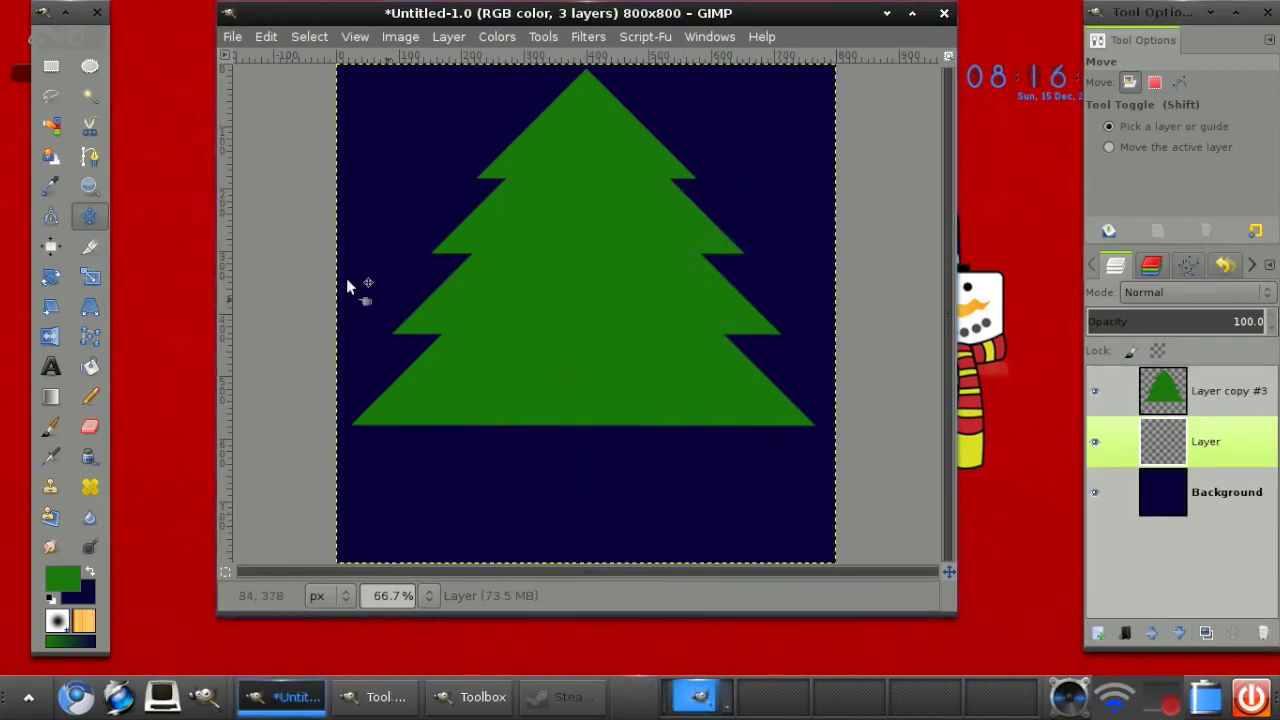
Step: Select a trunk-sized square with rounded corners below the tree
left_click(51, 65)
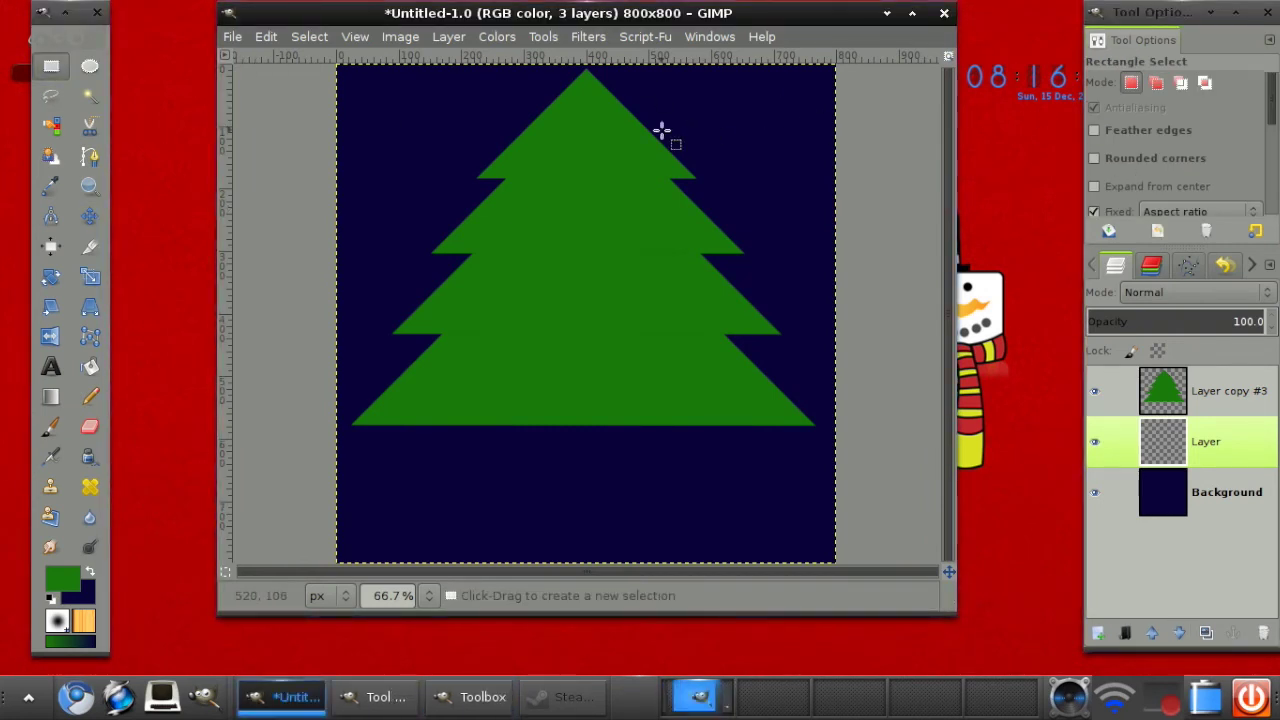
left_click(1095, 160)
left_click(1116, 183)
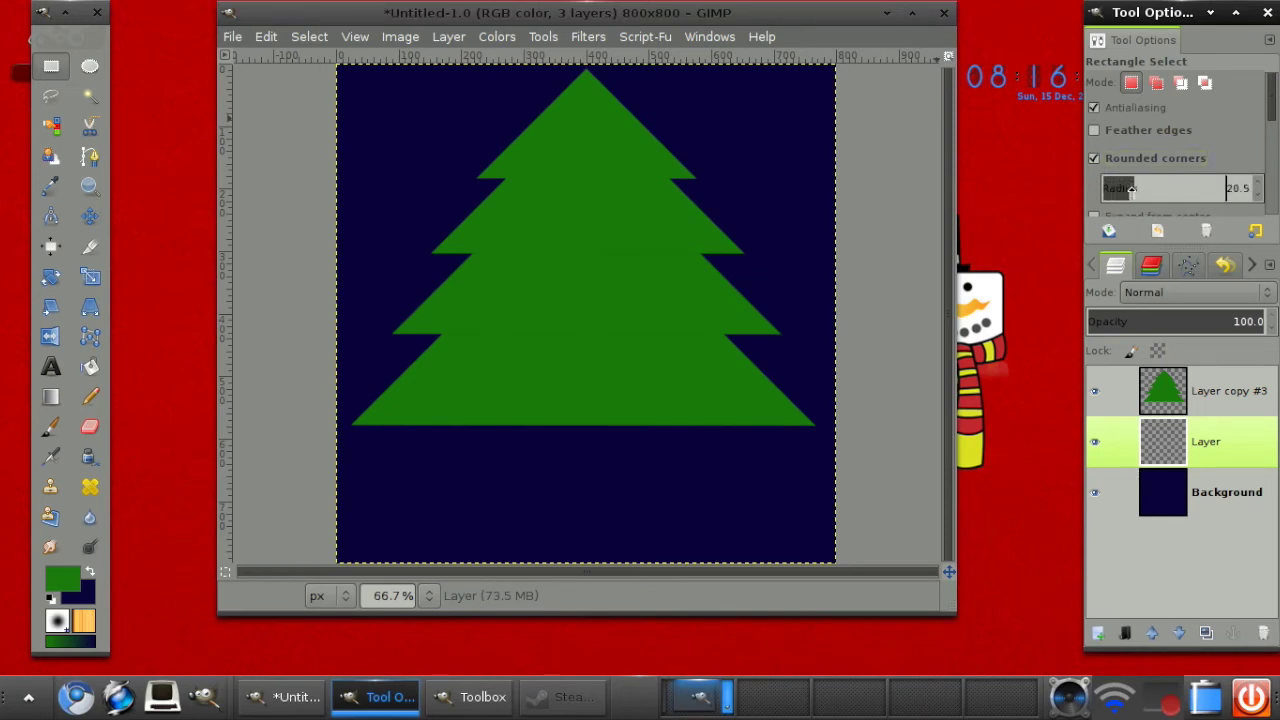
left_click_drag(514, 381, 593, 515)
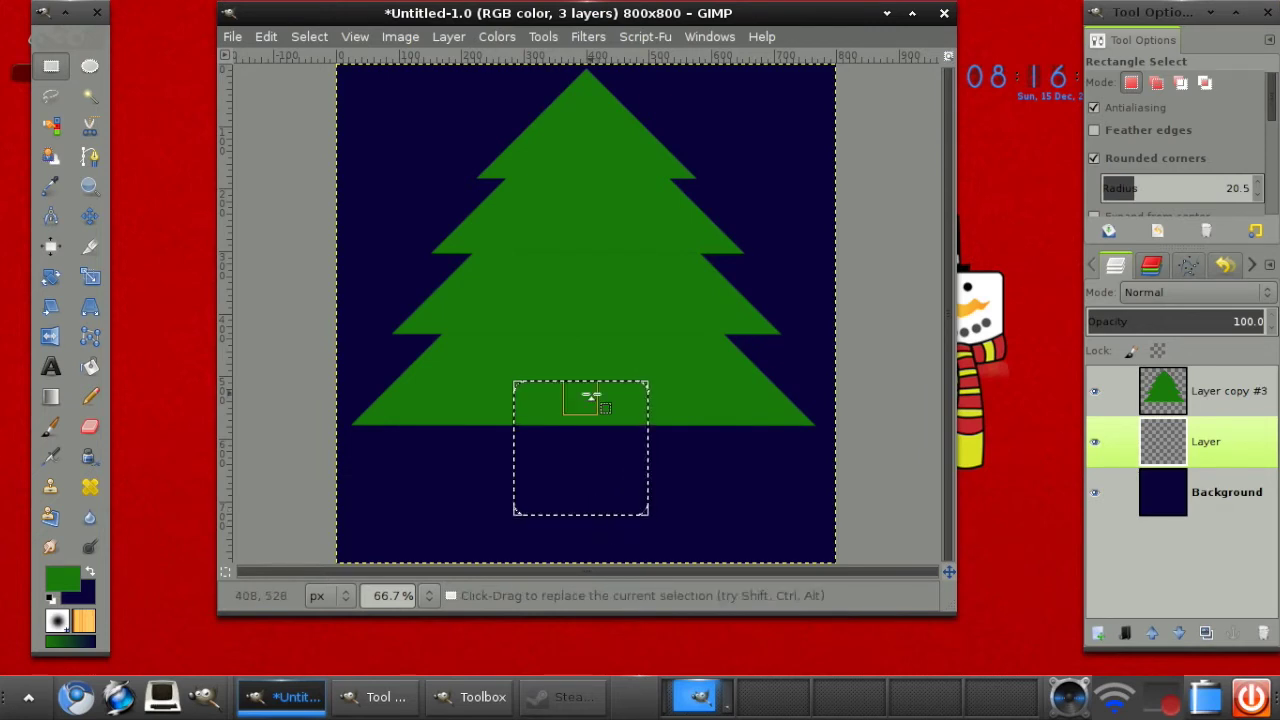
left_click_drag(640, 494, 597, 452)
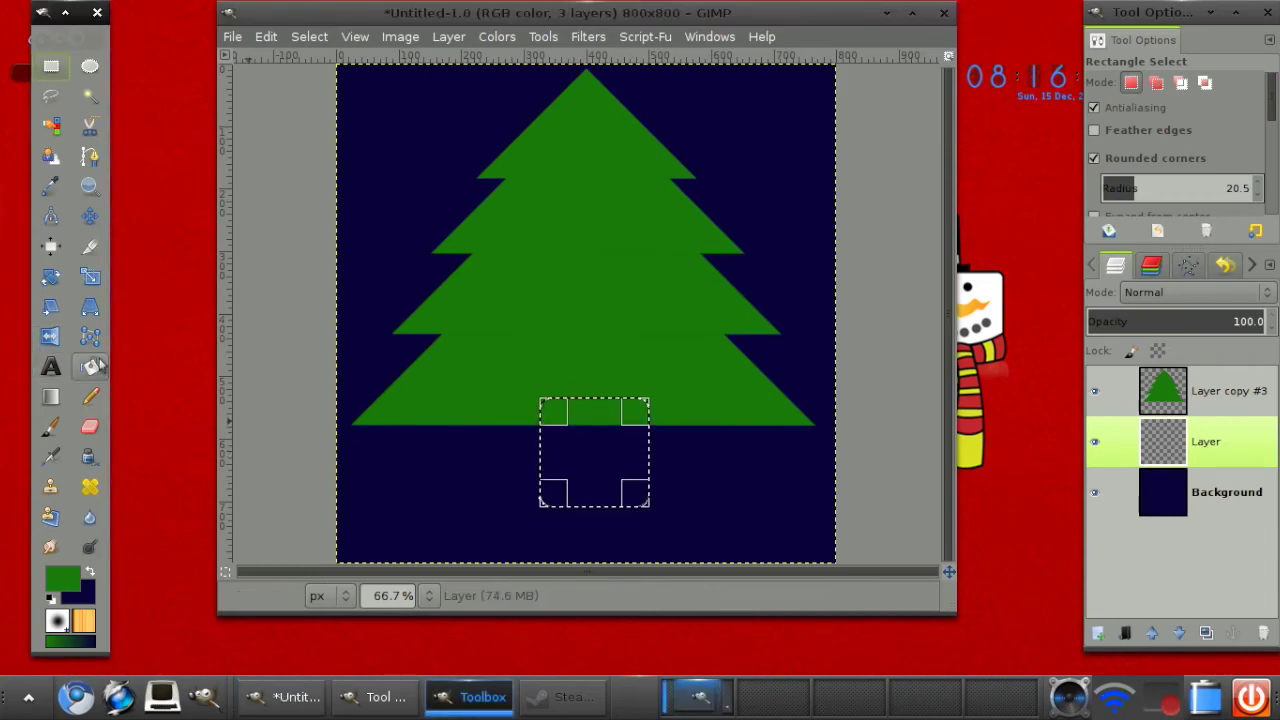
left_click(90, 366)
Step: Fill the square with dark olive-brown 3c3d05, then deselect it
left_click(62, 578)
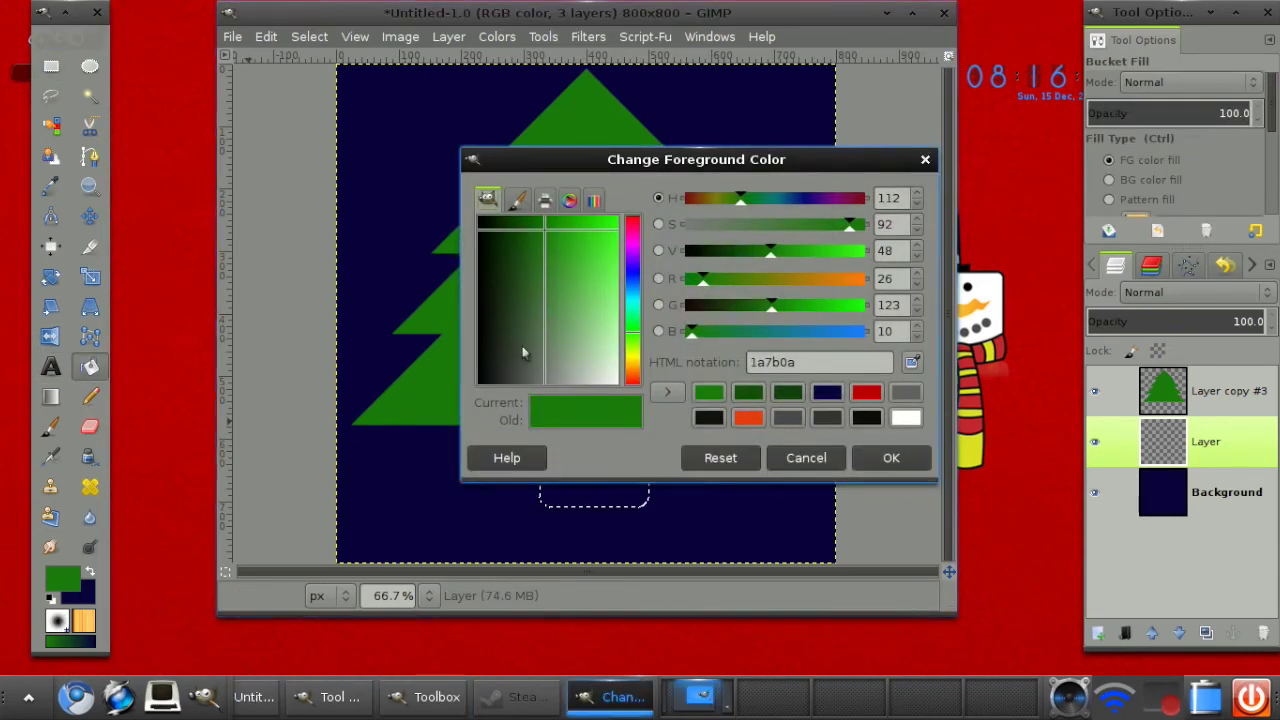
left_click(632, 360)
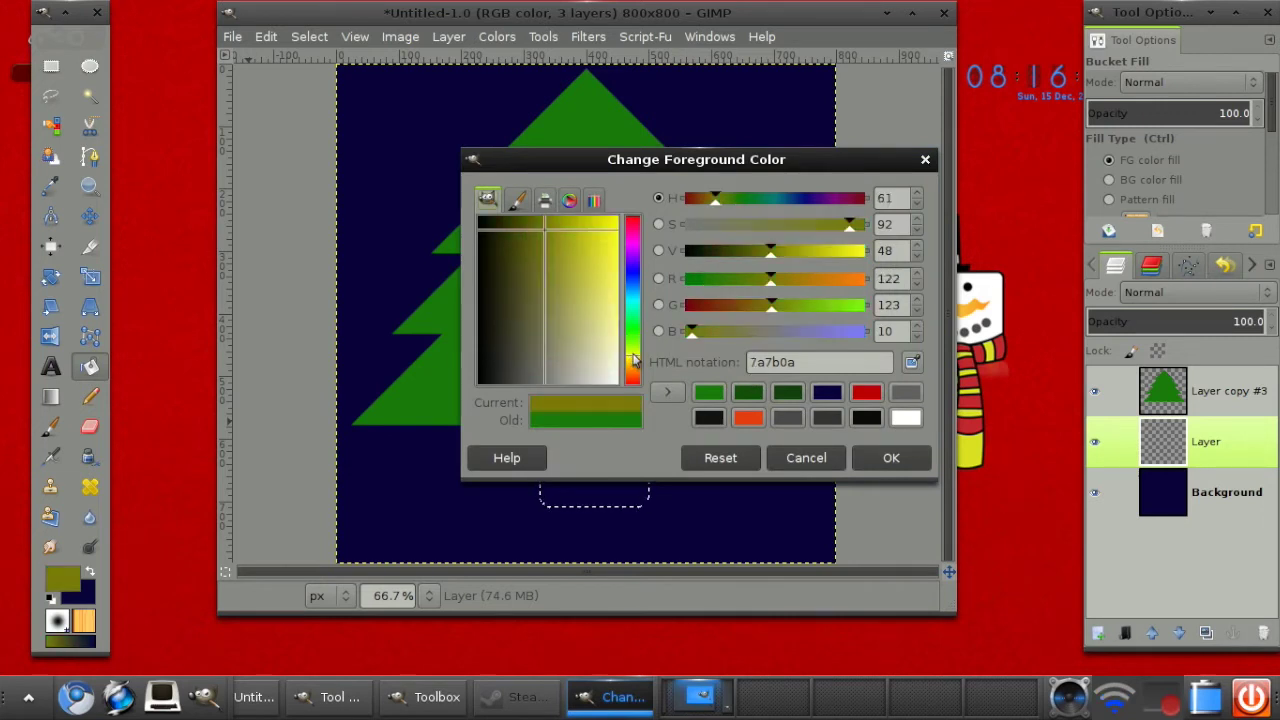
left_click_drag(540, 224, 512, 229)
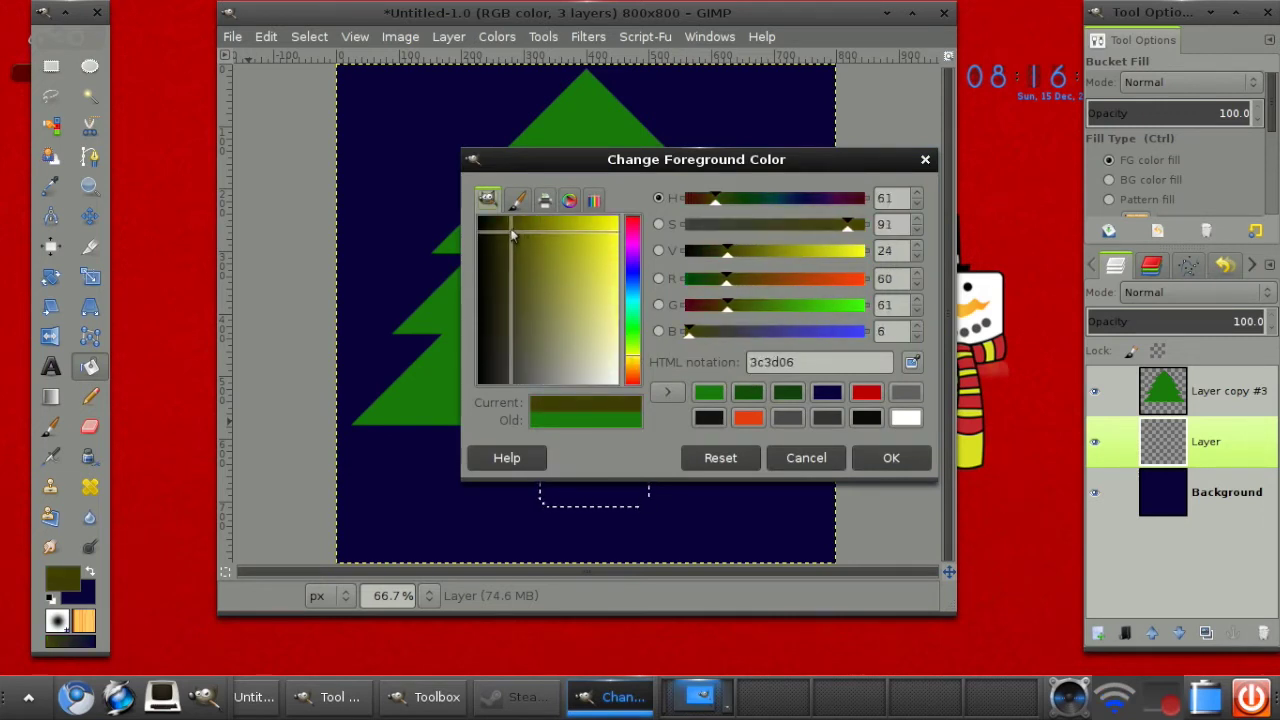
left_click(926, 457)
left_click(578, 456)
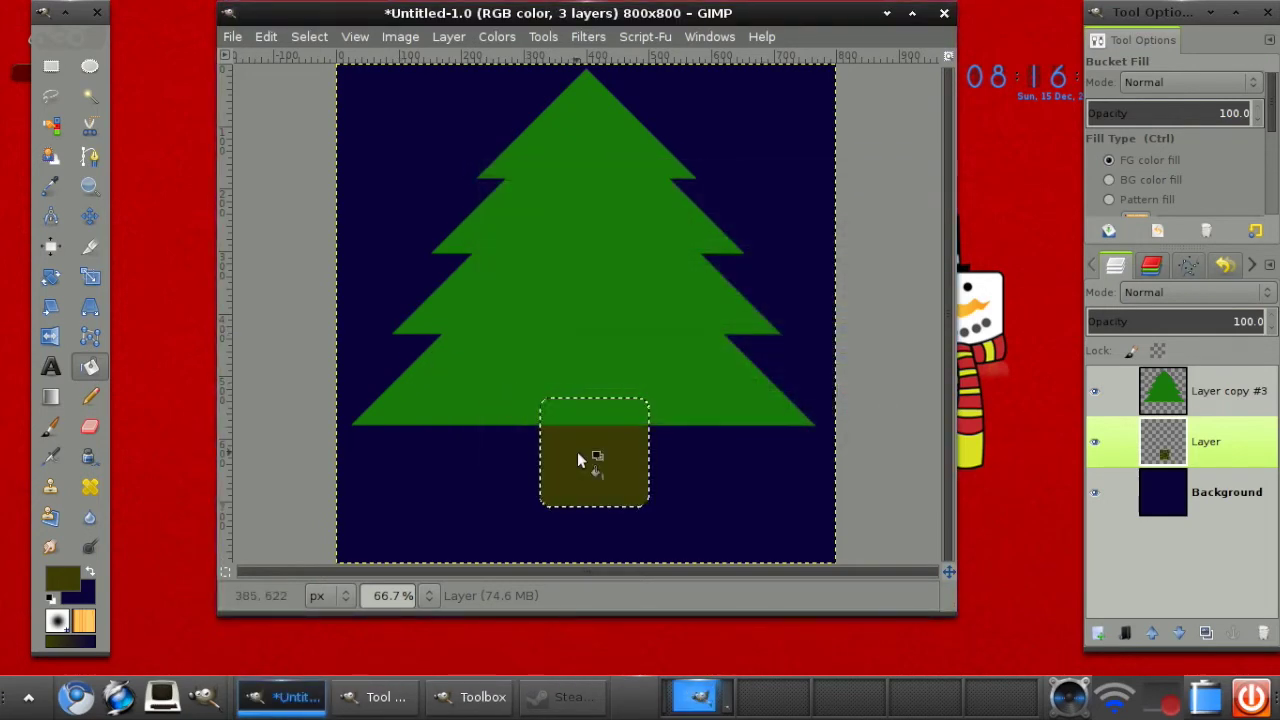
left_click(309, 37)
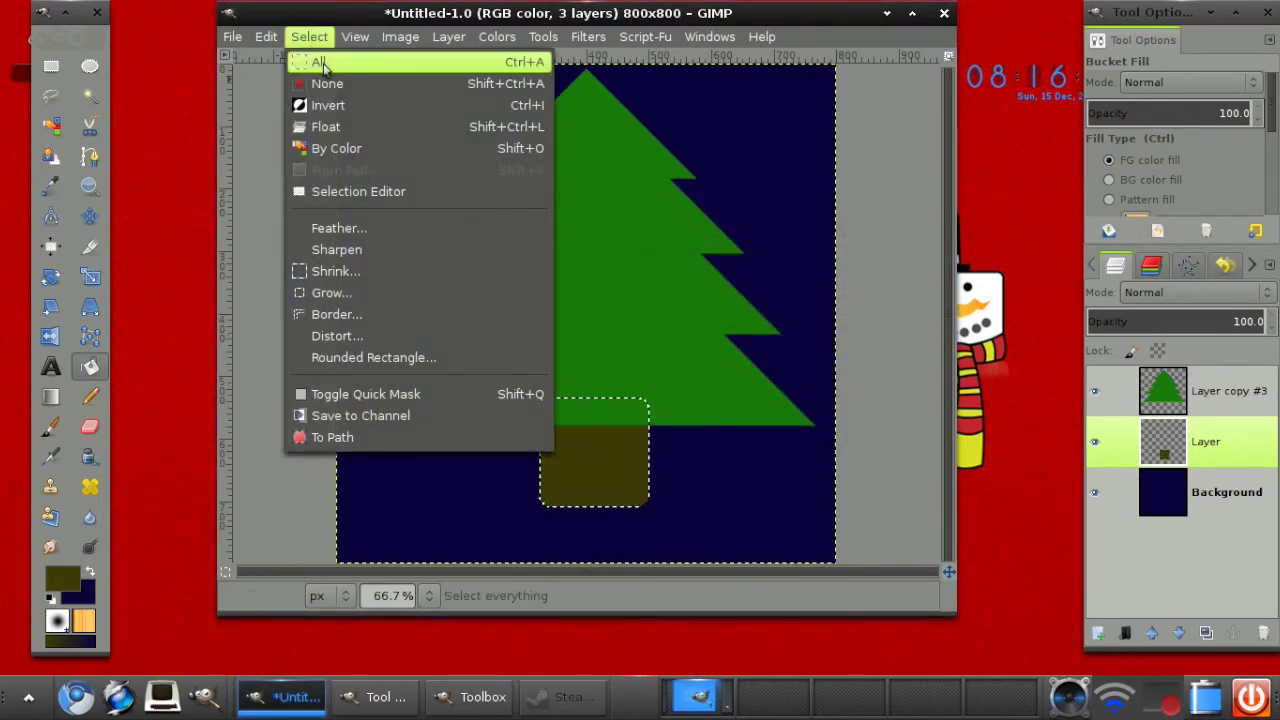
left_click(328, 84)
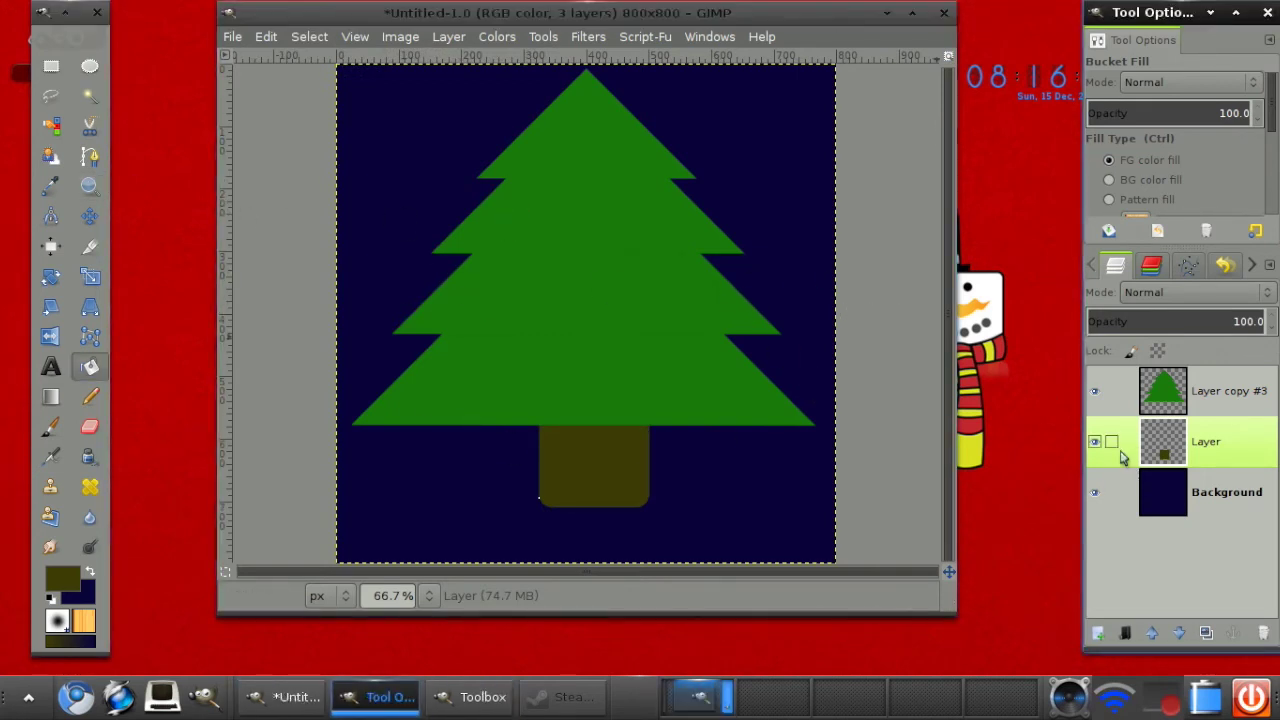
left_click(1172, 398)
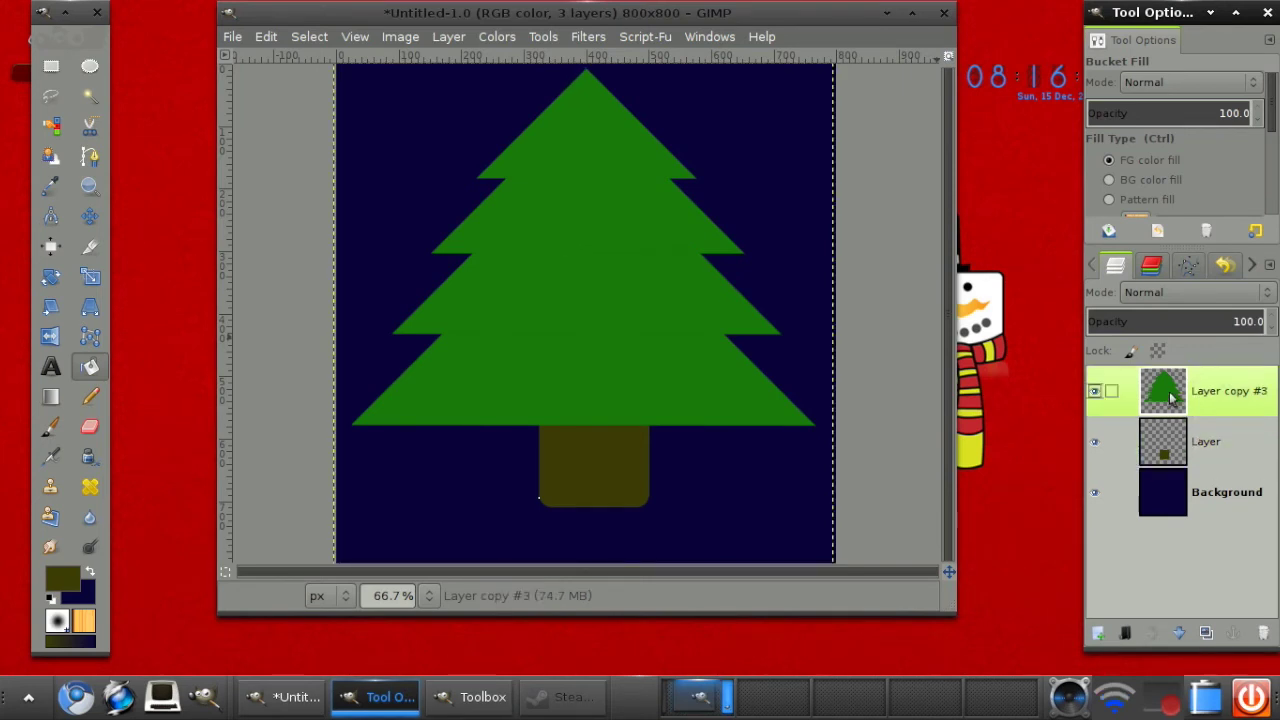
Step: Add a new transparent layer and select a thin strip across the canvas top, without rounded corners
left_click(1098, 634)
left_click(726, 476)
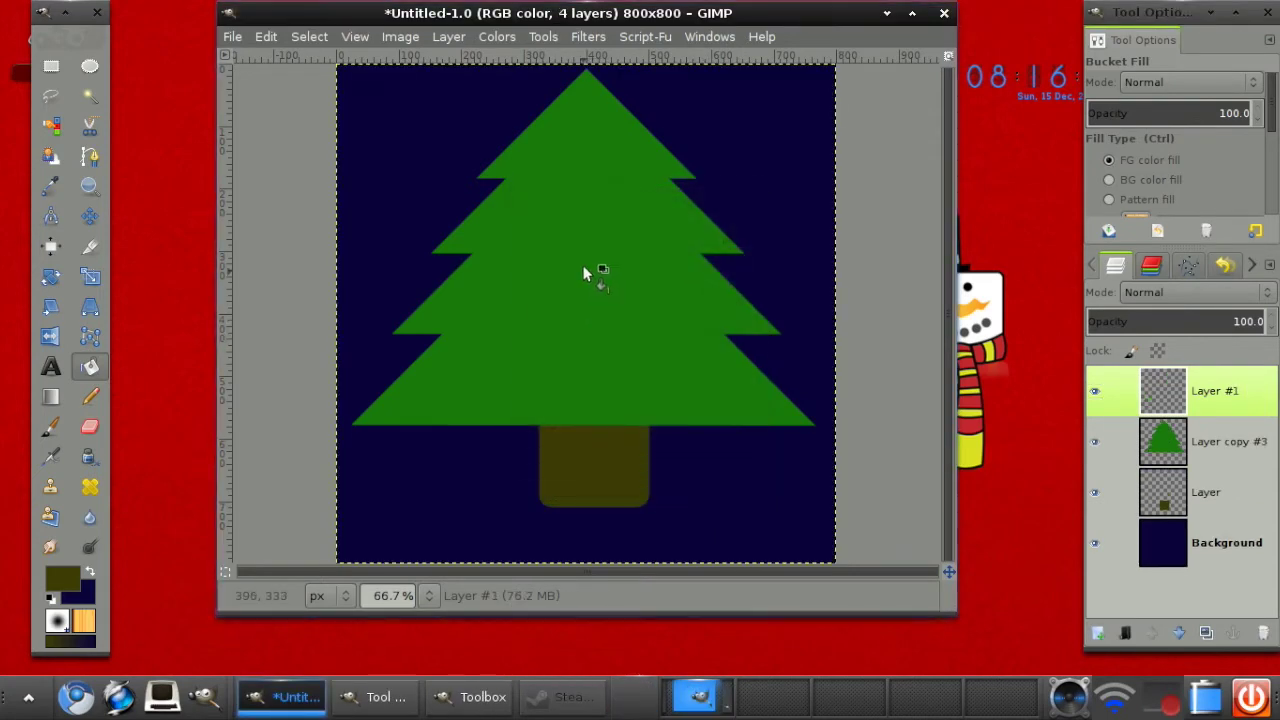
left_click(51, 66)
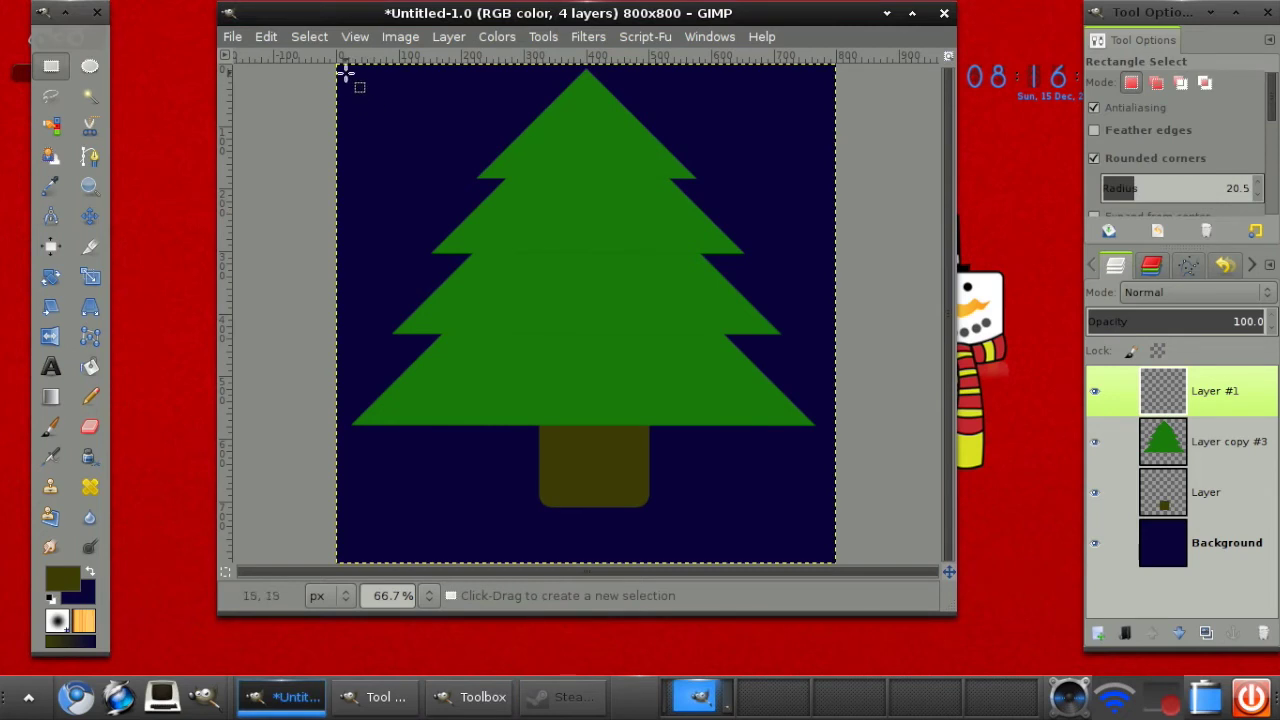
left_click_drag(346, 74, 508, 155)
left_click(309, 36)
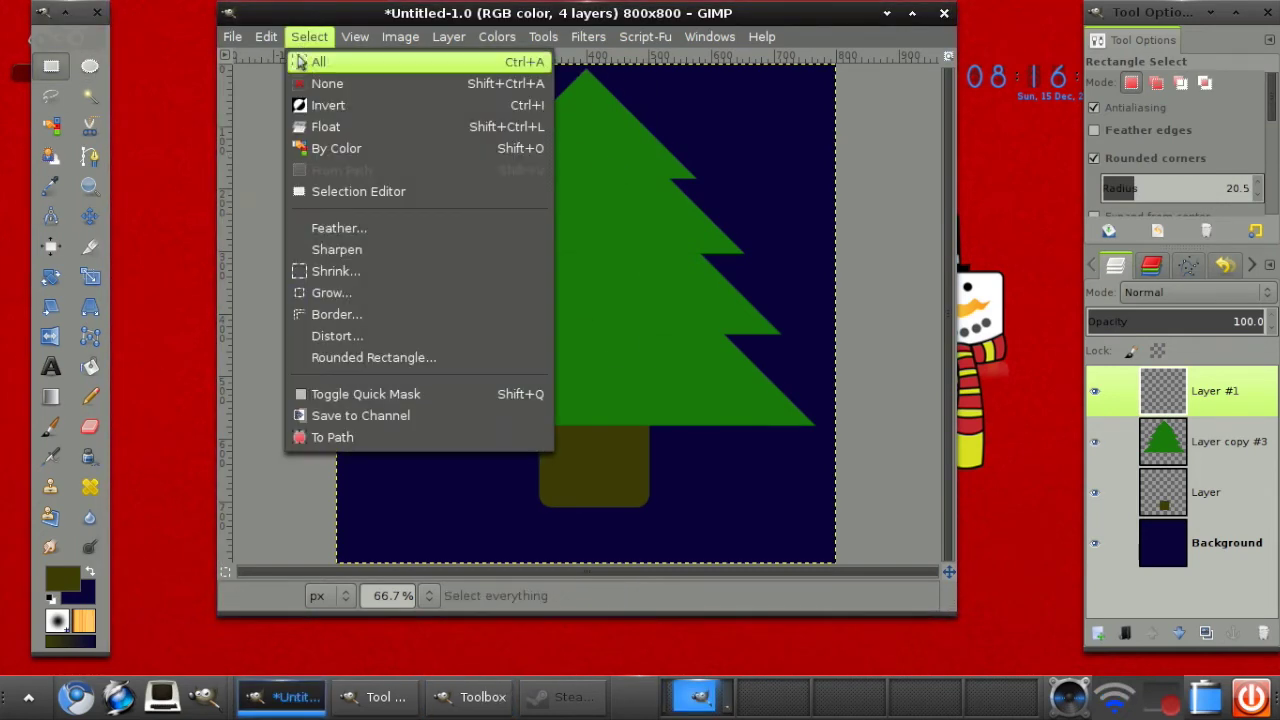
left_click(322, 83)
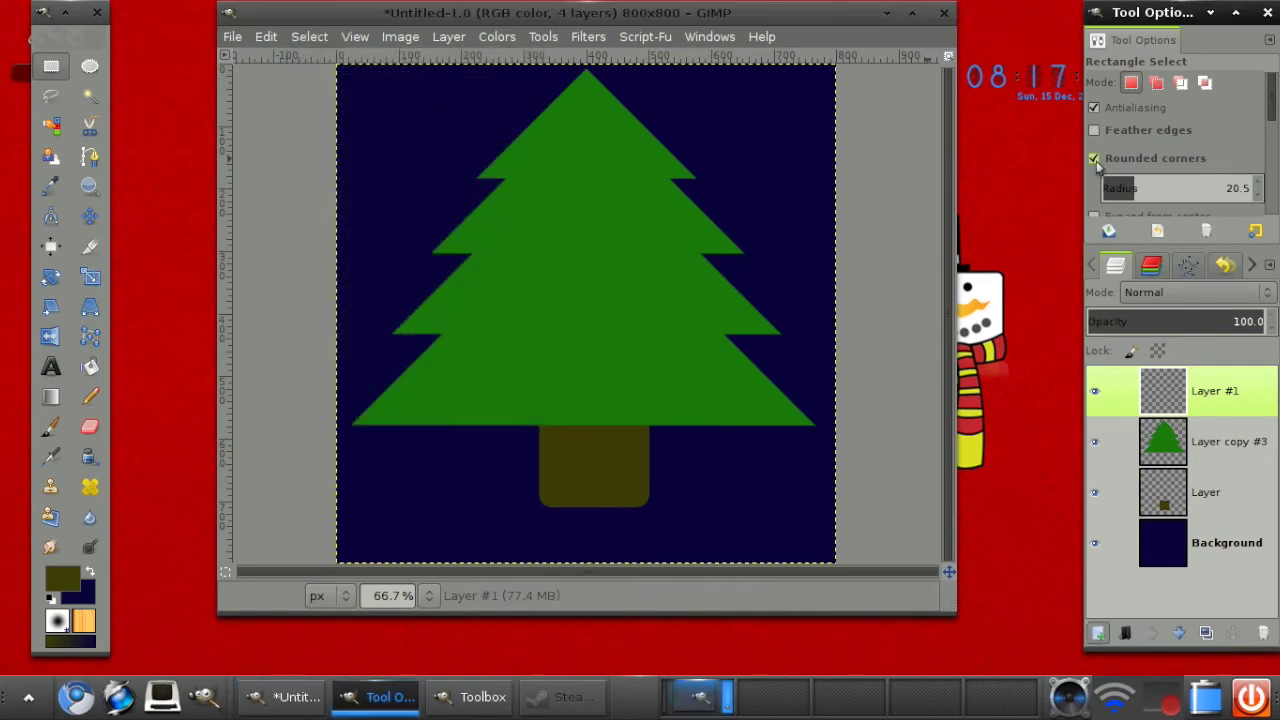
left_click(1094, 160)
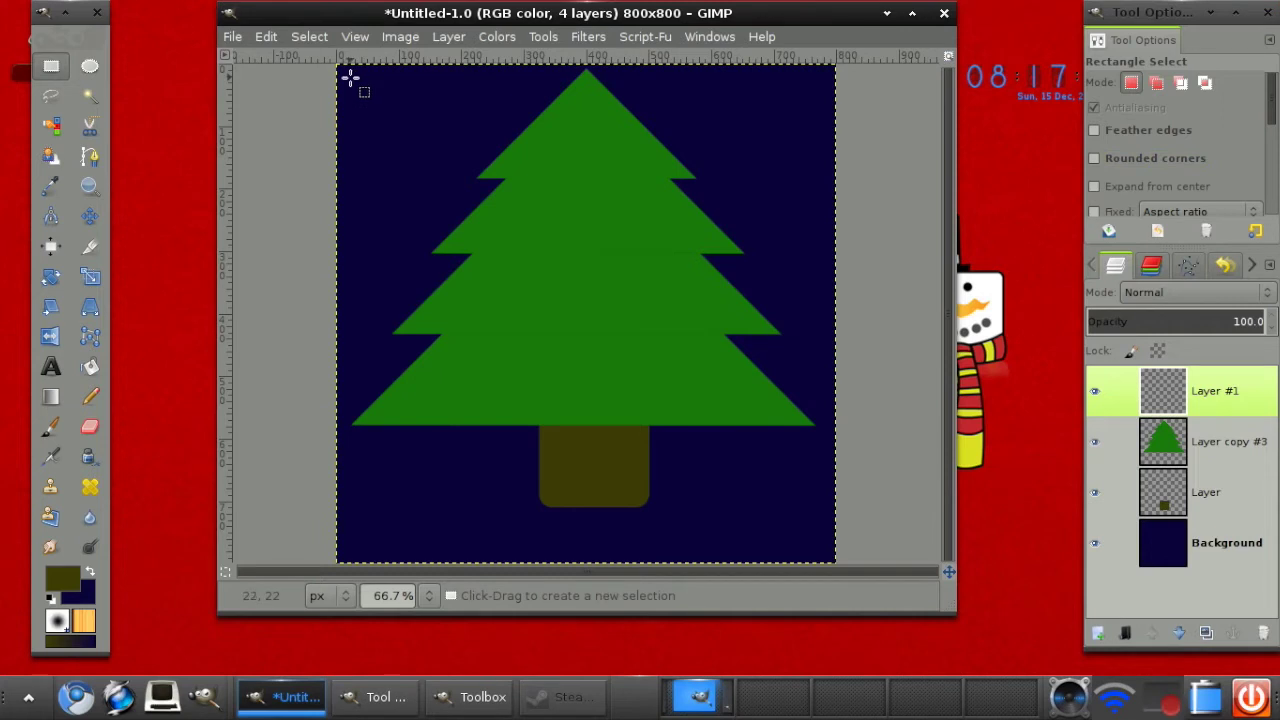
left_click_drag(350, 78, 818, 126)
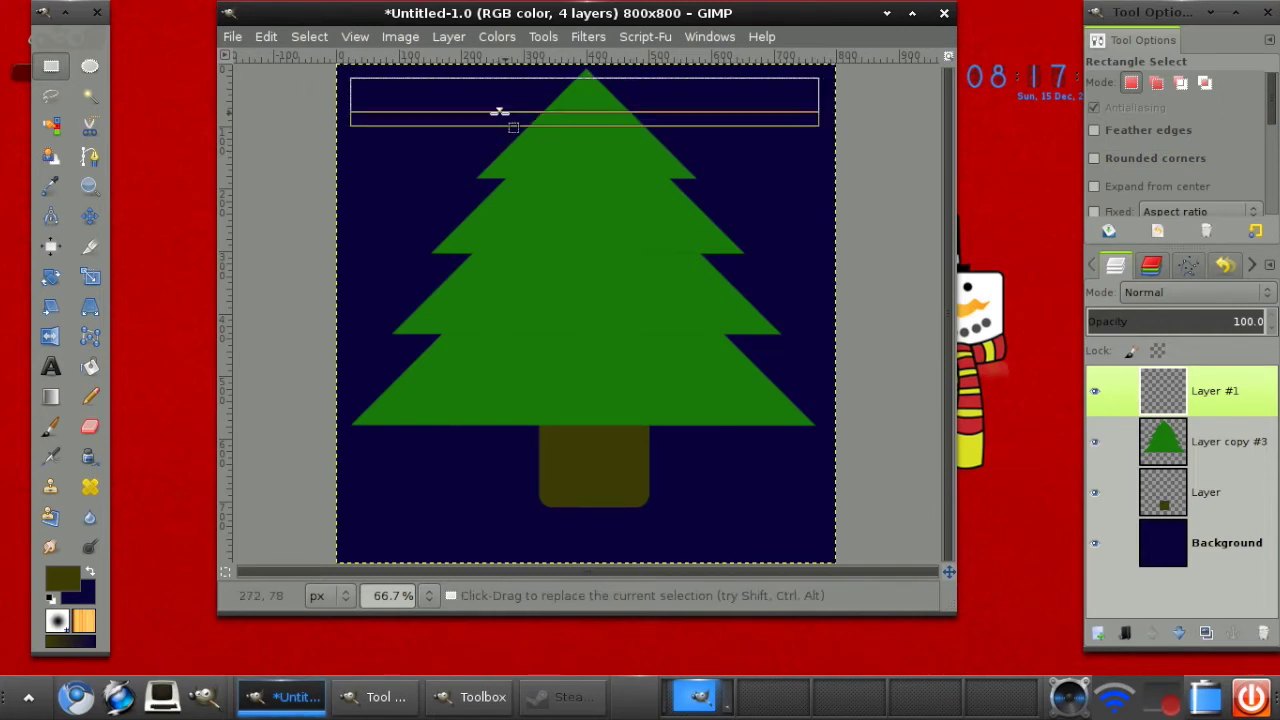
left_click_drag(499, 111, 499, 112)
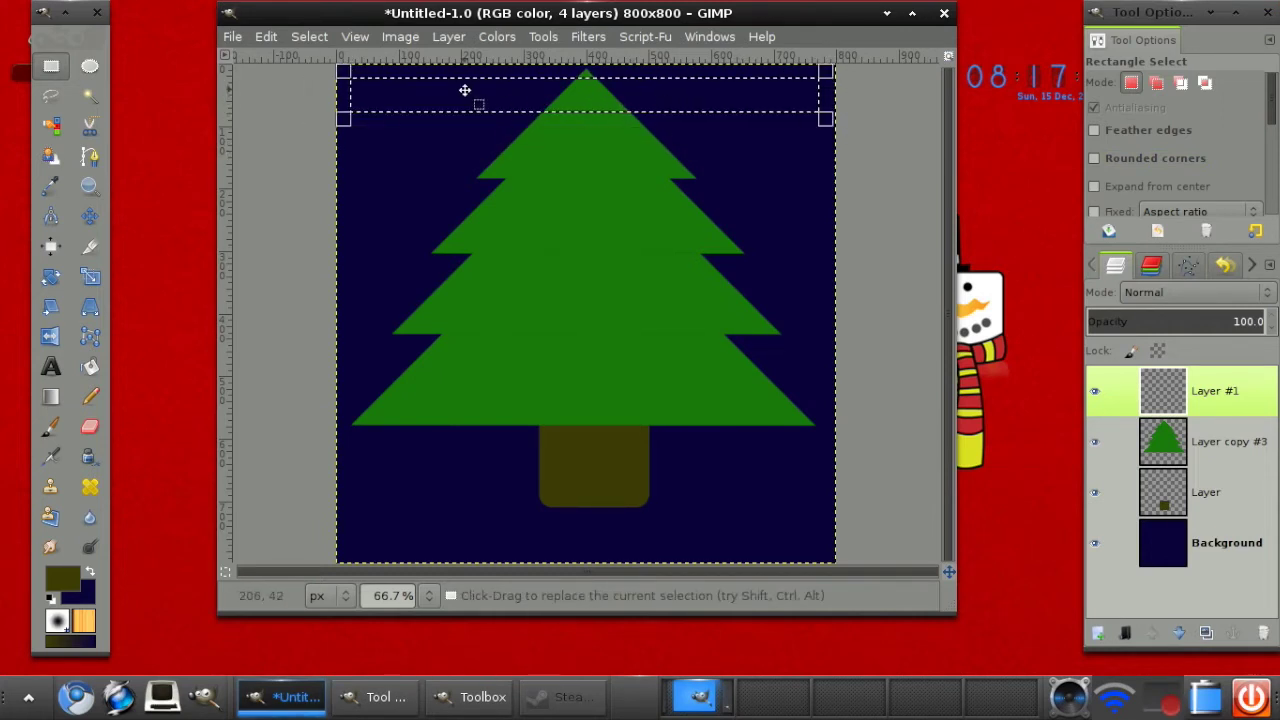
Step: Fill the top strip with green, deselect, and duplicate the bar layer
left_click(89, 366)
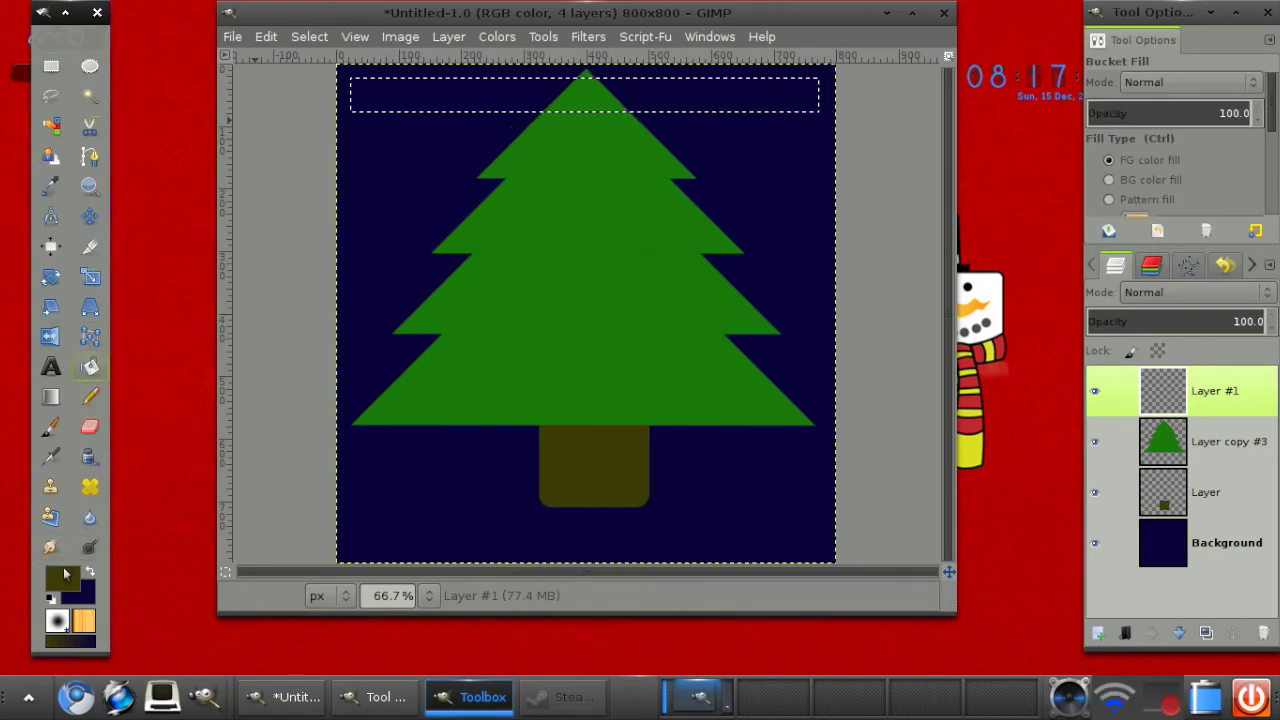
left_click(63, 577)
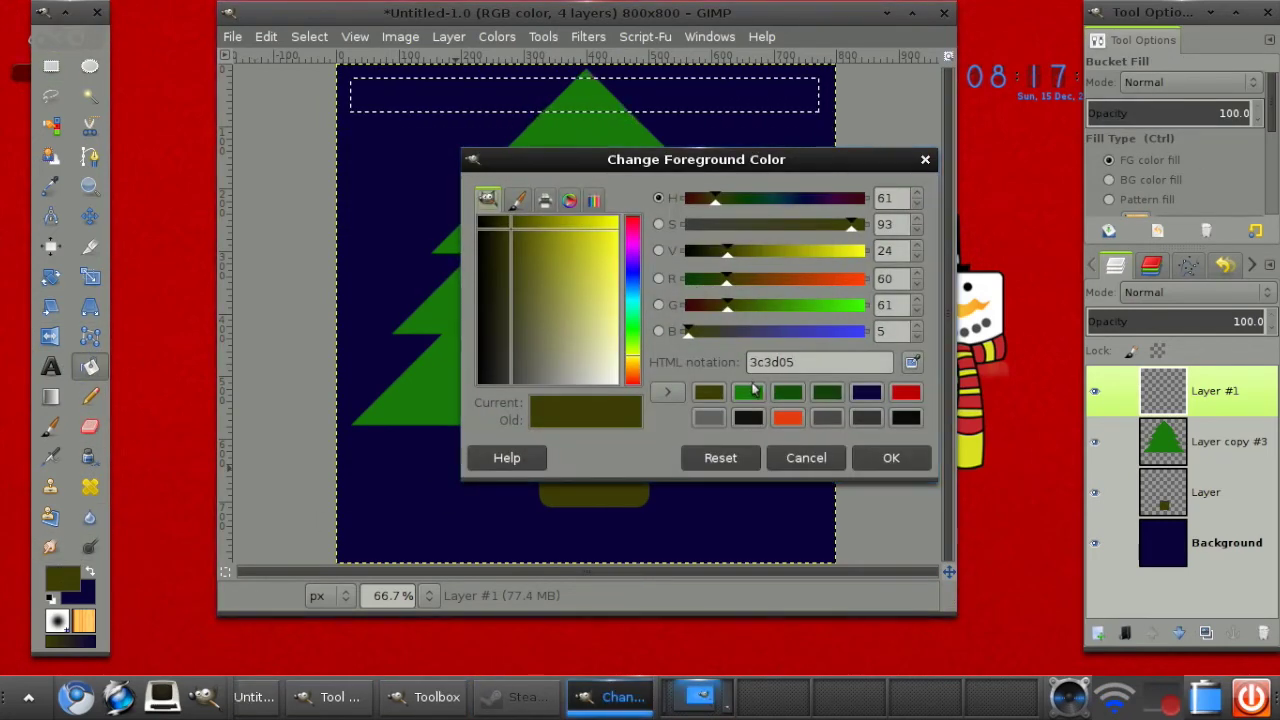
left_click(753, 399)
left_click(889, 457)
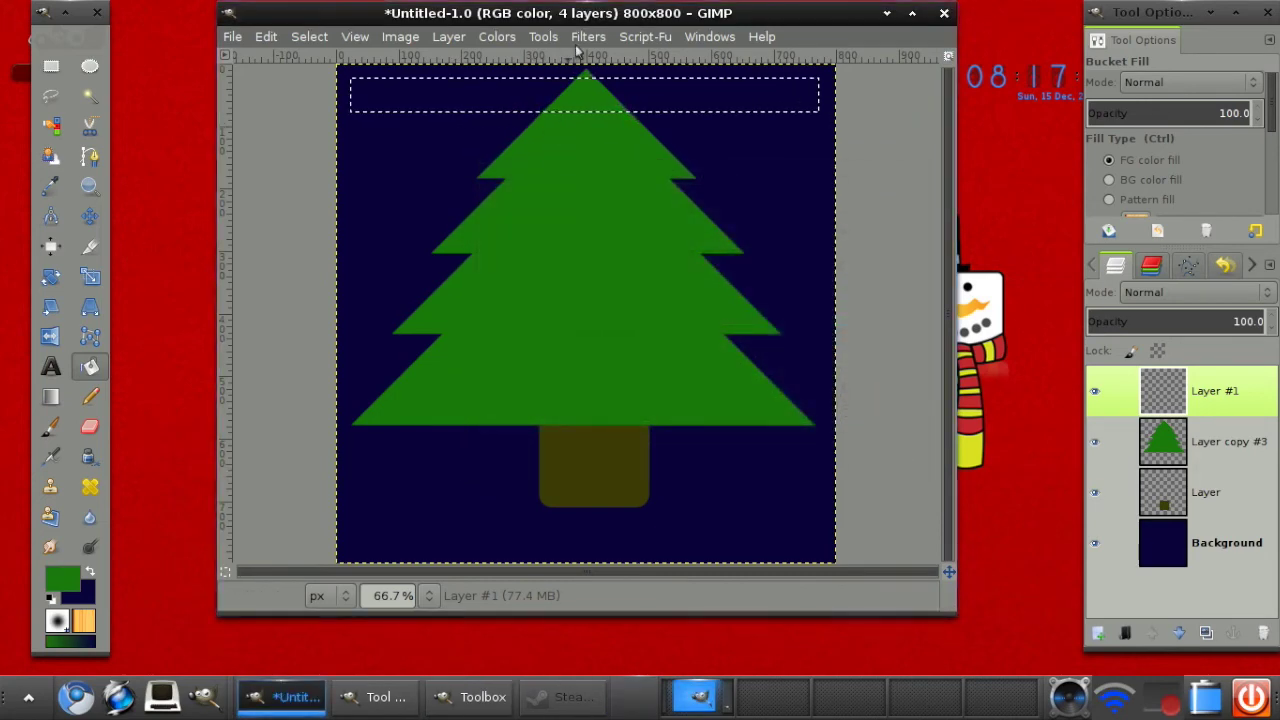
left_click(595, 92)
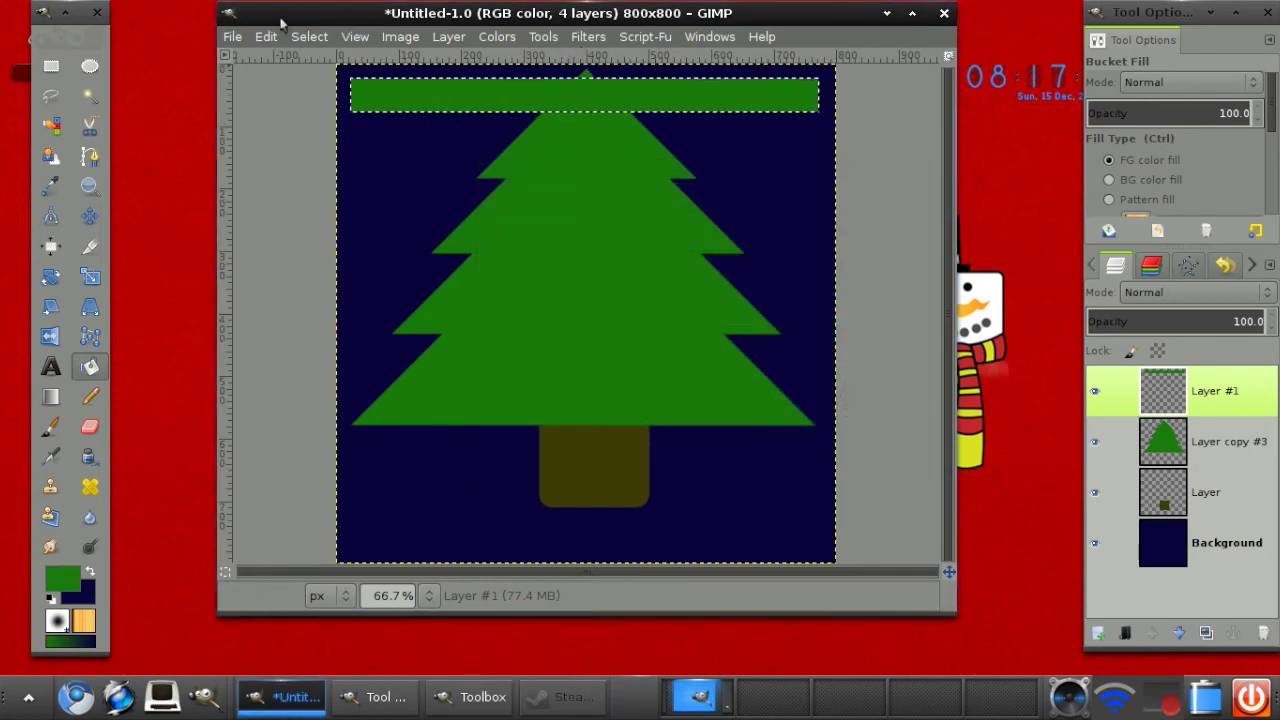
left_click(309, 36)
left_click(322, 83)
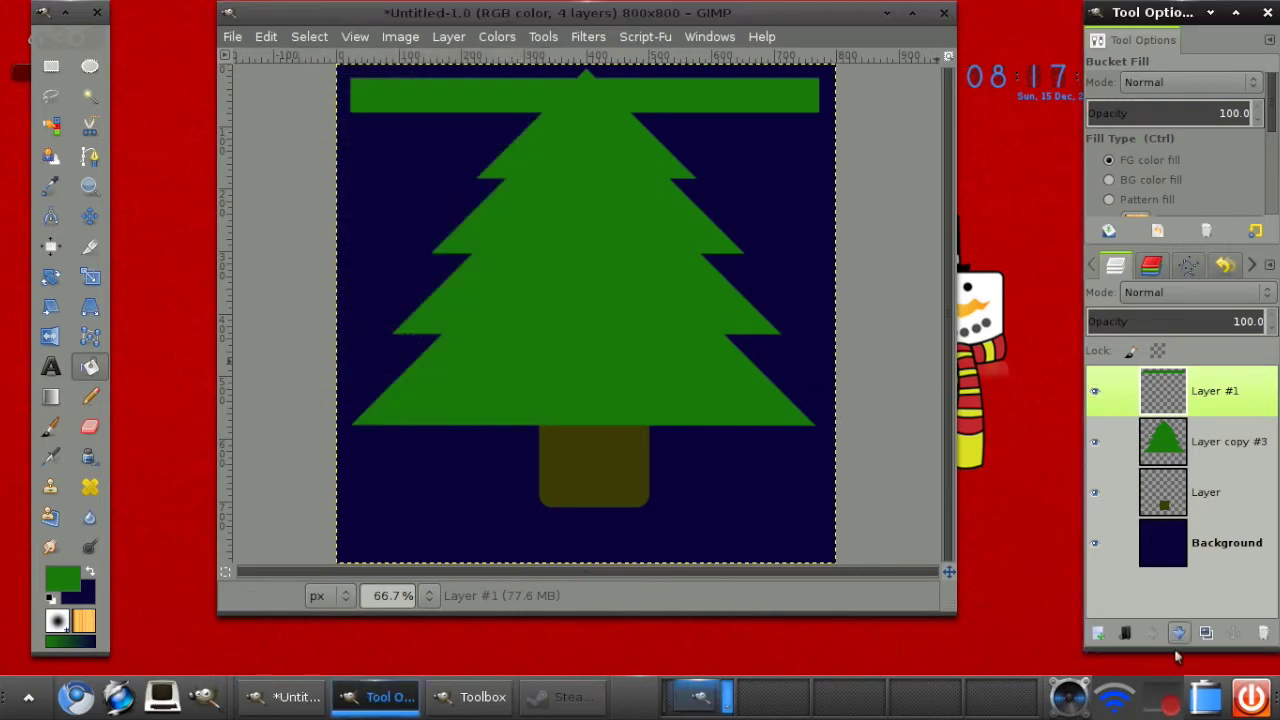
left_click(1206, 632)
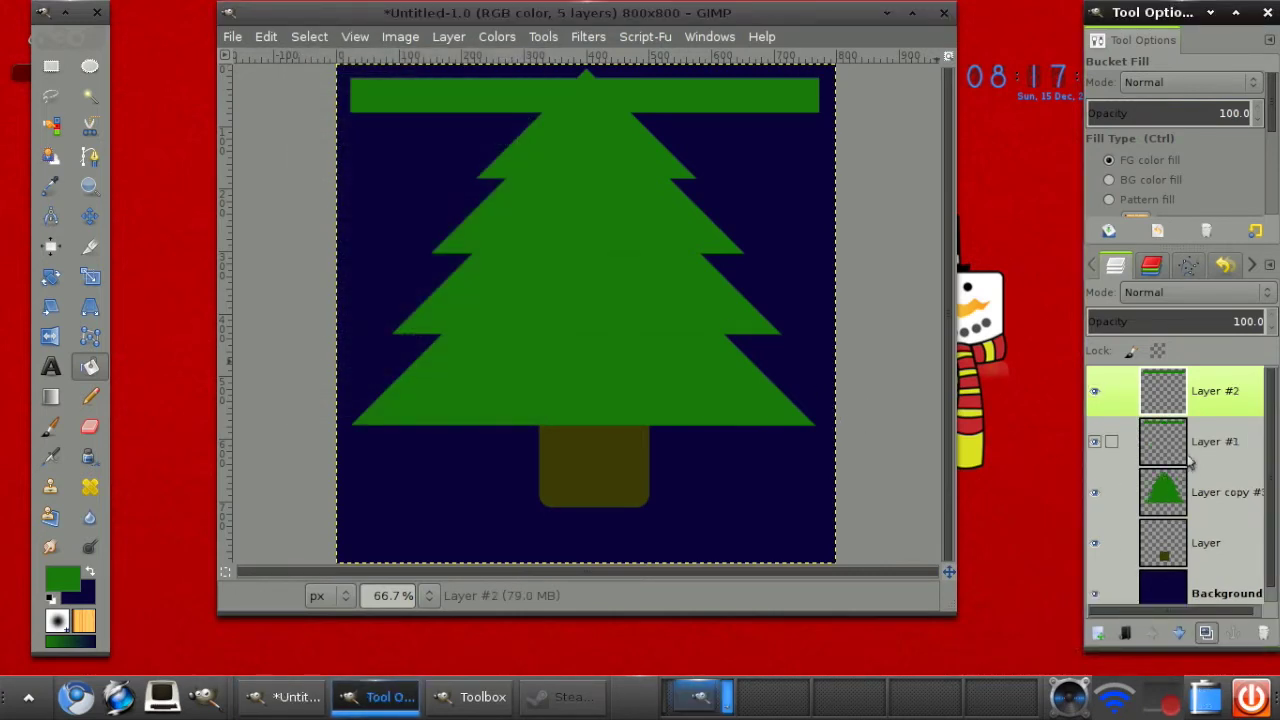
Step: Rotate Layer #1's green bar about 23 degrees, move it over the tree, and set Overlay mode
left_click(1214, 441)
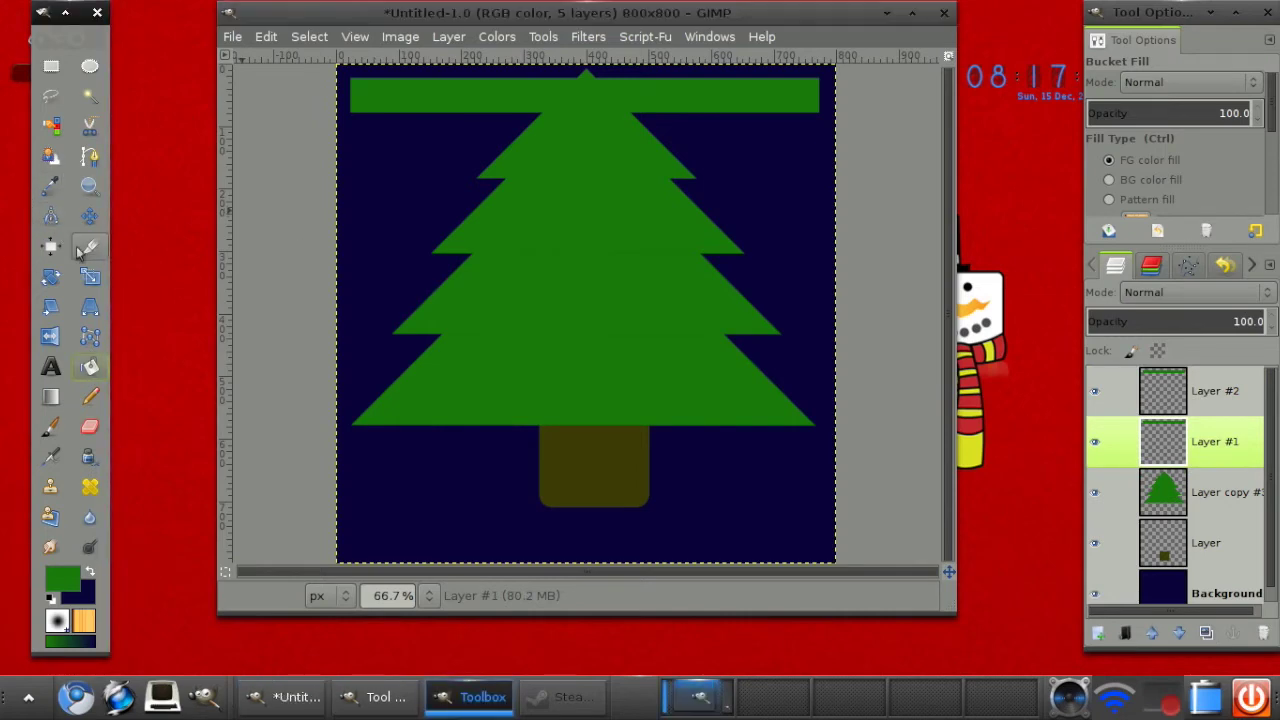
left_click(52, 277)
left_click(590, 336)
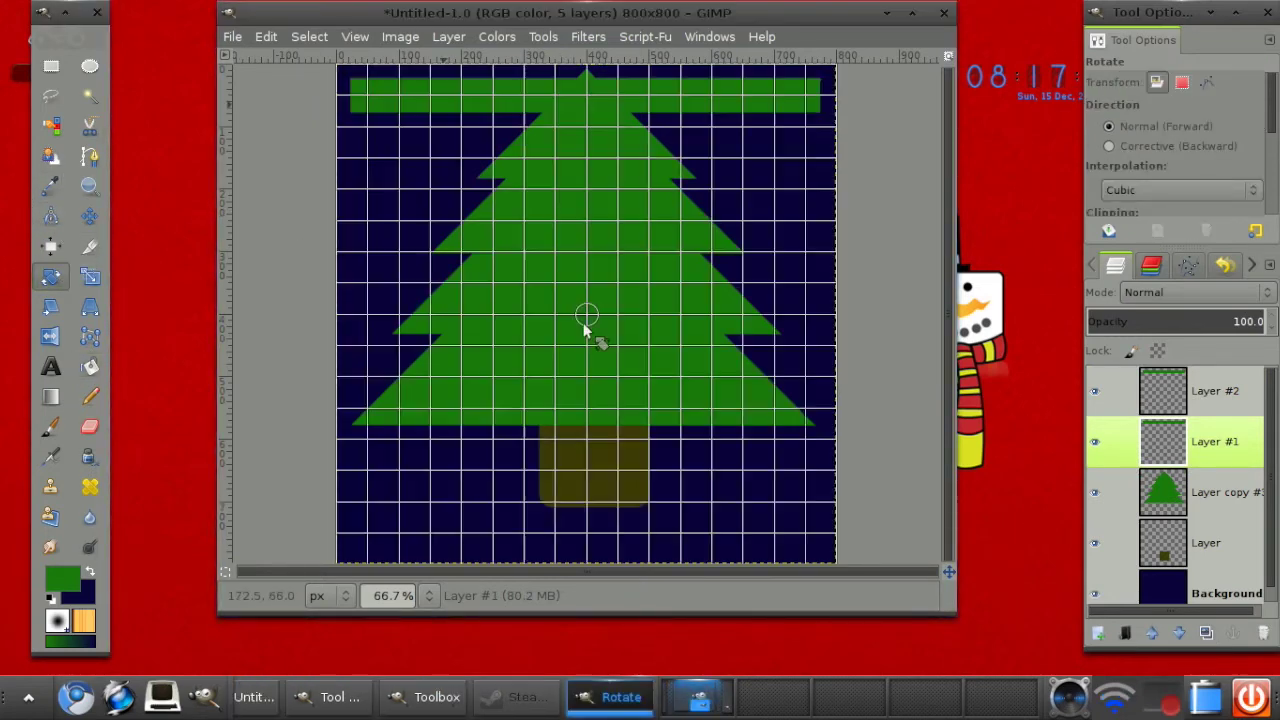
left_click_drag(454, 396, 497, 431)
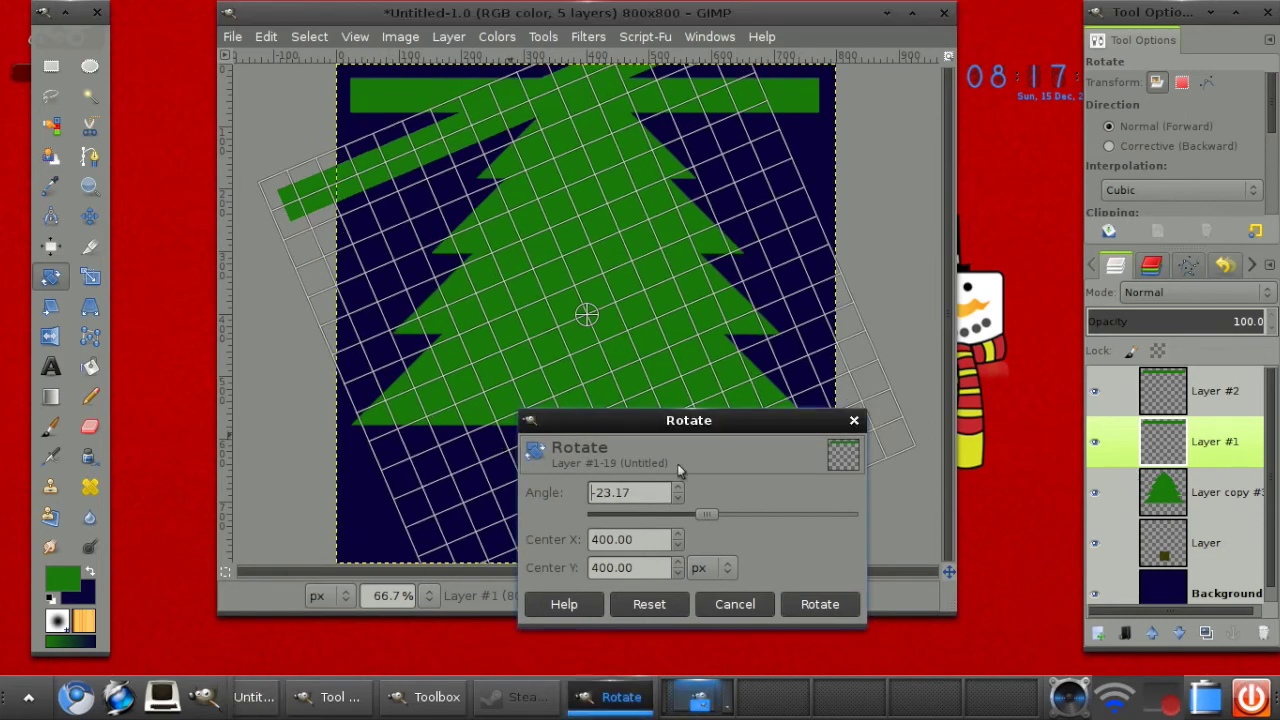
left_click(820, 603)
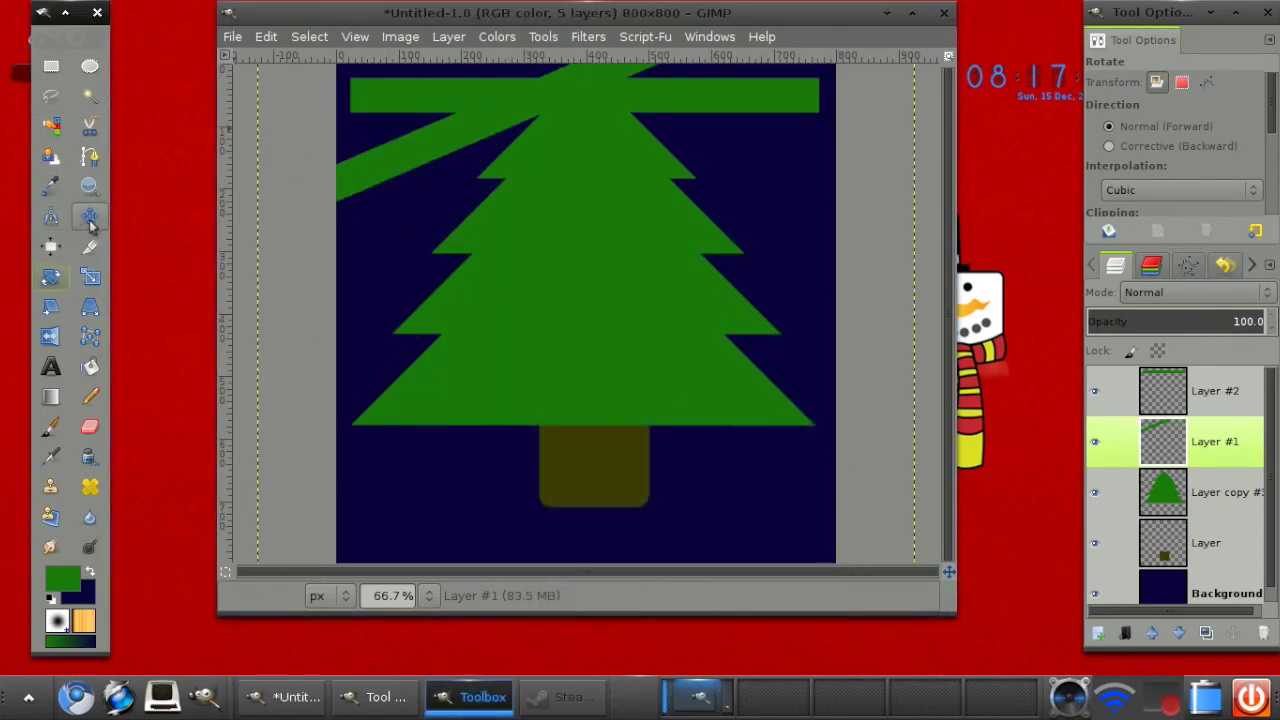
left_click(89, 220)
left_click_drag(423, 146, 487, 204)
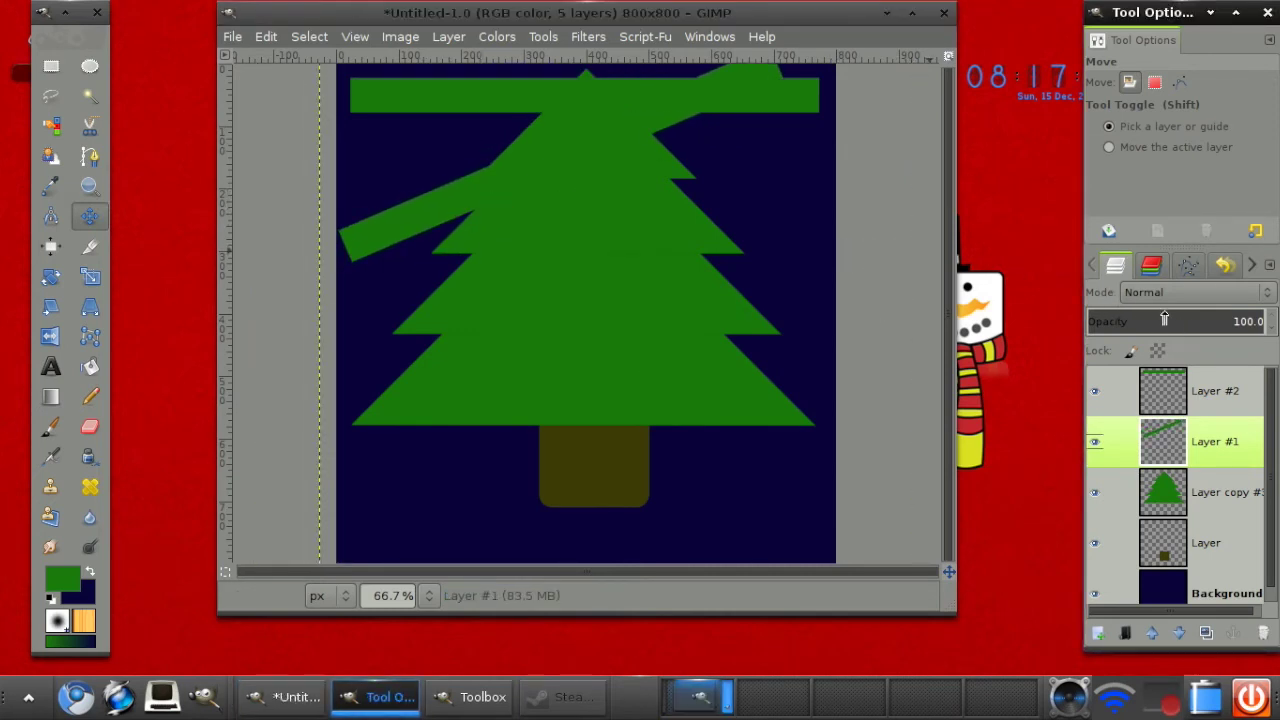
left_click(1163, 293)
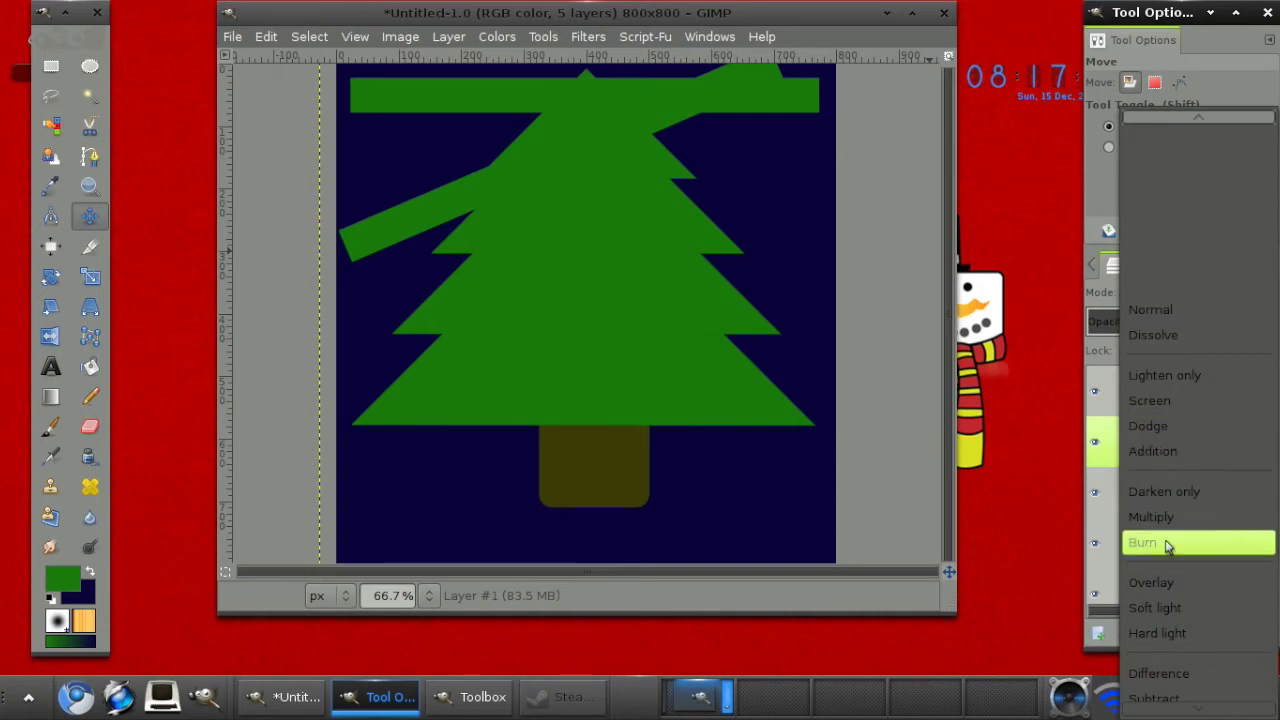
left_click(1158, 584)
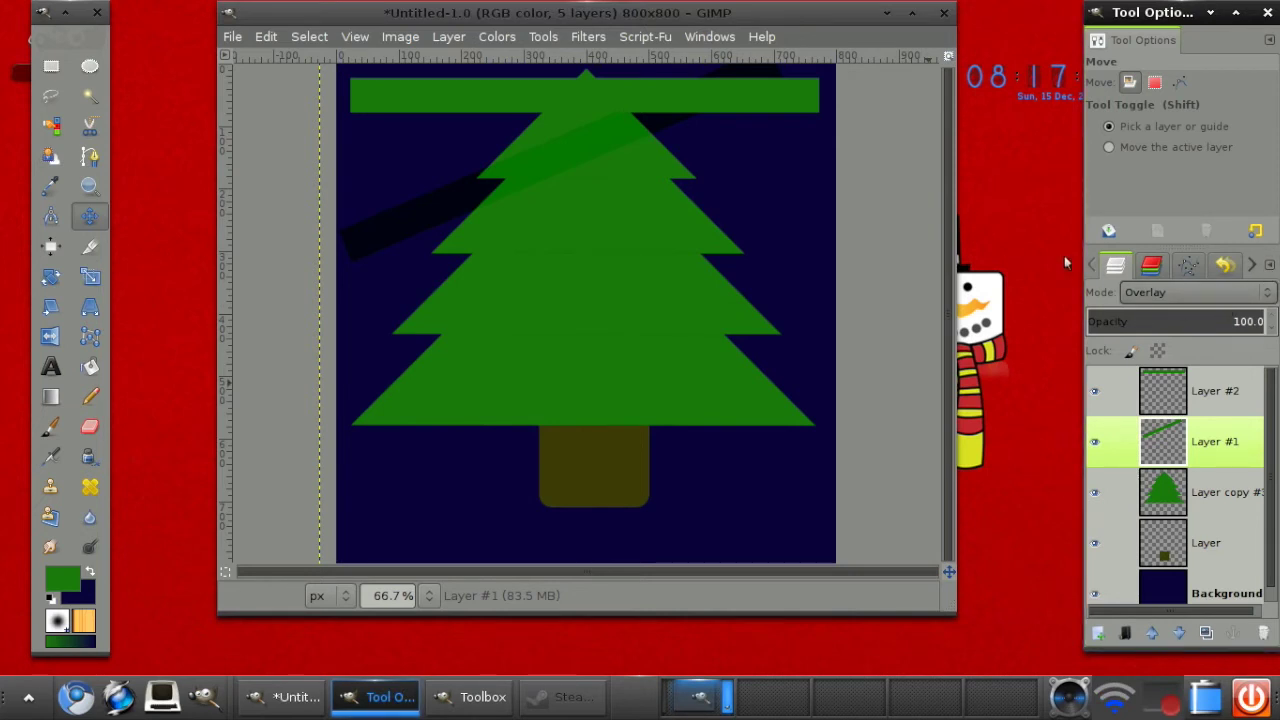
Step: Delete the untilted Layer #2 and add three tilted stripe copies, each shifted further down the tree
left_click(1200, 382)
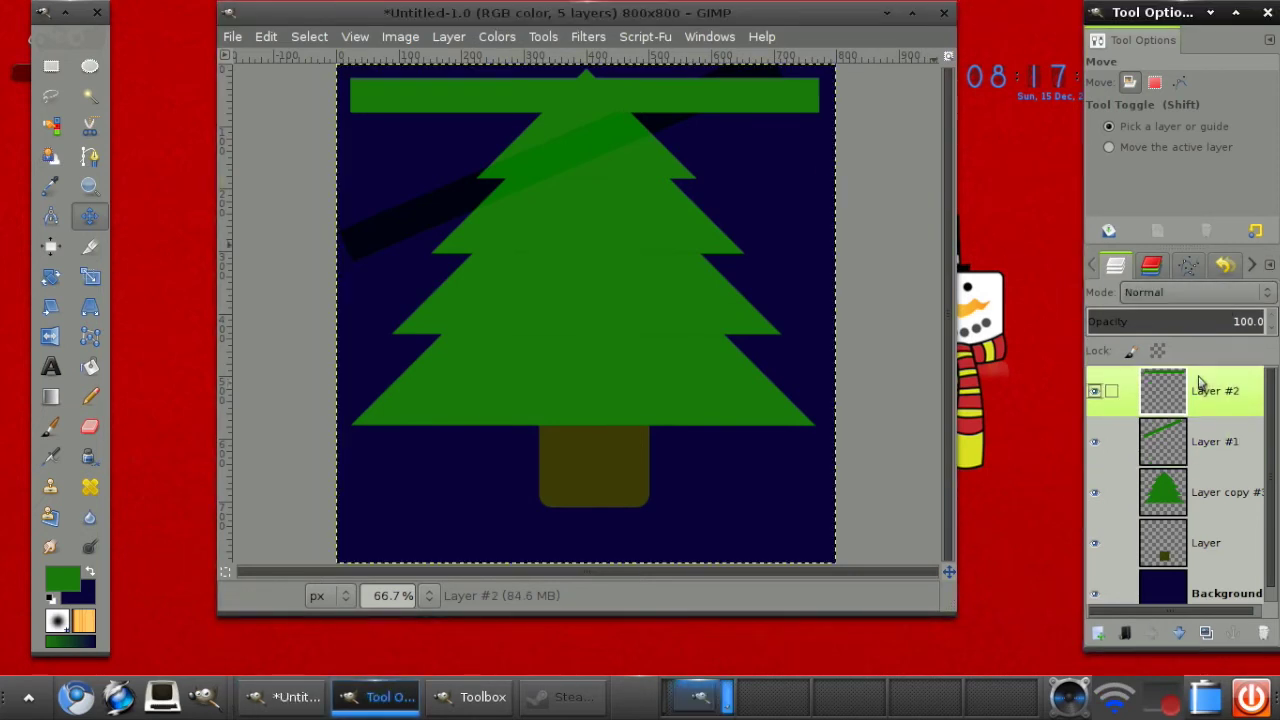
left_click(1266, 631)
left_click(1206, 632)
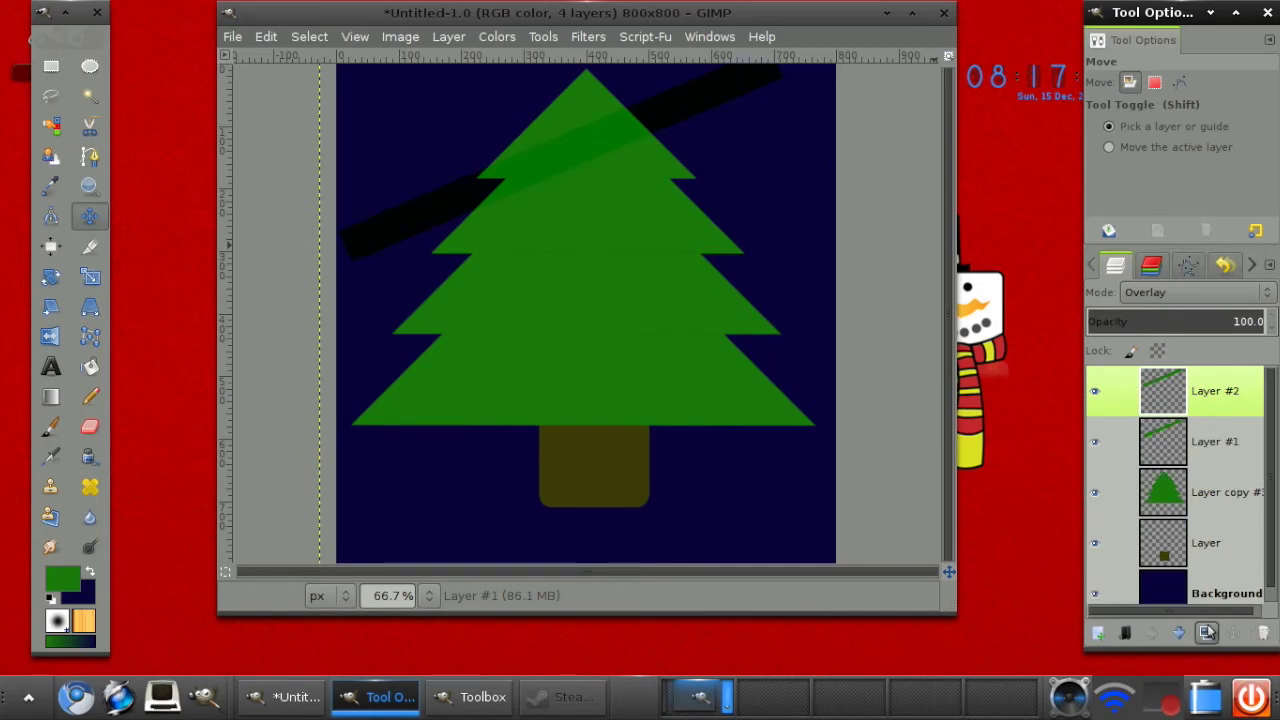
left_click_drag(622, 143, 631, 201)
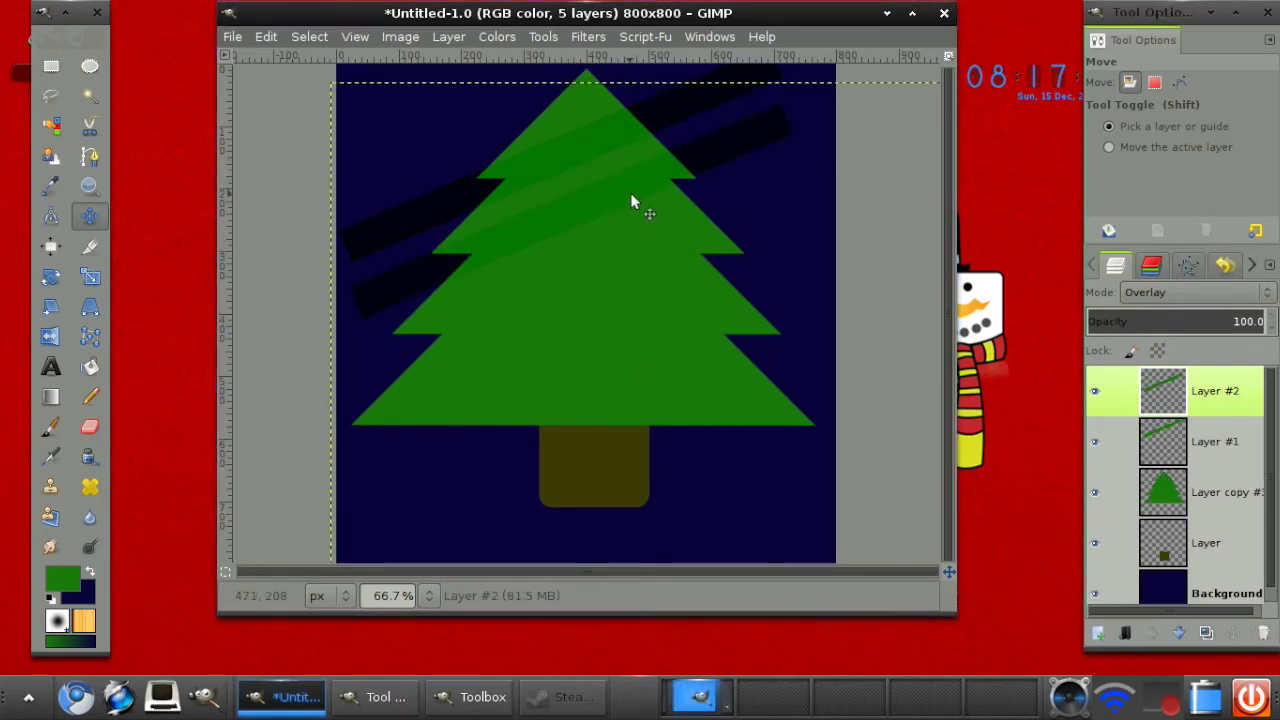
left_click(1206, 632)
left_click_drag(576, 205, 585, 268)
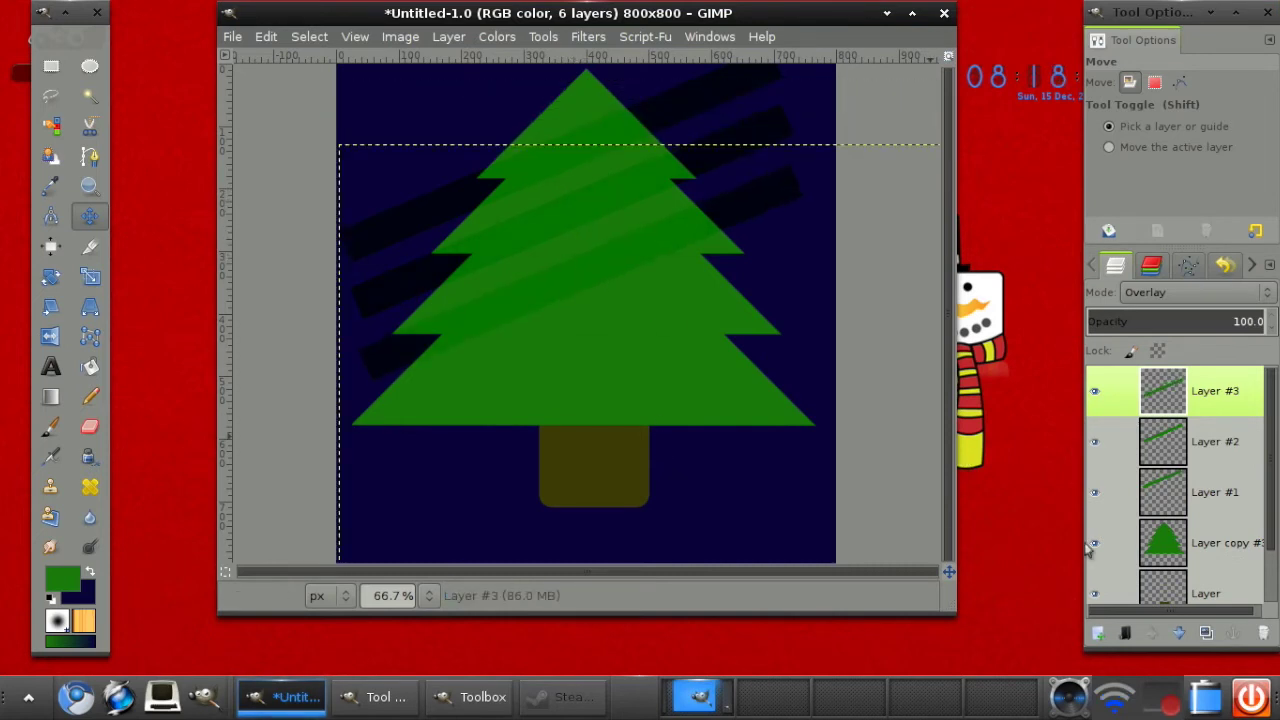
left_click(1206, 632)
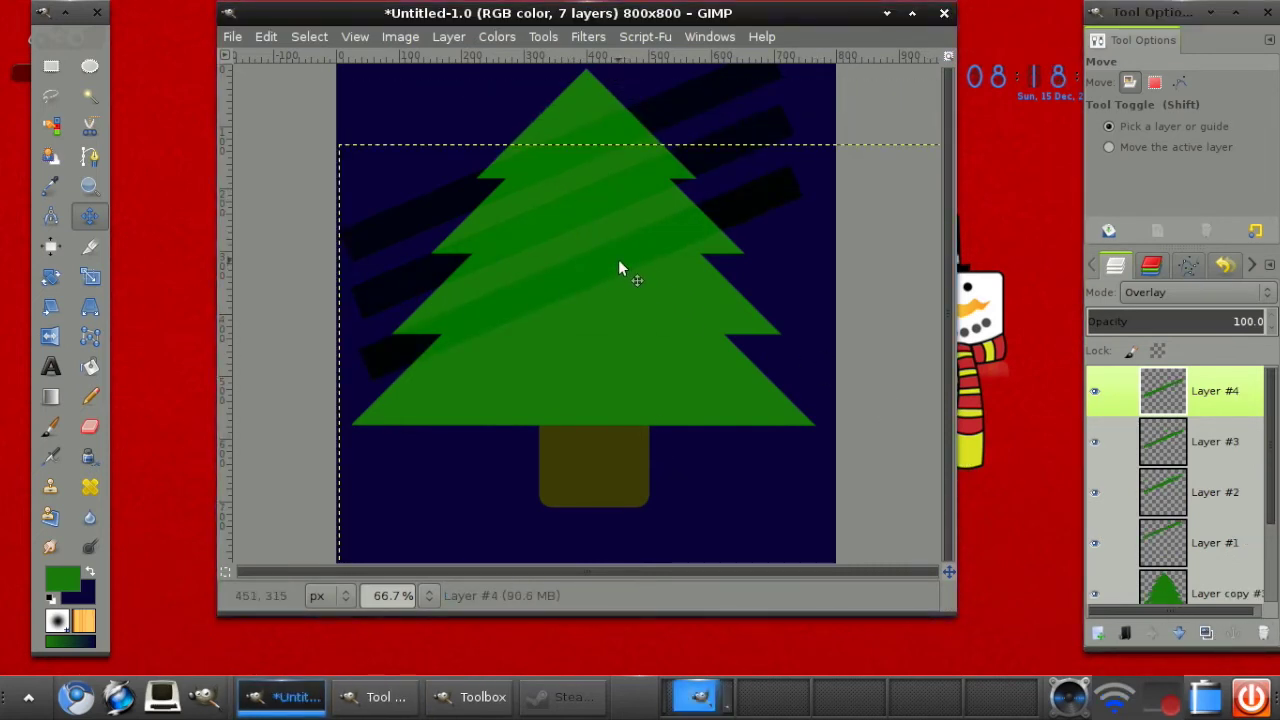
left_click_drag(618, 259, 616, 323)
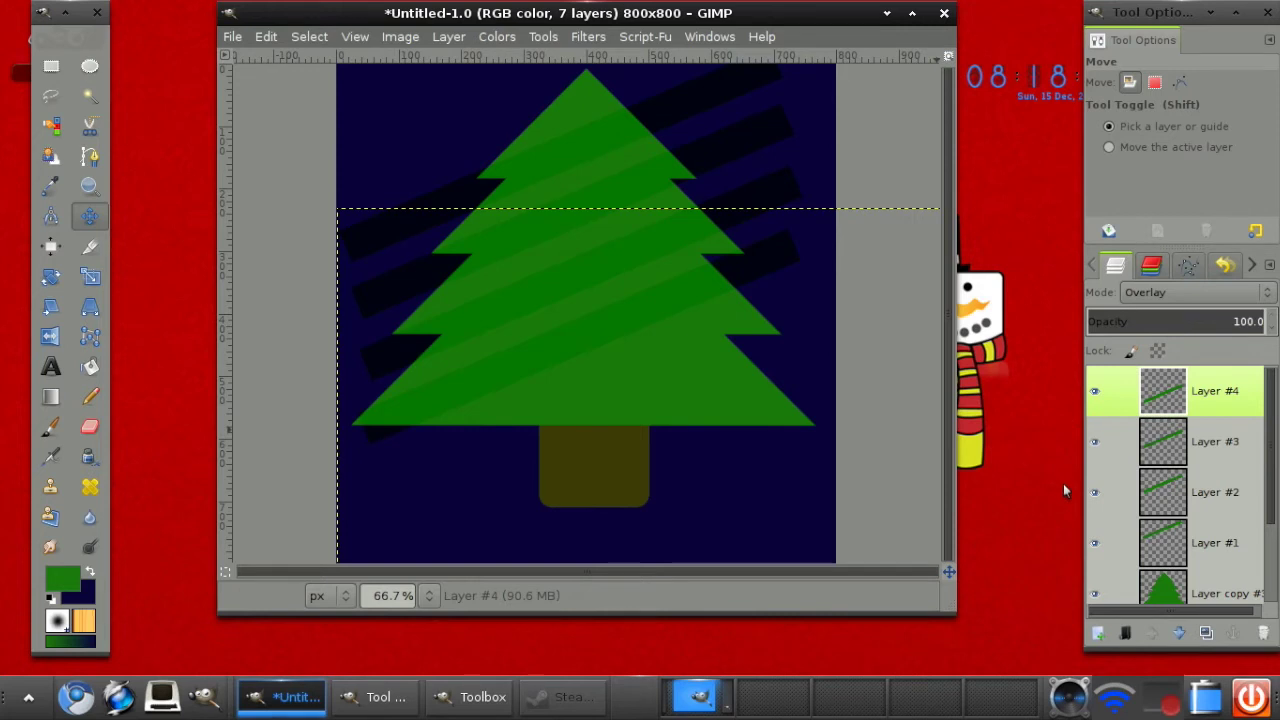
Step: Add more stripe copies and position them lower and to the right across the tree
left_click(1207, 632)
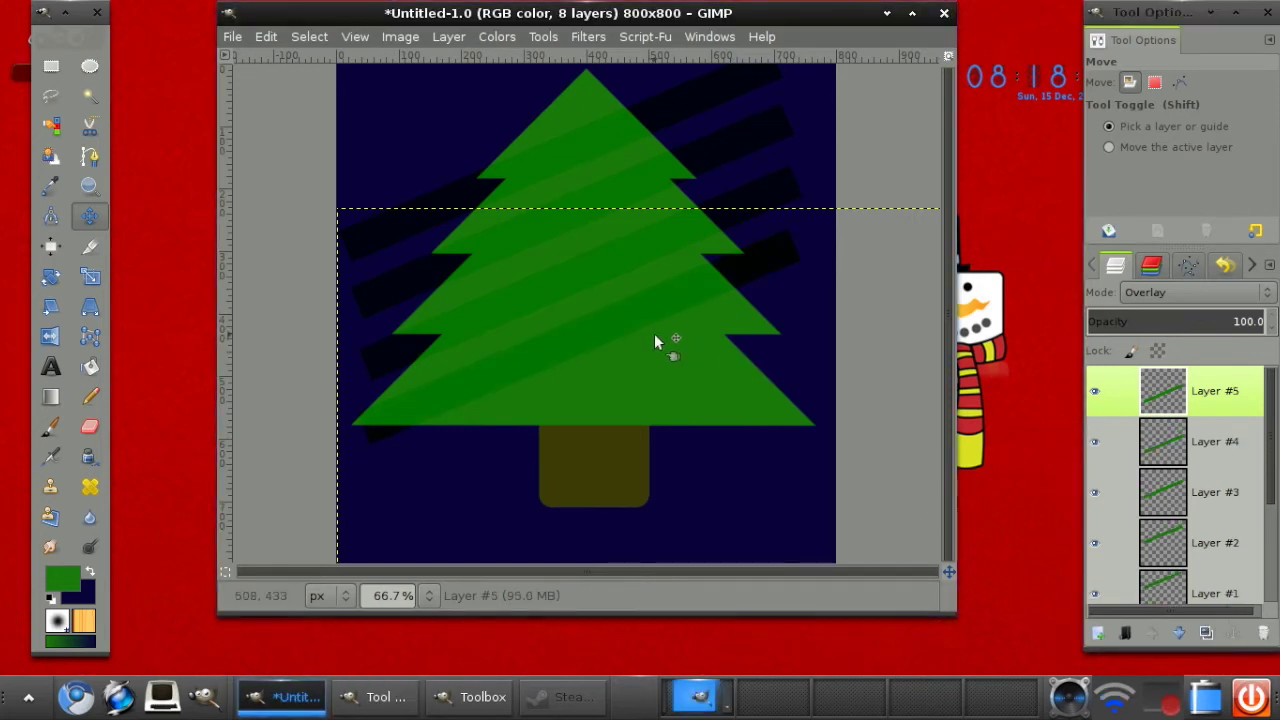
left_click_drag(643, 329, 674, 372)
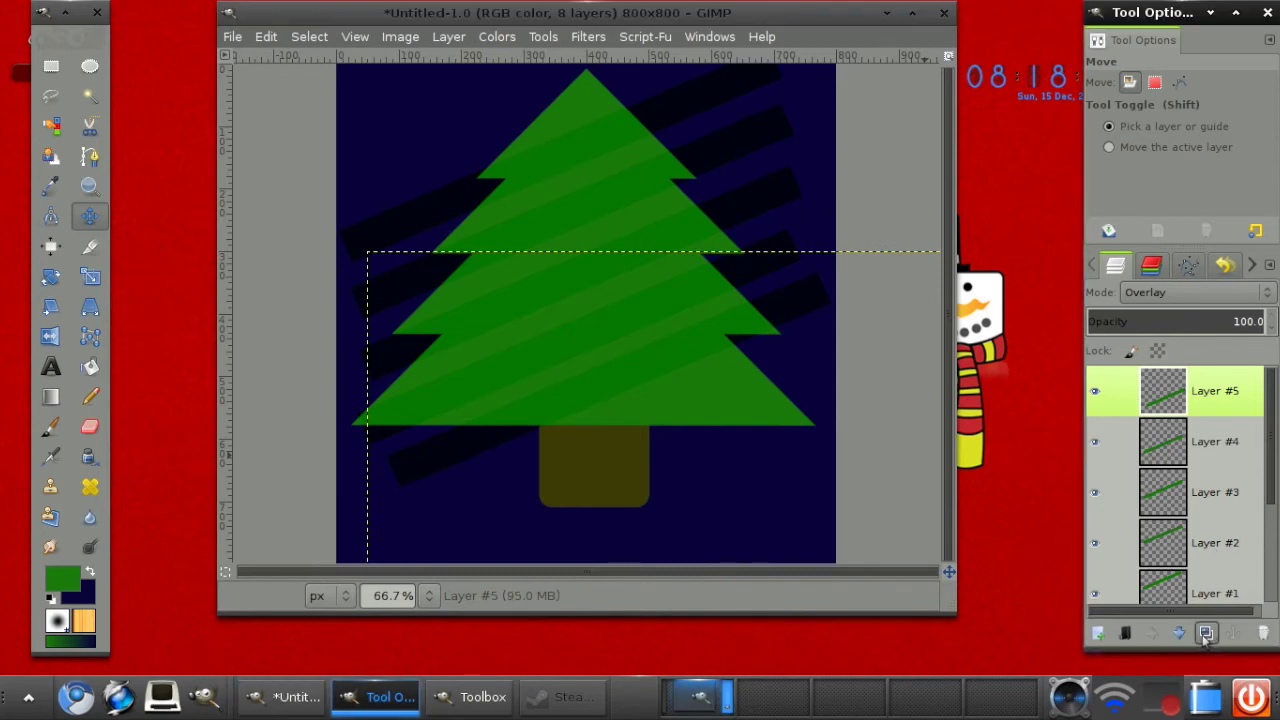
left_click_drag(653, 352, 690, 386)
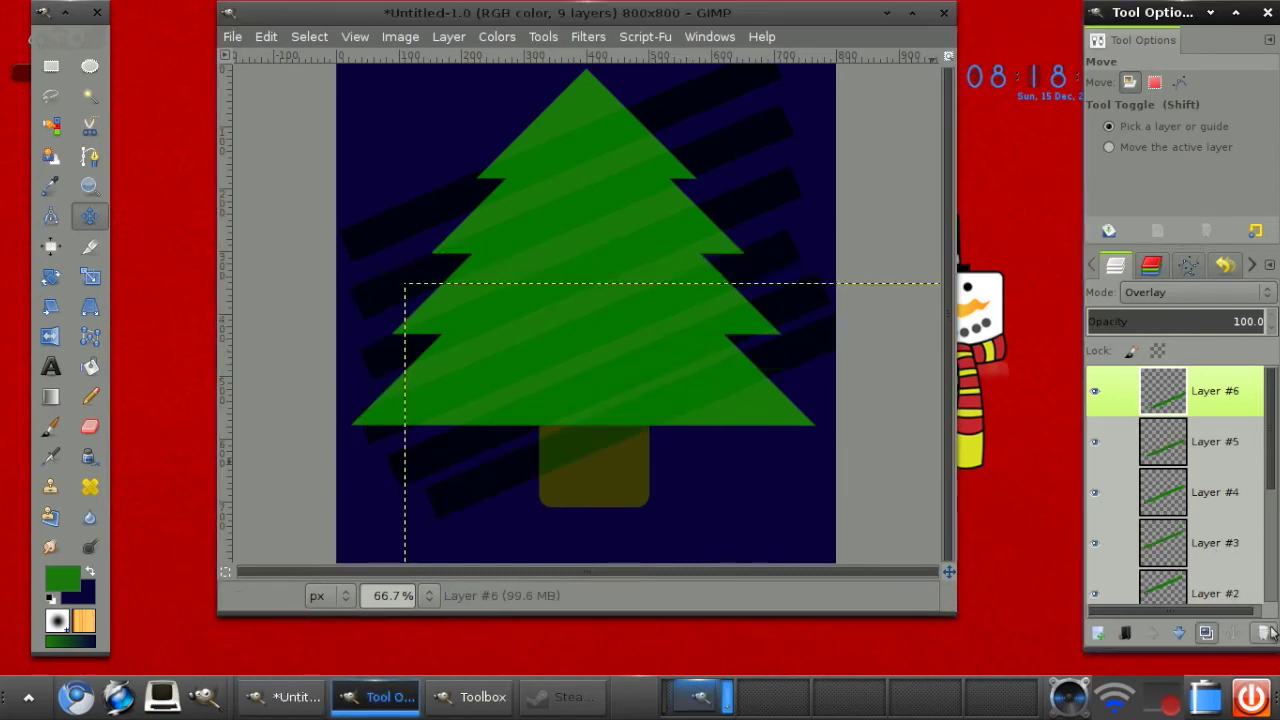
left_click(1207, 635)
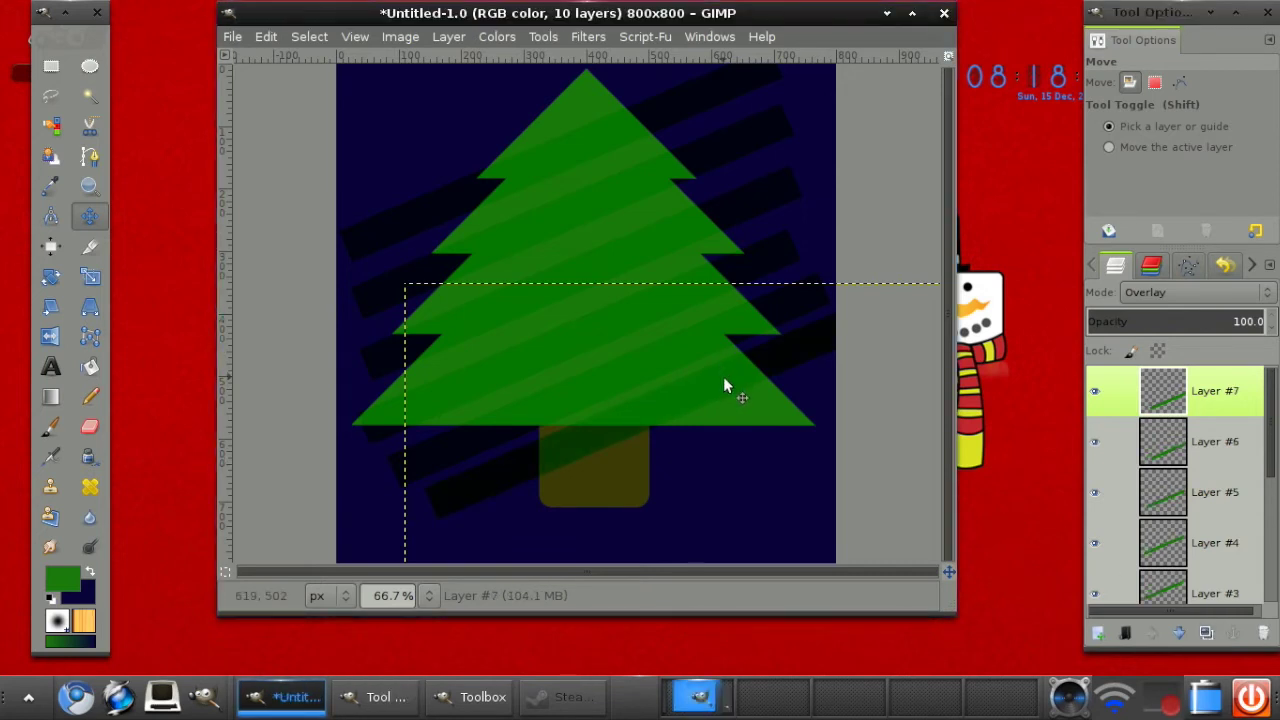
left_click_drag(723, 376, 705, 399)
left_click_drag(748, 436, 545, 83)
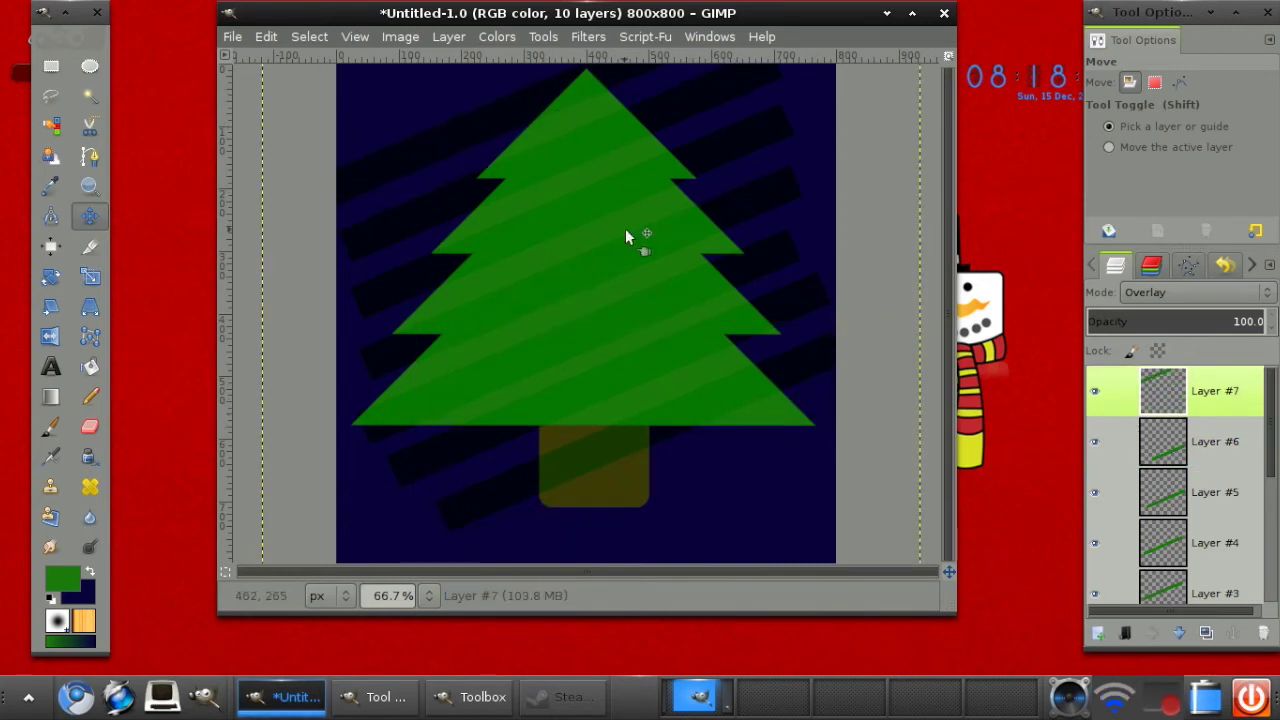
left_click_drag(714, 417, 727, 425)
left_click_drag(674, 348, 674, 362)
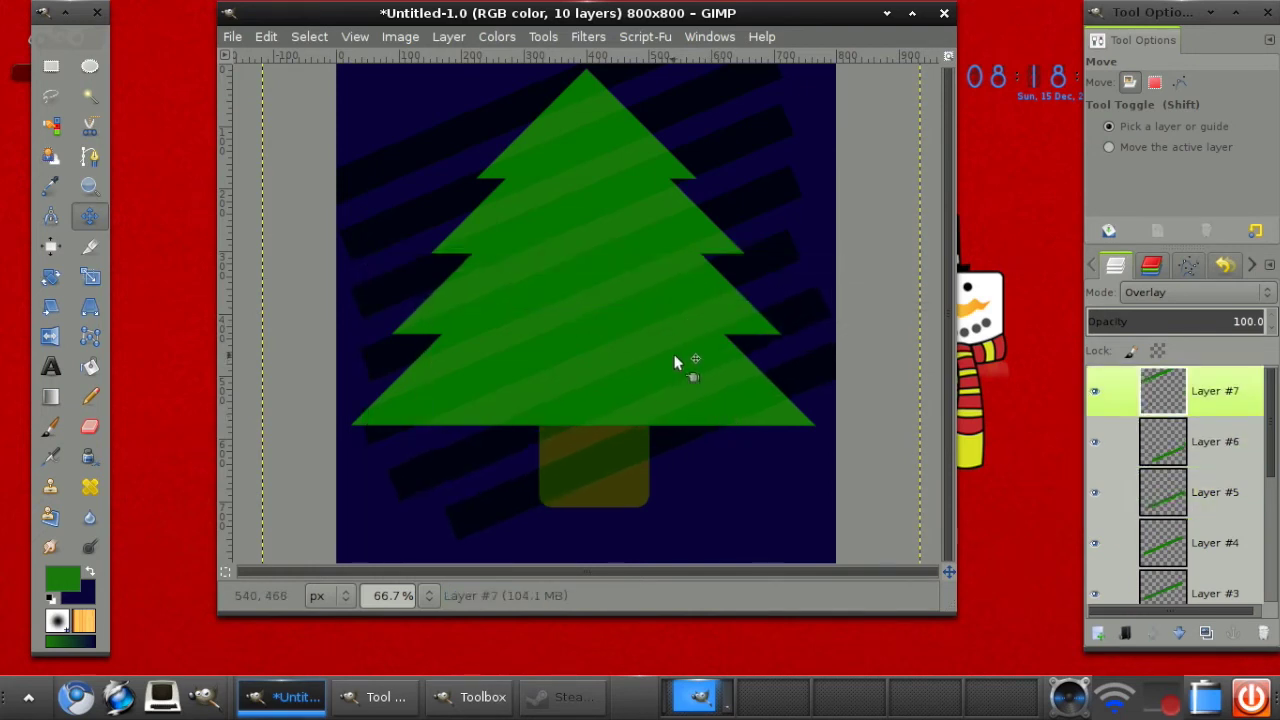
Step: Merge the top stripe layer down, then undo the merge
right_click(1237, 385)
left_click(1165, 157)
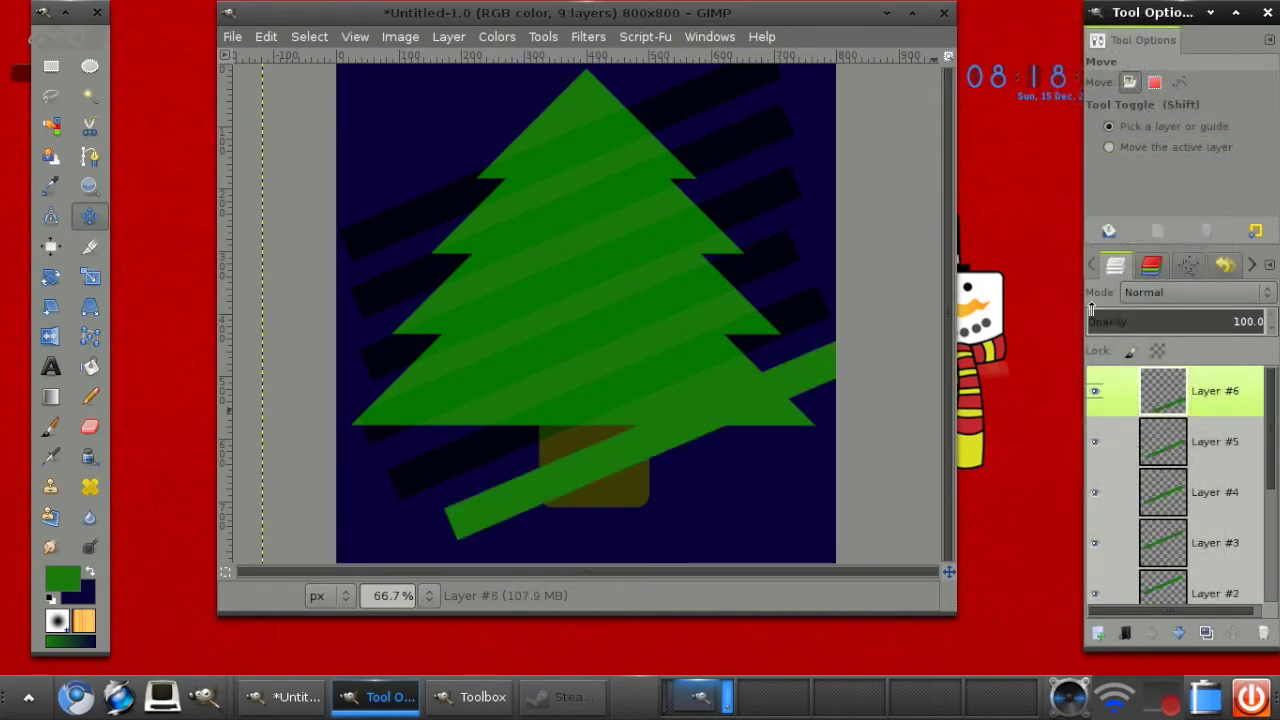
left_click(267, 36)
left_click(286, 59)
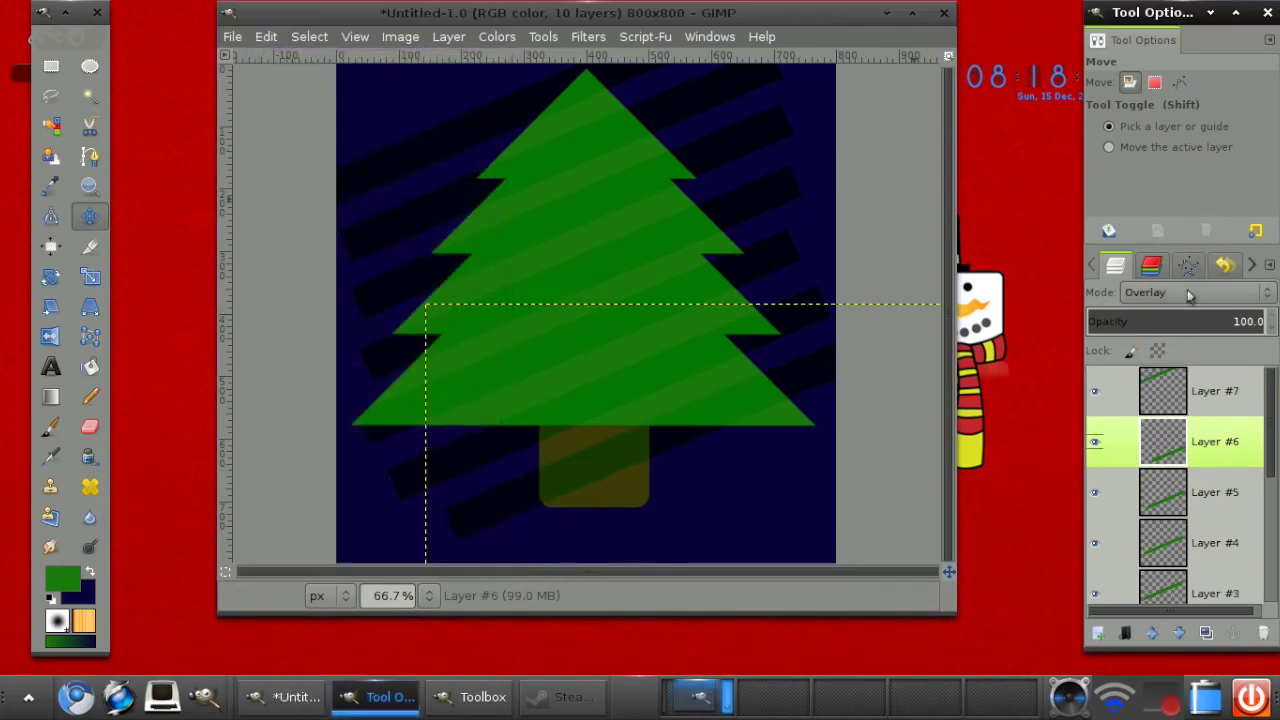
Step: Select everything outside the tree using the tree layer's Alpha to Selection, then invert
left_click_drag(1268, 396, 1265, 537)
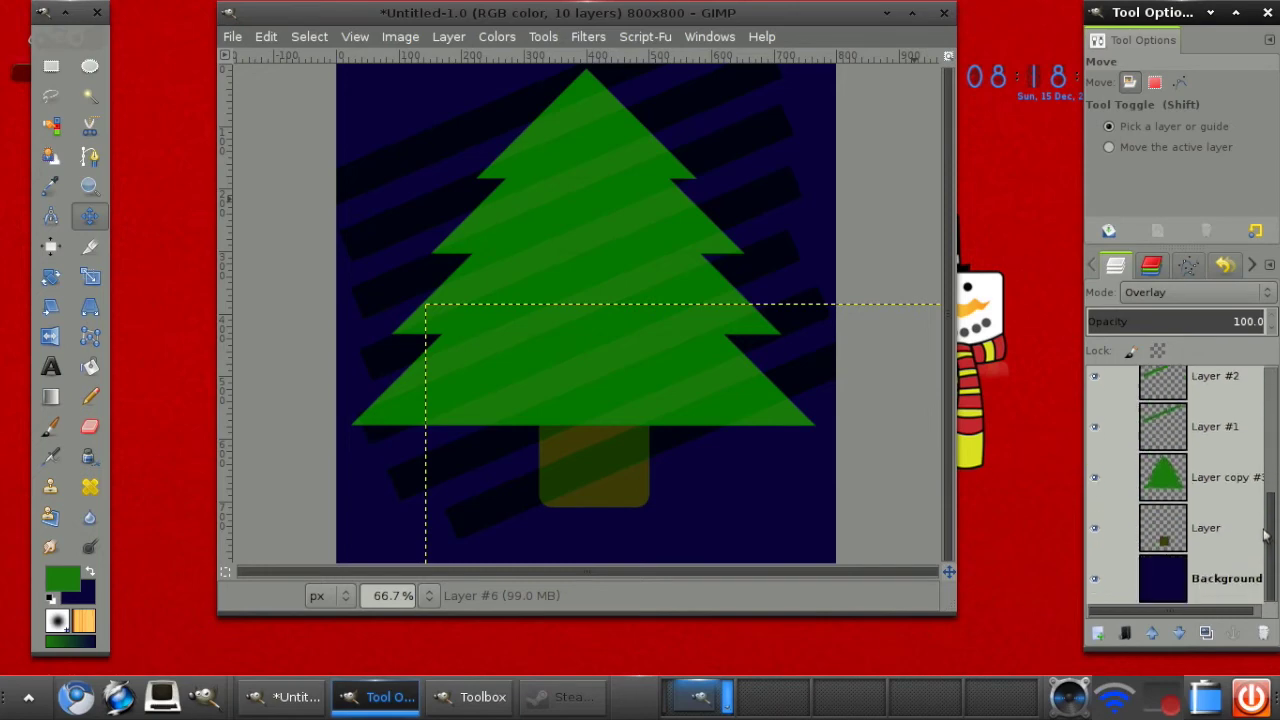
right_click(1203, 487)
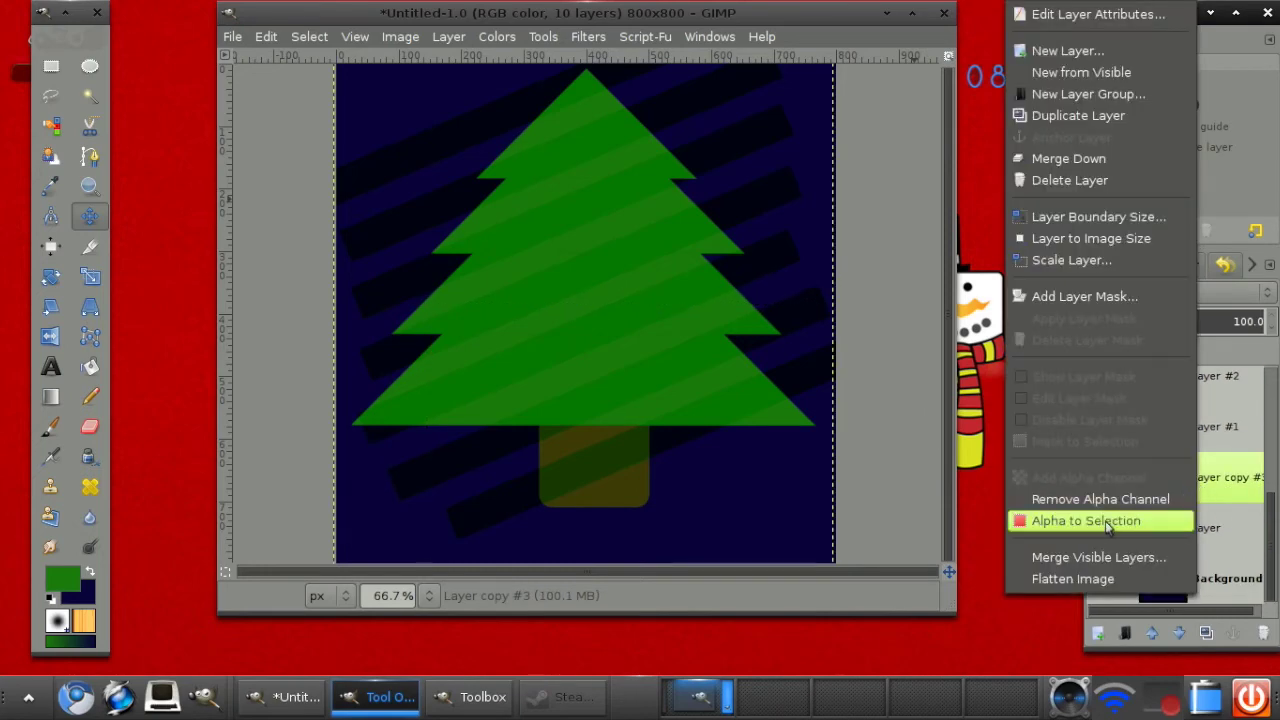
left_click(1071, 600)
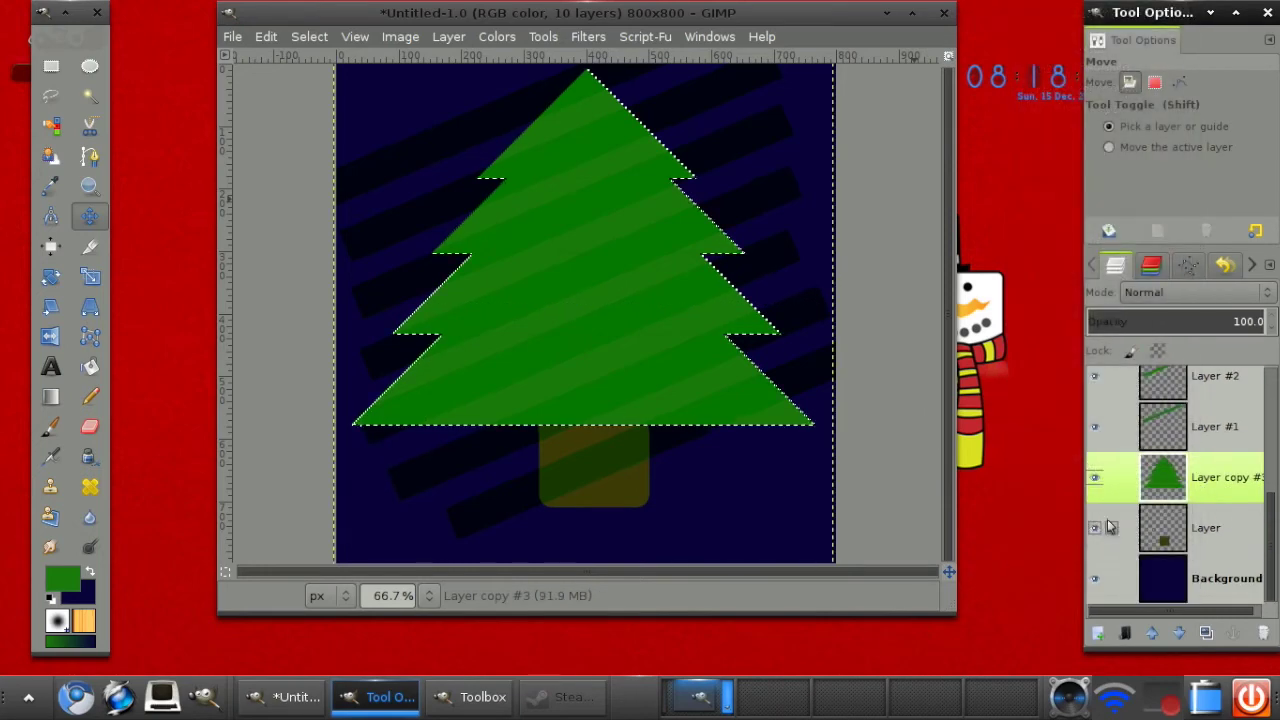
left_click(309, 36)
left_click(326, 105)
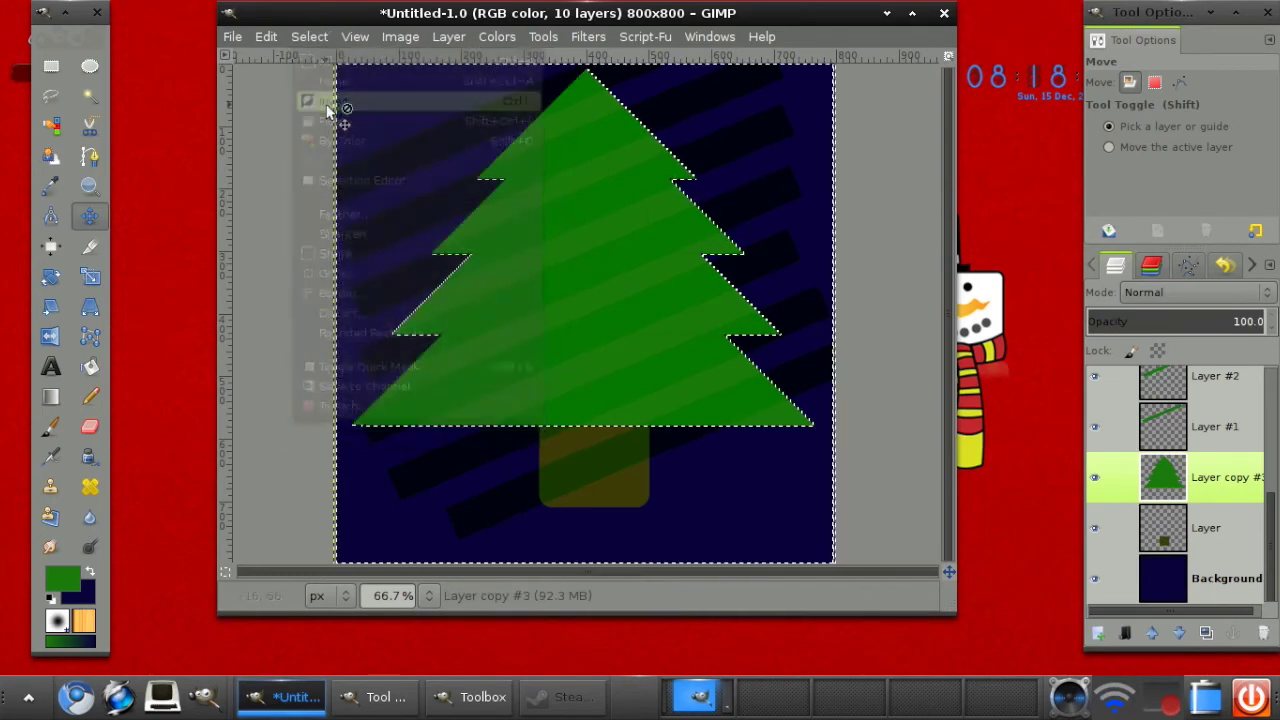
Step: Cut the stripe areas outside the tree from Layers #1 to #4
left_click(1185, 428)
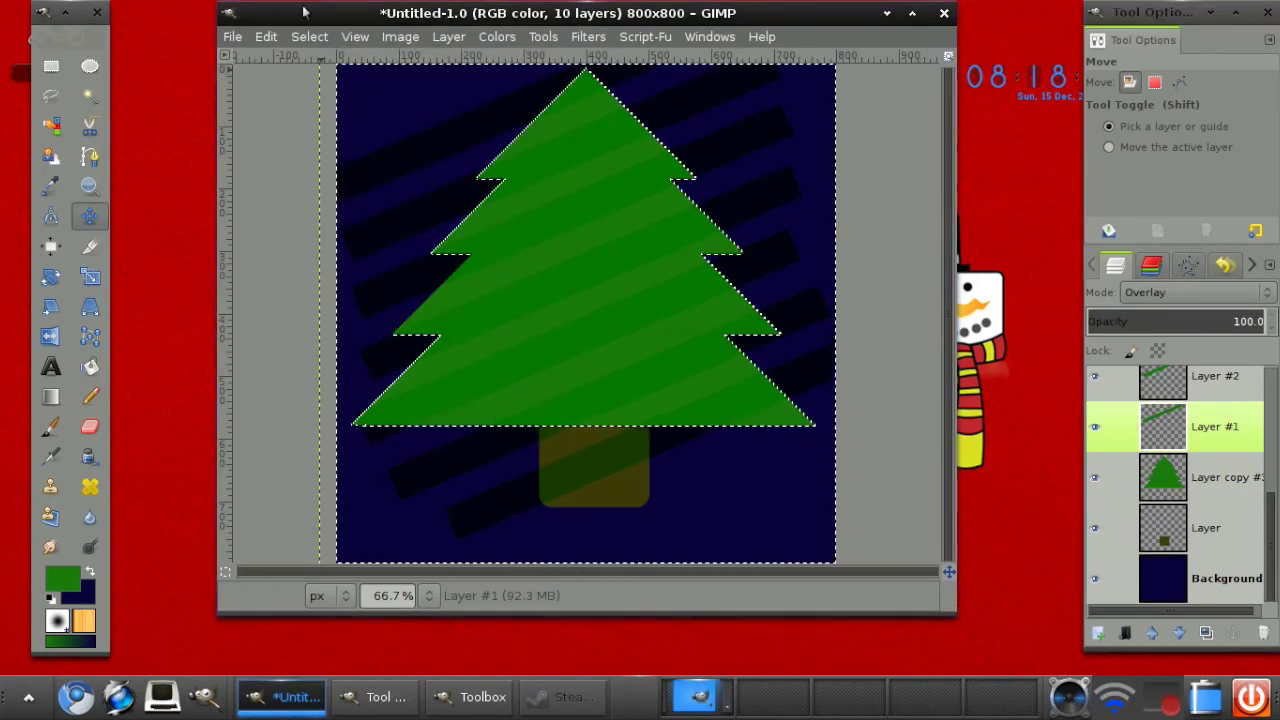
left_click(265, 36)
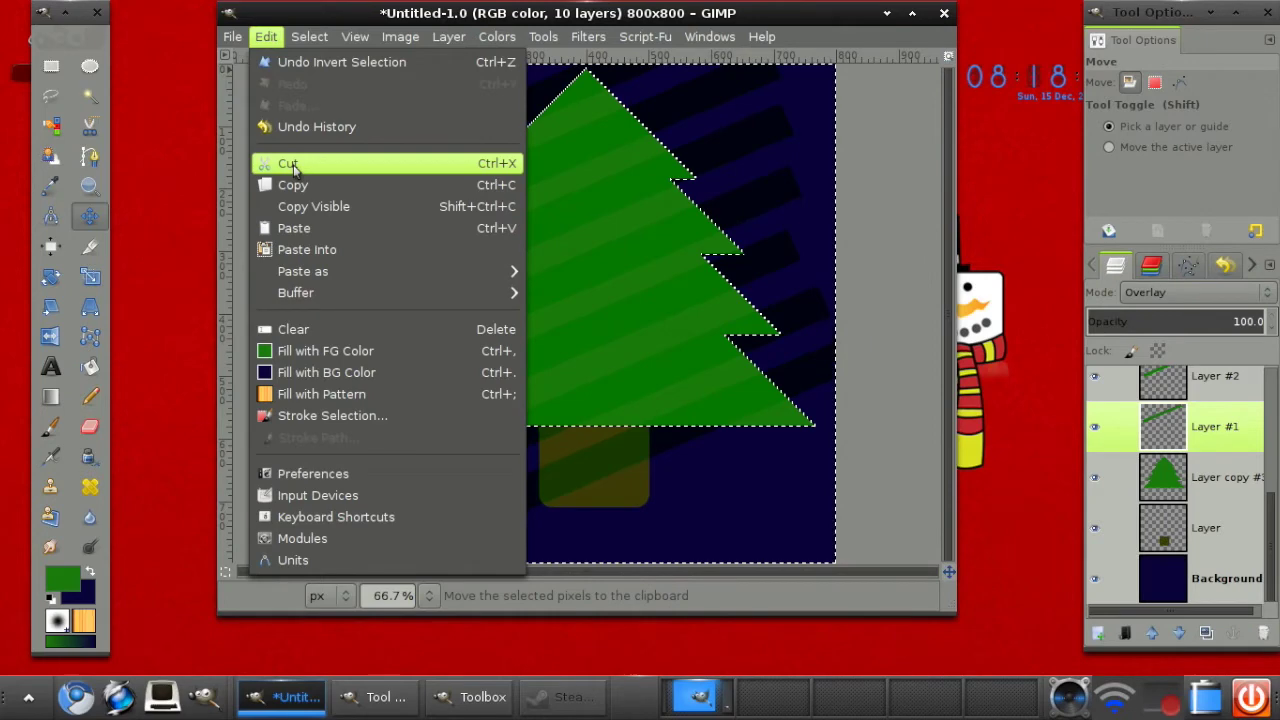
left_click(278, 163)
left_click(1205, 385)
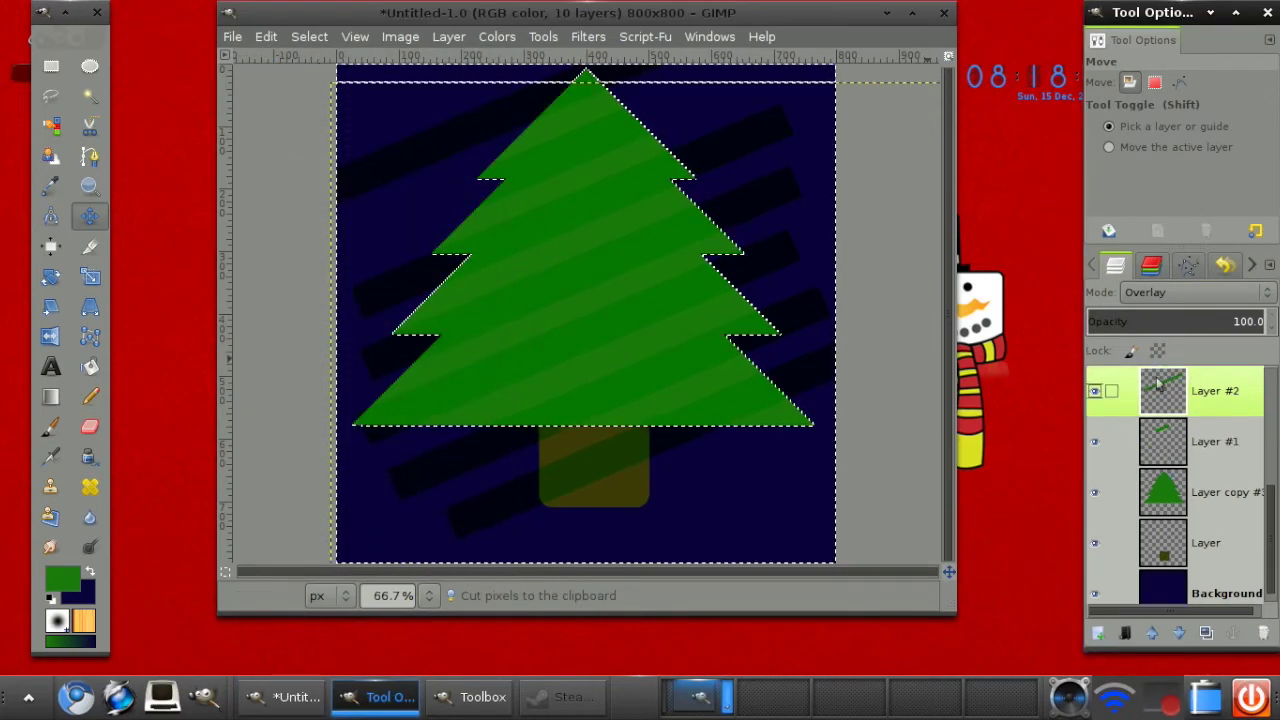
left_click(266, 38)
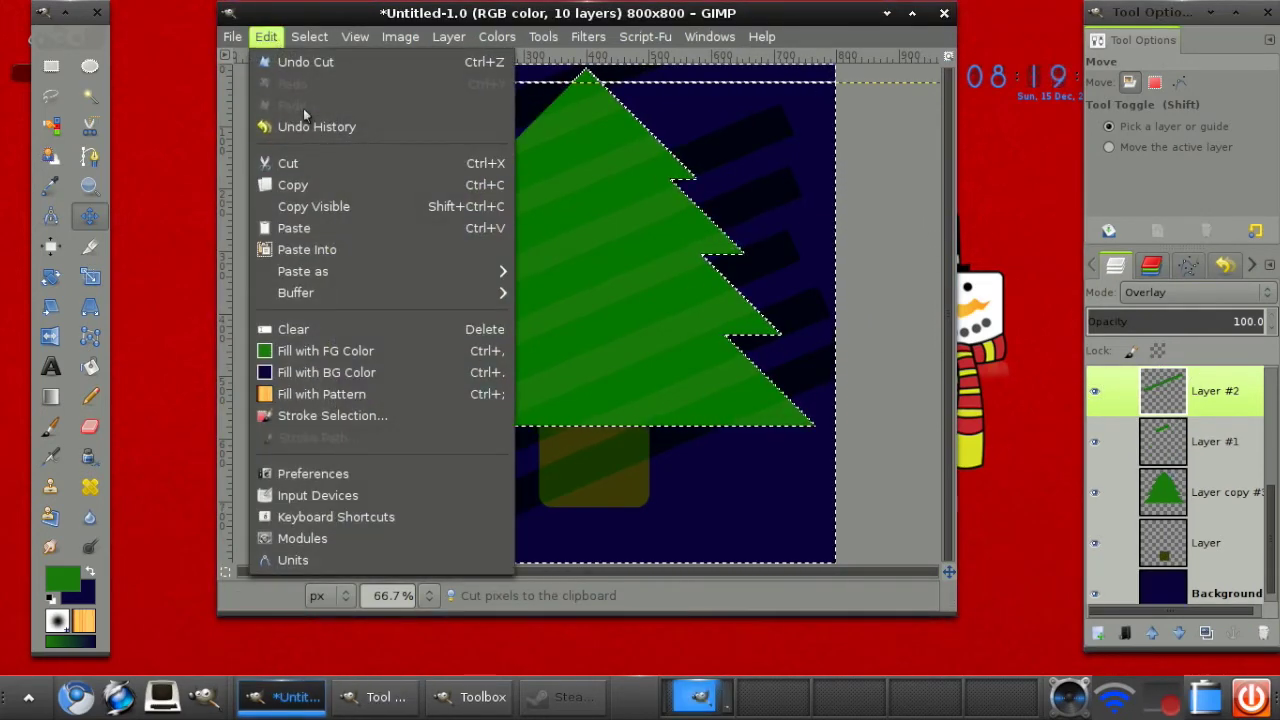
left_click(326, 163)
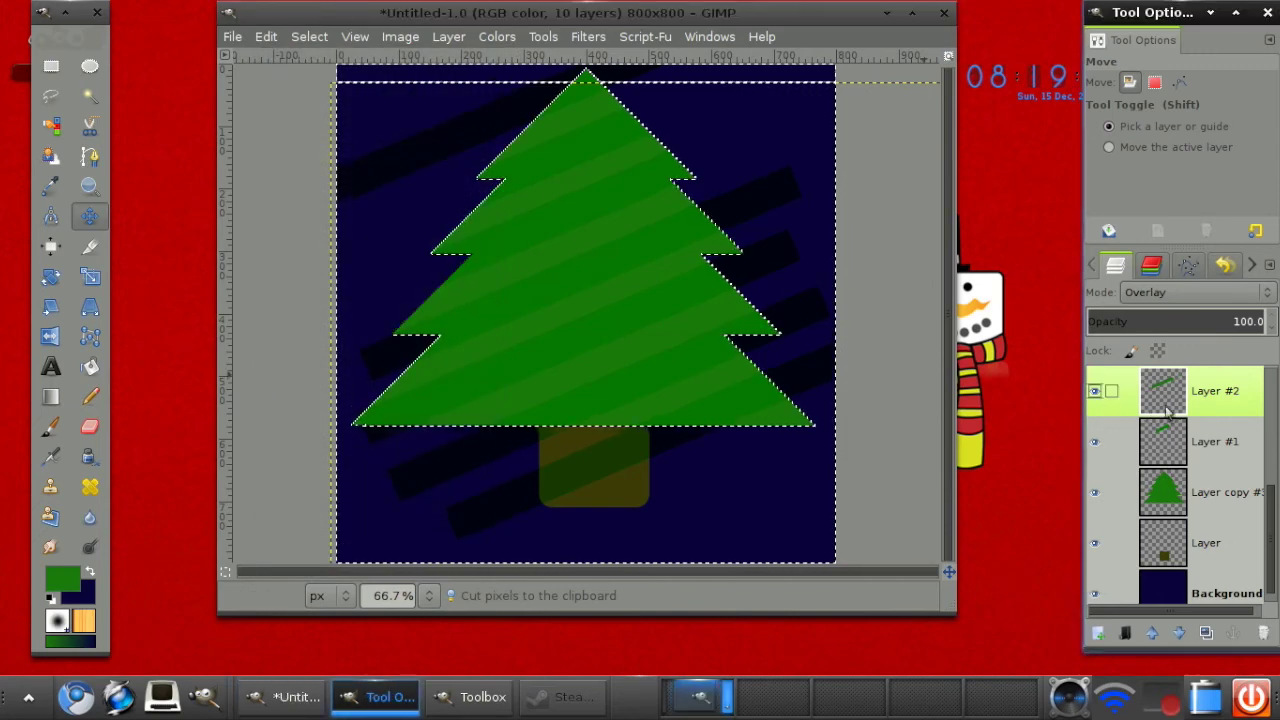
scroll(1268, 423, "up", 3)
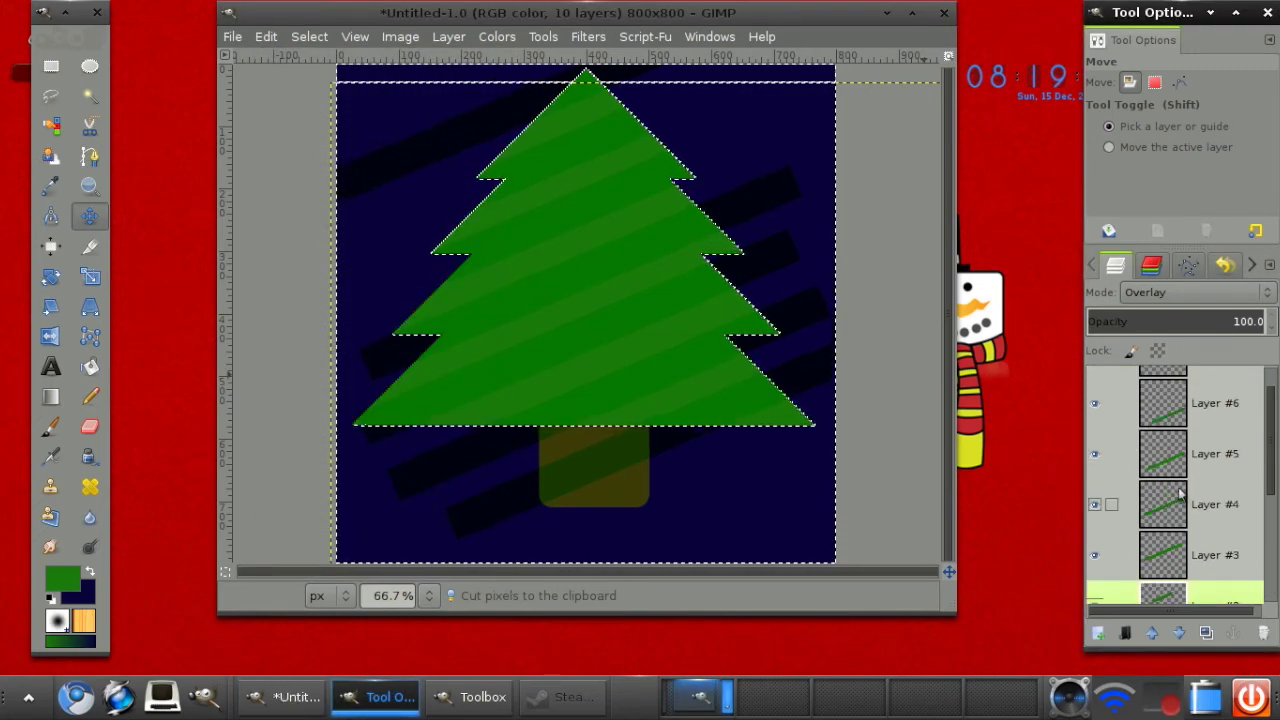
left_click(1177, 562)
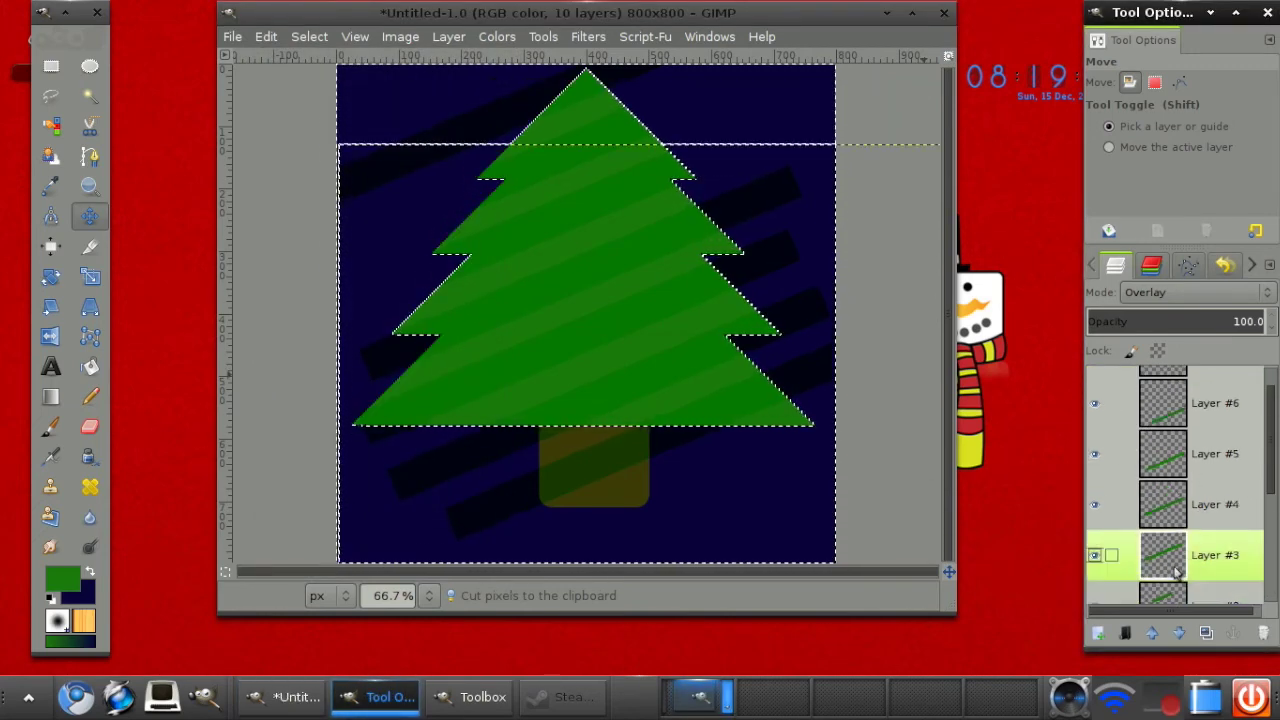
left_click(268, 39)
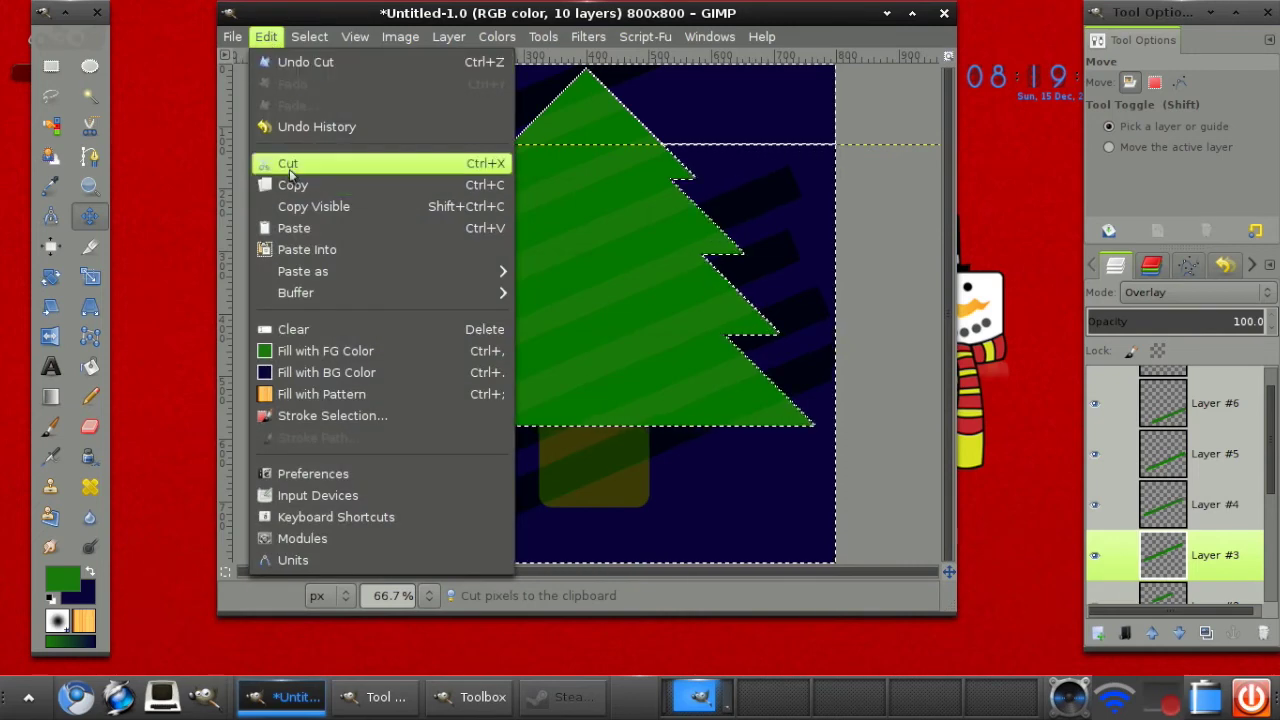
left_click(290, 163)
left_click(1138, 505)
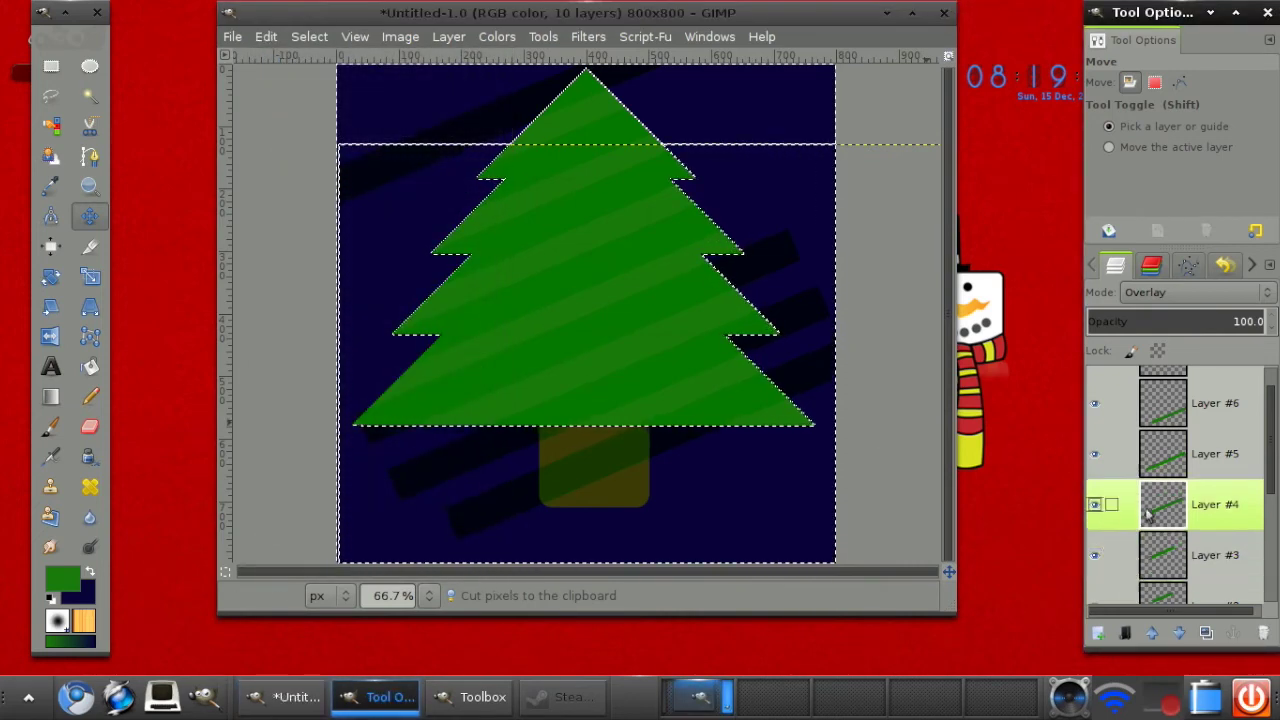
left_click(266, 37)
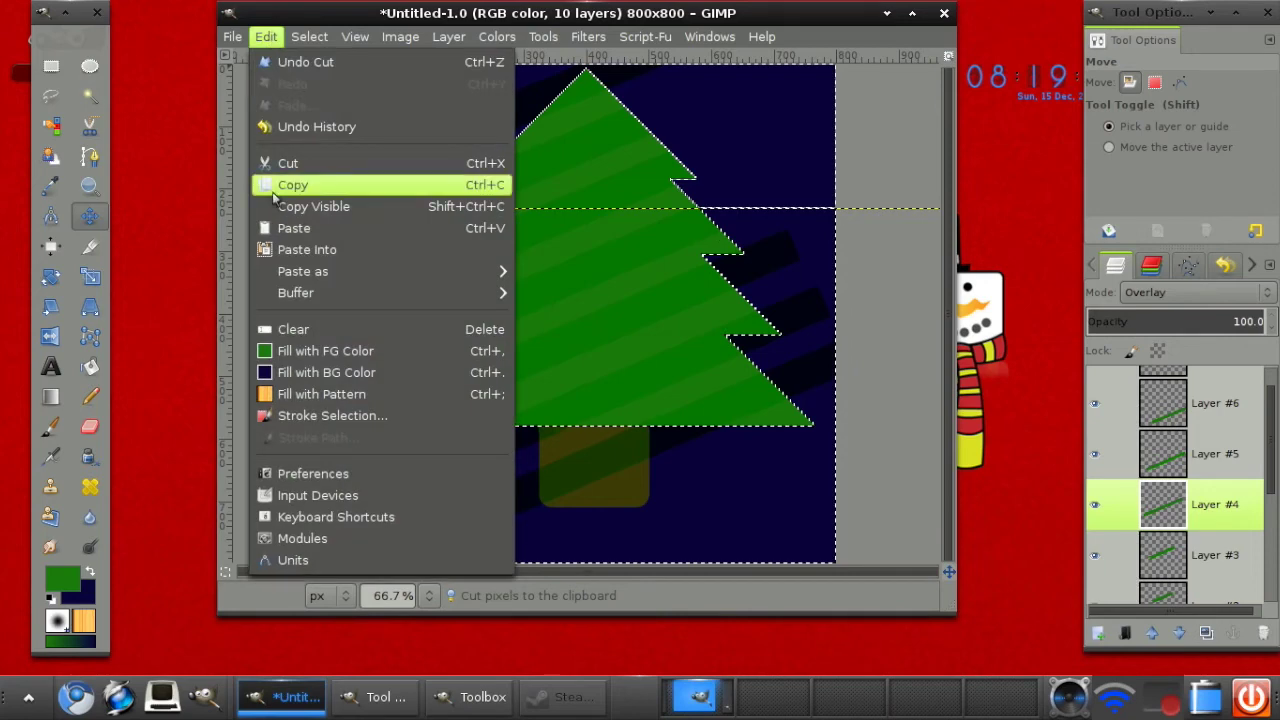
left_click(288, 163)
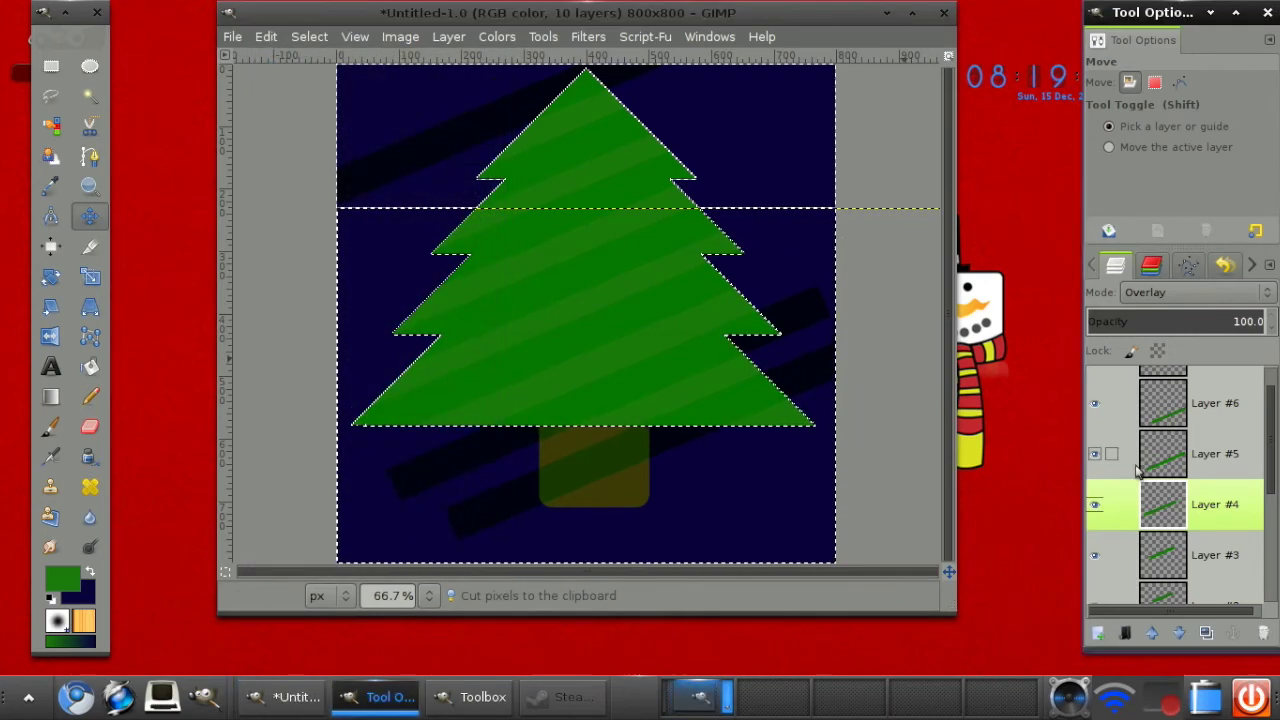
Step: Cut the outside stripe areas from Layers #5 to #7 and clear the selection
left_click(1180, 445)
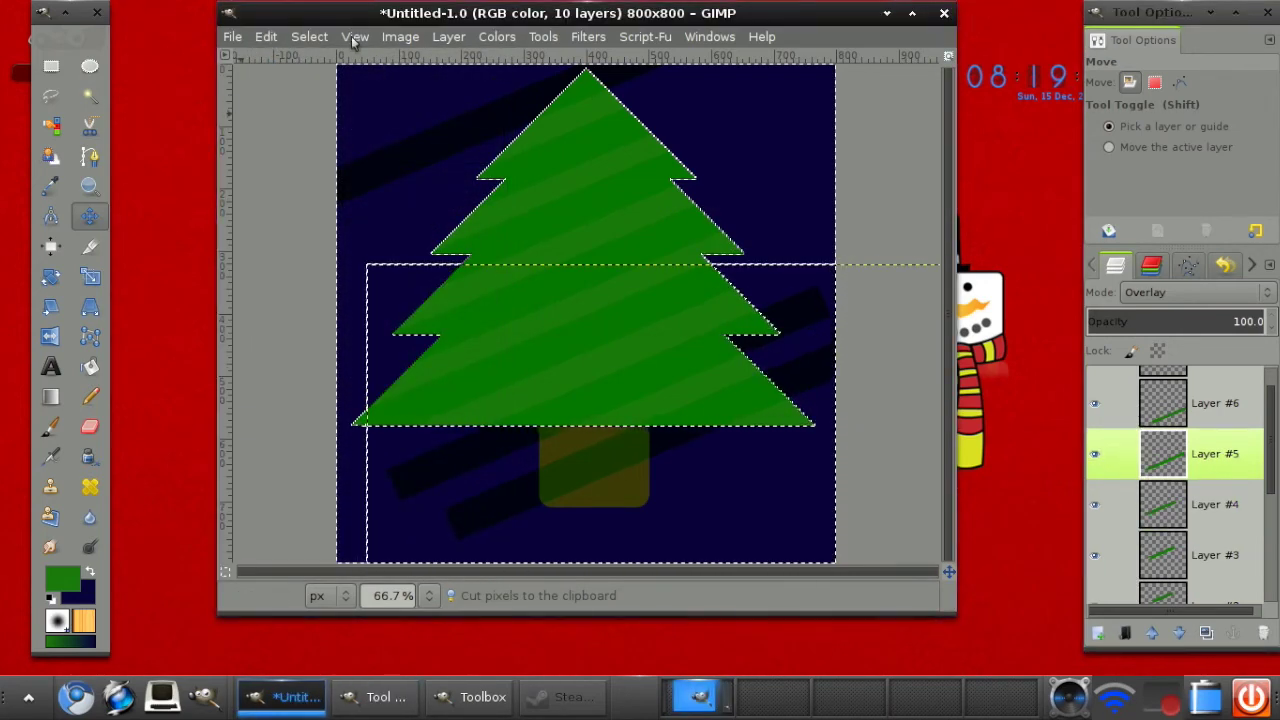
left_click(266, 37)
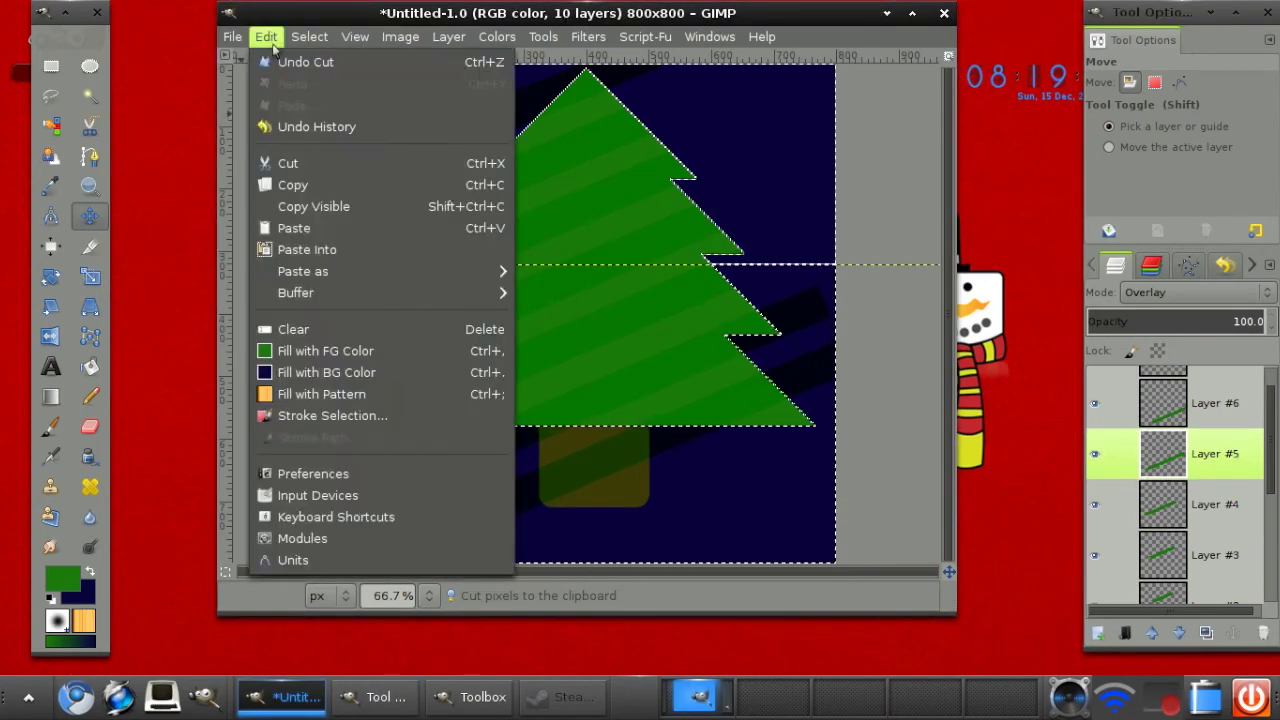
left_click(284, 163)
left_click(1193, 402)
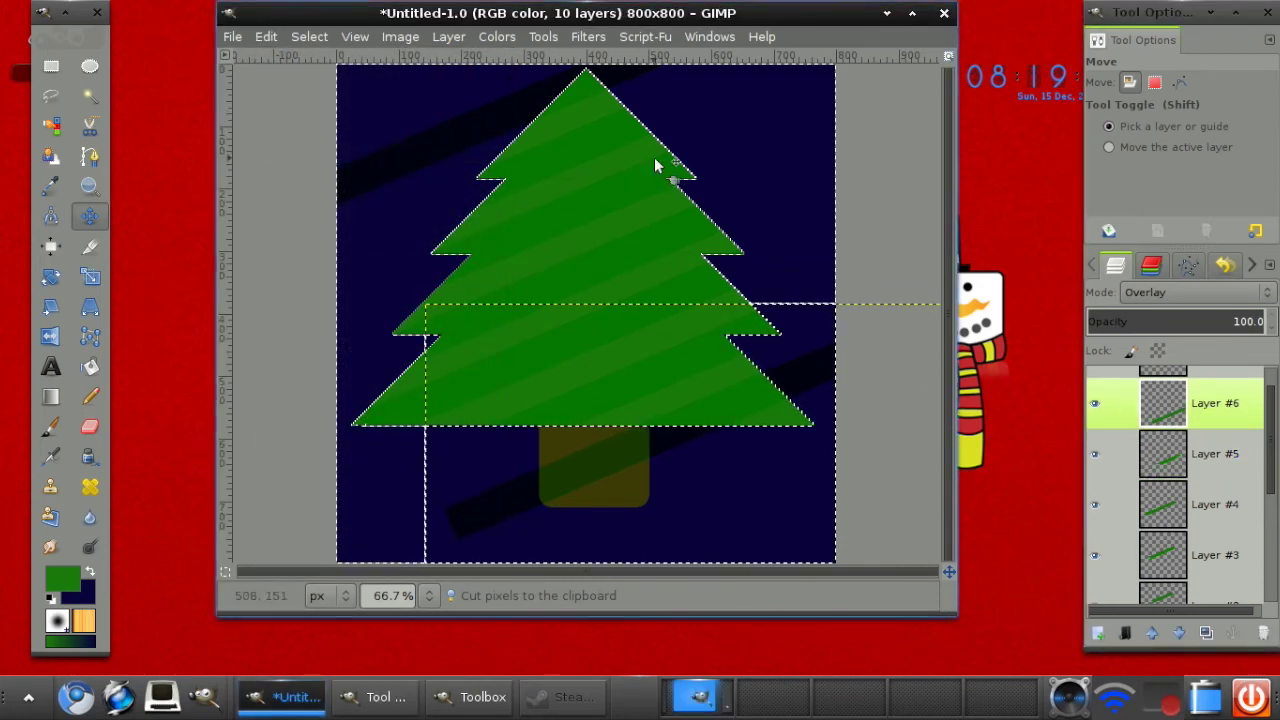
left_click(266, 37)
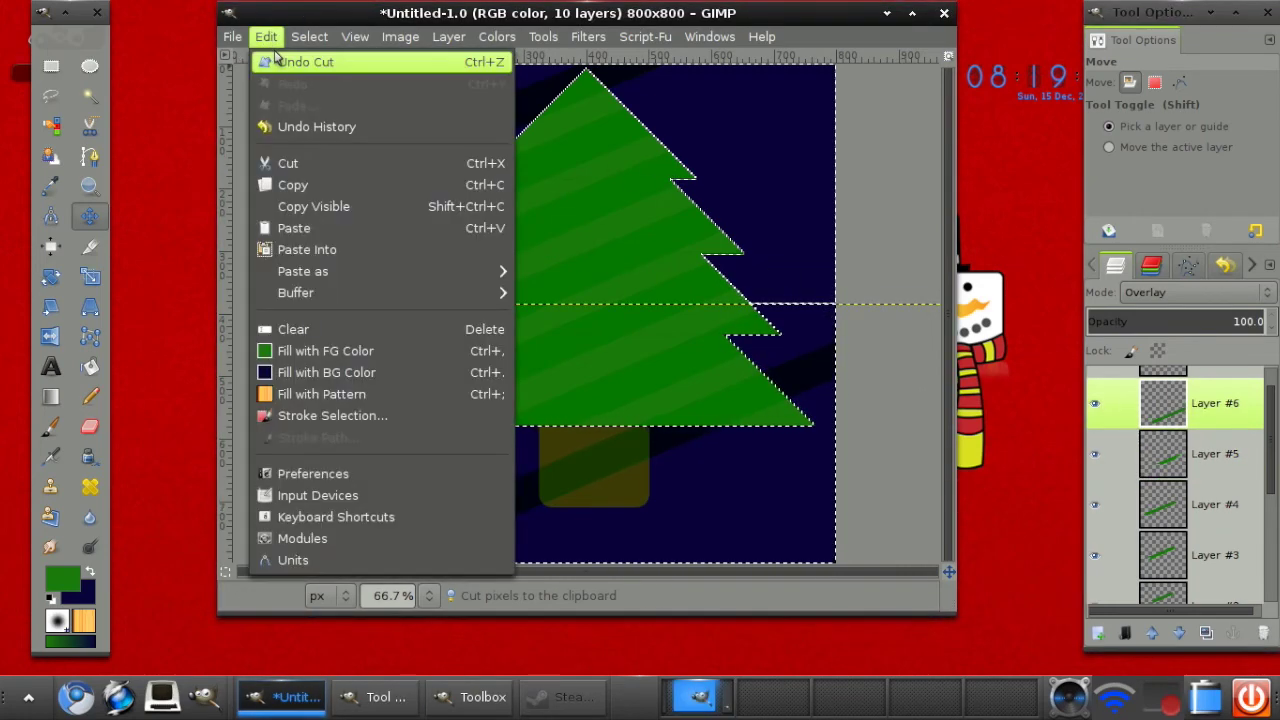
left_click(322, 163)
left_click(1098, 633)
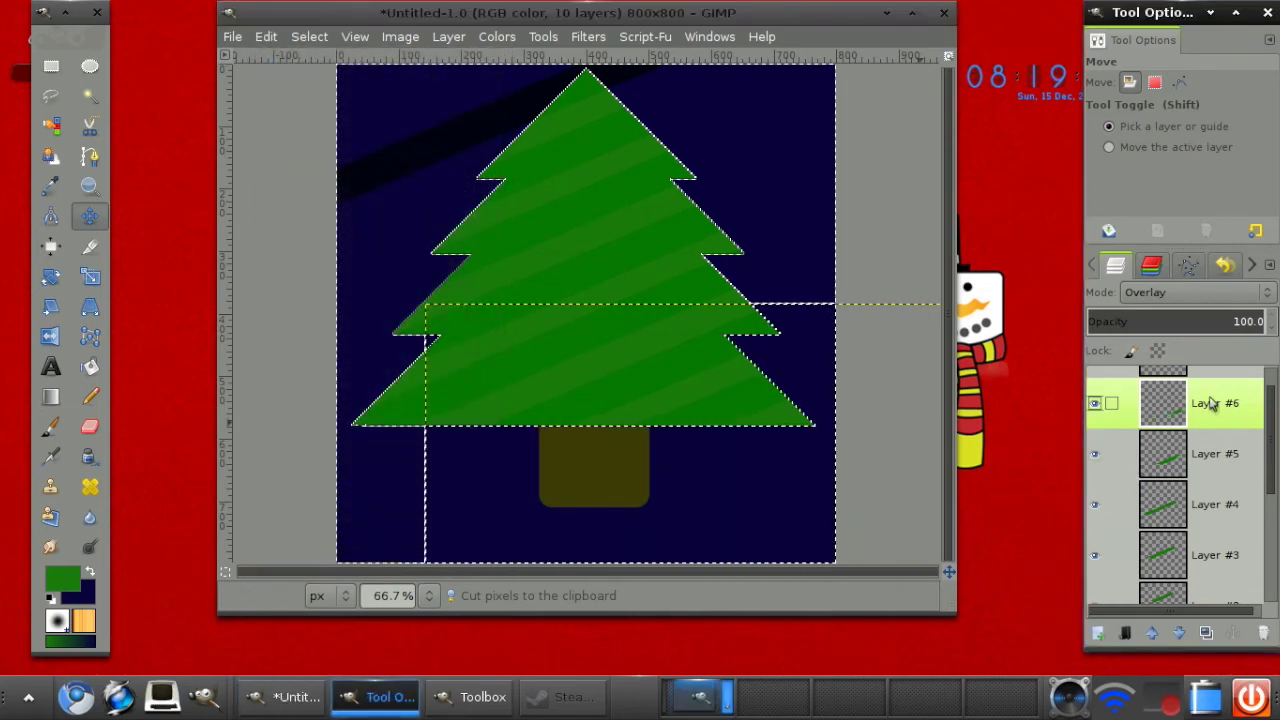
left_click(266, 37)
left_click(298, 163)
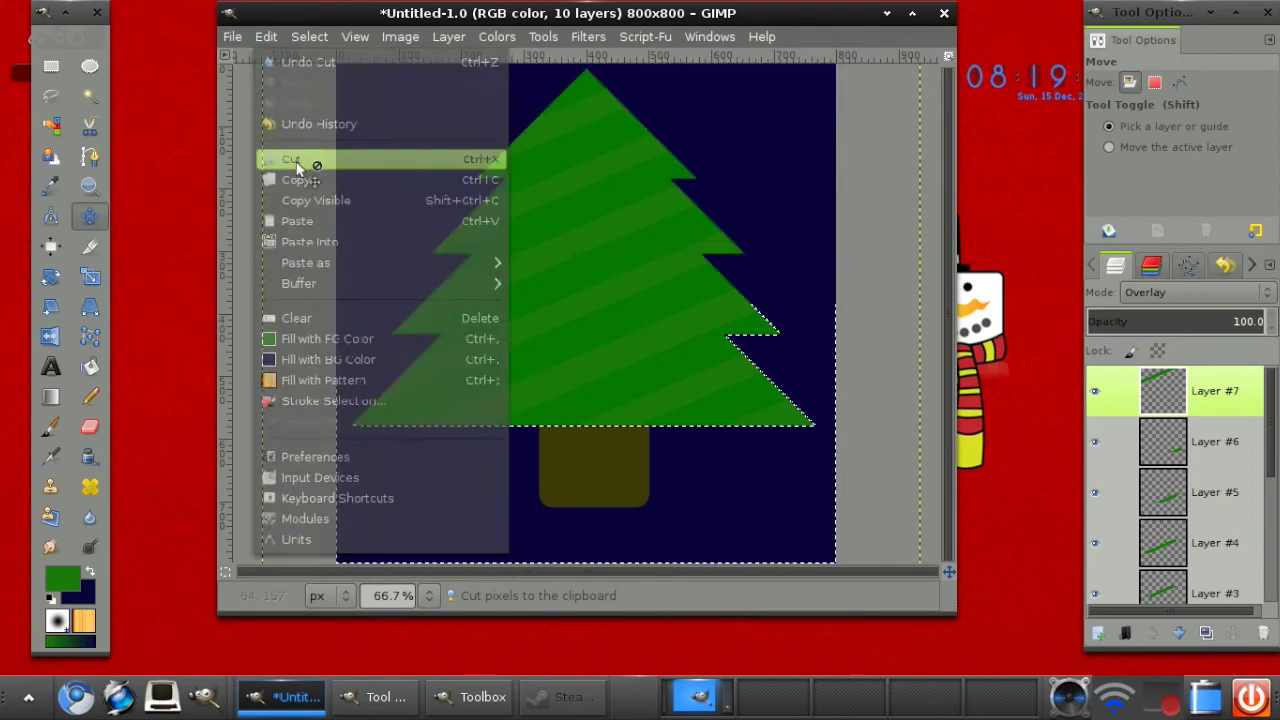
left_click(309, 37)
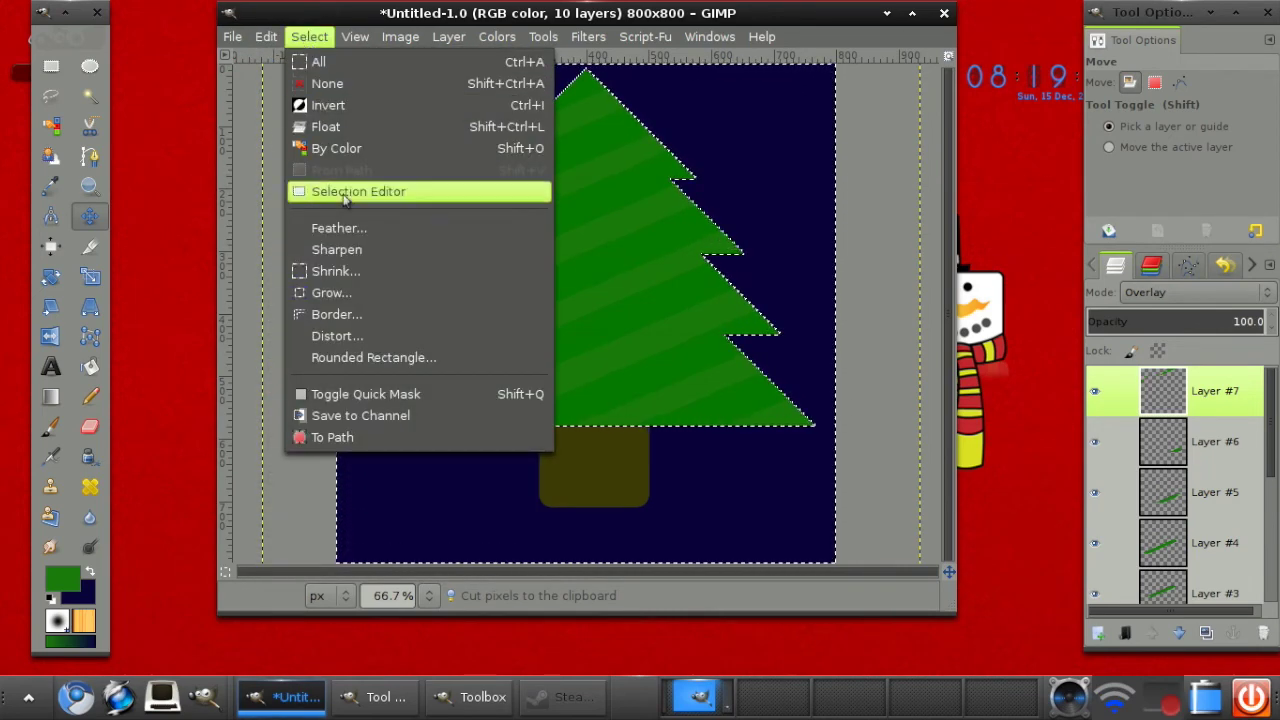
left_click(318, 83)
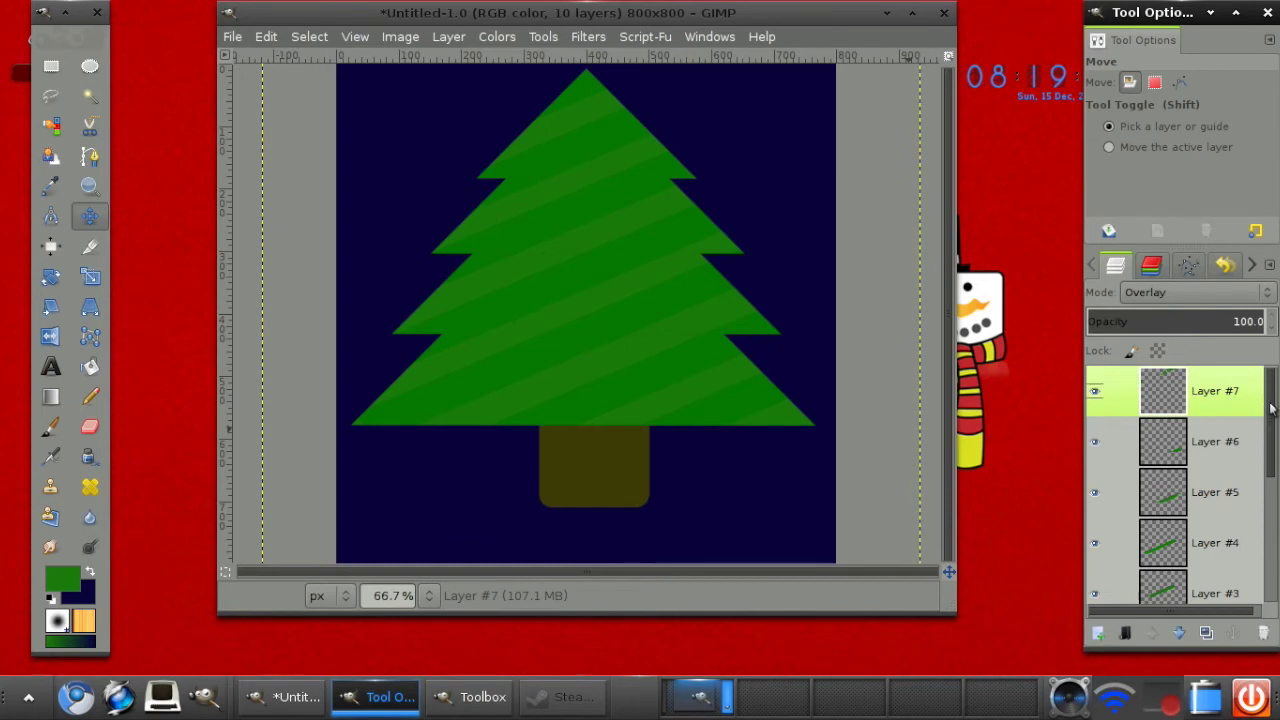
left_click_drag(1272, 408, 1276, 600)
Step: Add a new empty layer above the trunk and select a thin strip beneath the tree
left_click(1168, 533)
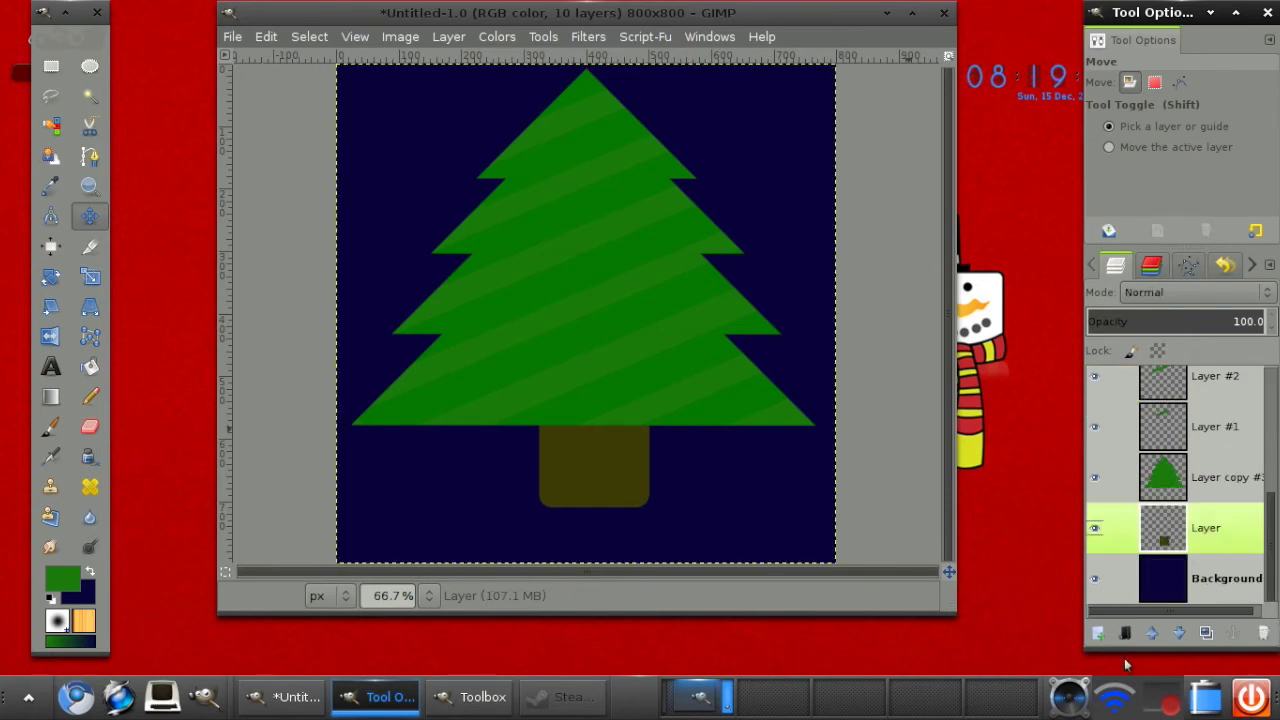
left_click(1097, 636)
left_click(690, 484)
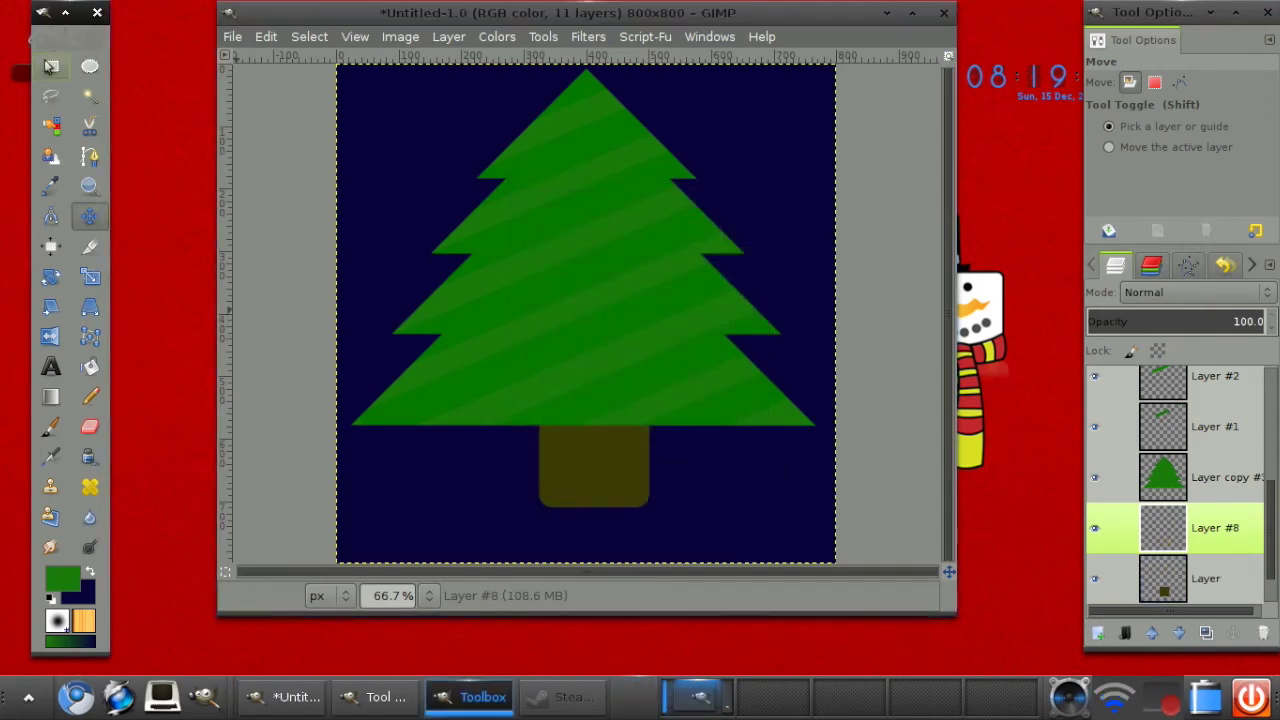
left_click(51, 66)
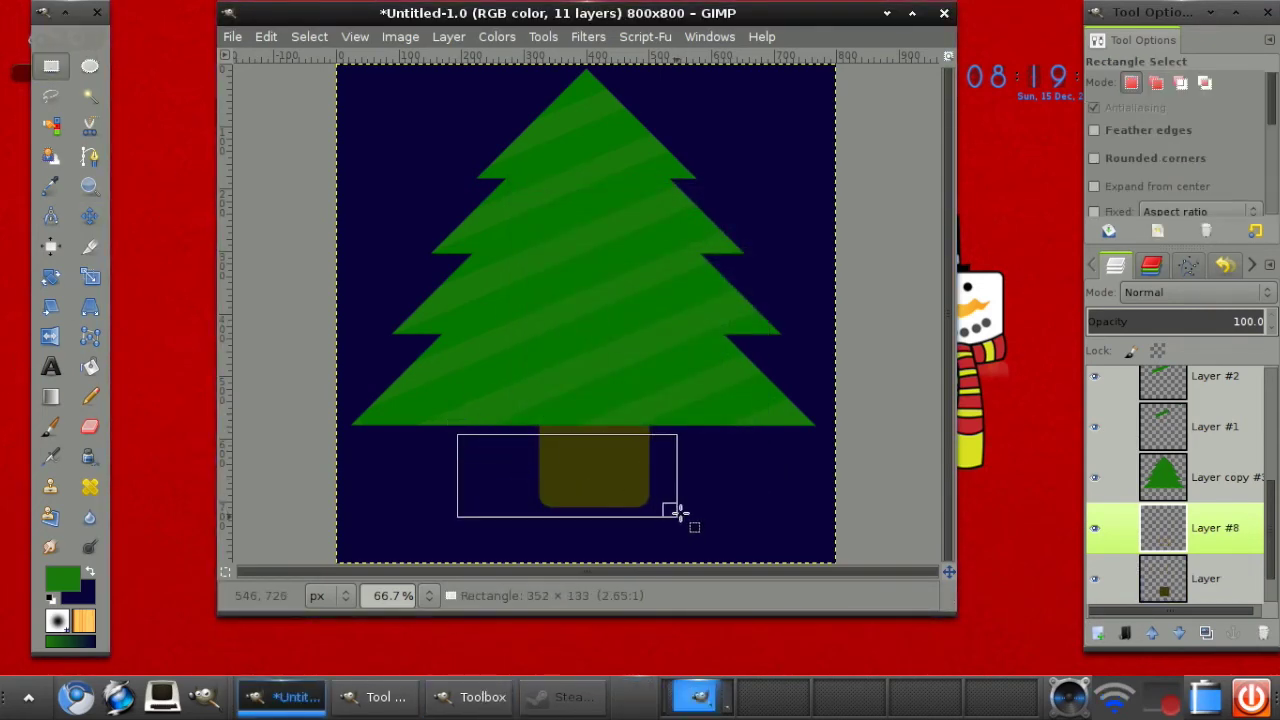
left_click_drag(679, 512, 742, 460)
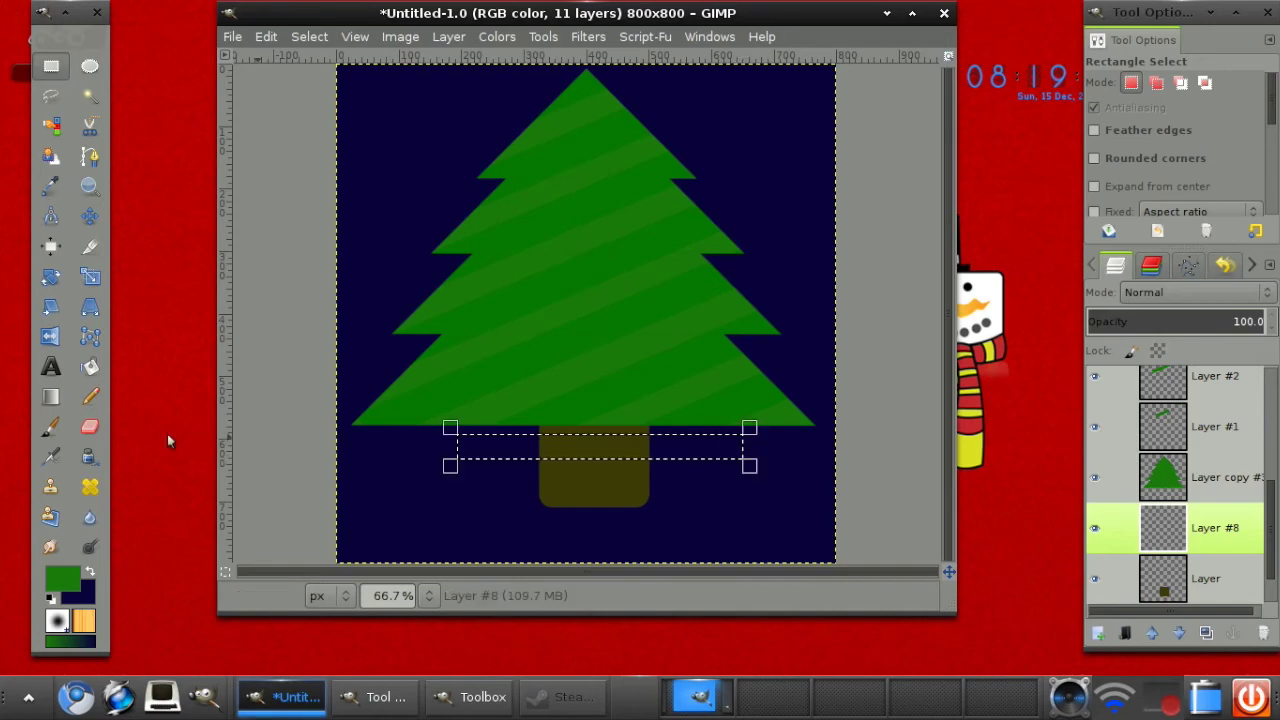
Step: Fill the strip with dark brown and clear the selection
left_click(87, 369)
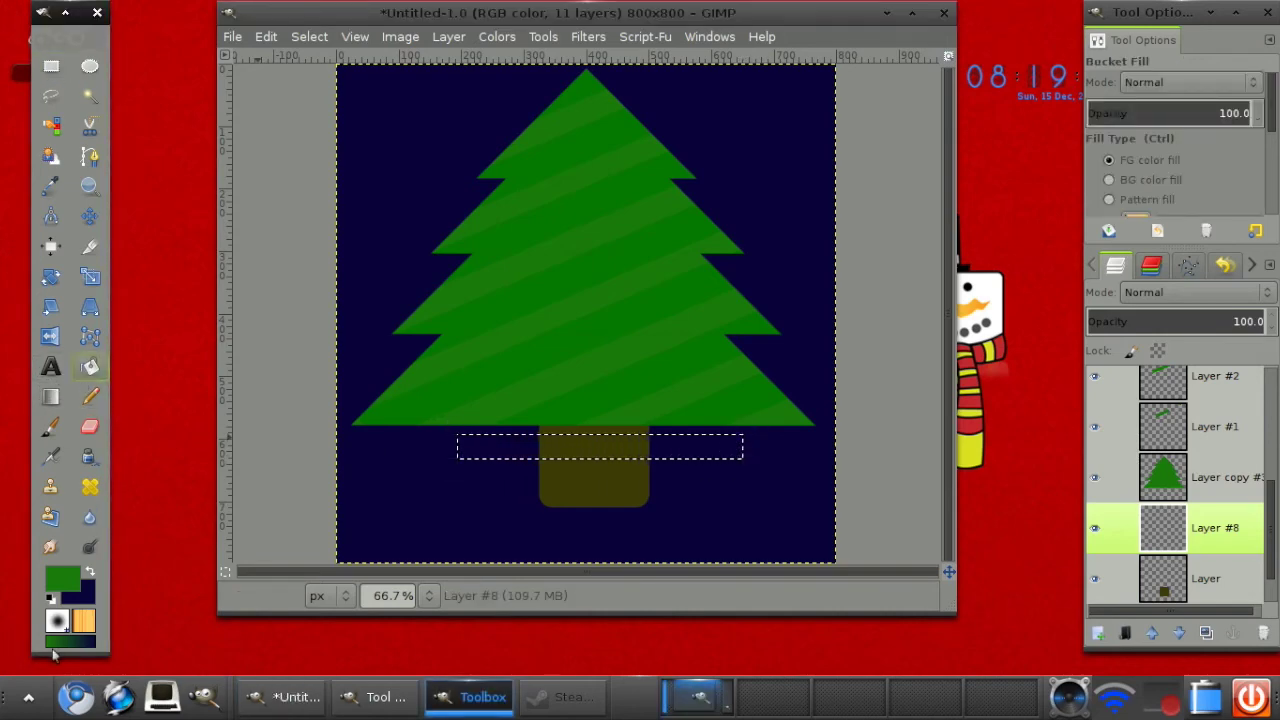
left_click(63, 578)
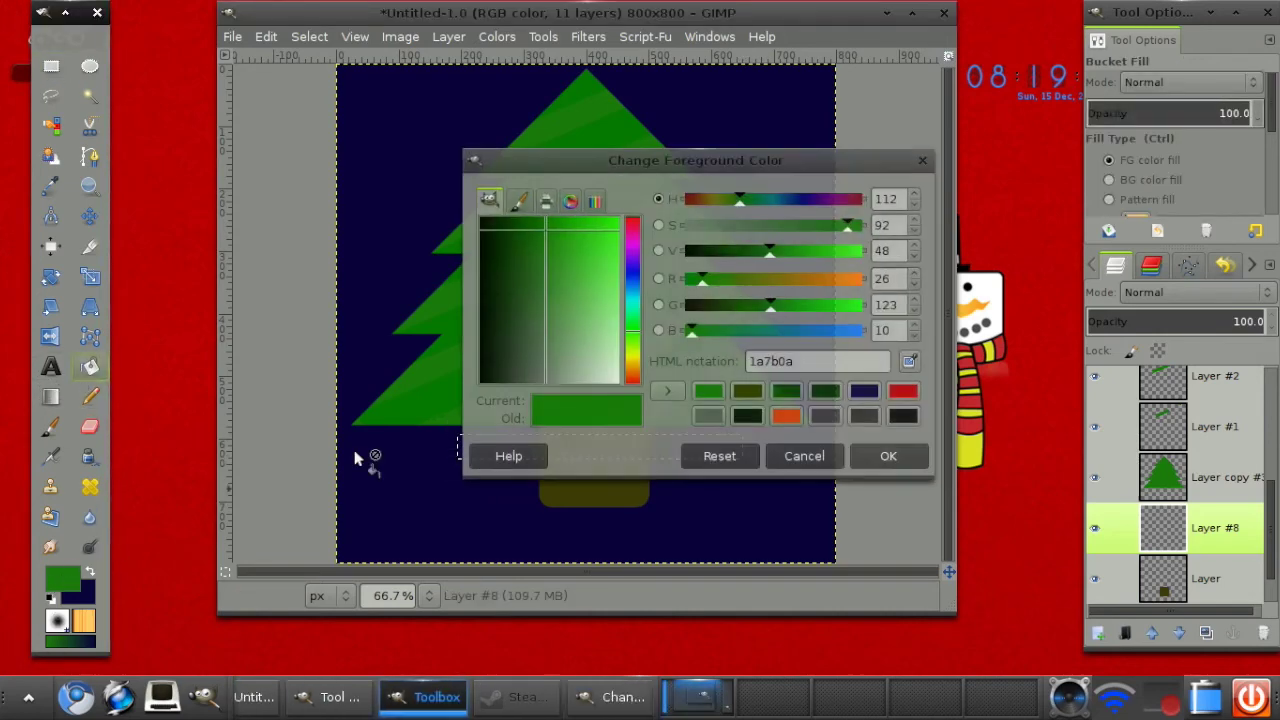
left_click(748, 392)
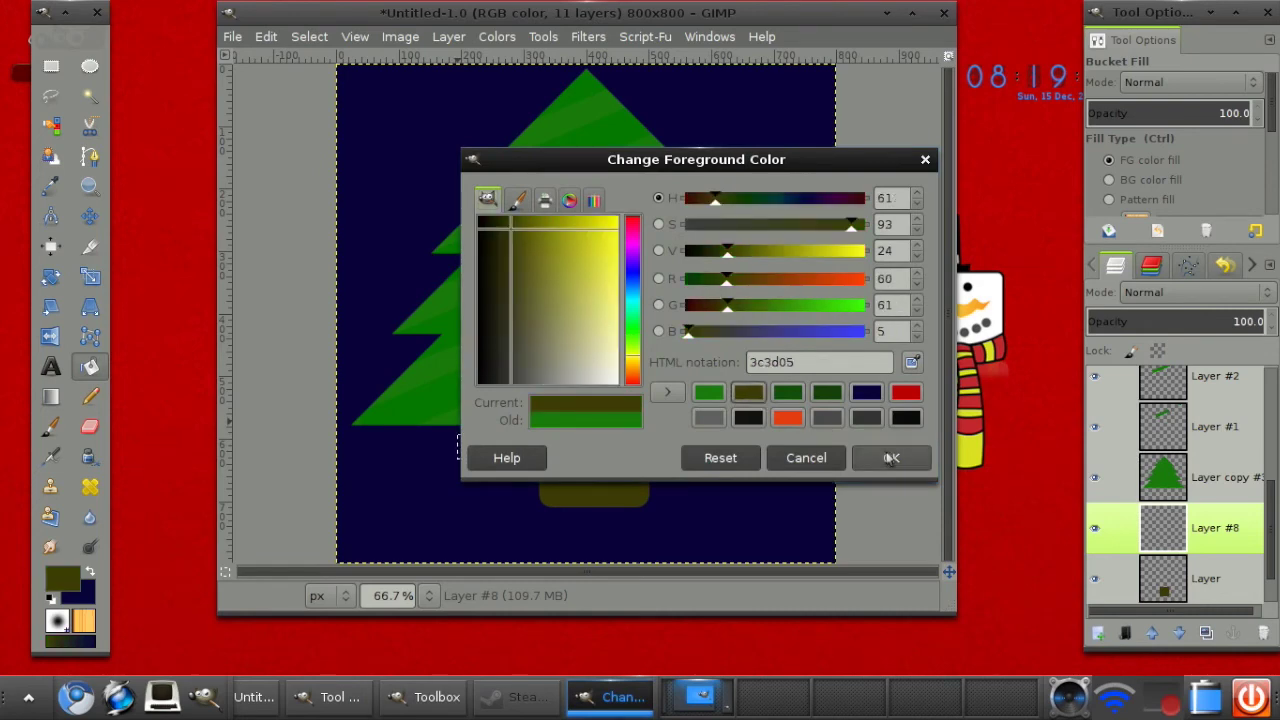
left_click(890, 458)
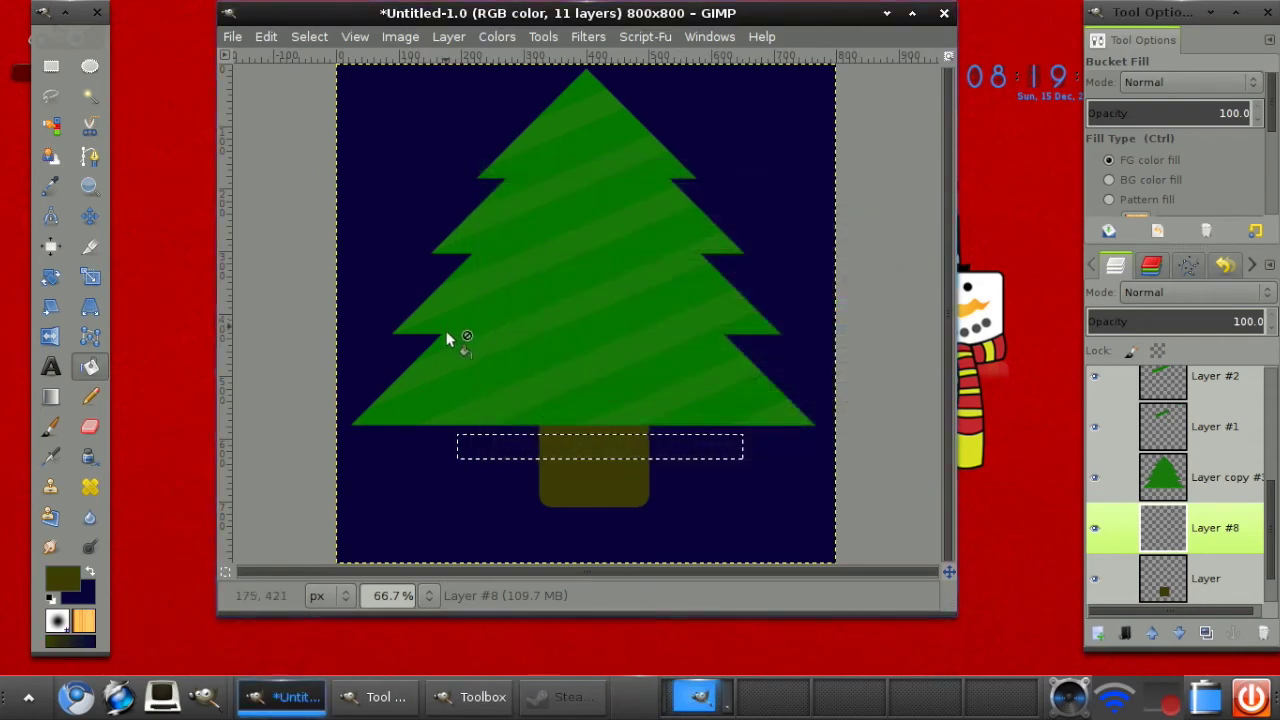
left_click(505, 446)
left_click(300, 40)
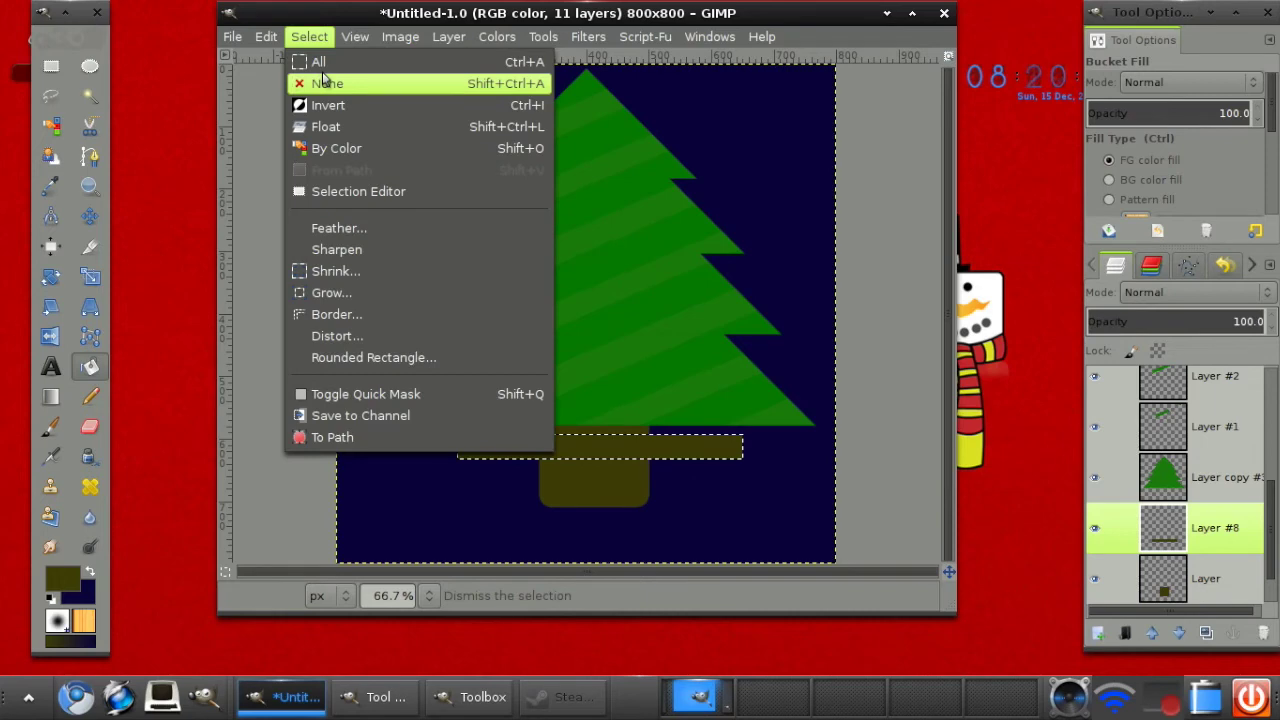
left_click(320, 83)
Step: Rotate the brown bar layer about 25 degrees and shift it up and left
left_click(51, 277)
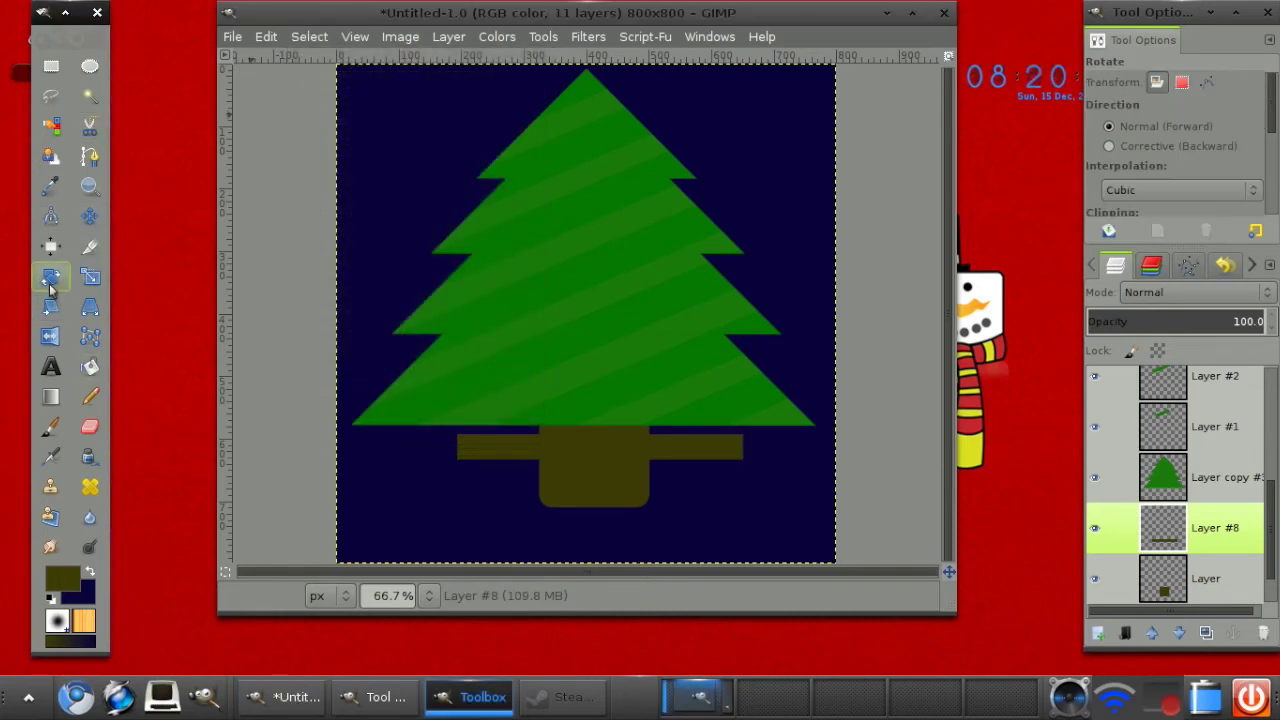
left_click(487, 441)
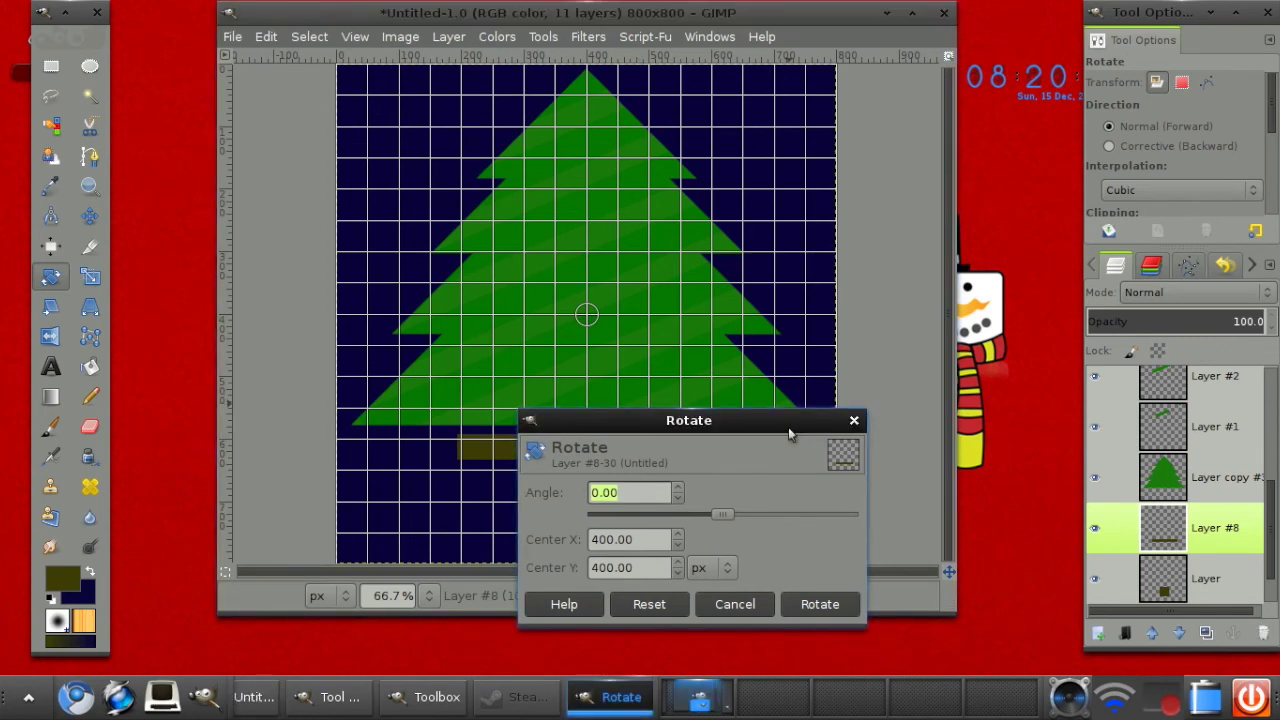
left_click_drag(792, 430, 1111, 374)
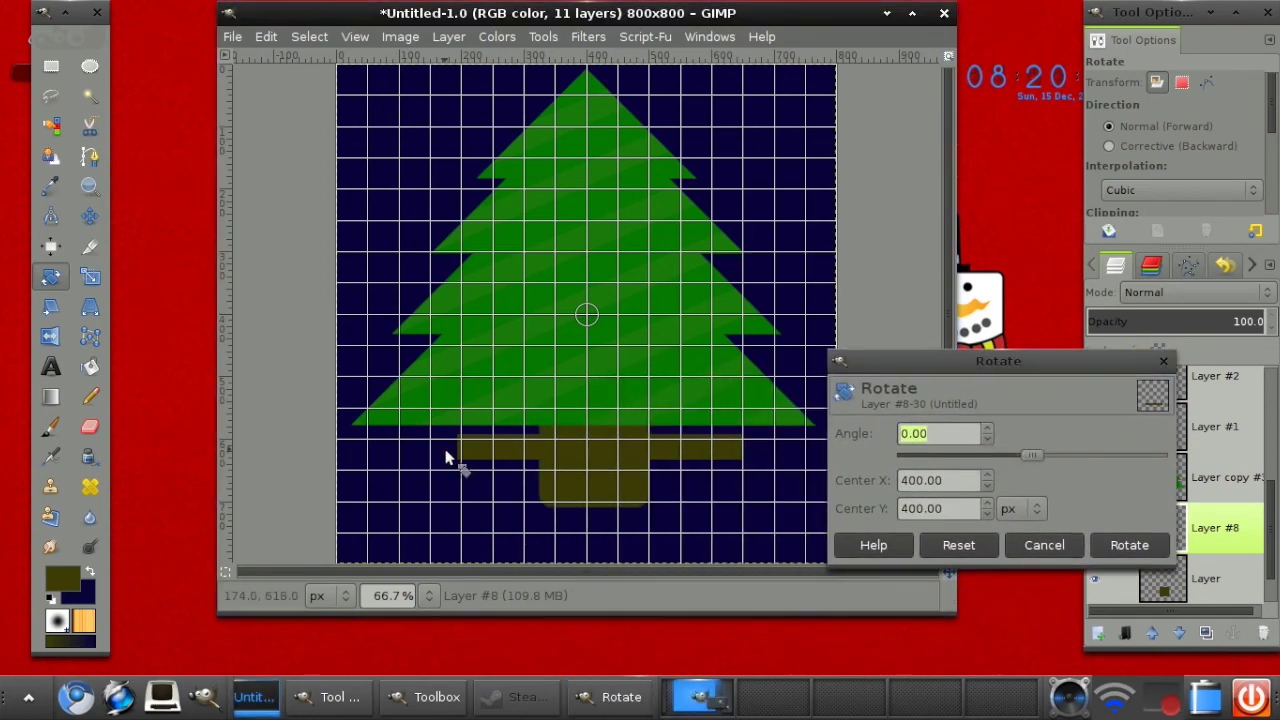
left_click_drag(455, 473, 510, 545)
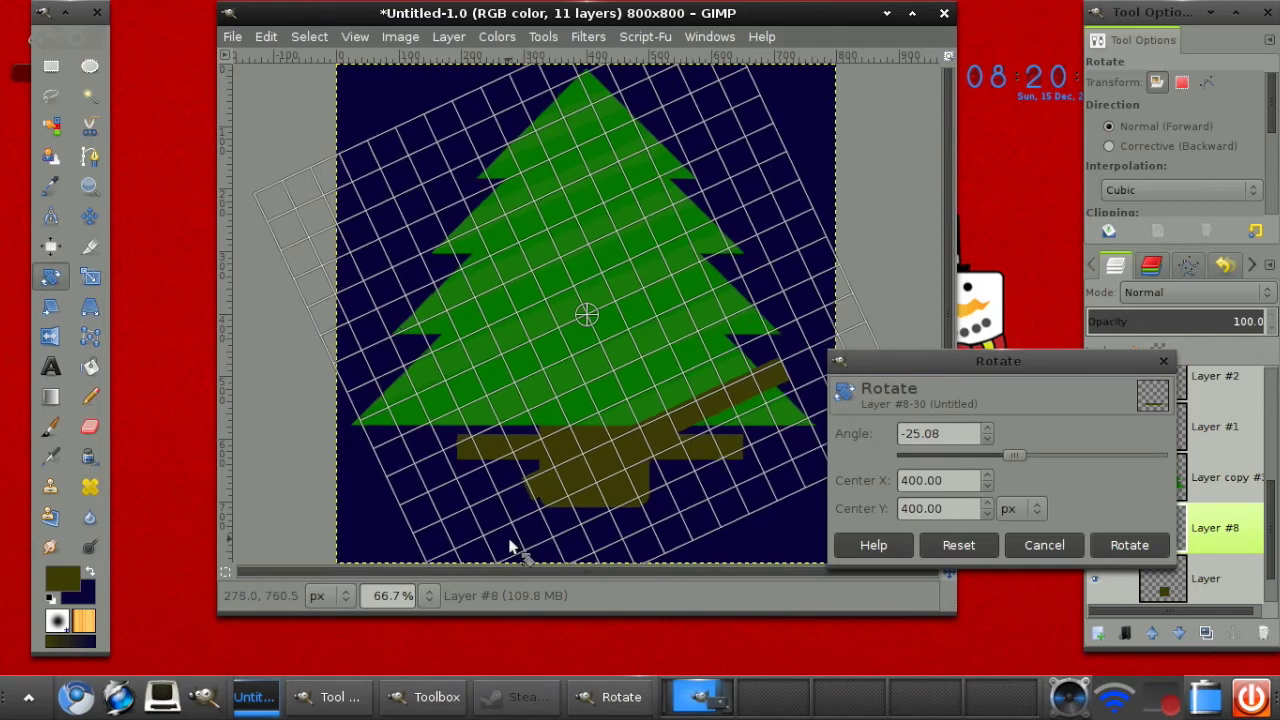
left_click(1122, 545)
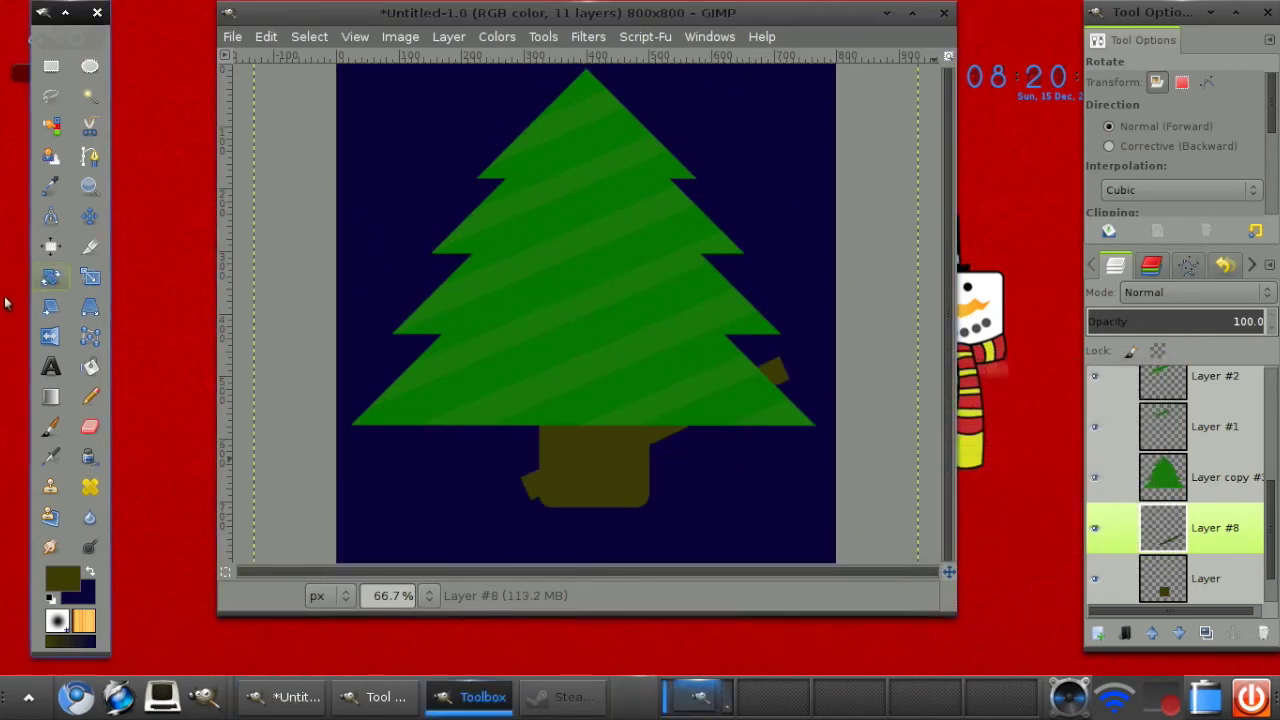
left_click(90, 217)
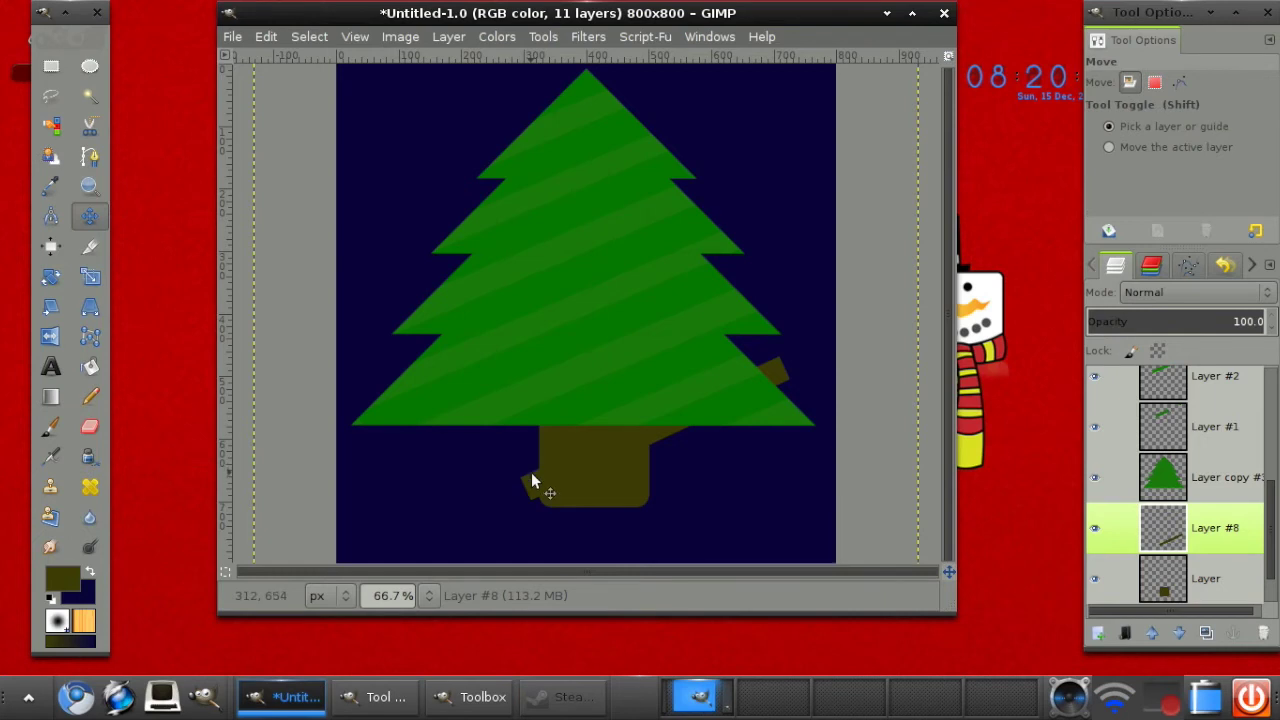
left_click_drag(531, 476, 489, 471)
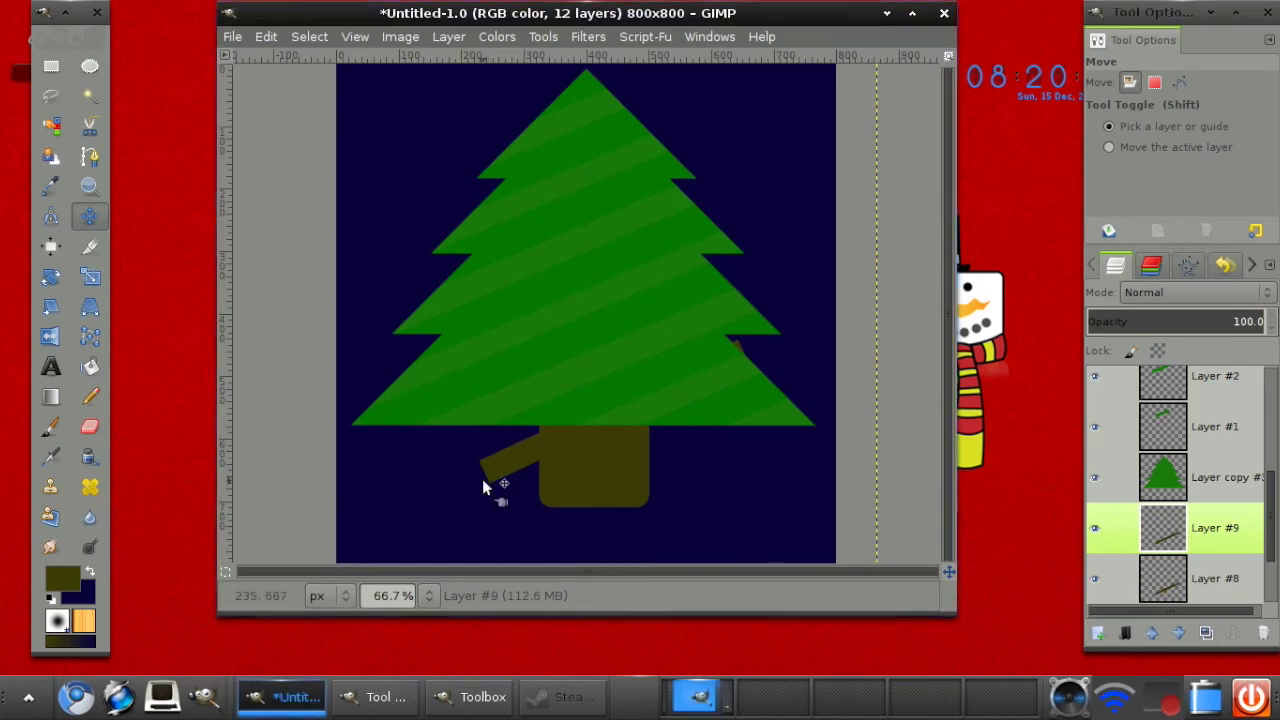
Step: Place the copied bar below the first and set both bar layers, including Layer #8, to Overlay
left_click_drag(506, 463, 532, 489)
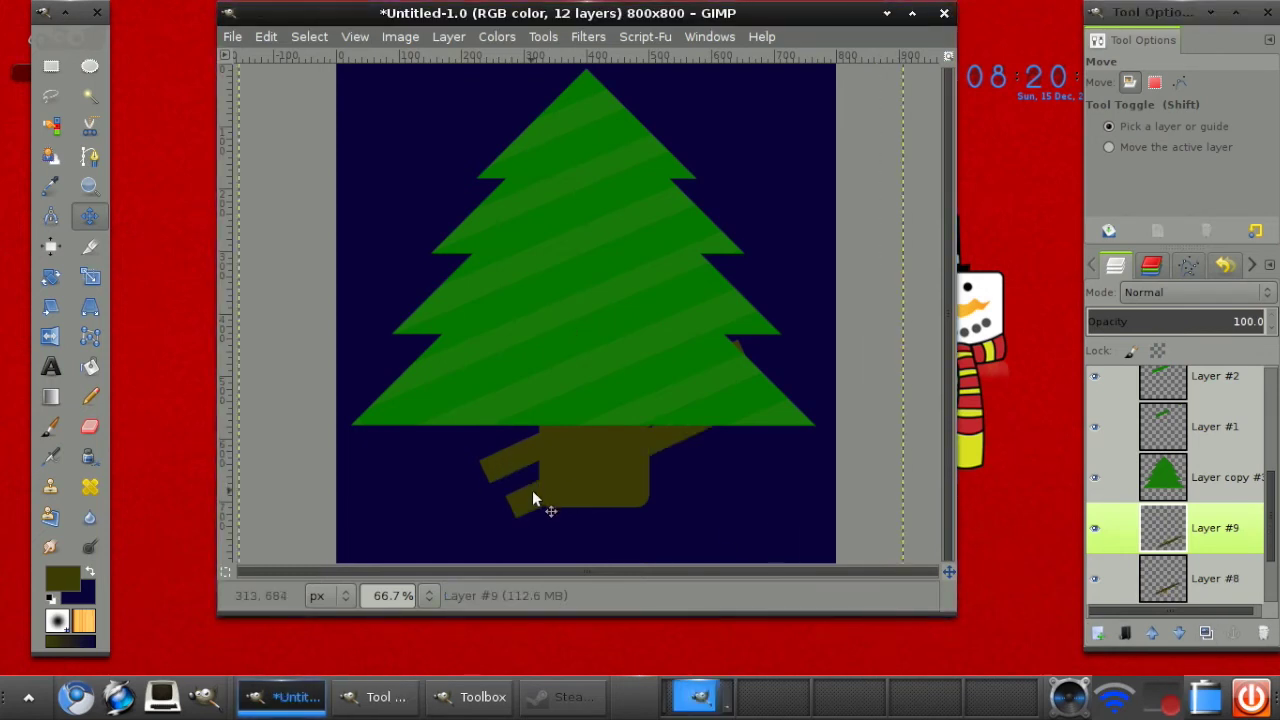
left_click(1153, 289)
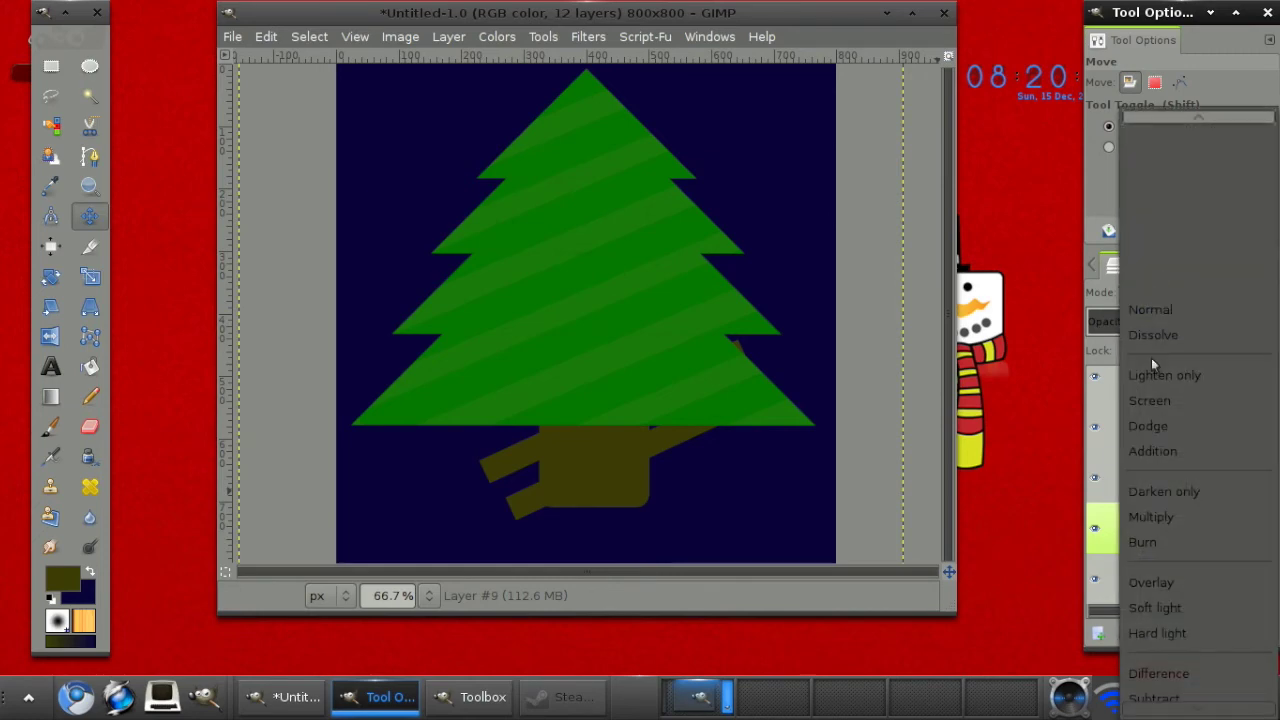
left_click(1160, 581)
left_click(1163, 584)
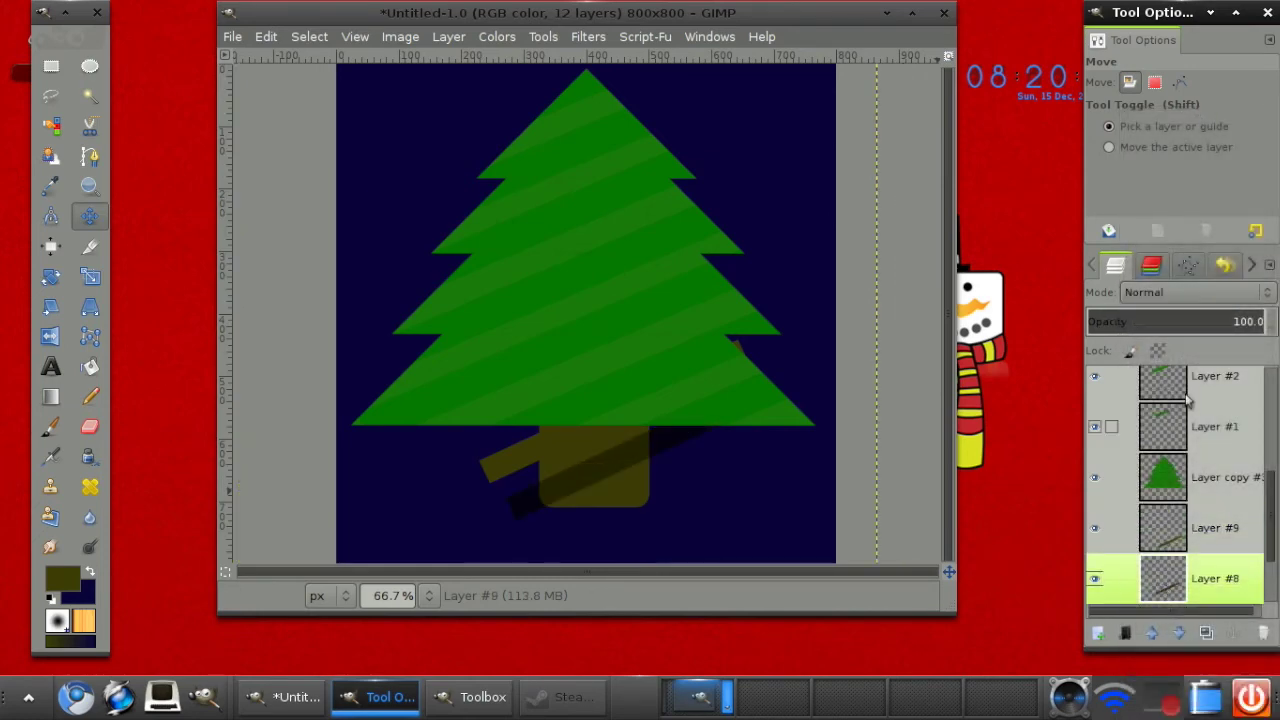
left_click(1190, 289)
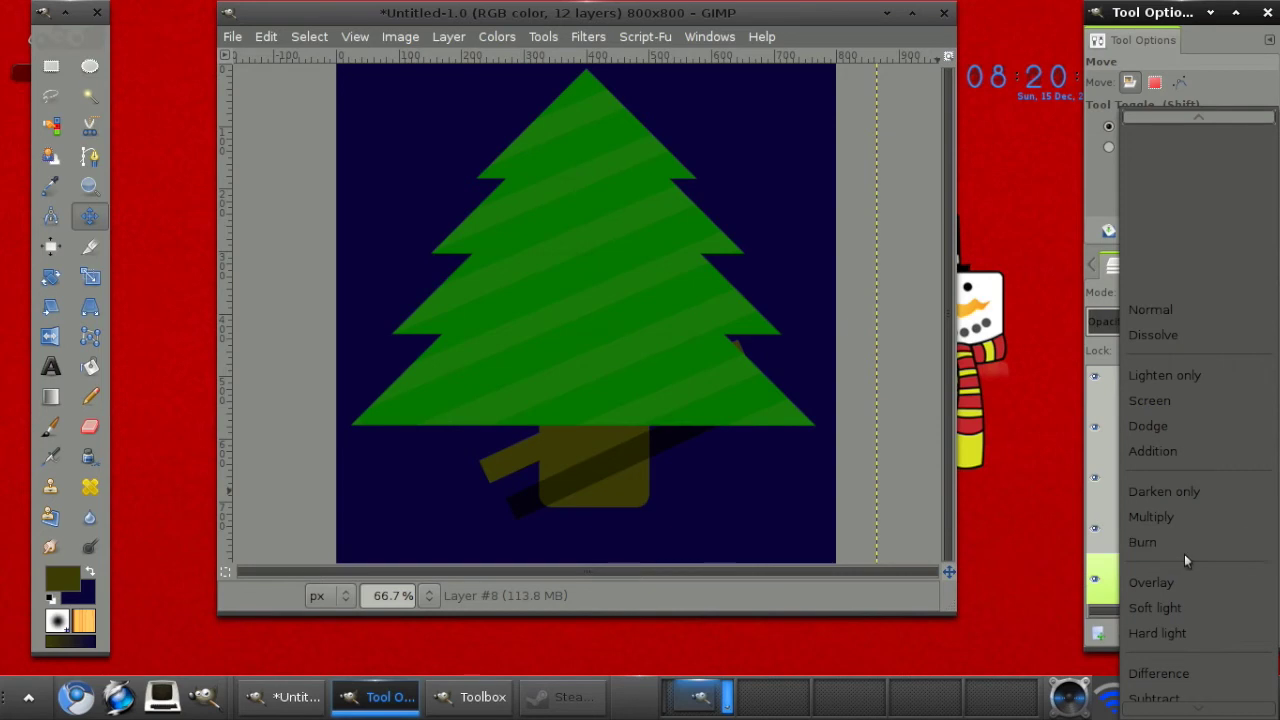
left_click(1177, 582)
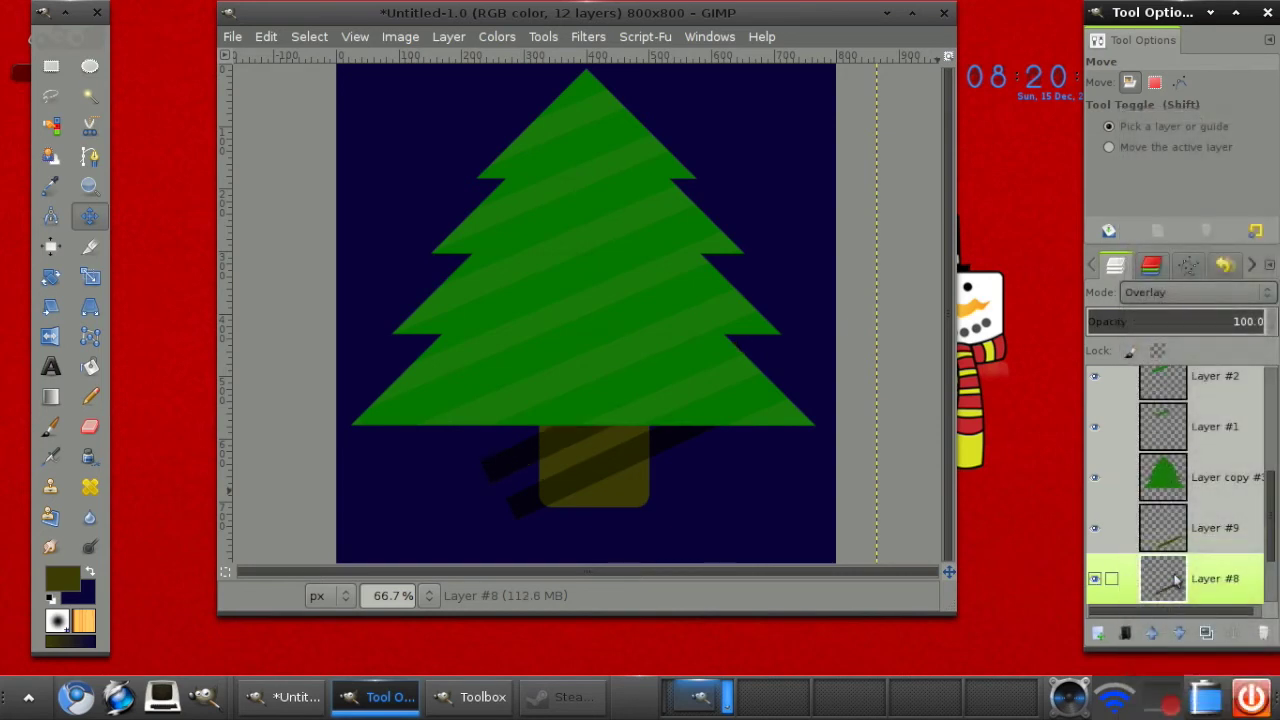
Step: Duplicate the Layer #8 stripe and move the copy down-right below the trunk
left_click(1206, 633)
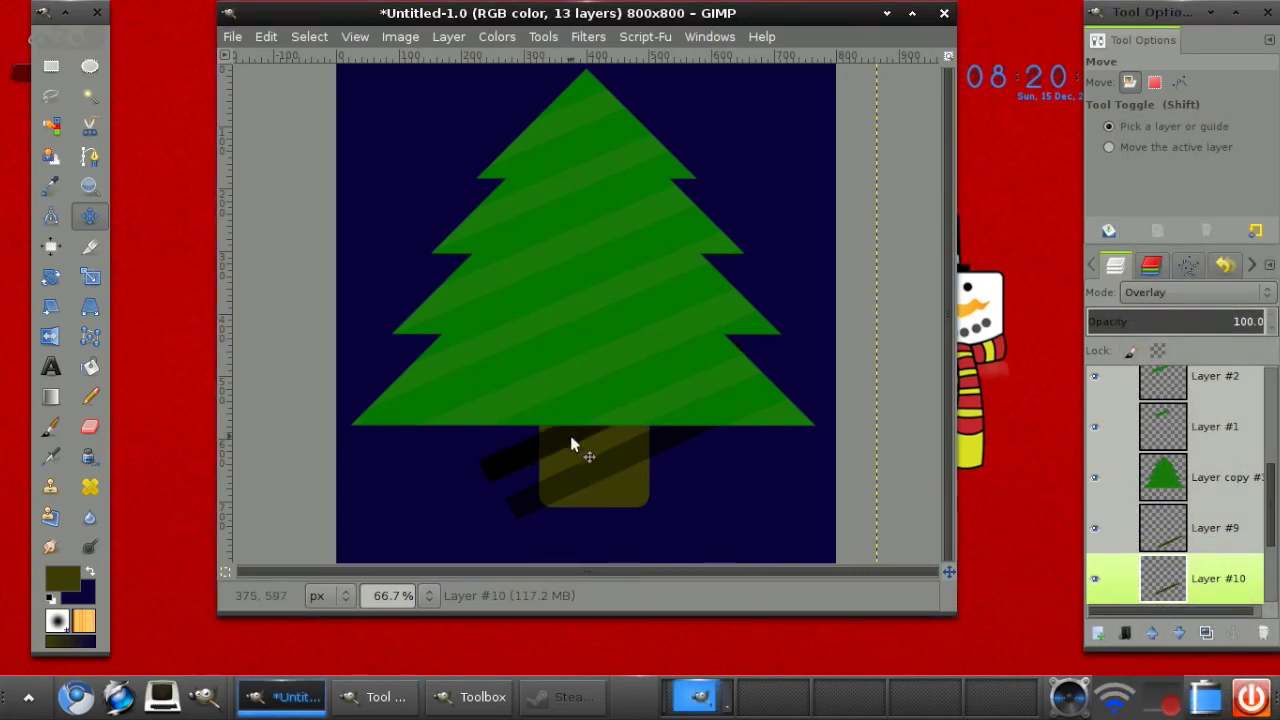
left_click_drag(572, 443, 614, 519)
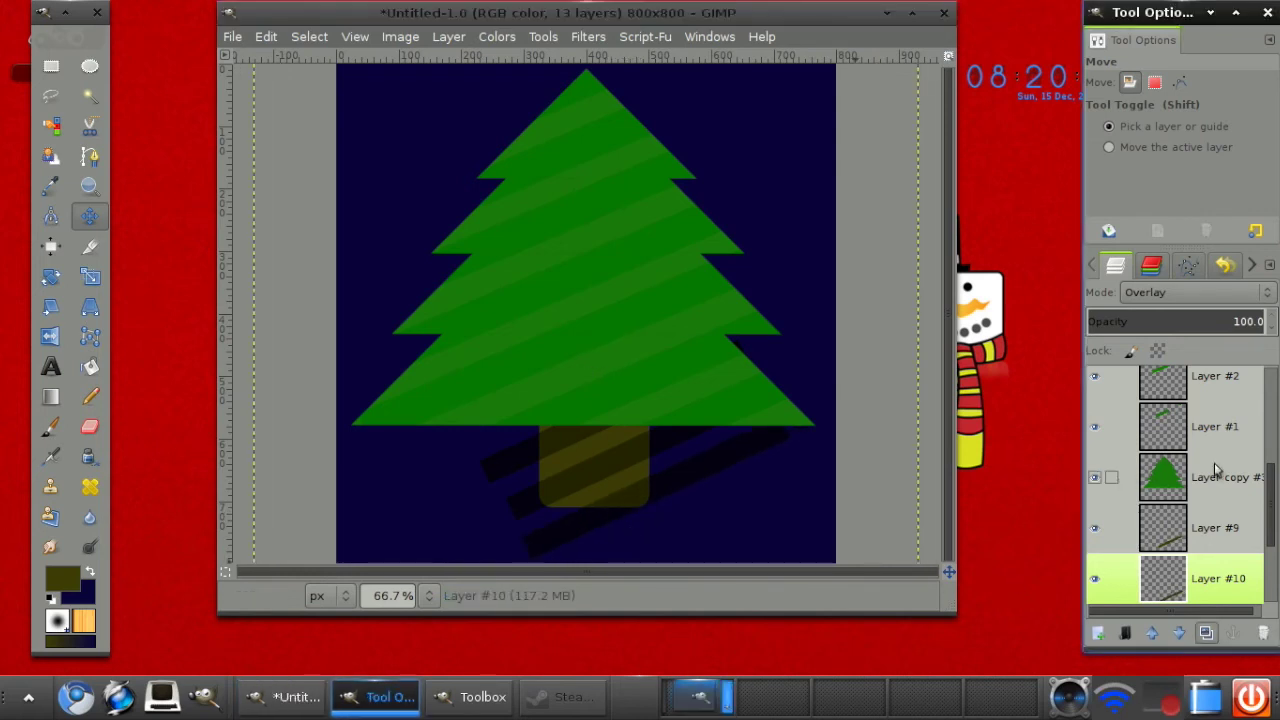
scroll(1118, 528, "down", 3)
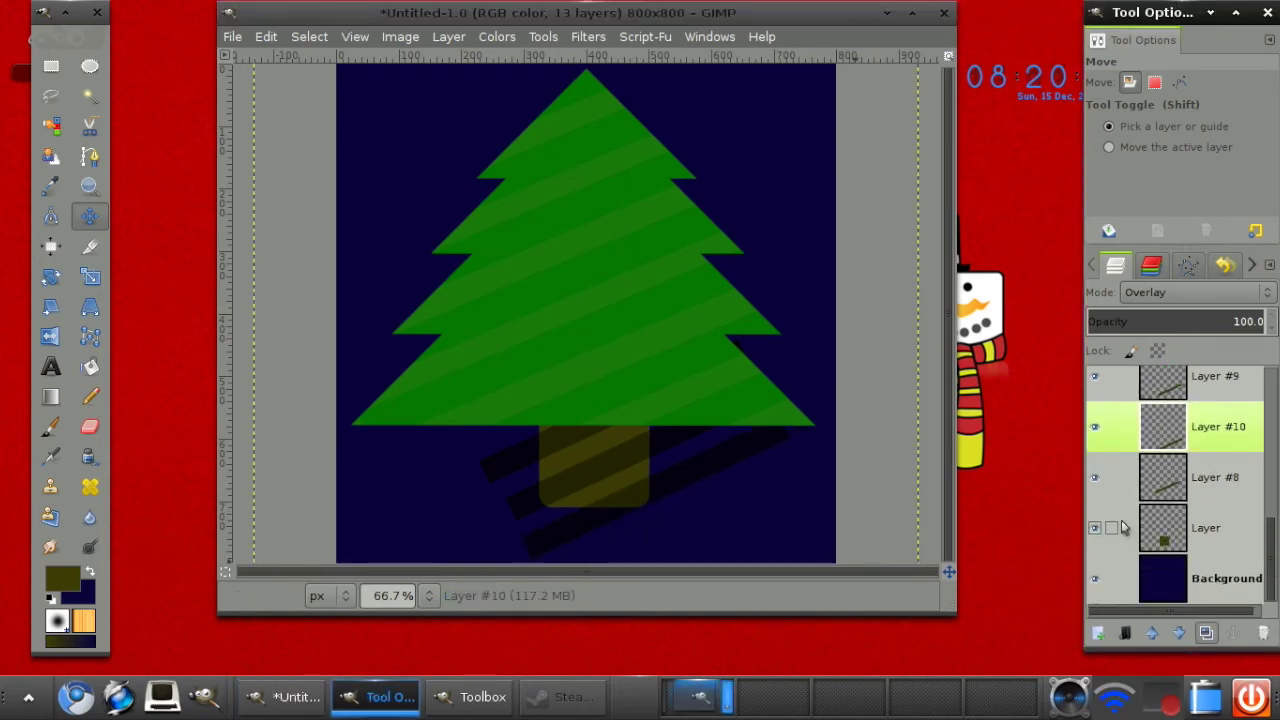
left_click(1122, 528)
Step: Load the trunk layer's outline as a selection and invert it
right_click(1122, 528)
left_click(1005, 521)
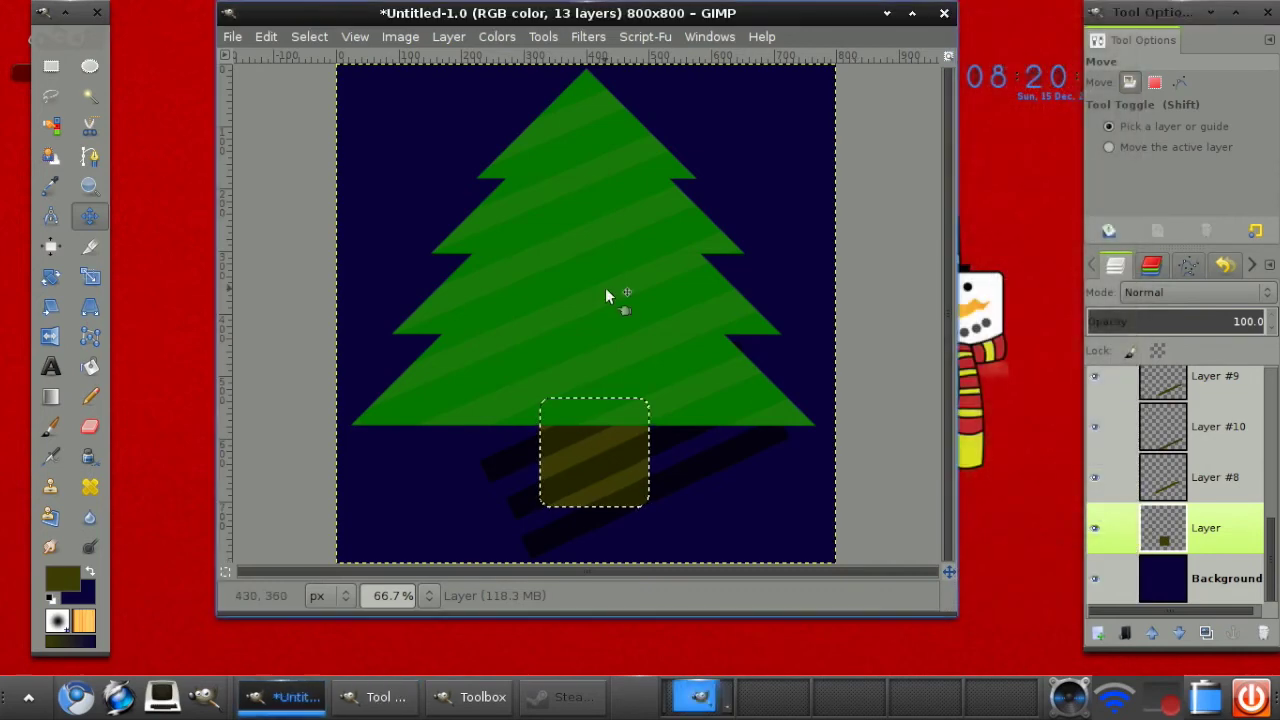
left_click(266, 36)
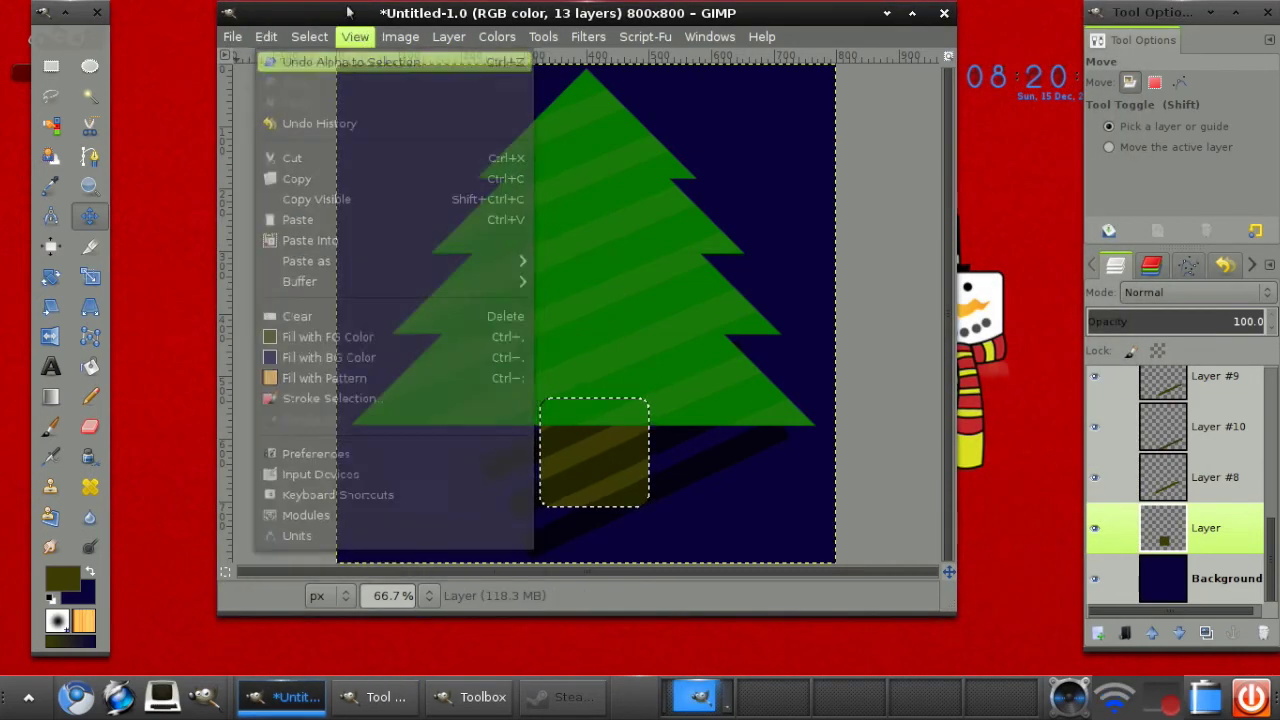
mouse_move(309, 36)
left_click(335, 105)
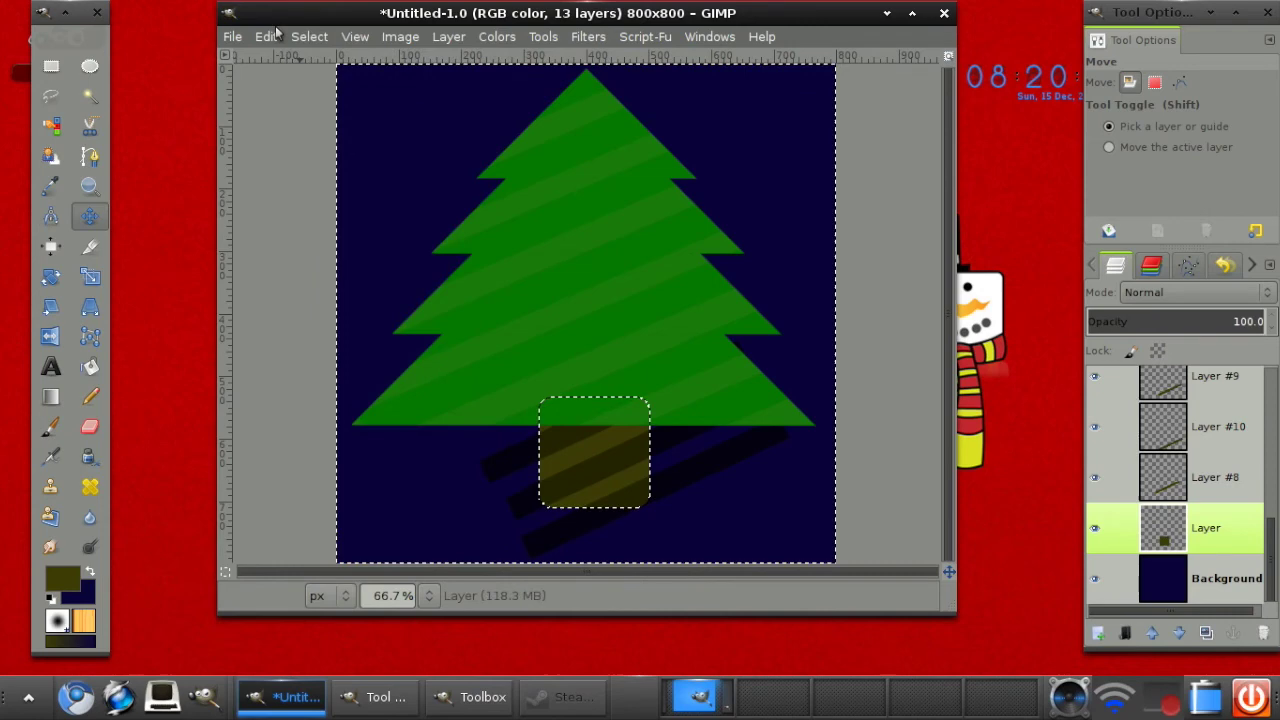
Step: Cut the stripe parts lying outside the trunk from Layer #8 and Layer #10
left_click(1212, 488)
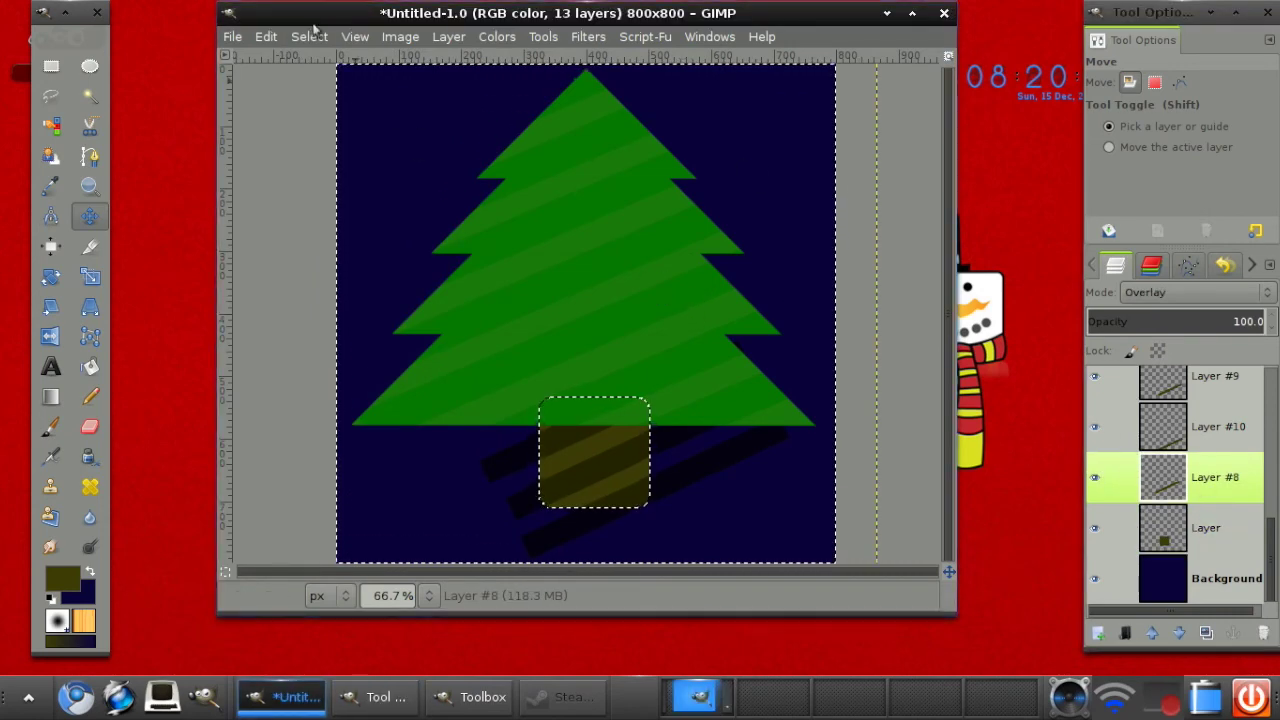
left_click(266, 36)
left_click(300, 163)
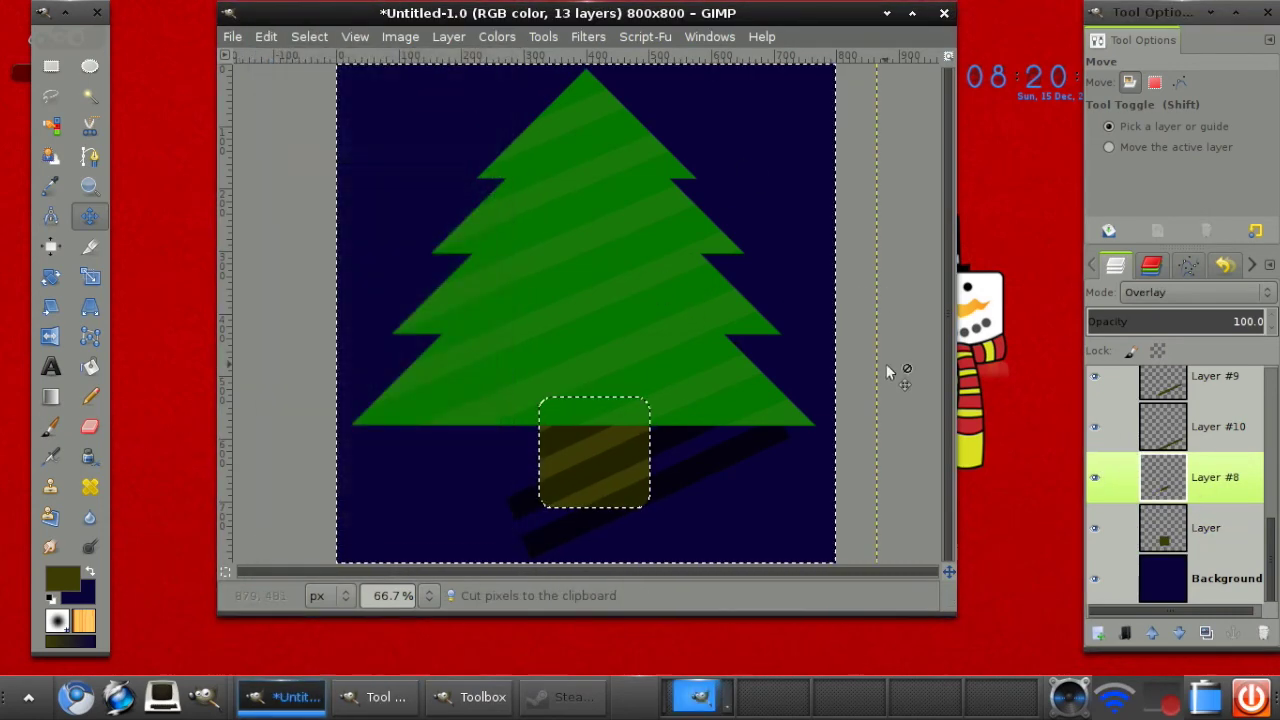
left_click(1210, 426)
left_click(266, 36)
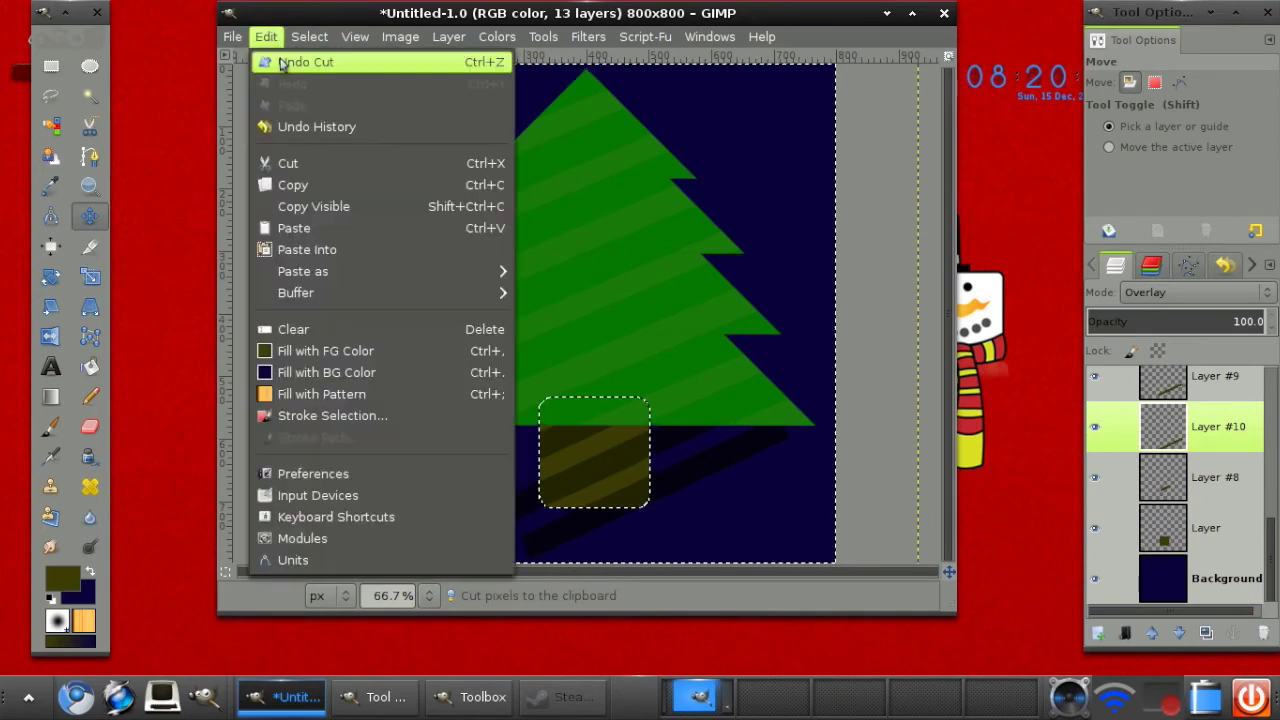
left_click(300, 163)
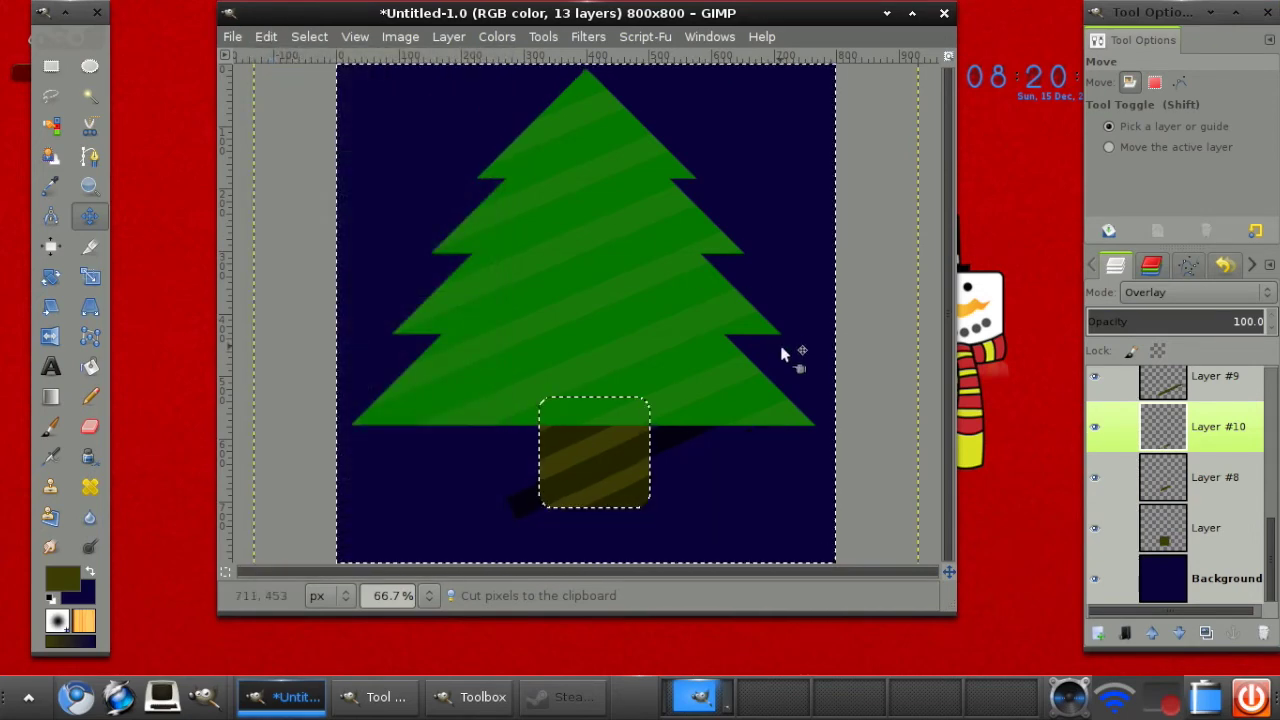
Step: Cut the dark shadow outside the trunk from Layer #9 and clear the selection
left_click(1210, 384)
left_click(266, 36)
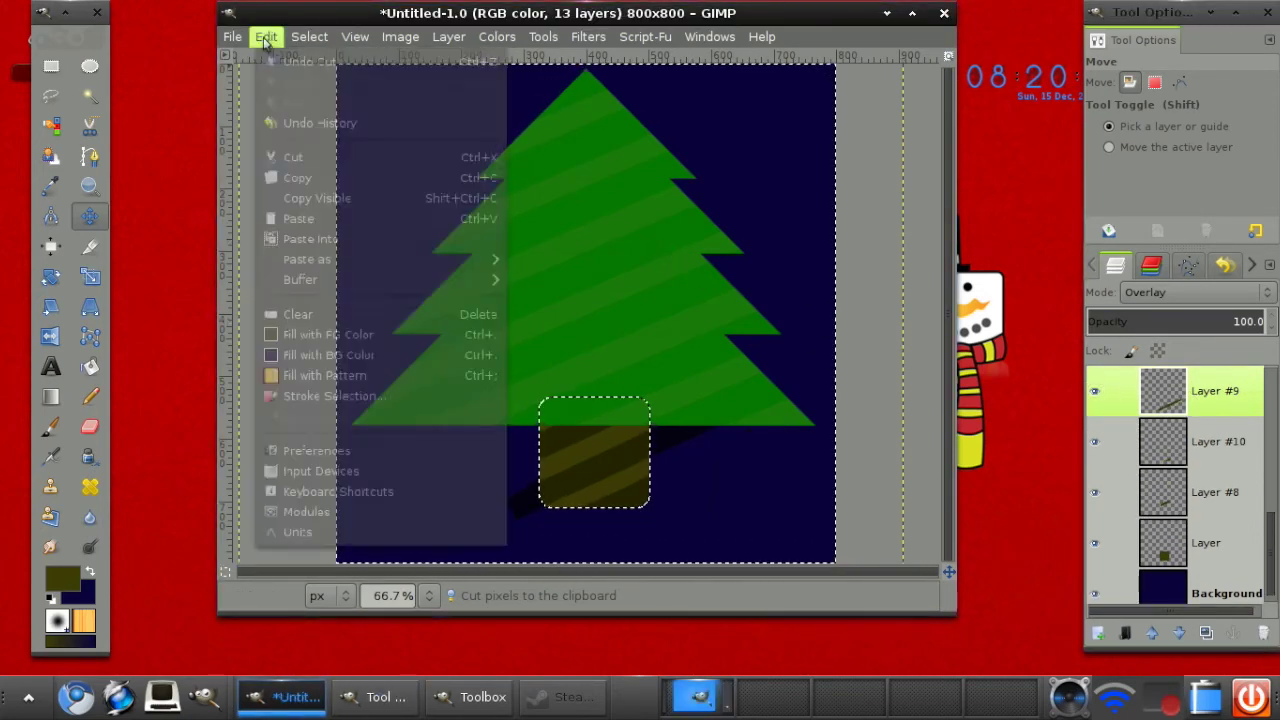
left_click(290, 157)
left_click(309, 36)
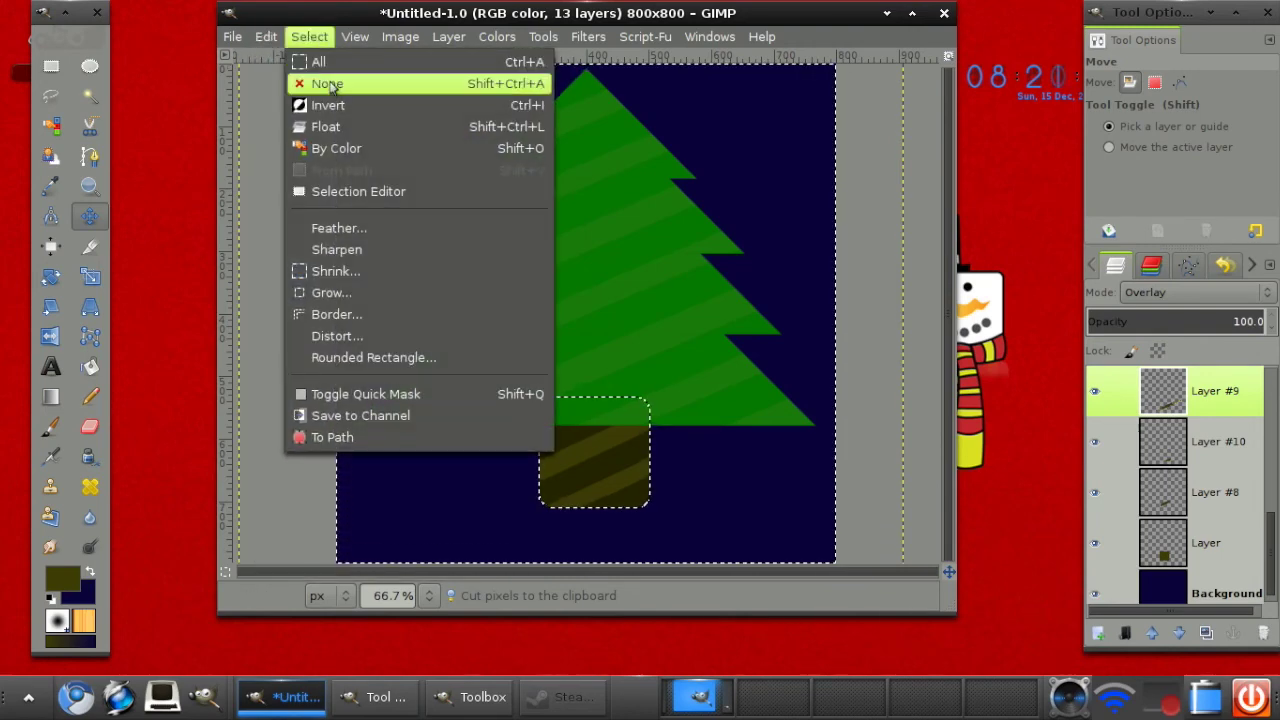
left_click(328, 84)
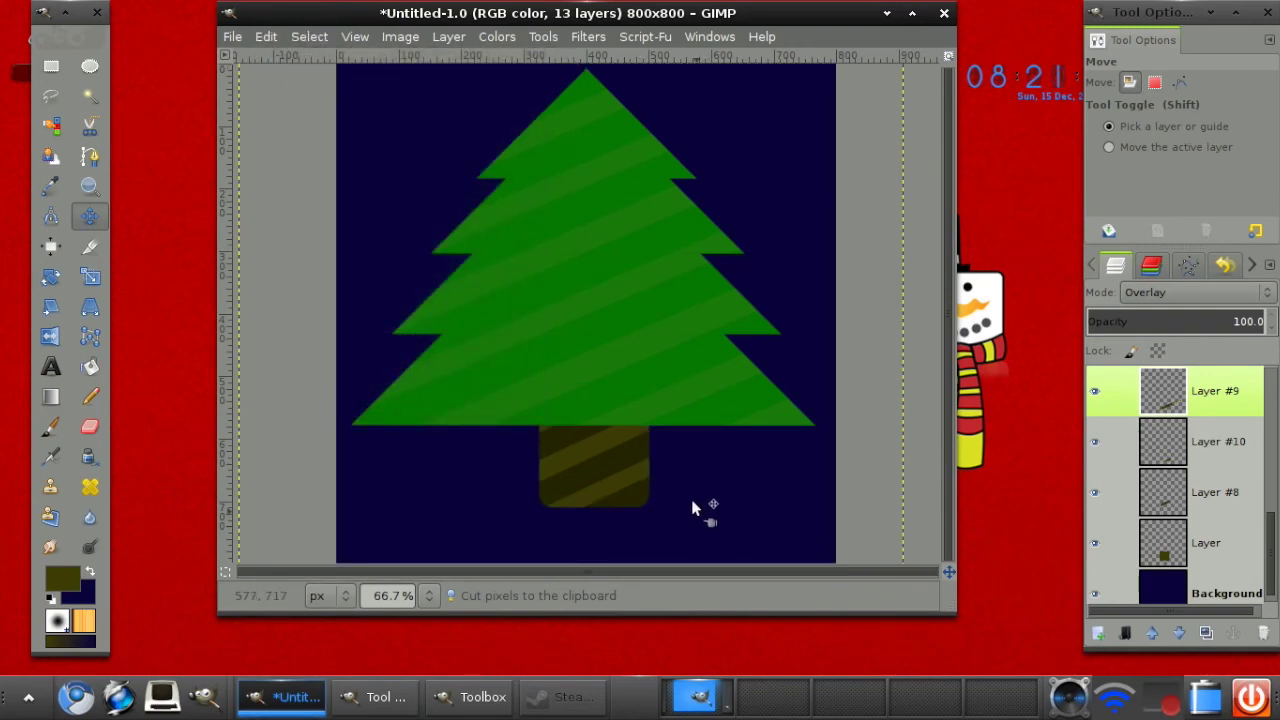
left_click(1275, 505)
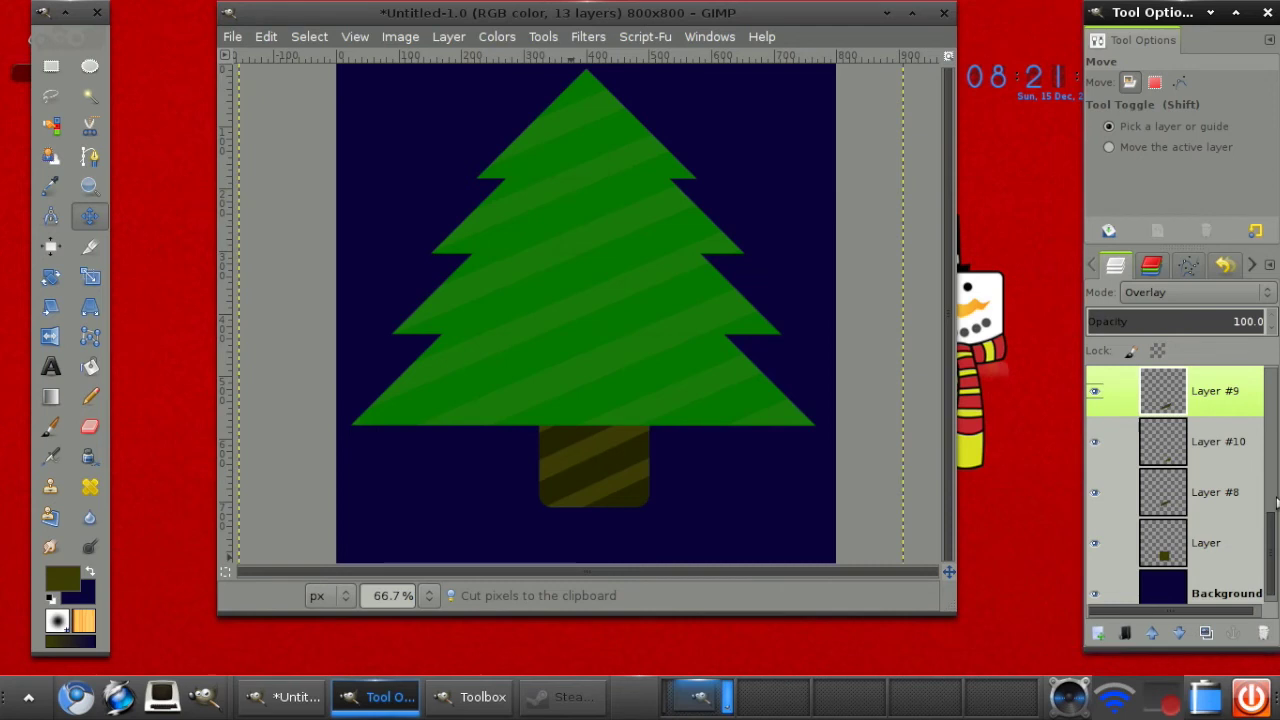
Step: Add a new transparent layer, Layer #11, above Layer #7
left_click_drag(1273, 519, 1257, 346)
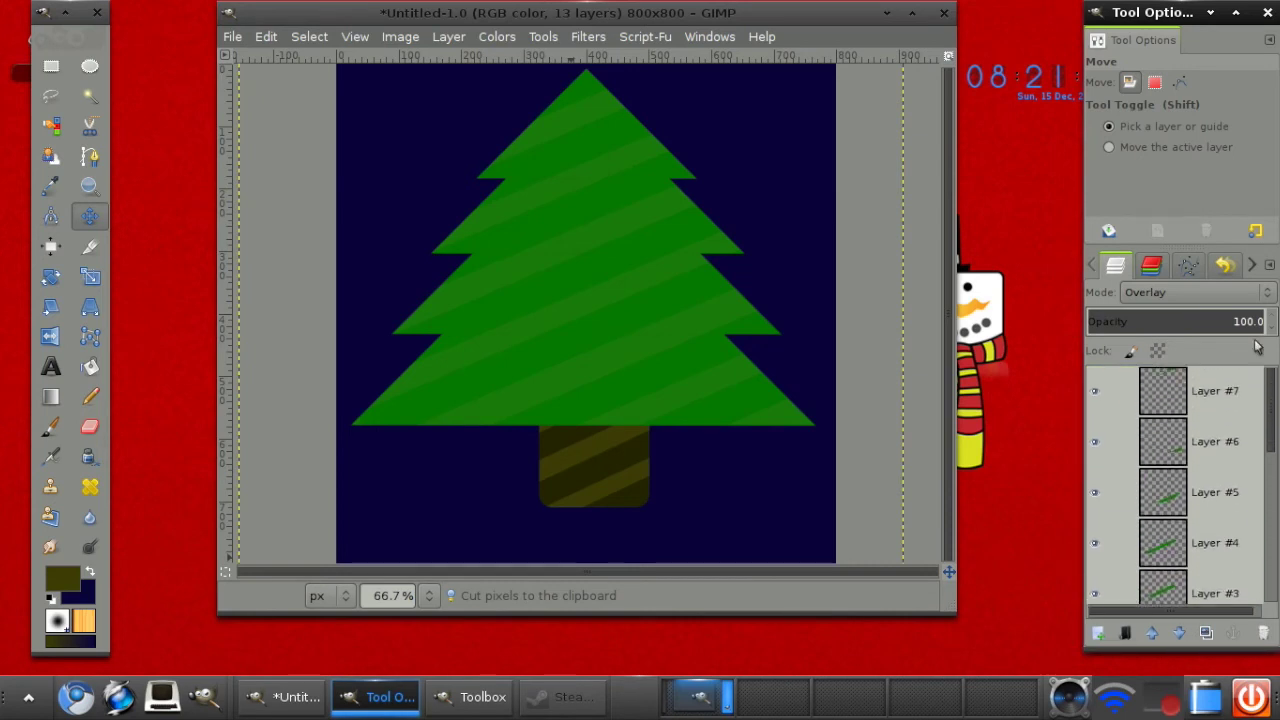
left_click(1150, 405)
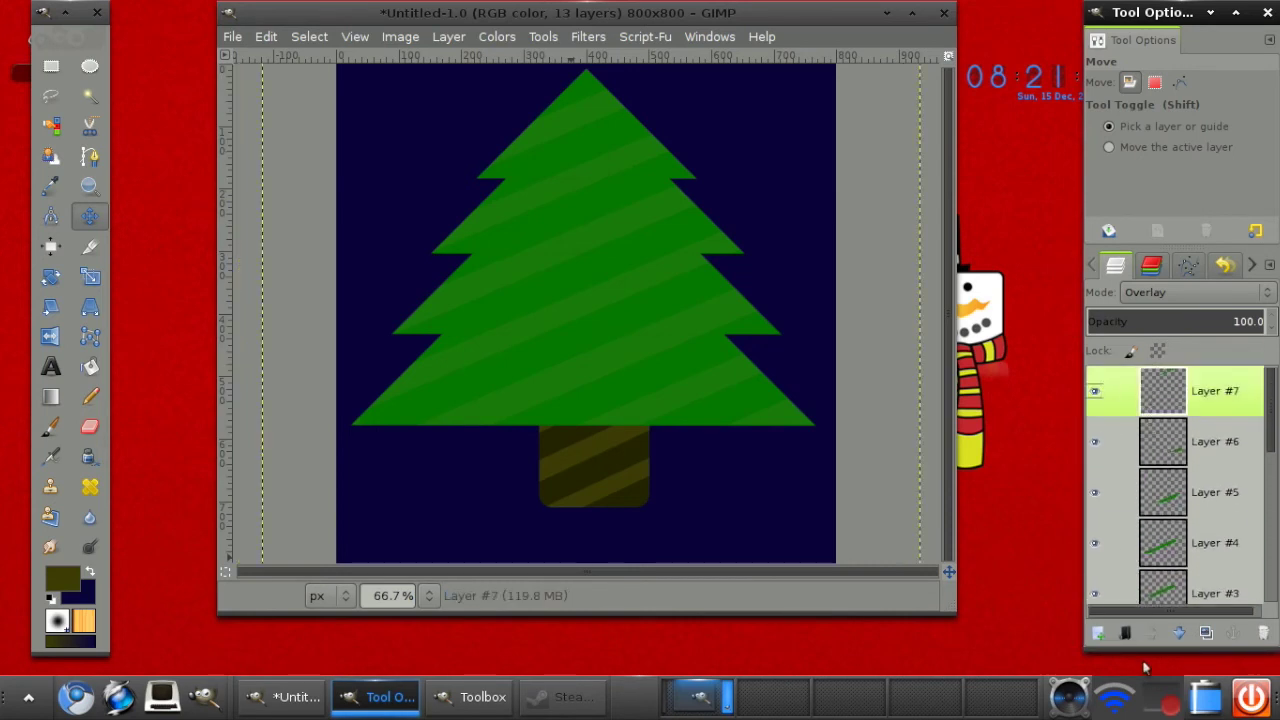
left_click(1097, 633)
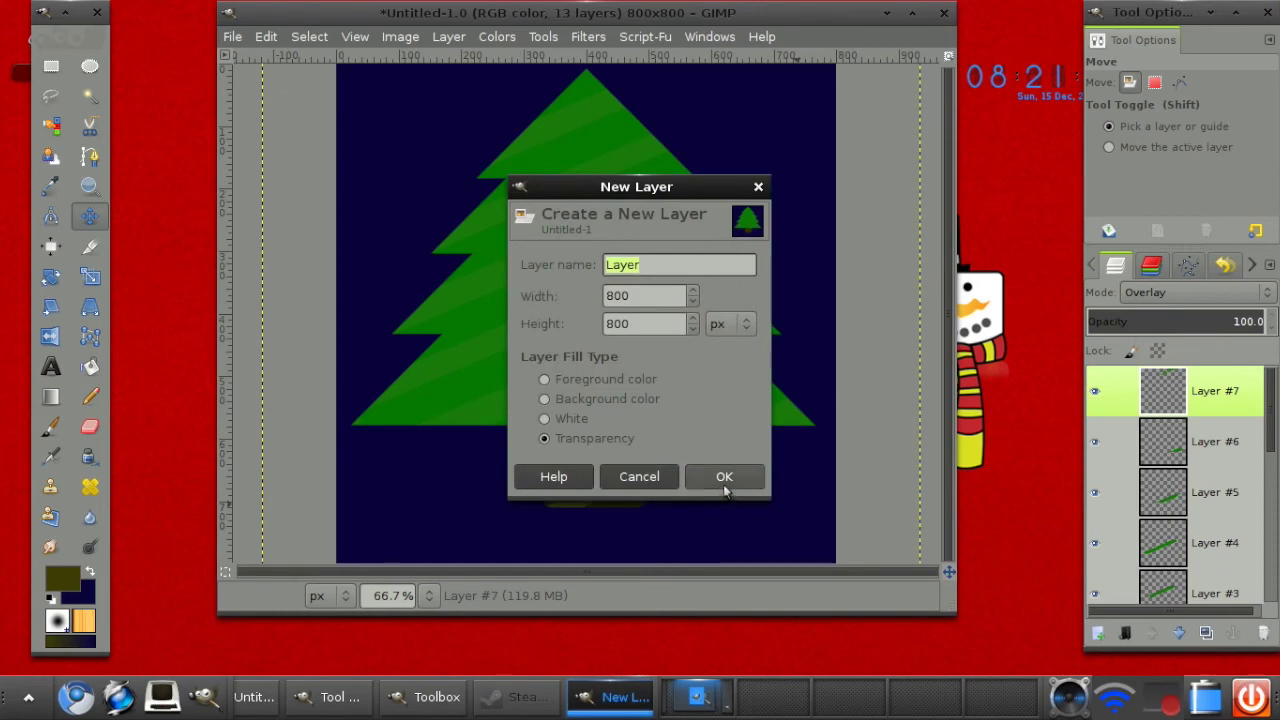
left_click(722, 472)
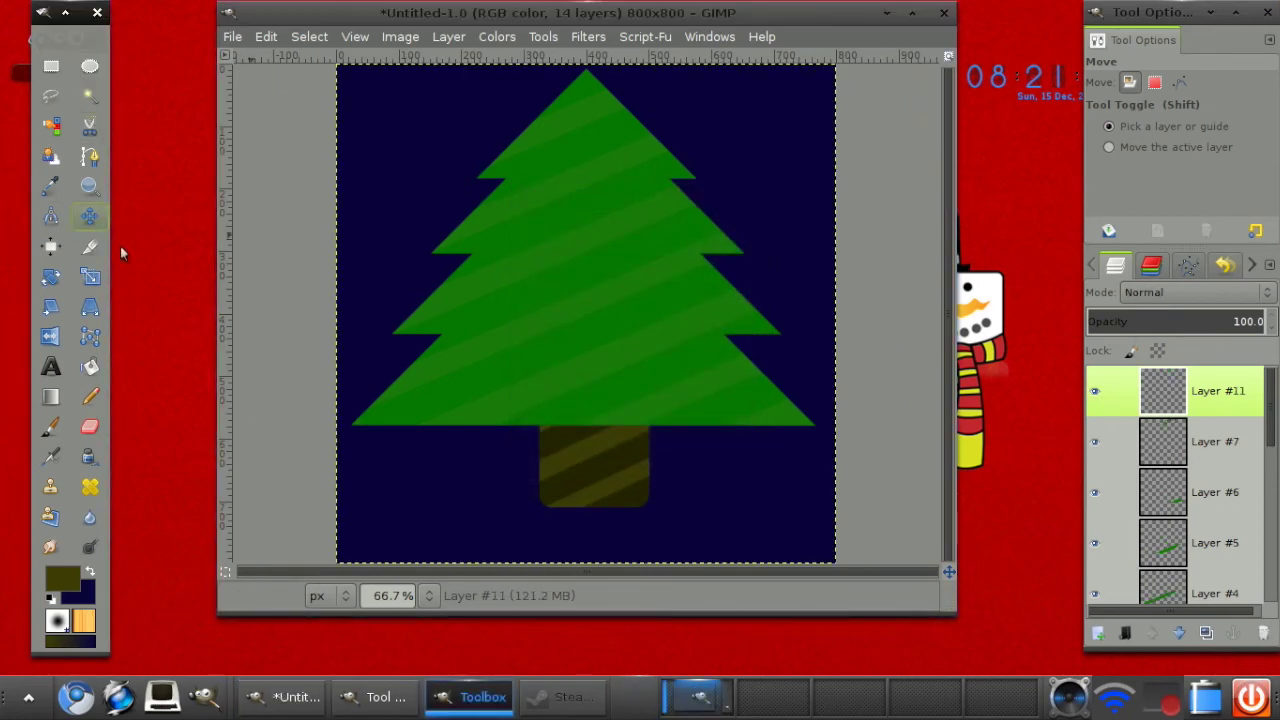
Step: Pick the Paintbrush and start choosing a bright yellow-green foreground colour
left_click(51, 427)
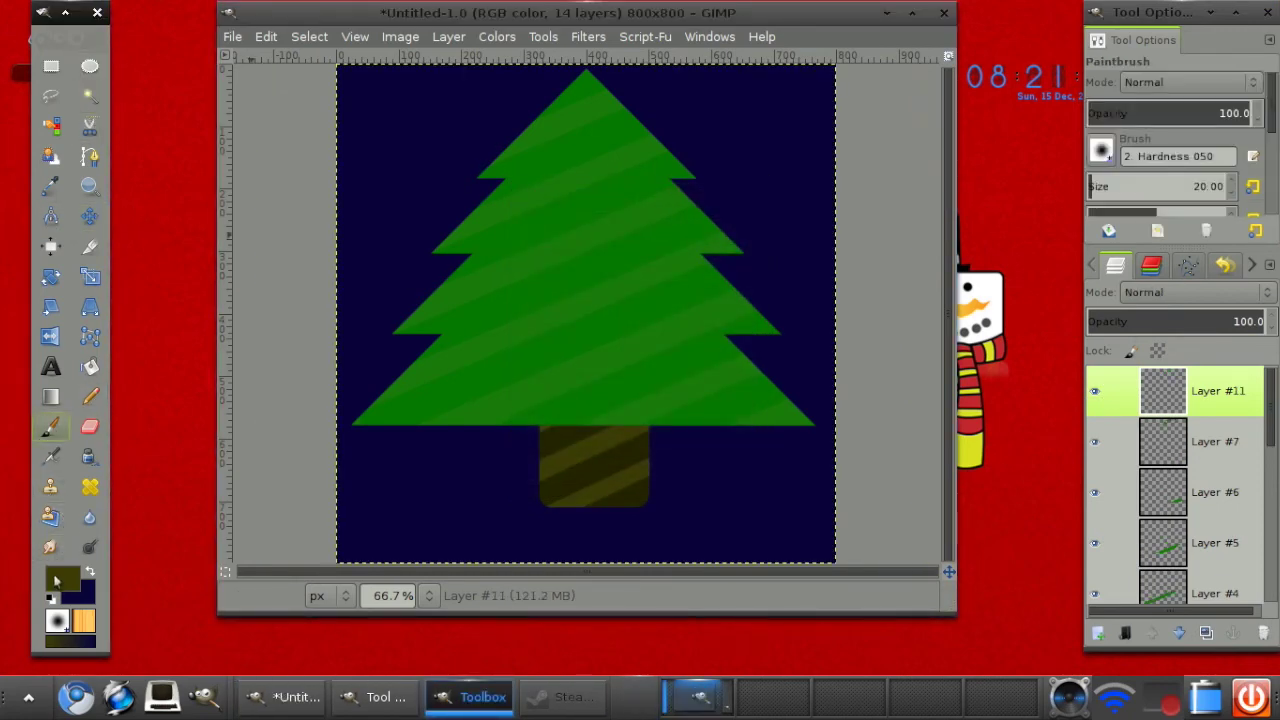
left_click(58, 585)
mouse_move(603, 257)
left_mouse_down()
mouse_move(588, 235)
mouse_move(605, 237)
left_mouse_up()
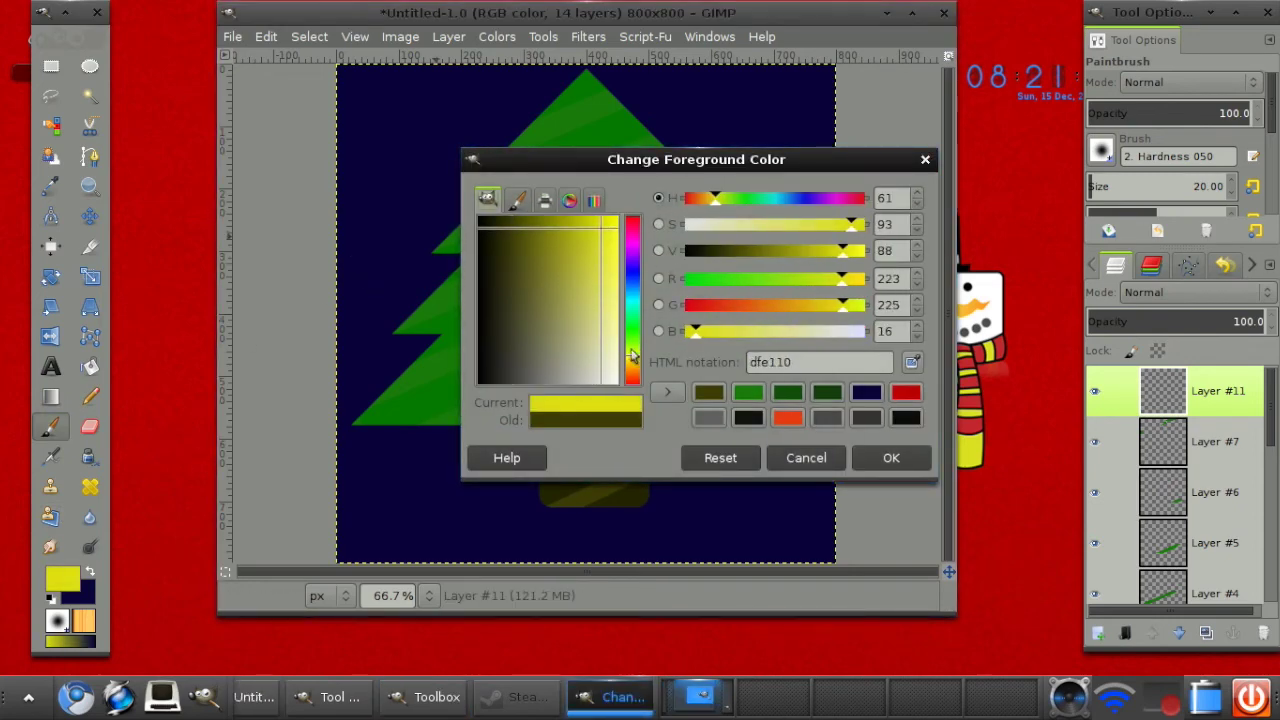
left_click_drag(633, 356, 634, 353)
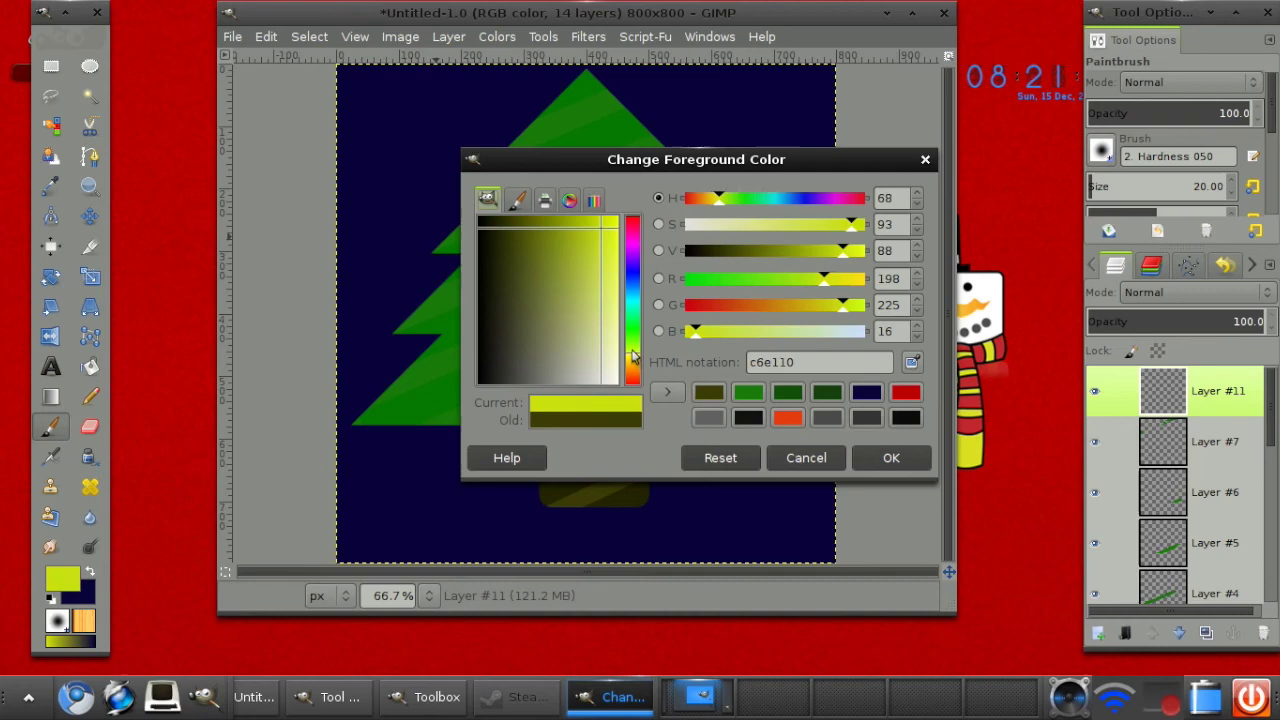
Step: Accept the c6e110 yellow-green, choose the soft 2. Hardness 025 brush, and dab two stars
left_click(891, 457)
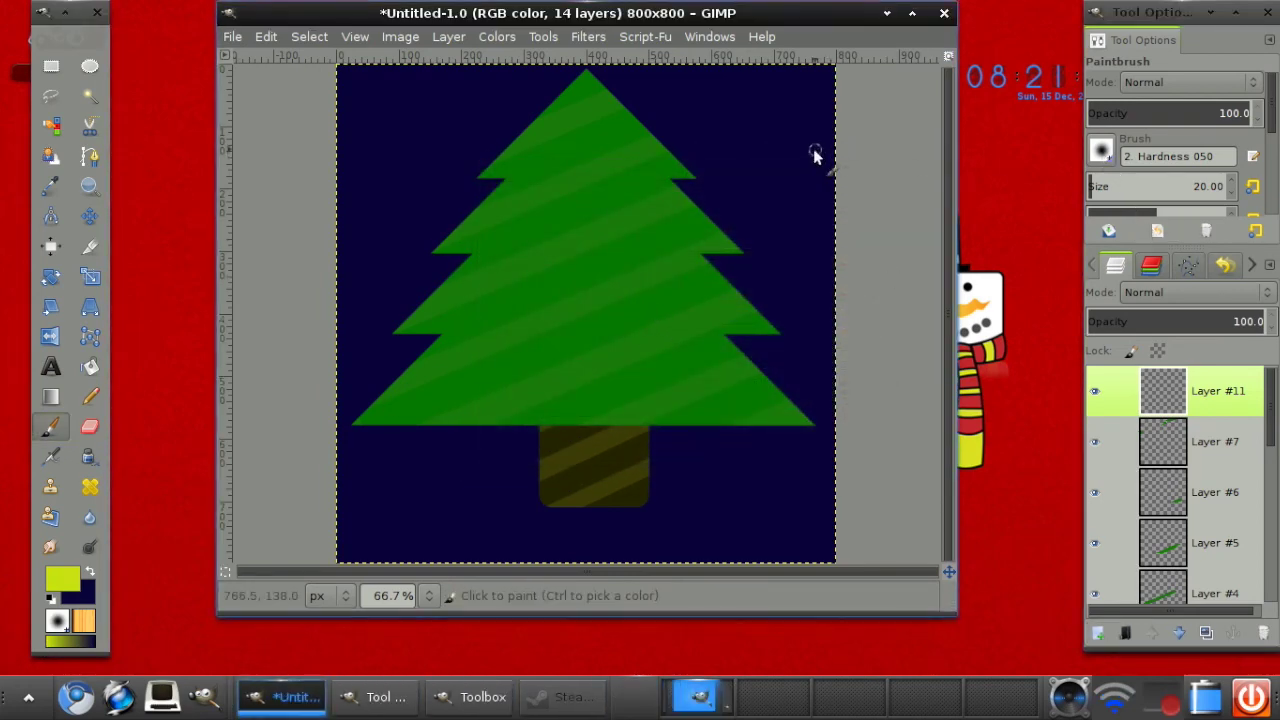
left_click(1104, 160)
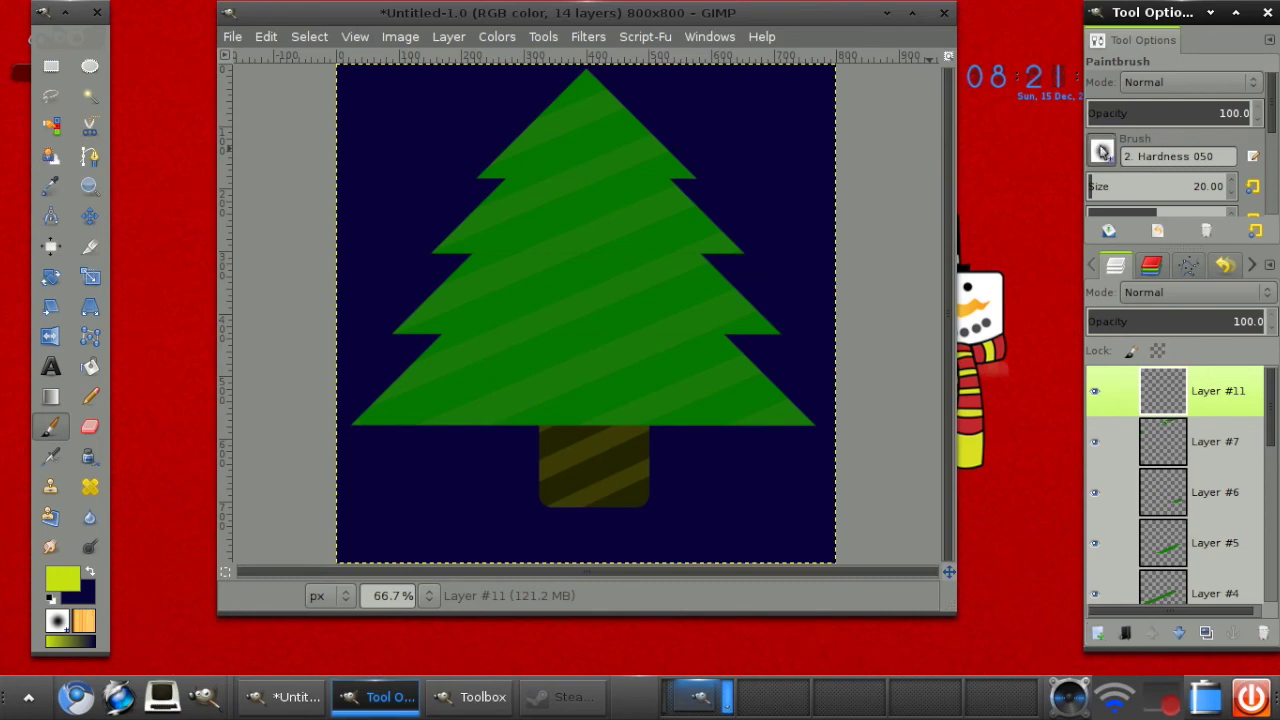
left_click(1176, 405)
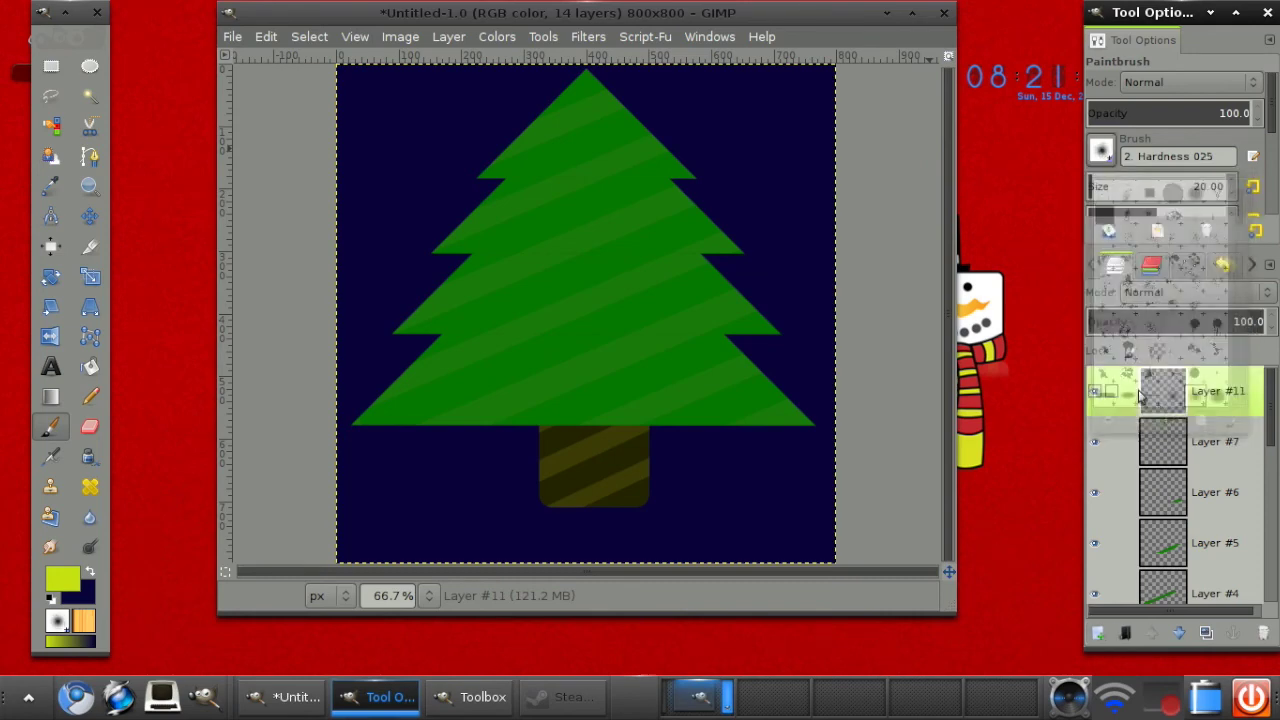
left_click(721, 98)
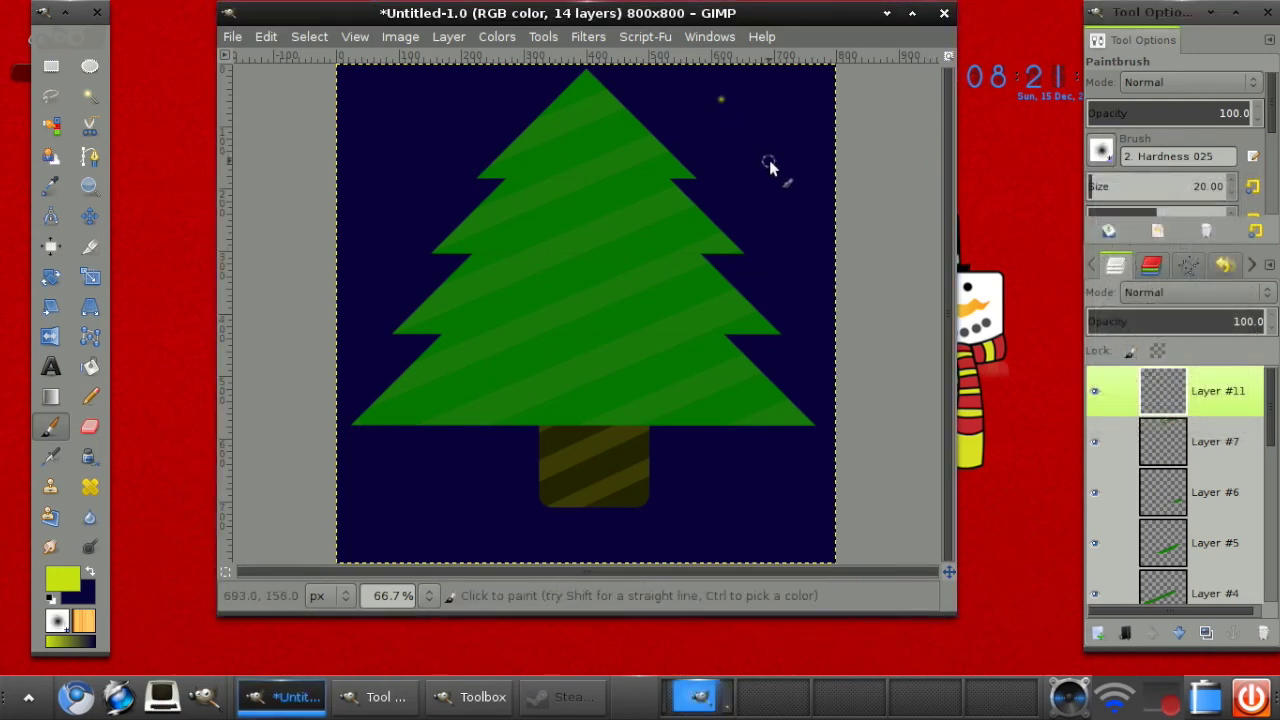
left_click(770, 161)
Step: Enlarge the brush to about 27.82 and dab a dozen glowing stars around the treetop
left_click(1098, 180)
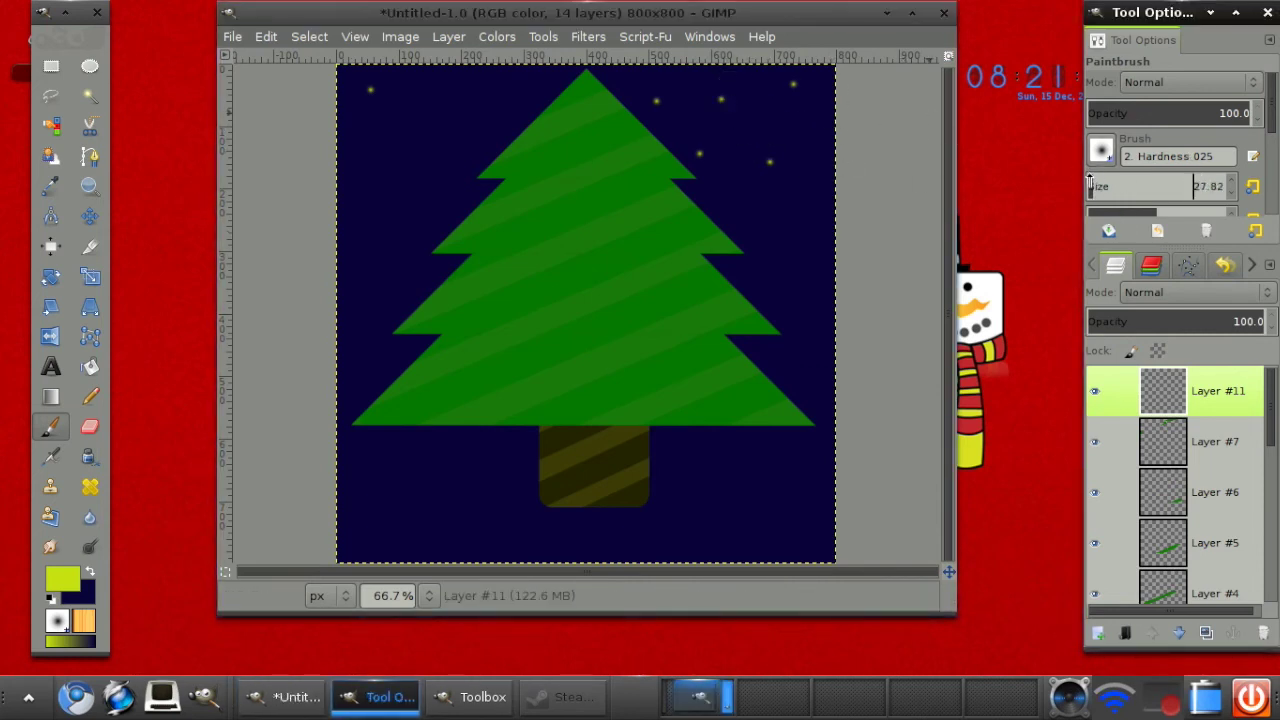
left_click(775, 125)
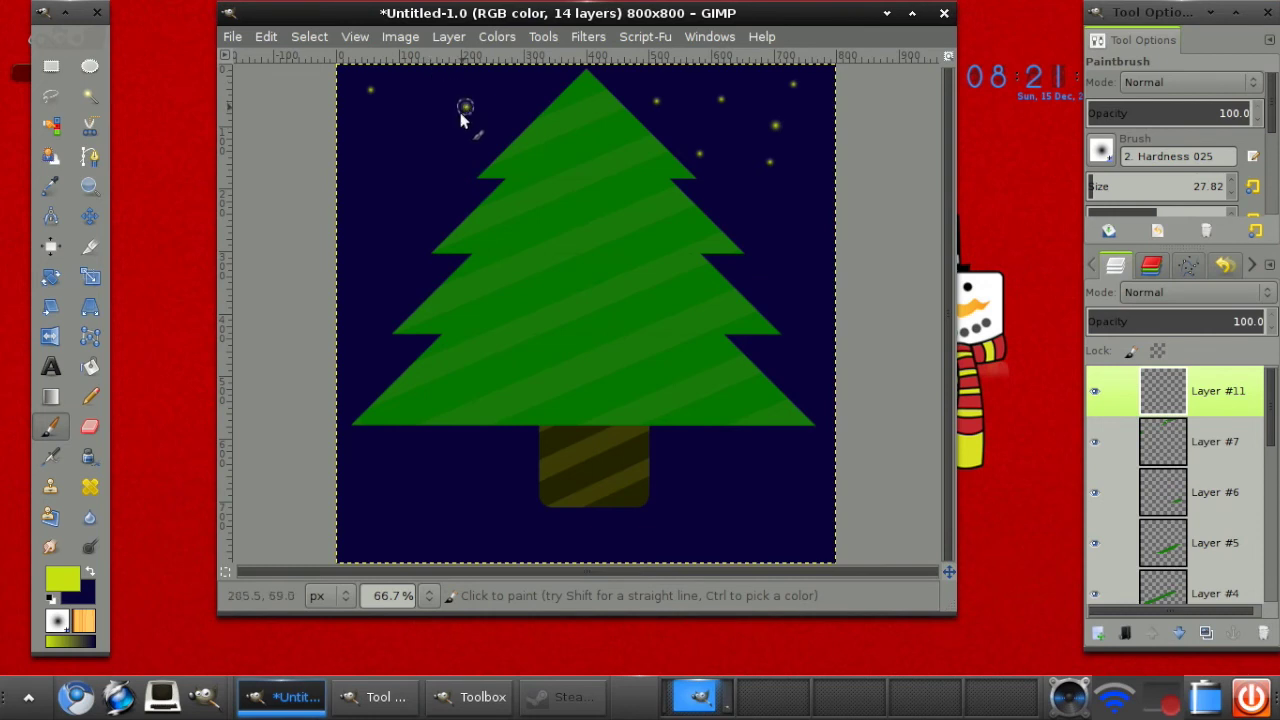
left_click(387, 181)
left_click(400, 111)
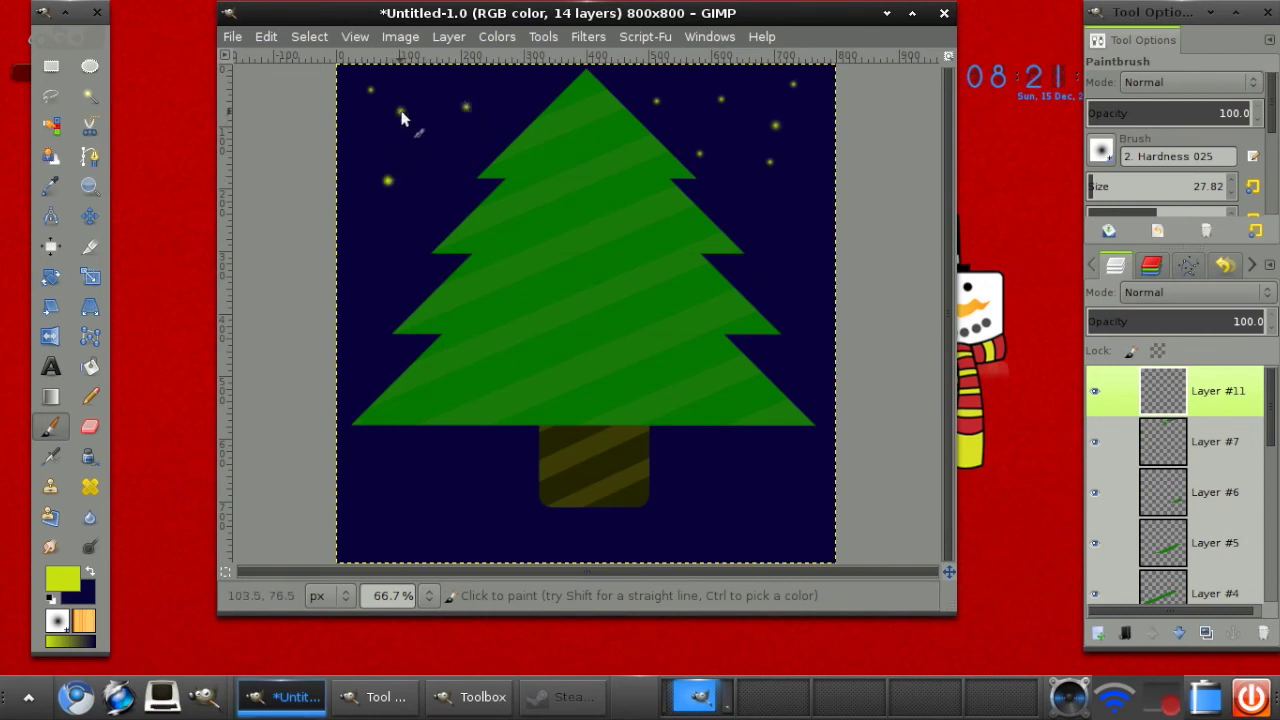
left_click(501, 78)
left_click(448, 78)
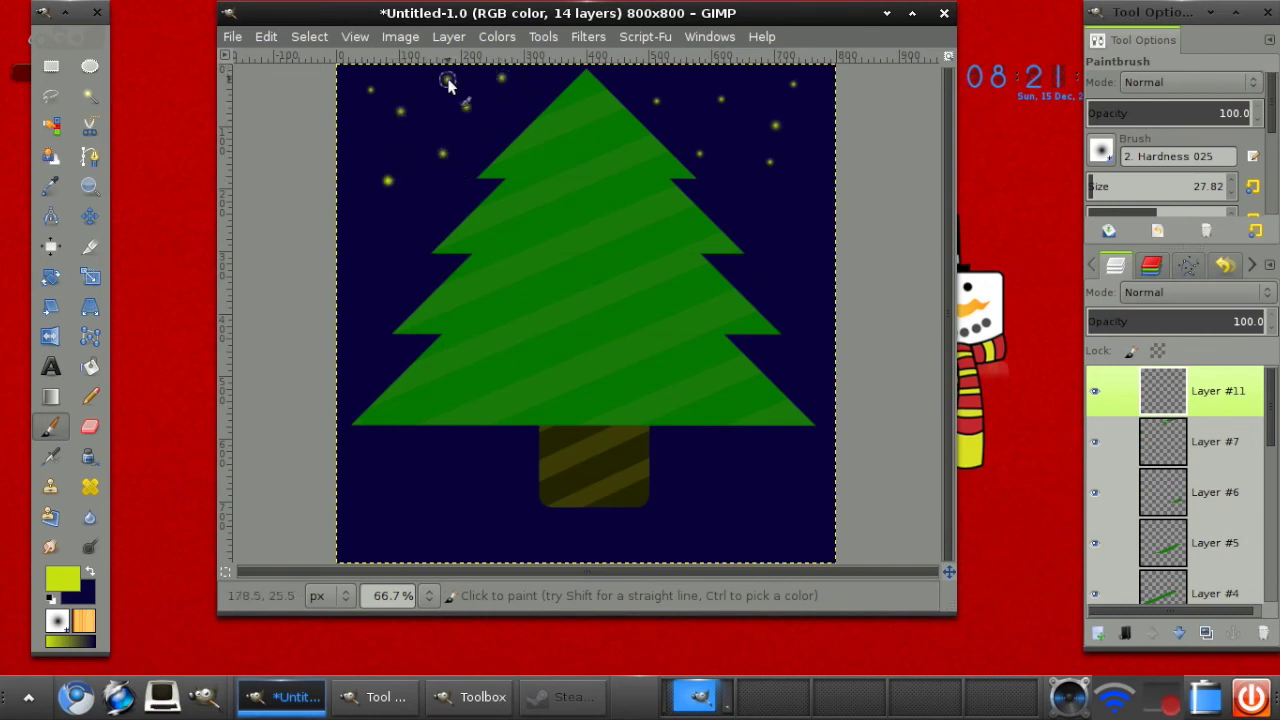
left_click(685, 76)
left_click(656, 101)
left_click(612, 82)
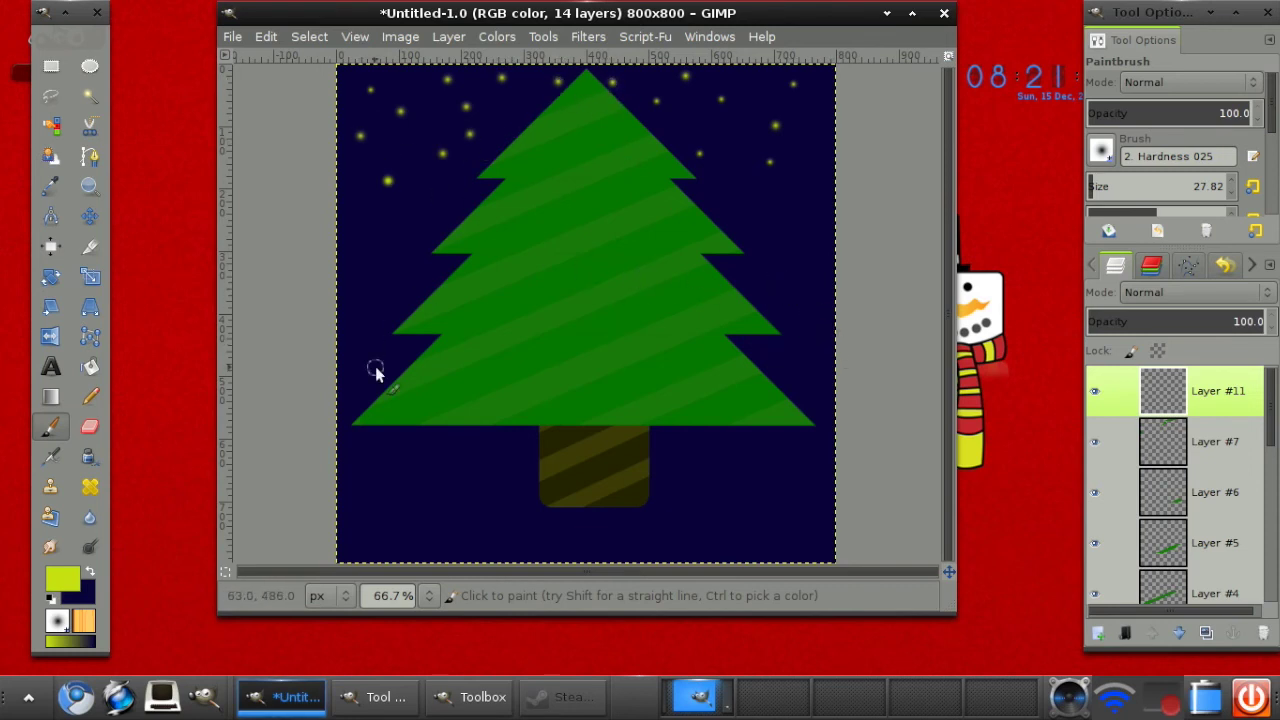
left_click(497, 122)
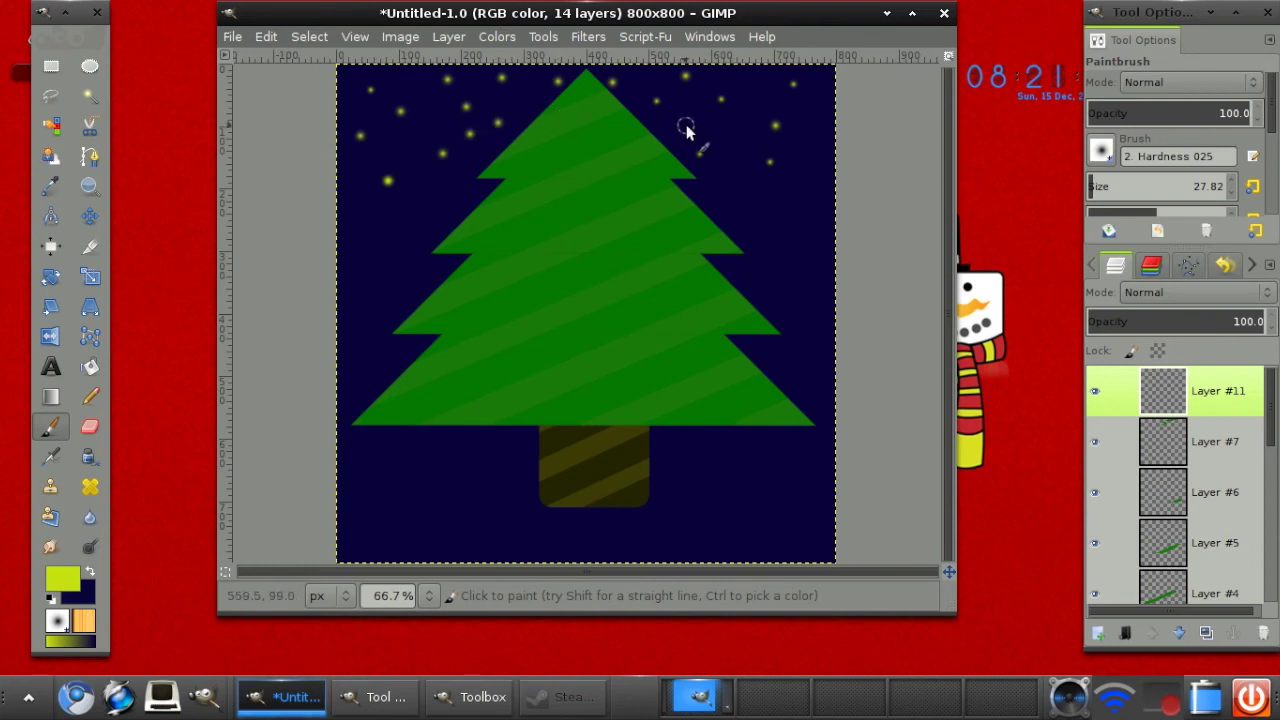
left_click(685, 125)
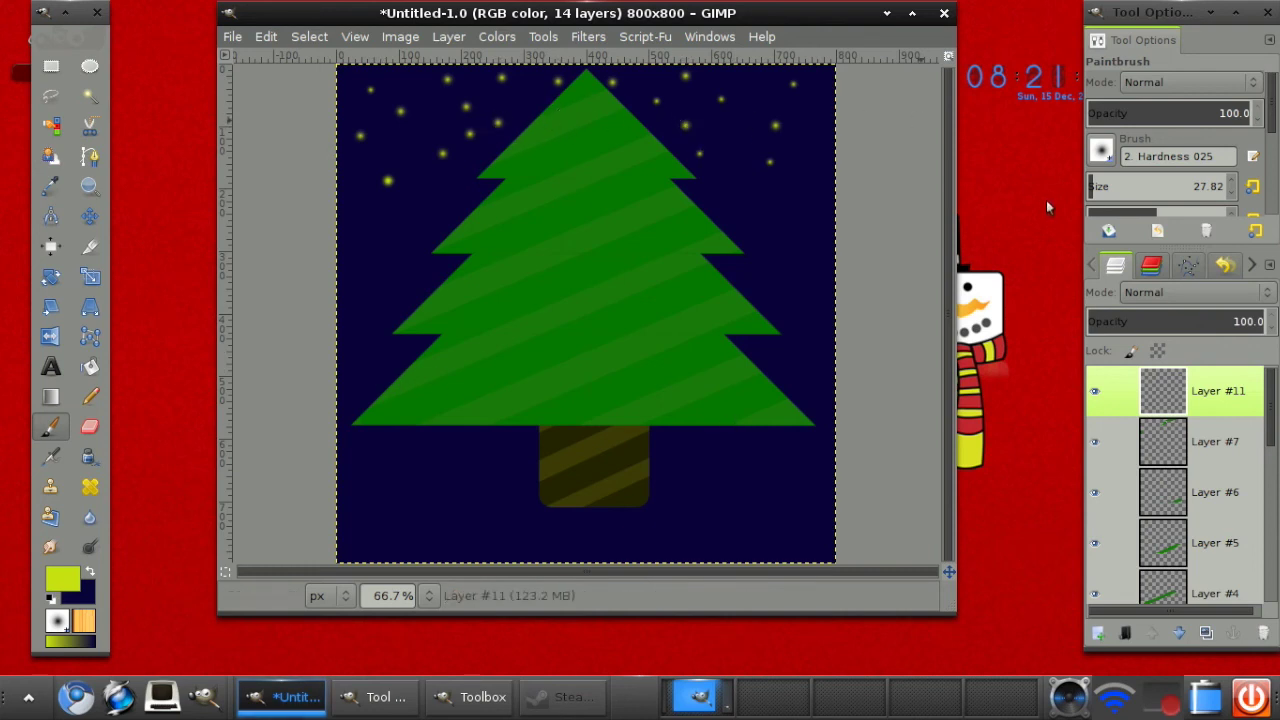
left_click(470, 133)
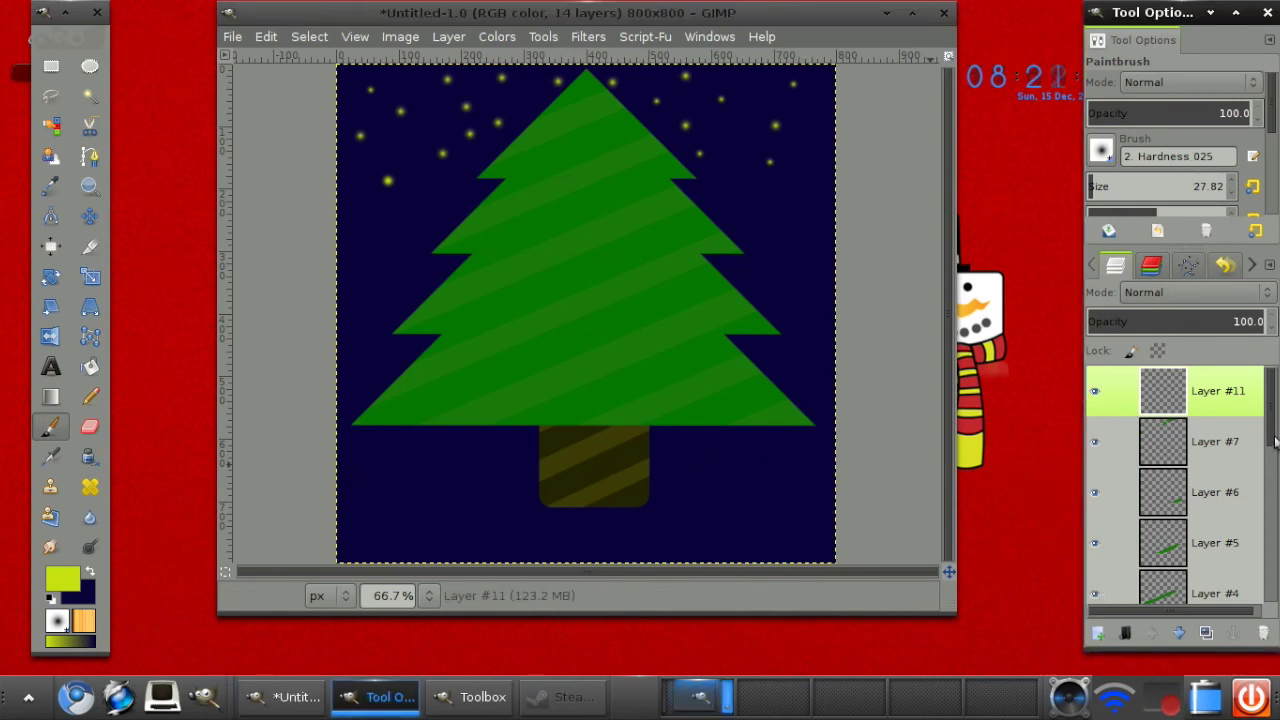
left_click_drag(1275, 441, 1276, 610)
Step: Add a new layer above the Background and draw a flat ellipse beneath the trunk
left_click(1155, 571)
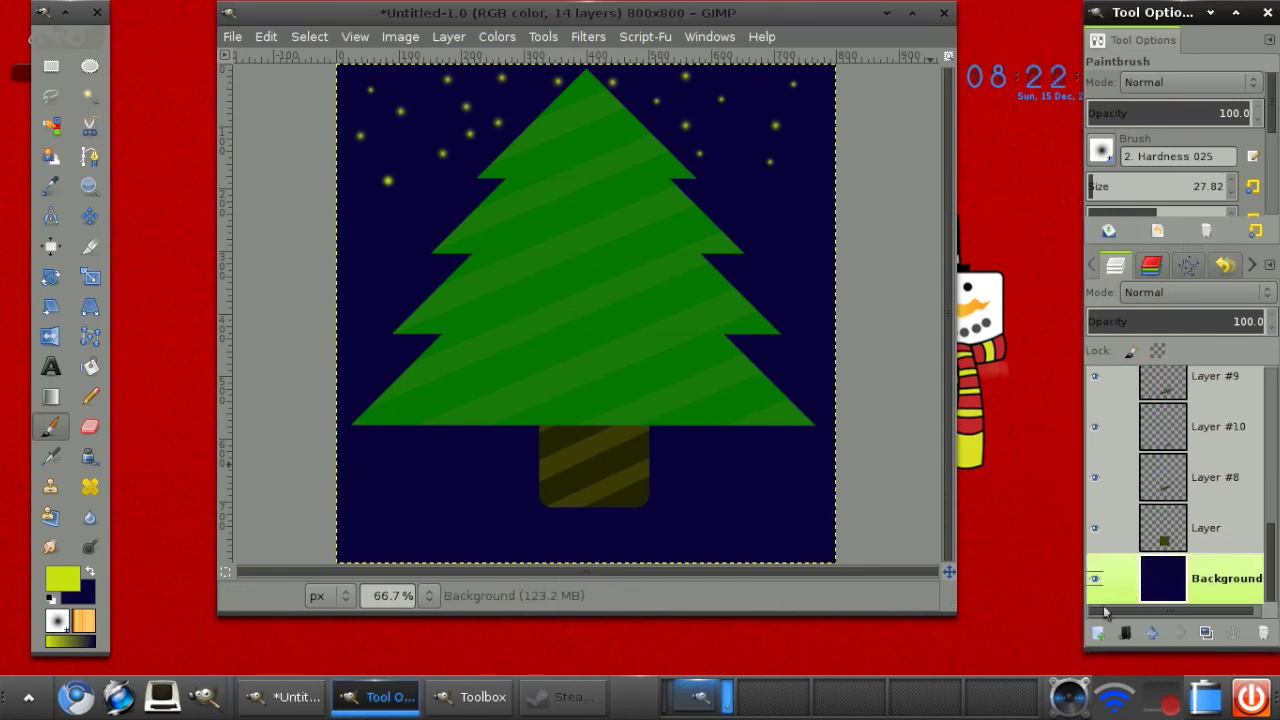
left_click(1097, 632)
left_click(729, 474)
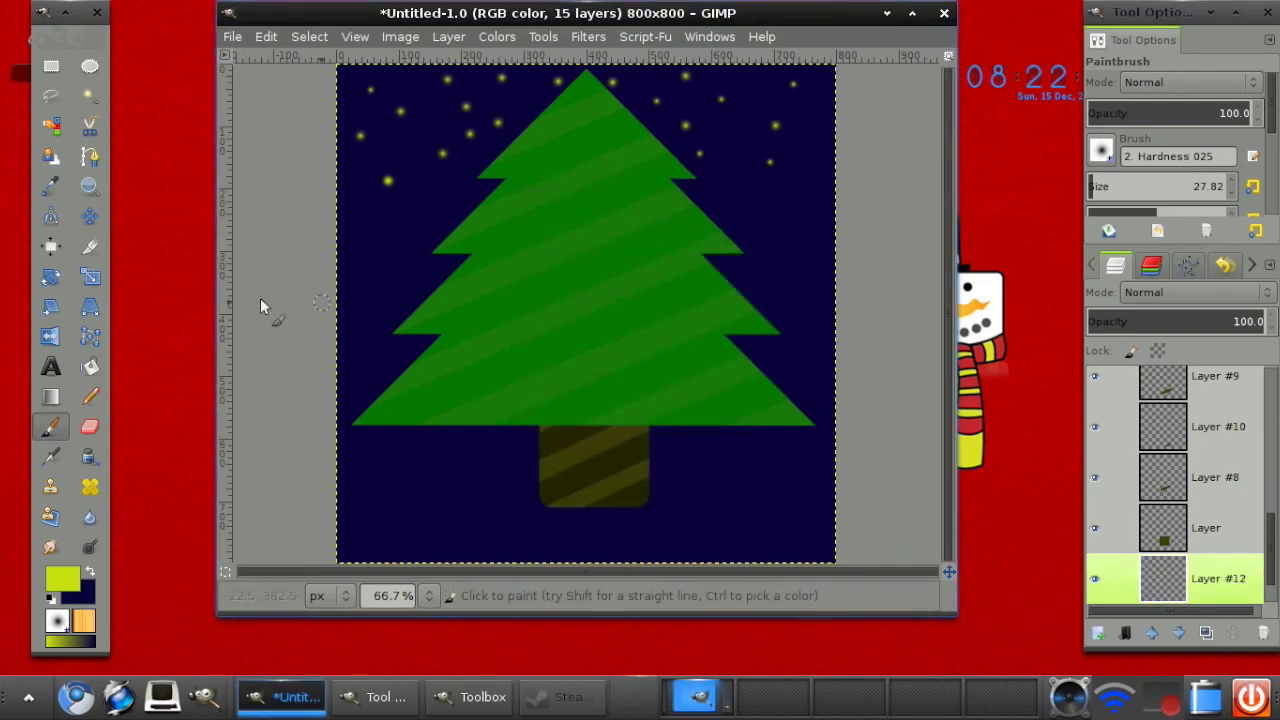
left_click(89, 65)
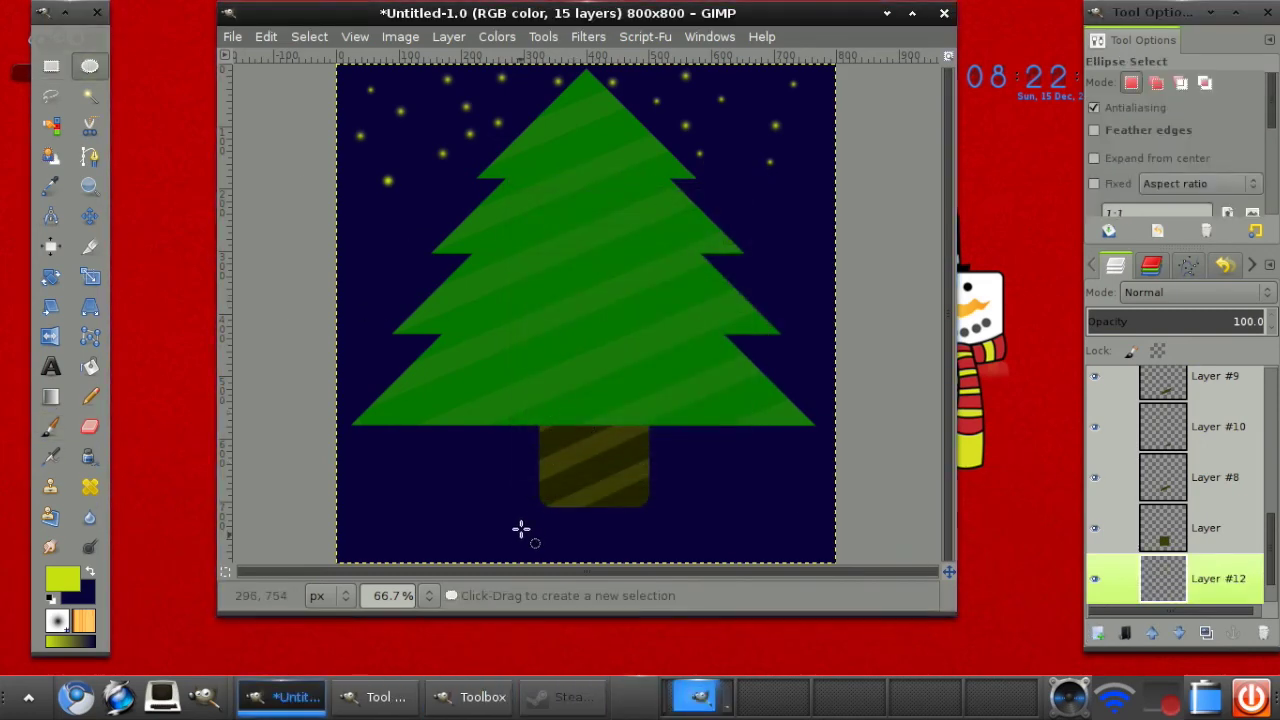
left_click_drag(487, 484, 712, 527)
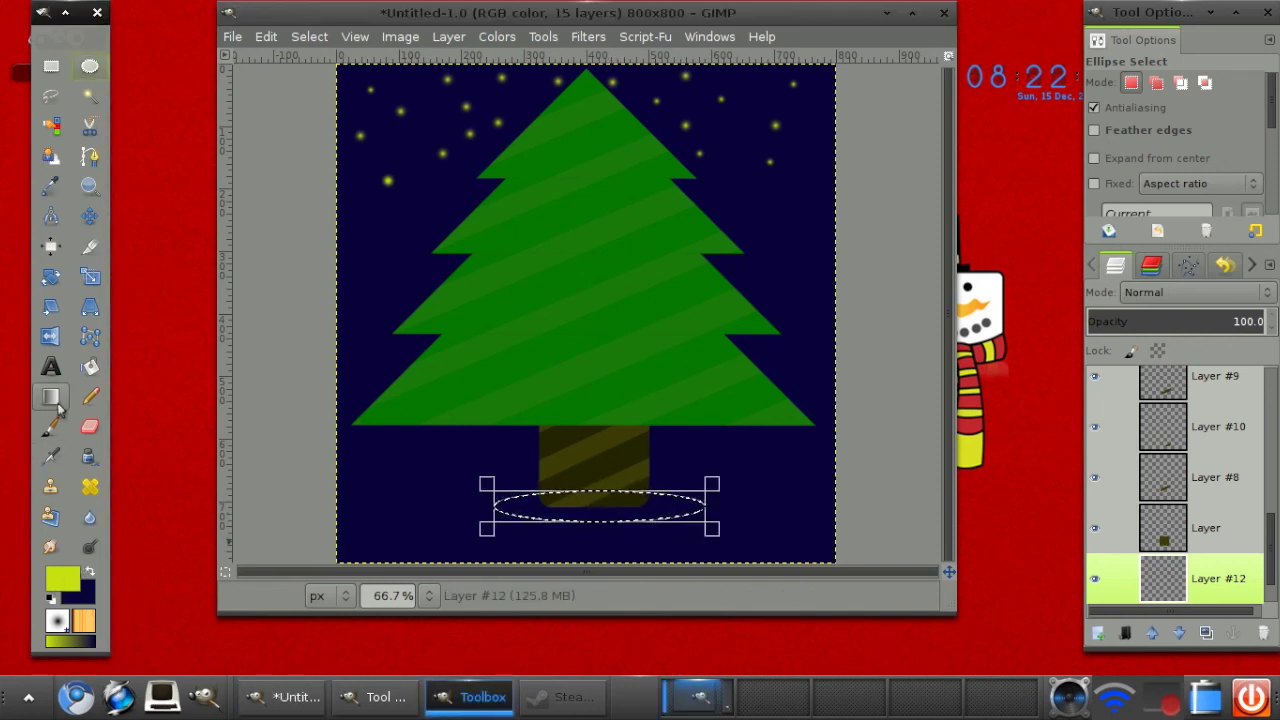
Step: Fill the ellipse with black as the ground shadow and clear the selection
left_click(89, 366)
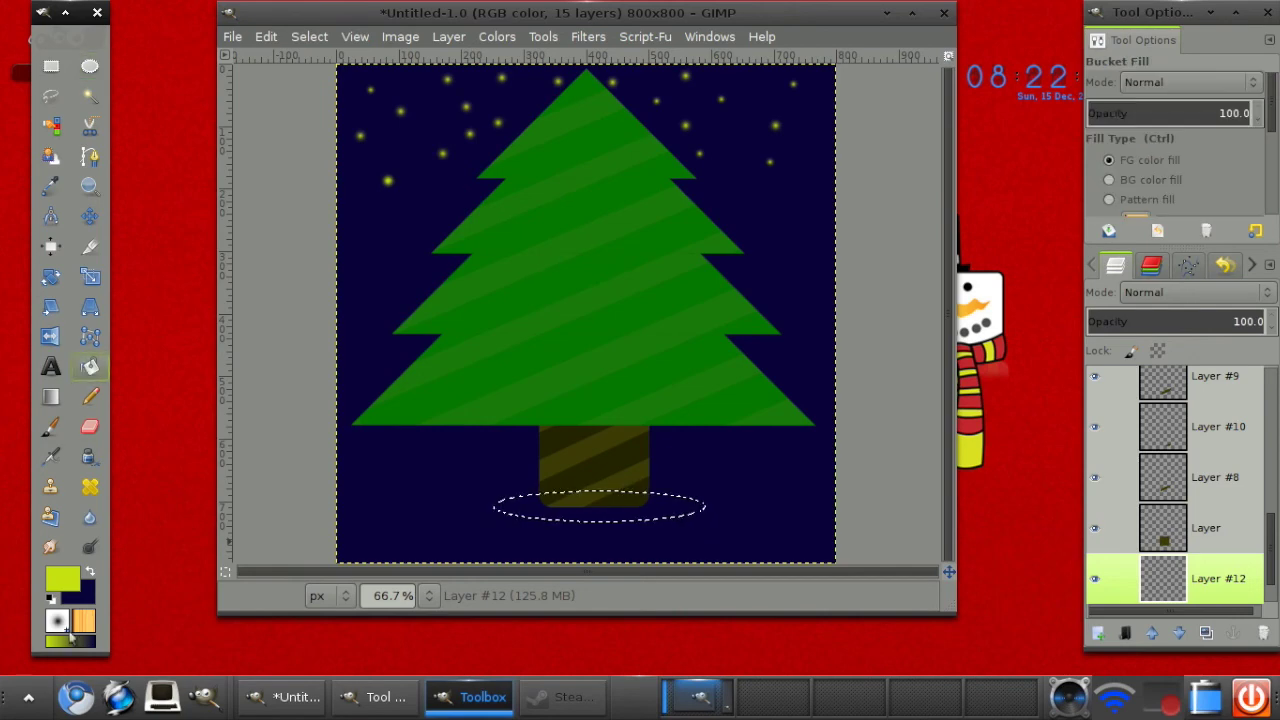
left_click(50, 598)
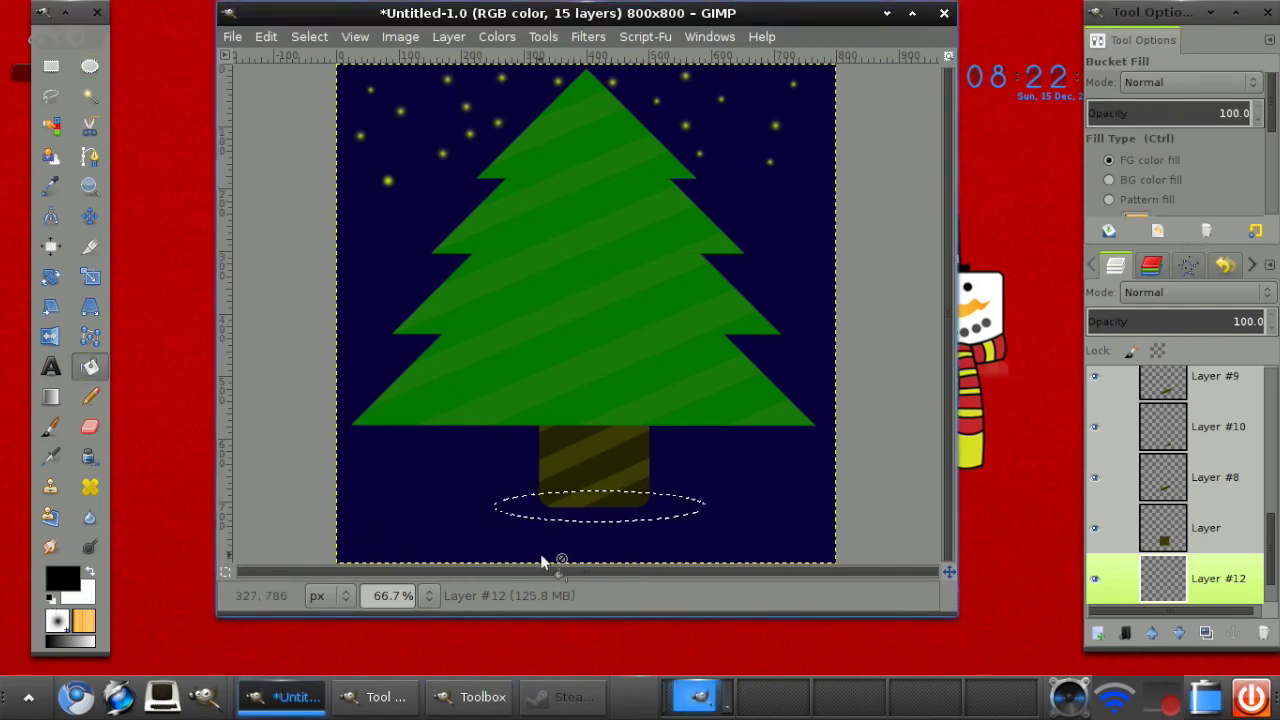
left_click(586, 514)
left_click(302, 36)
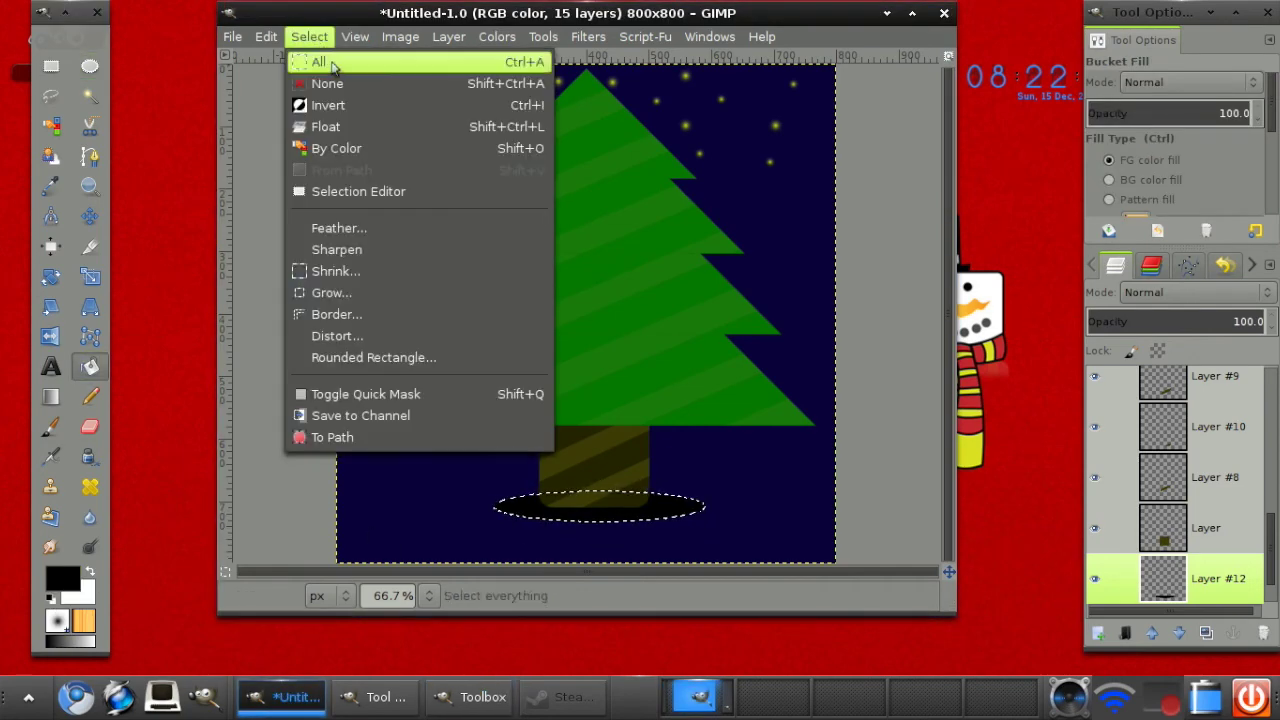
left_click(335, 84)
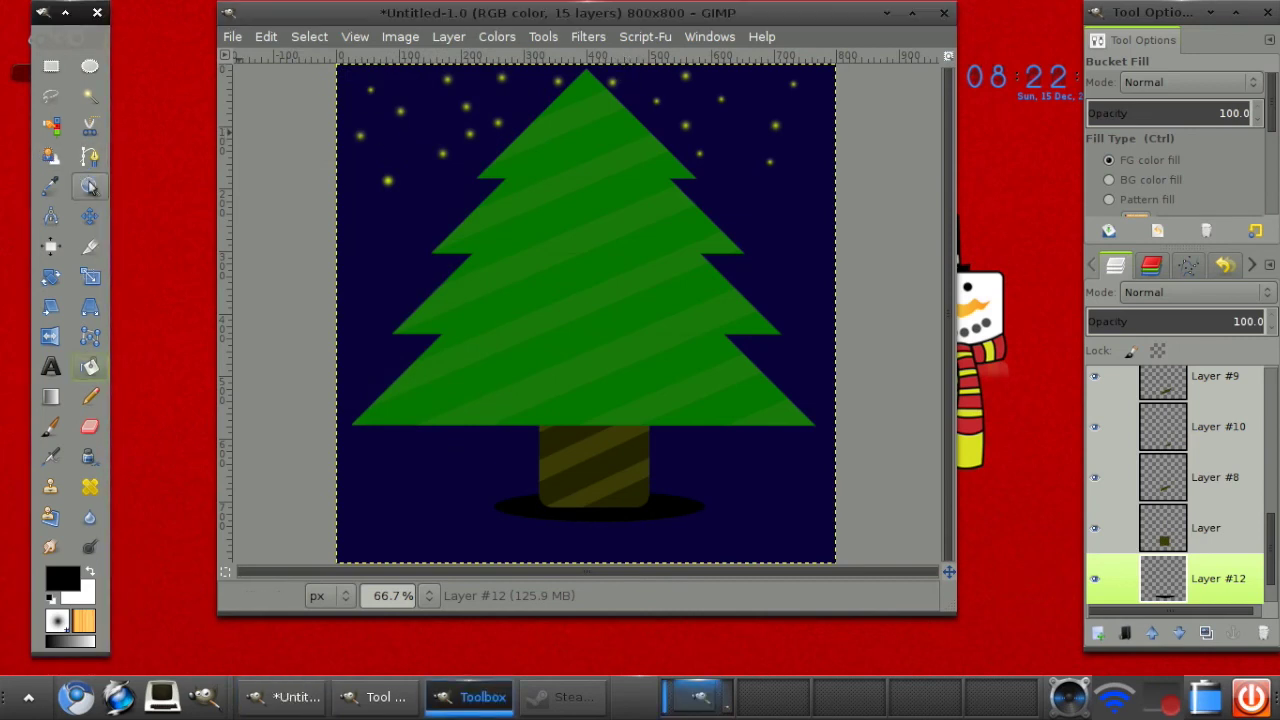
Step: Nudge the black ground shadow slightly to the left with the Move tool
left_click(89, 215)
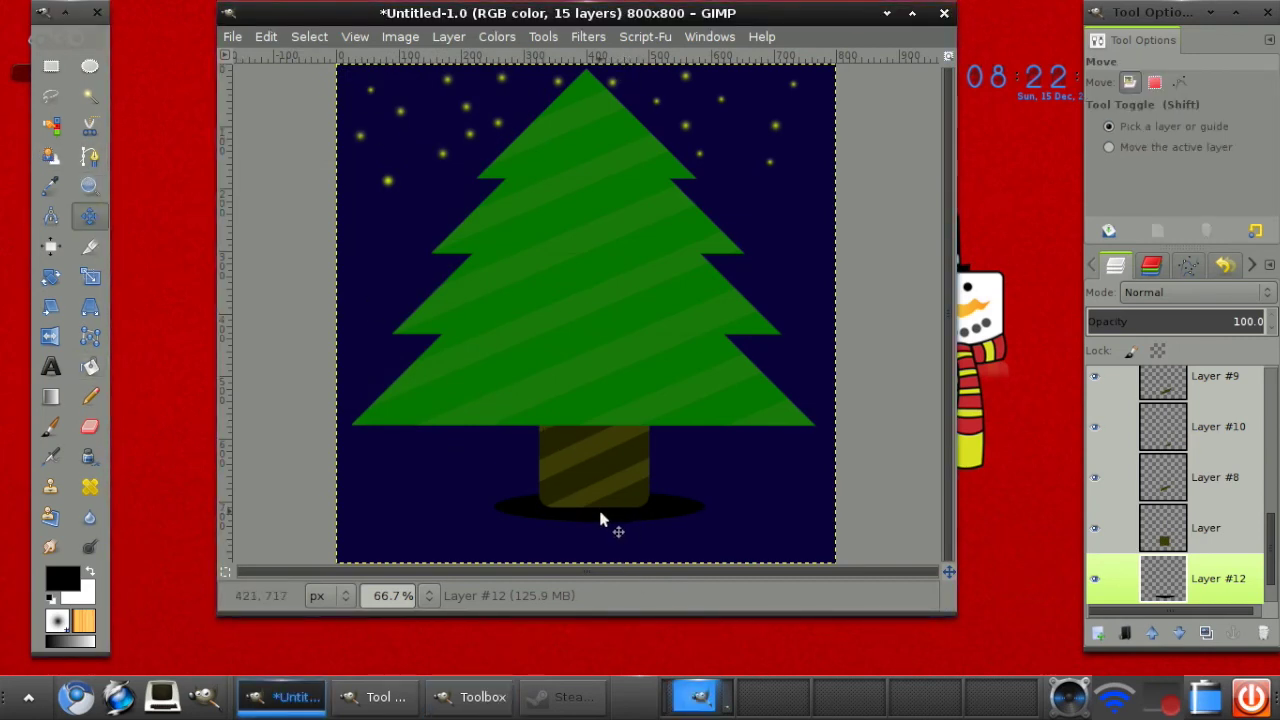
left_click_drag(600, 512, 598, 516)
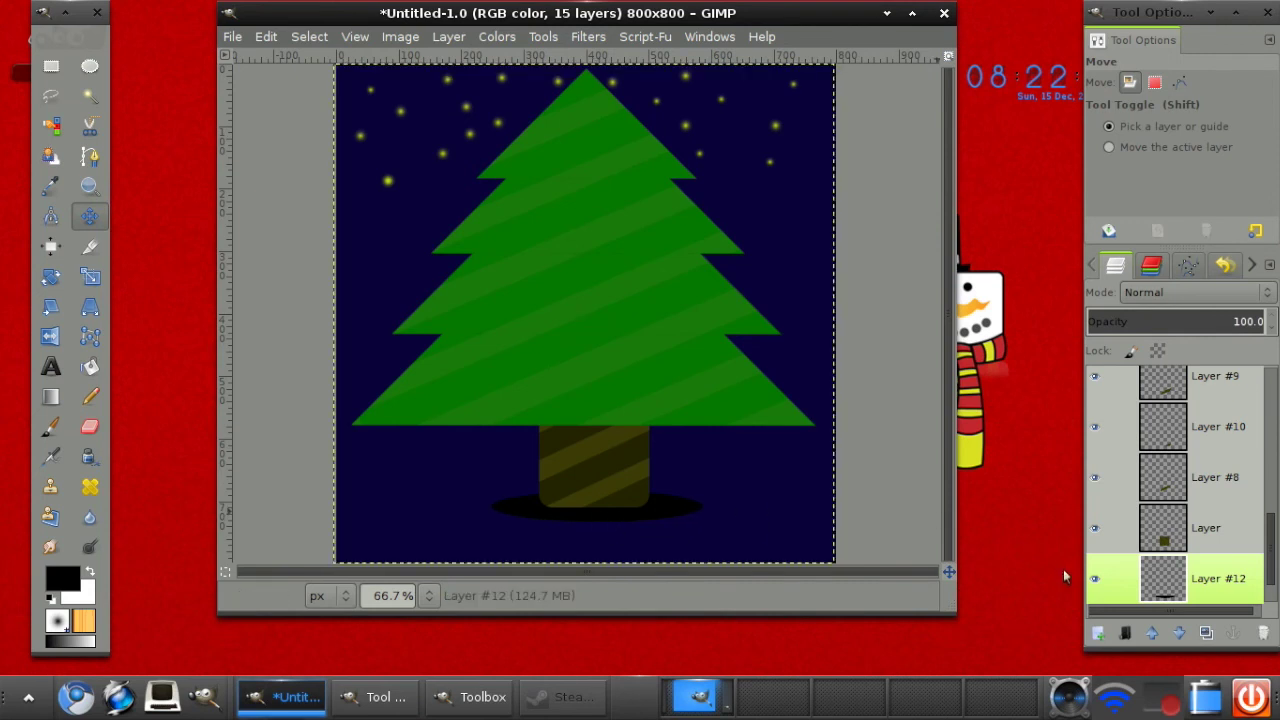
left_click(1214, 578)
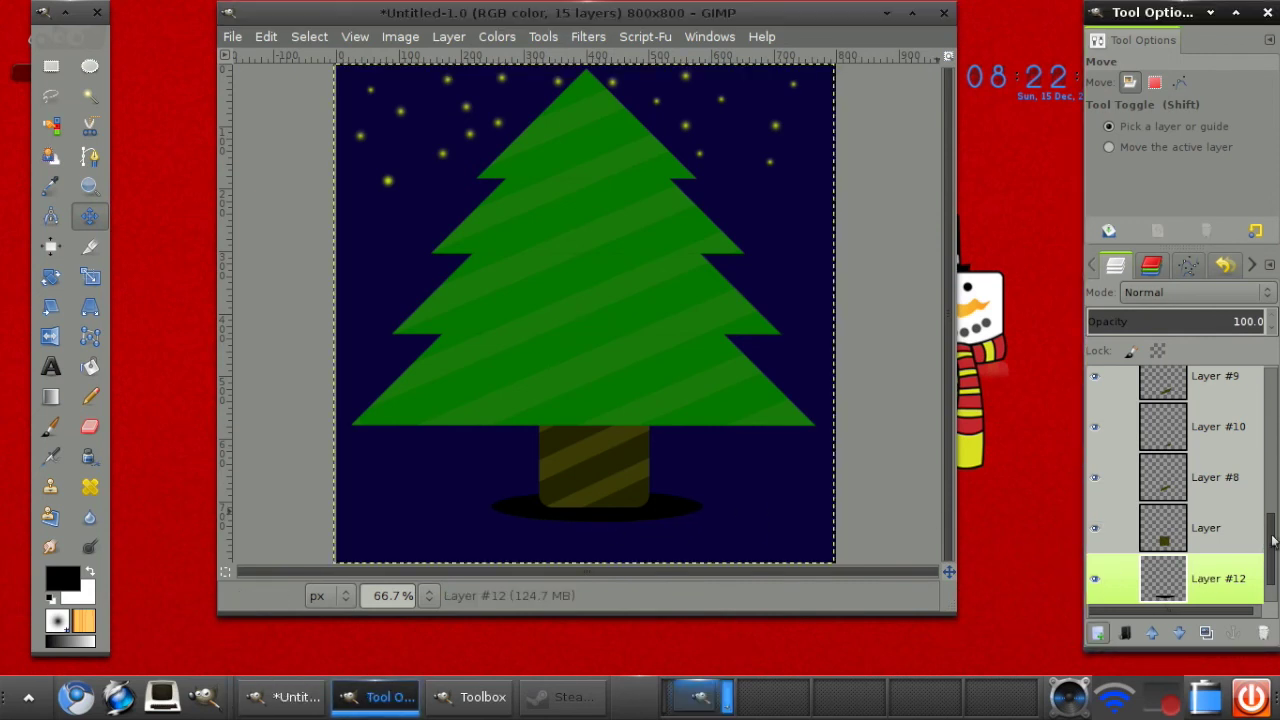
scroll(1256, 540, "up", 5)
scroll(1243, 395, "up", 1)
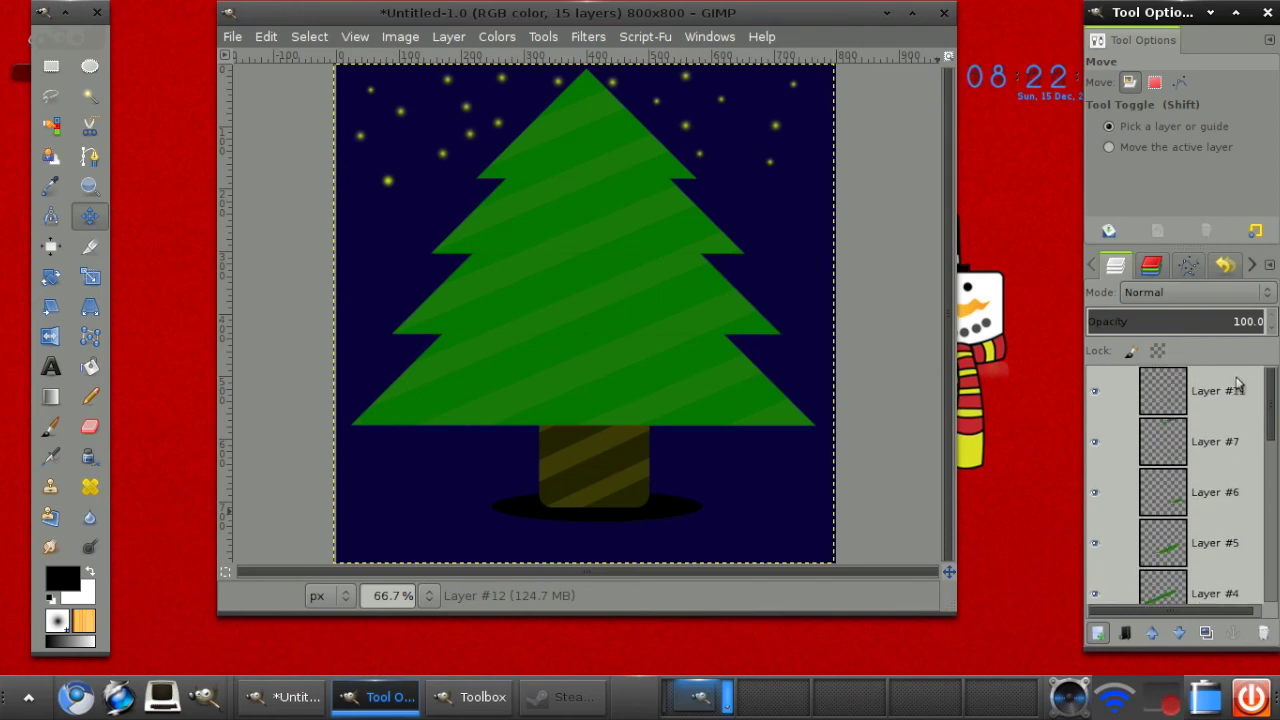
left_click(1185, 400)
left_click(1098, 633)
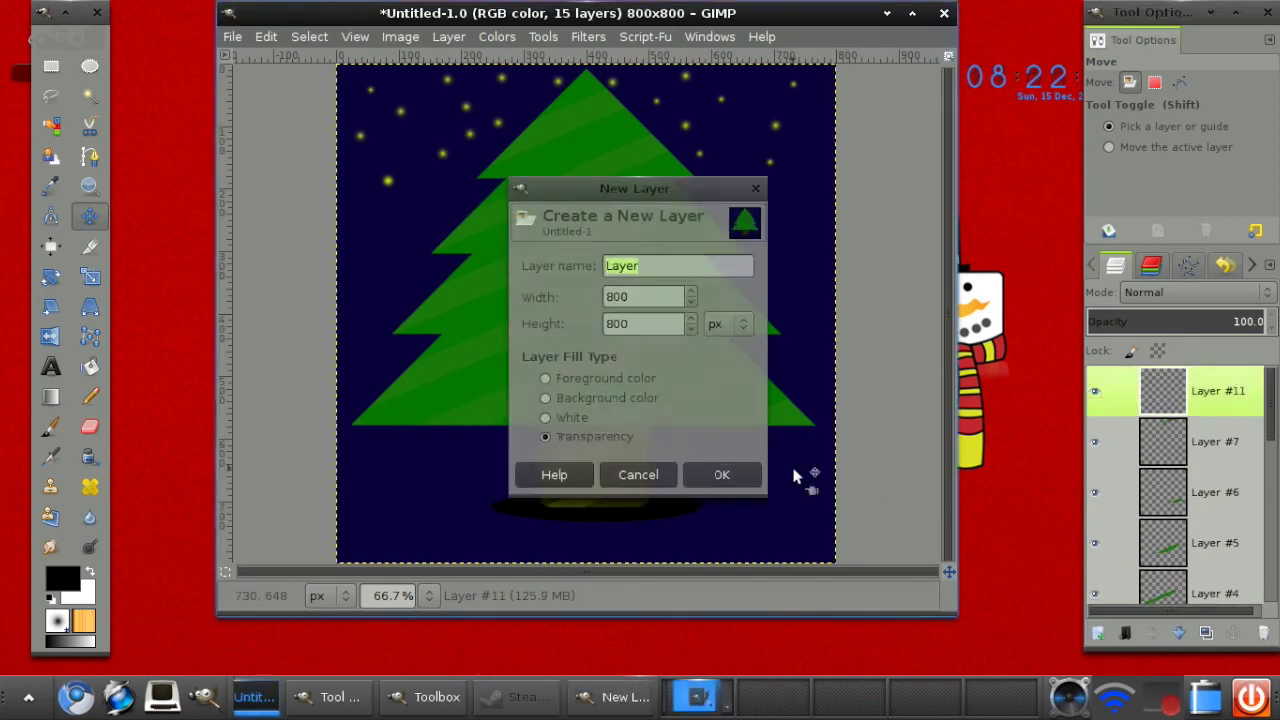
left_click(745, 476)
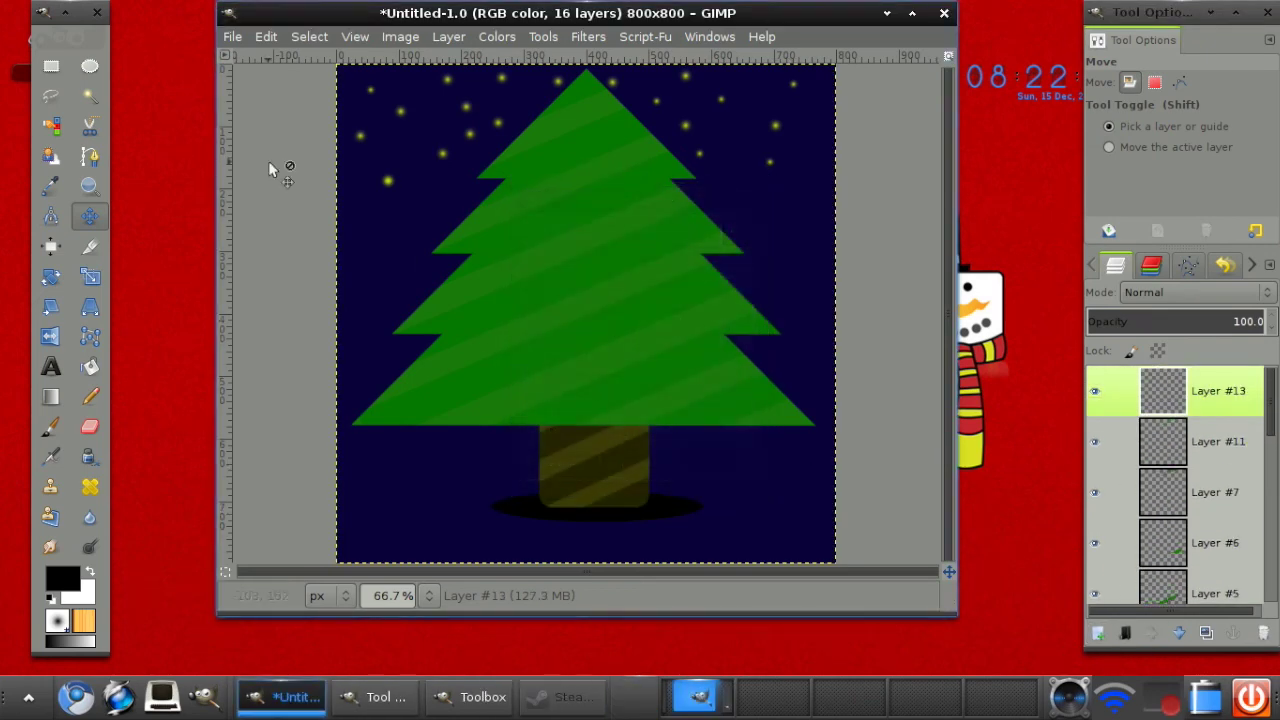
left_click(51, 426)
left_click(70, 575)
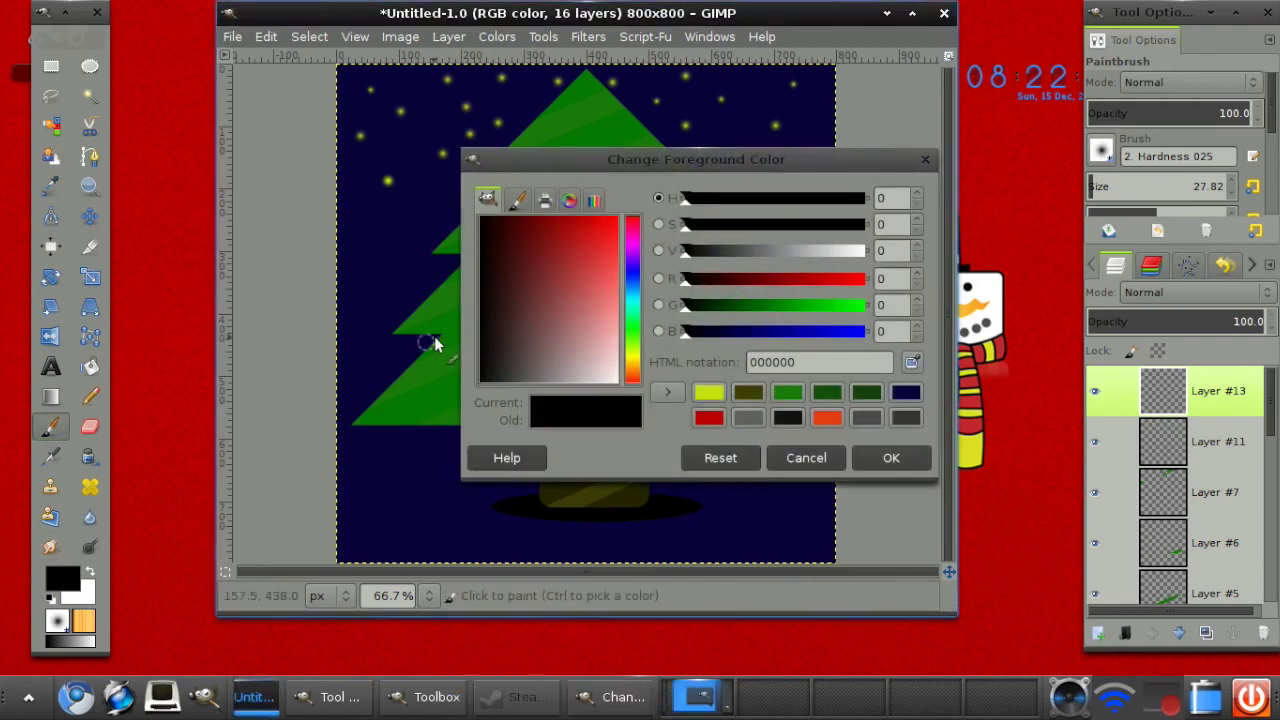
mouse_move(567, 232)
left_mouse_down()
mouse_move(584, 256)
mouse_move(562, 238)
mouse_move(573, 225)
left_mouse_up()
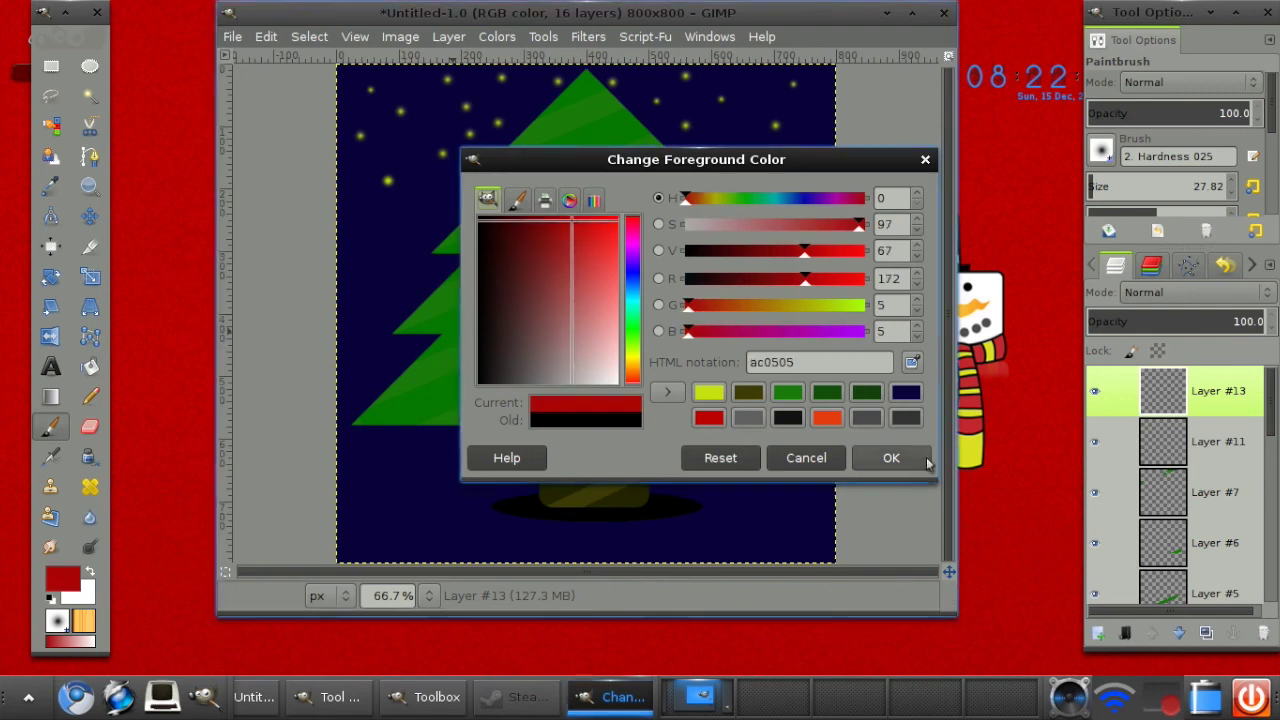
left_click(891, 457)
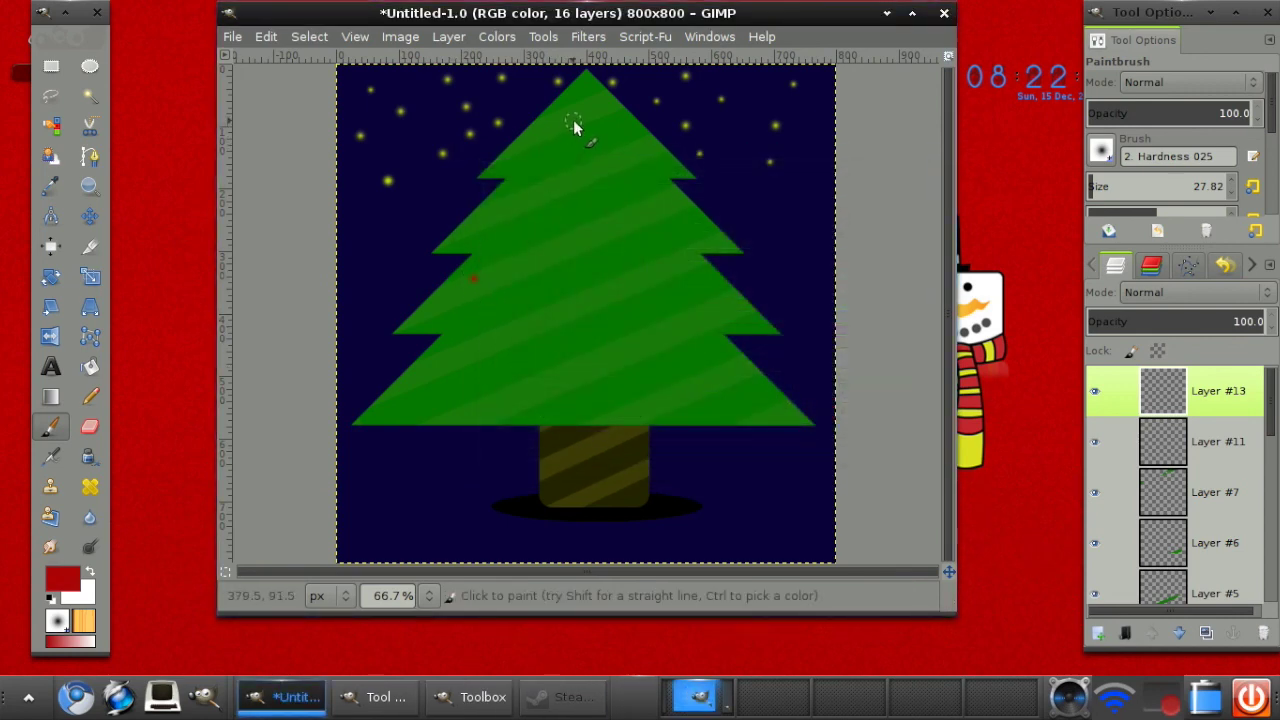
left_click(573, 119)
left_click(1261, 631)
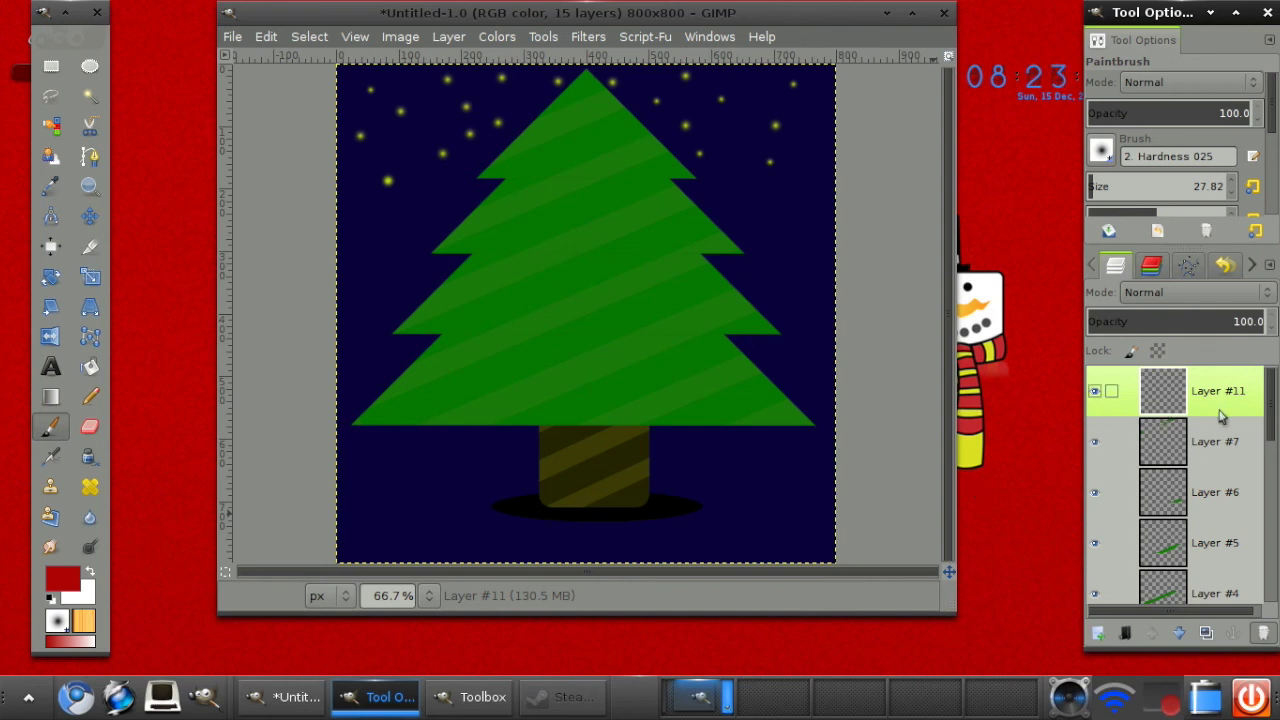
Step: Make the Background layer active and set the foreground colour to navy 0a043b
left_click_drag(1274, 430, 1274, 594)
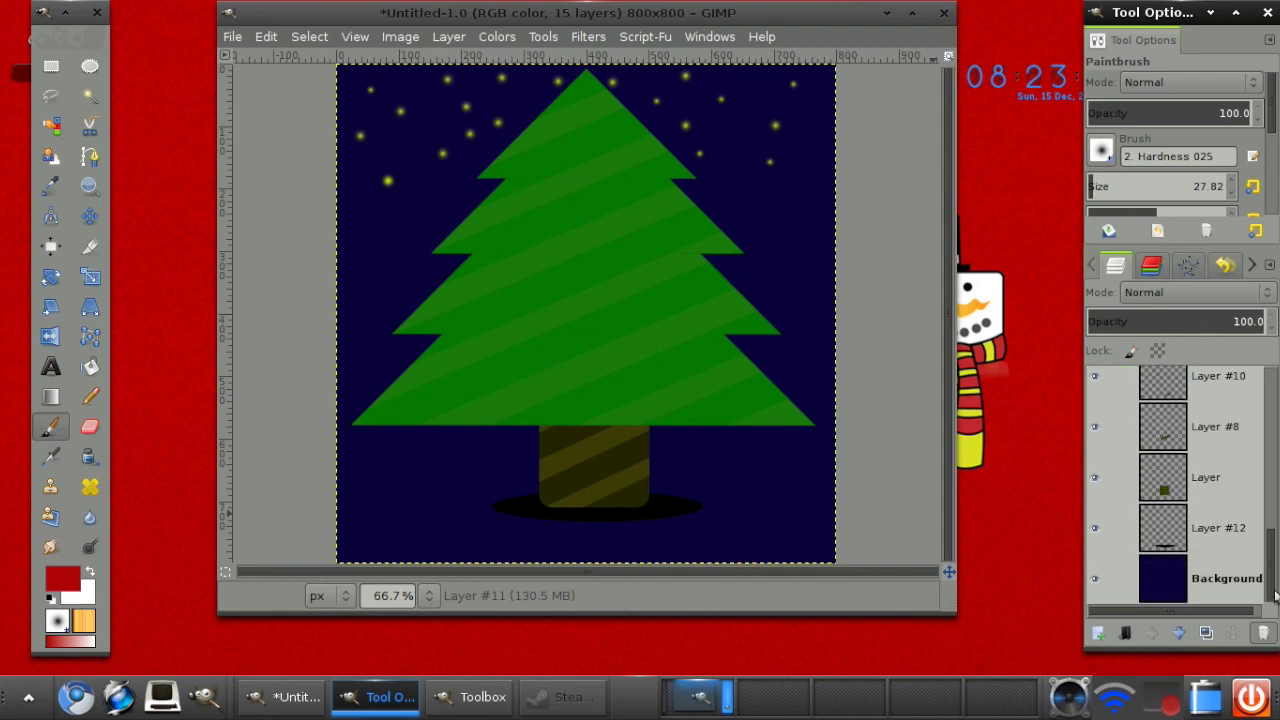
left_click(1184, 585)
left_click(62, 582)
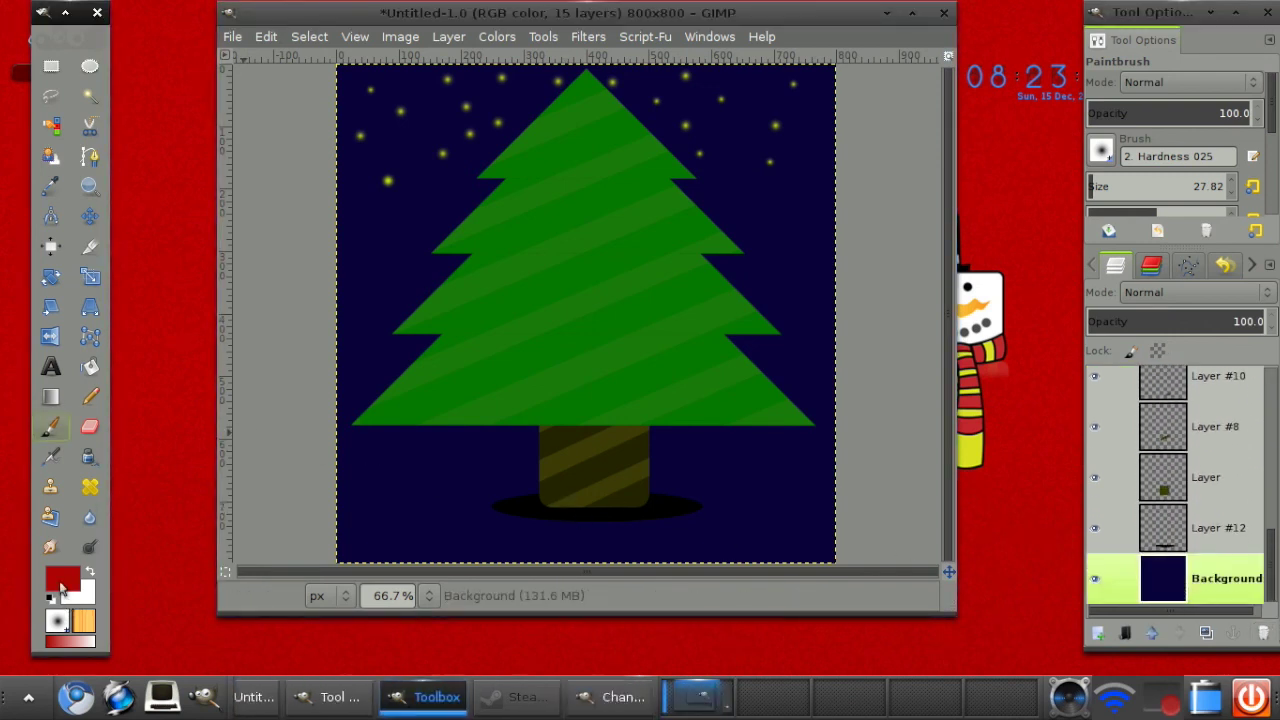
left_click(709, 418)
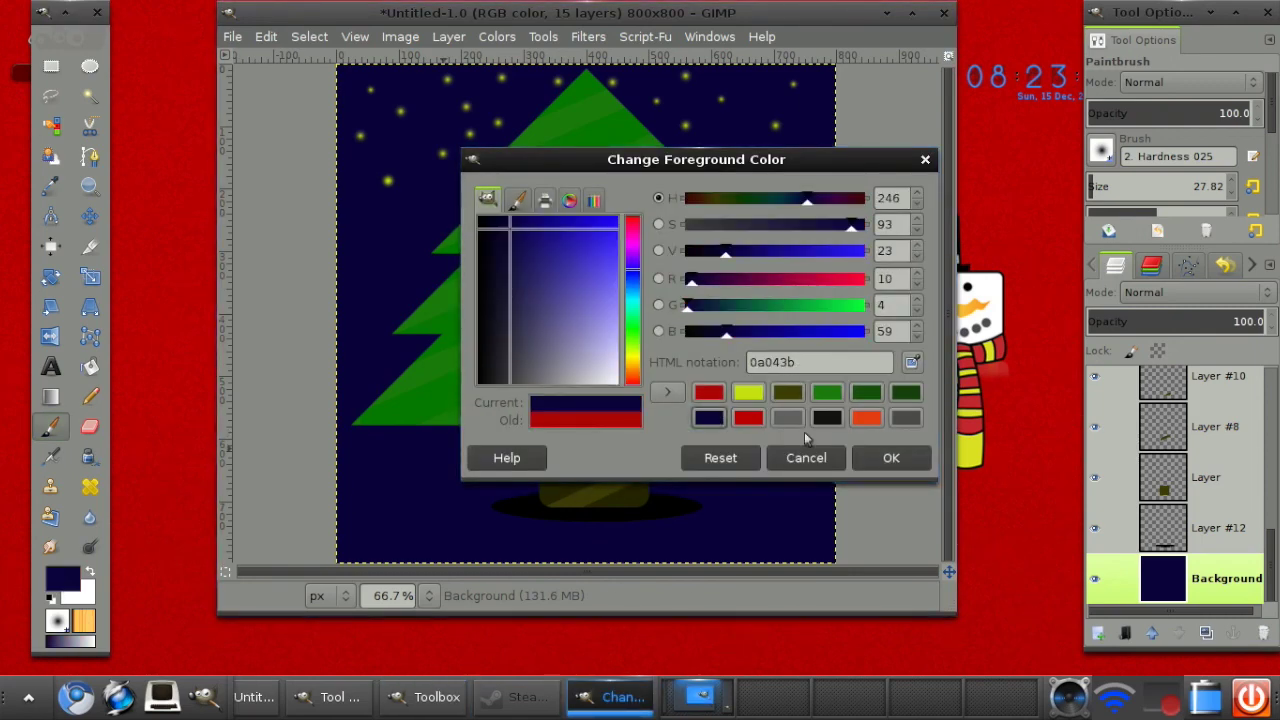
left_click(889, 457)
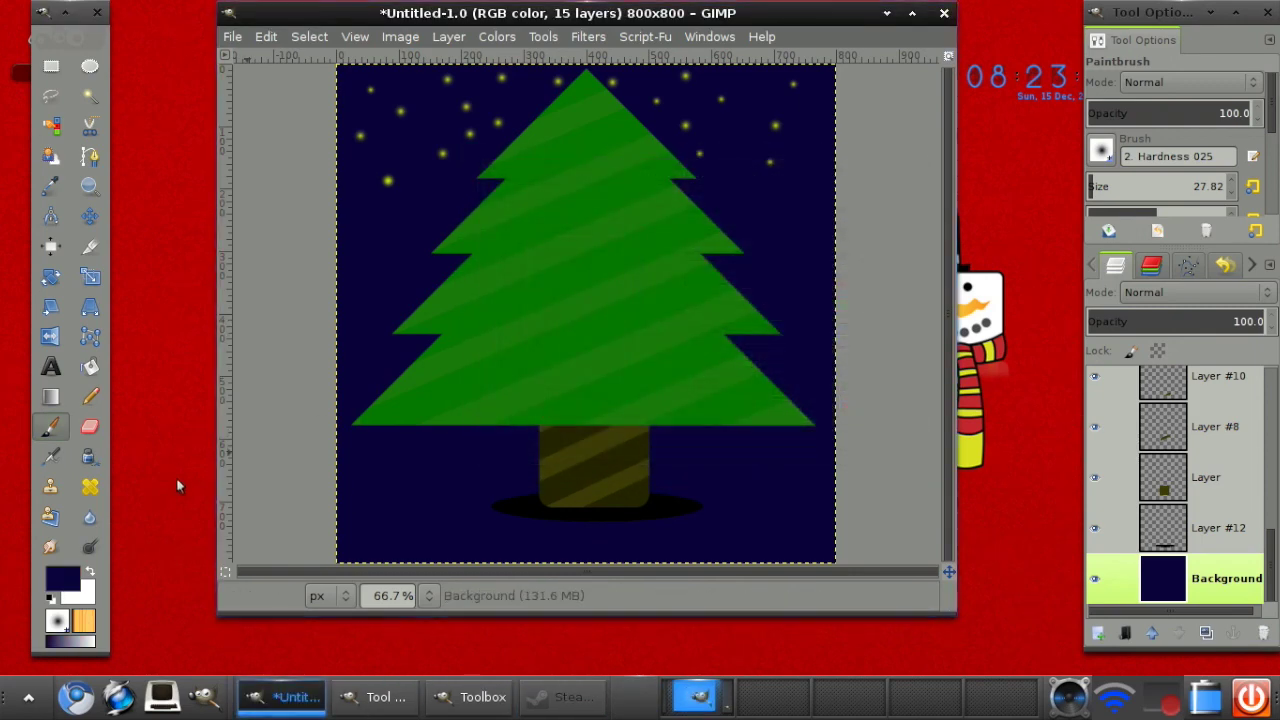
Step: Set the background colour to the lighter blue 2a236f
left_click(88, 602)
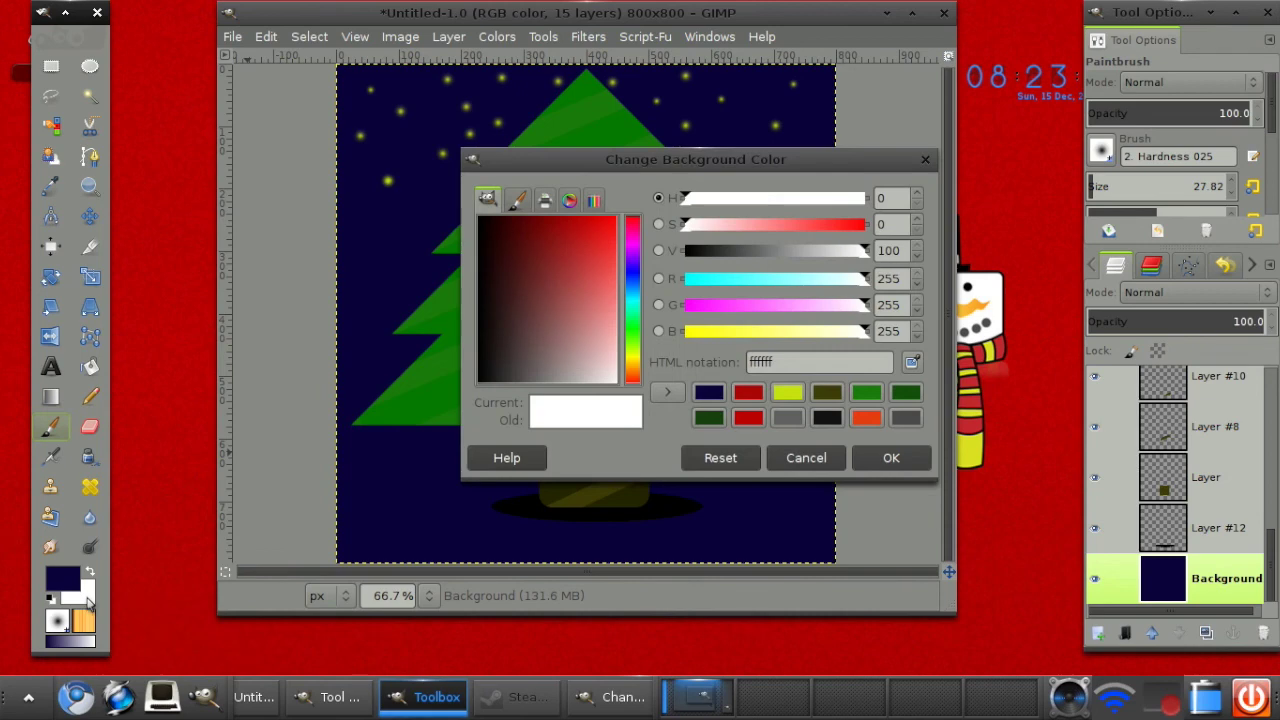
left_click(712, 394)
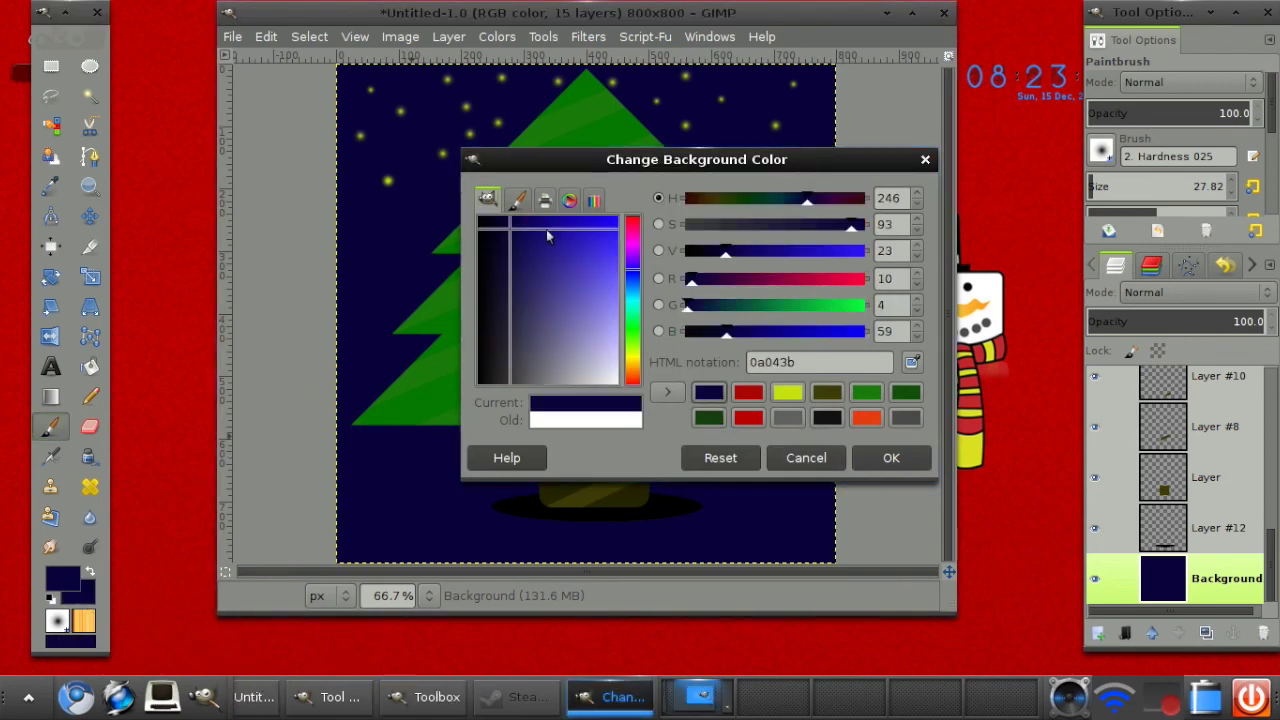
left_click_drag(547, 235, 539, 274)
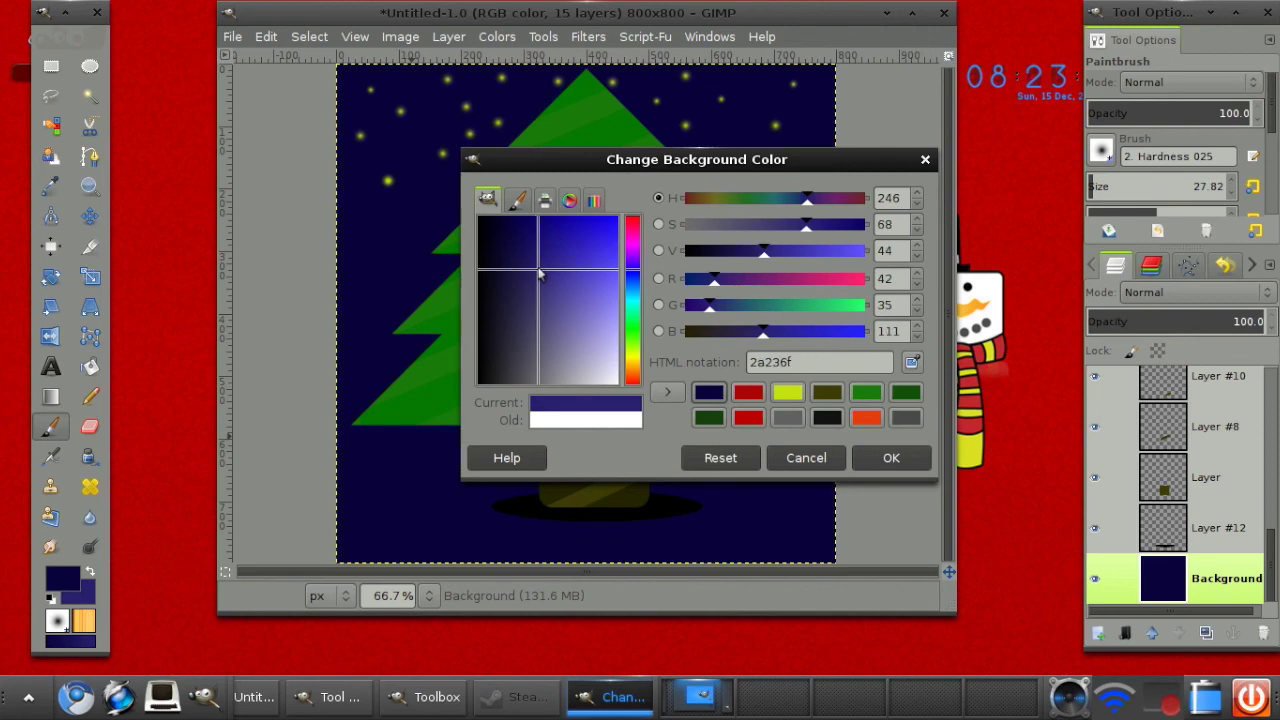
left_click(891, 457)
left_click(51, 396)
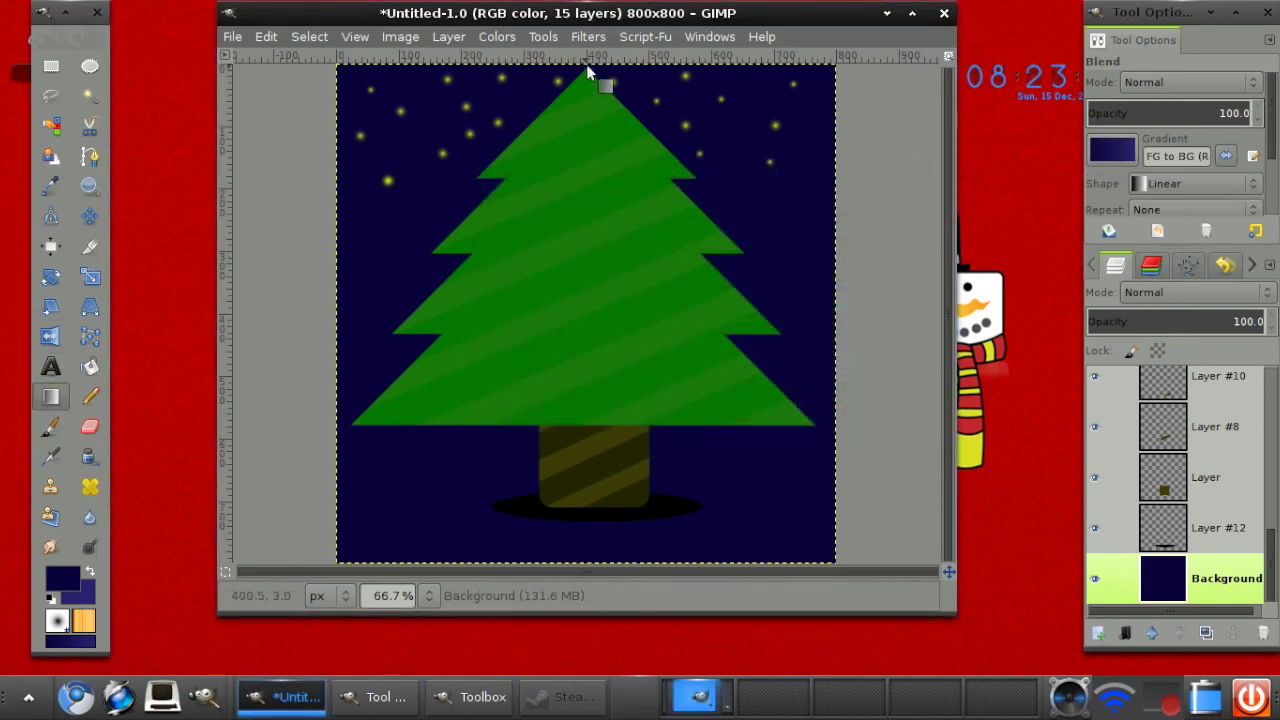
Step: Draw a vertical navy-to-blue gradient from the canvas top down to its bottom edge
left_click_drag(586, 64, 600, 327)
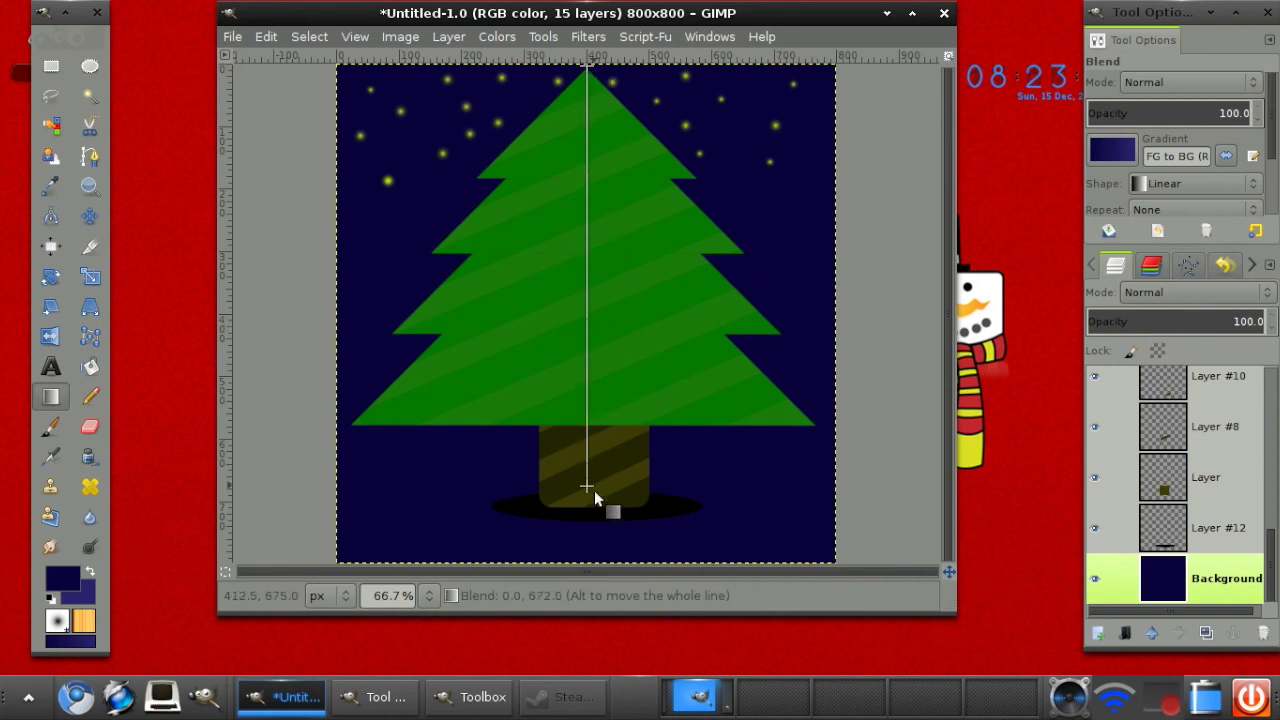
left_click_drag(595, 551, 590, 563)
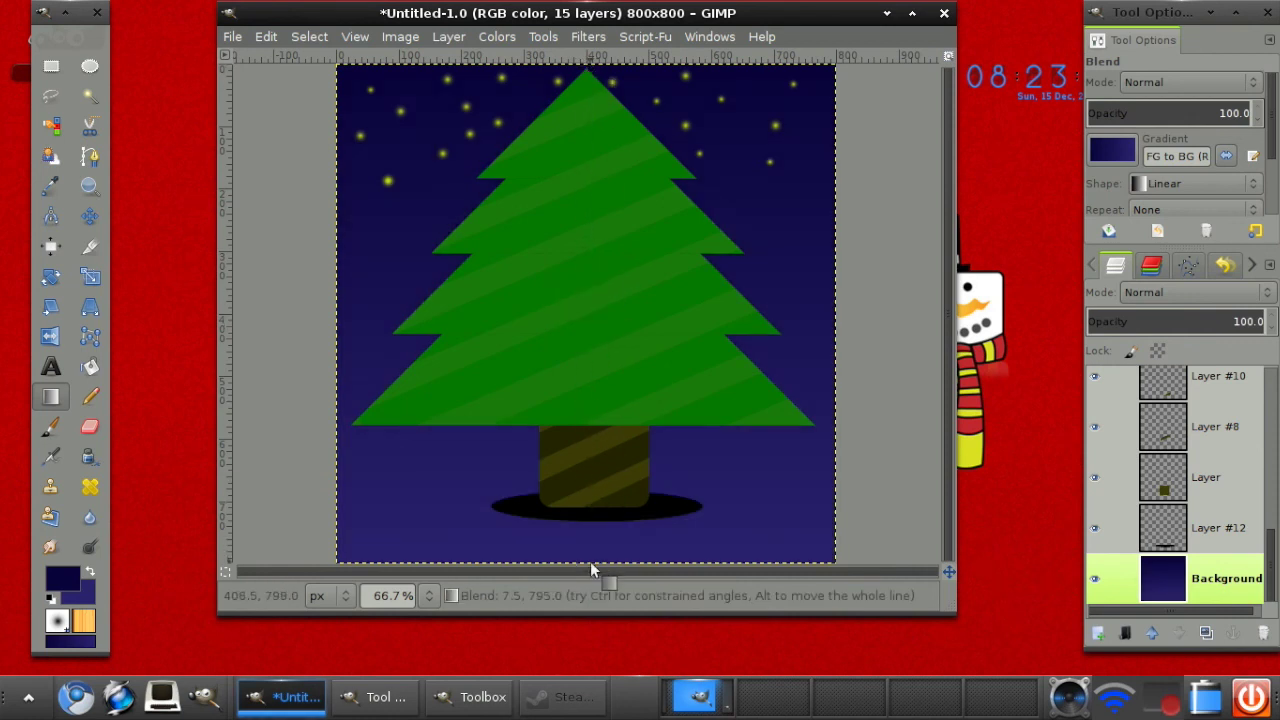